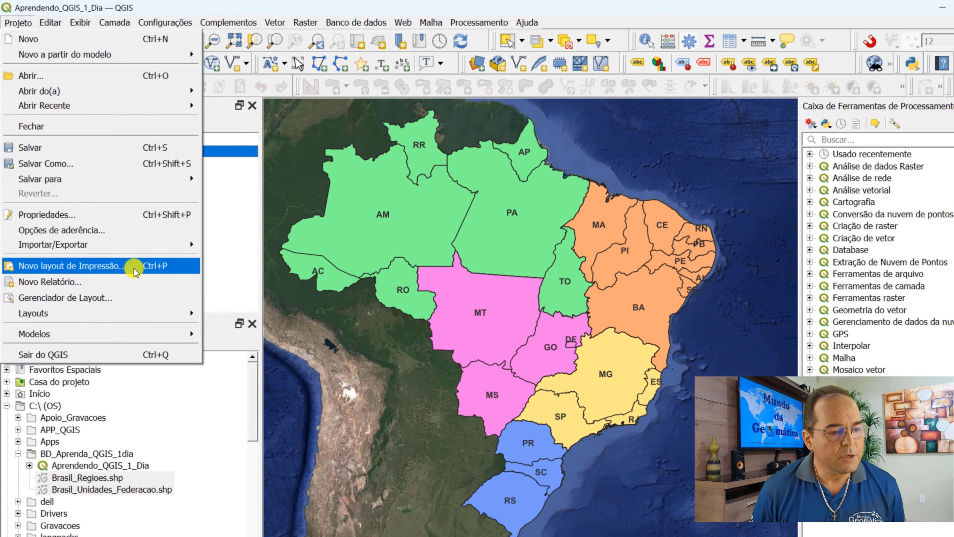
- Create a new print layout titled Aprendendo_QGIS_1_Dia
click(134, 271)
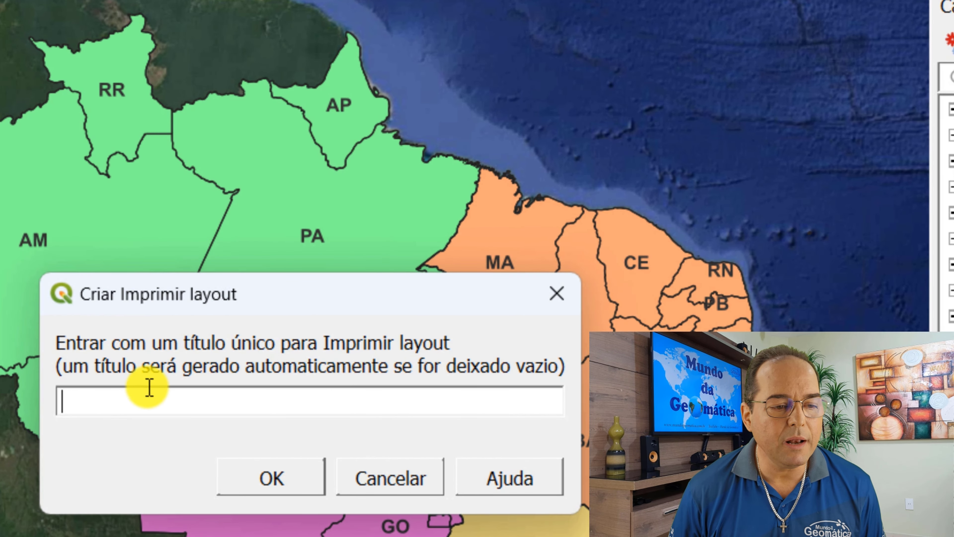
click(386, 282)
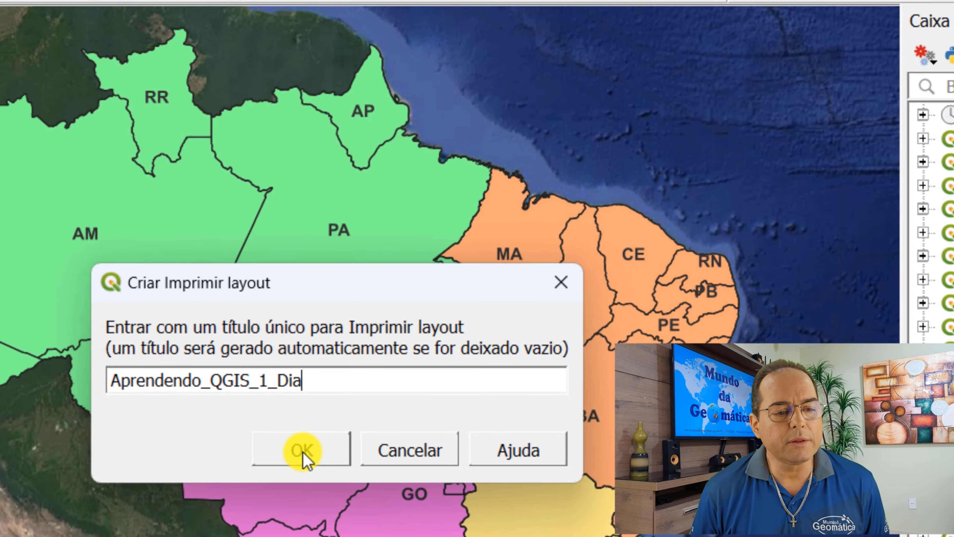
click(269, 483)
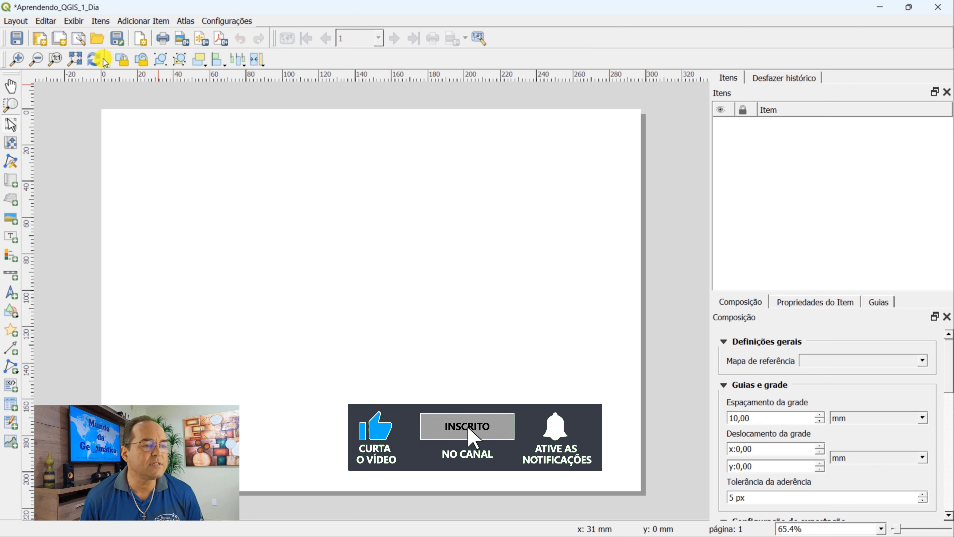
- Configure the print page setup as A4 paper in landscape (Paisagem) orientation with automatic source selection
click(78, 61)
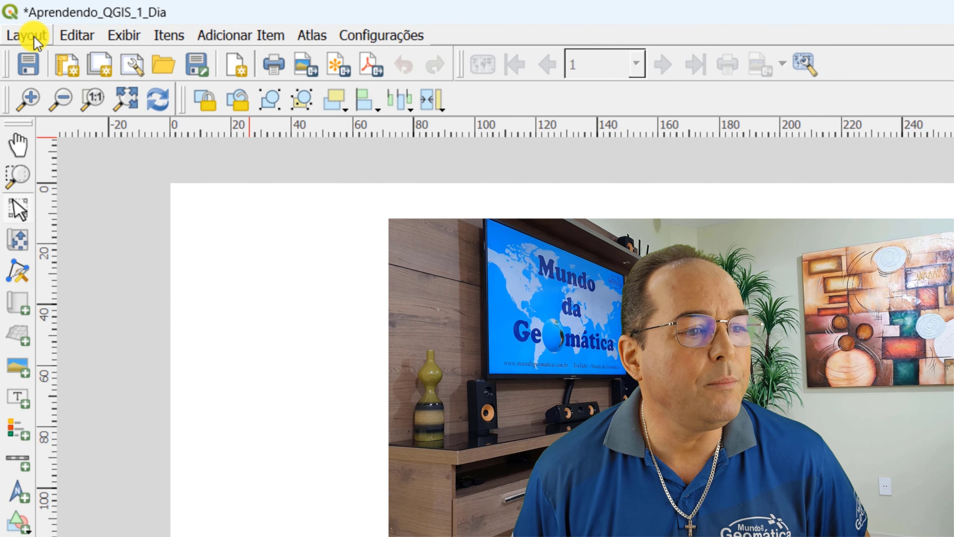
click(20, 22)
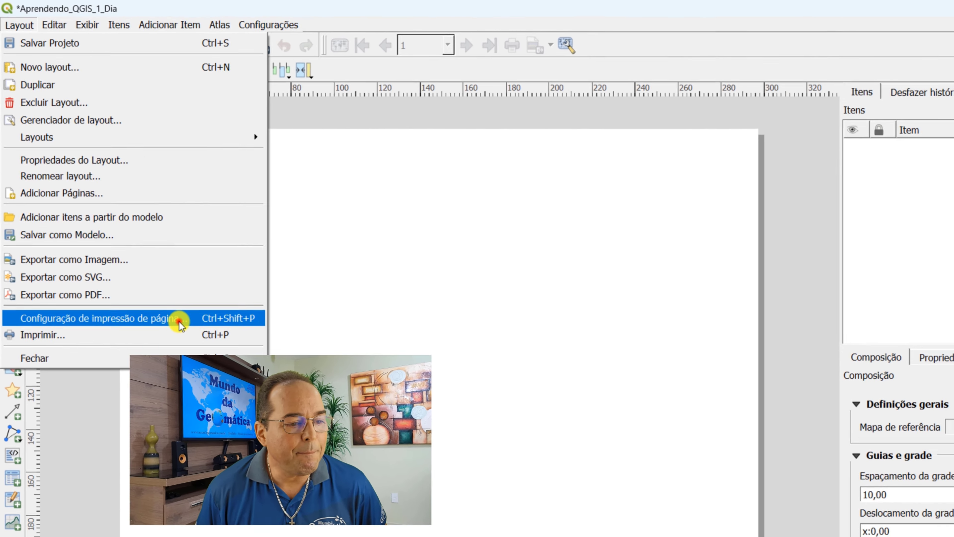
click(253, 453)
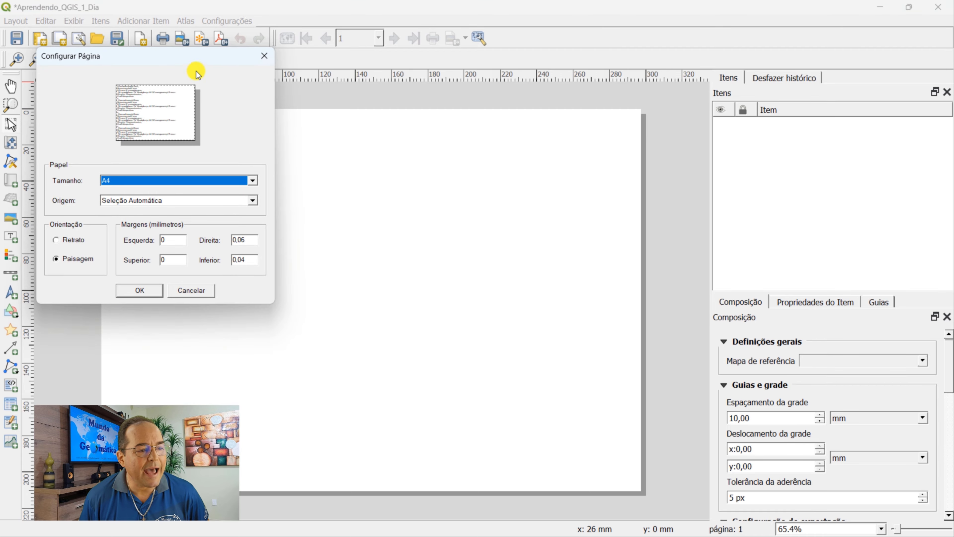
drag(197, 57, 417, 120)
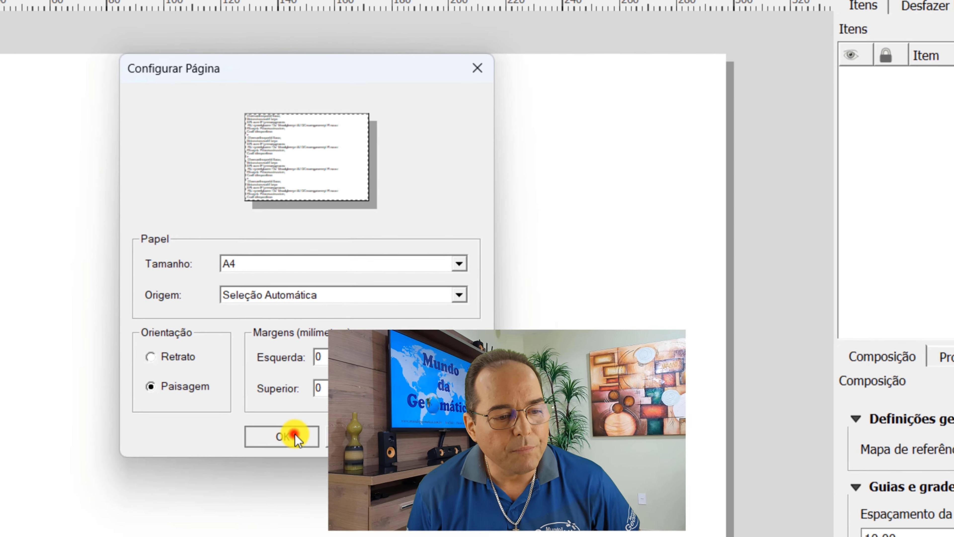
click(250, 488)
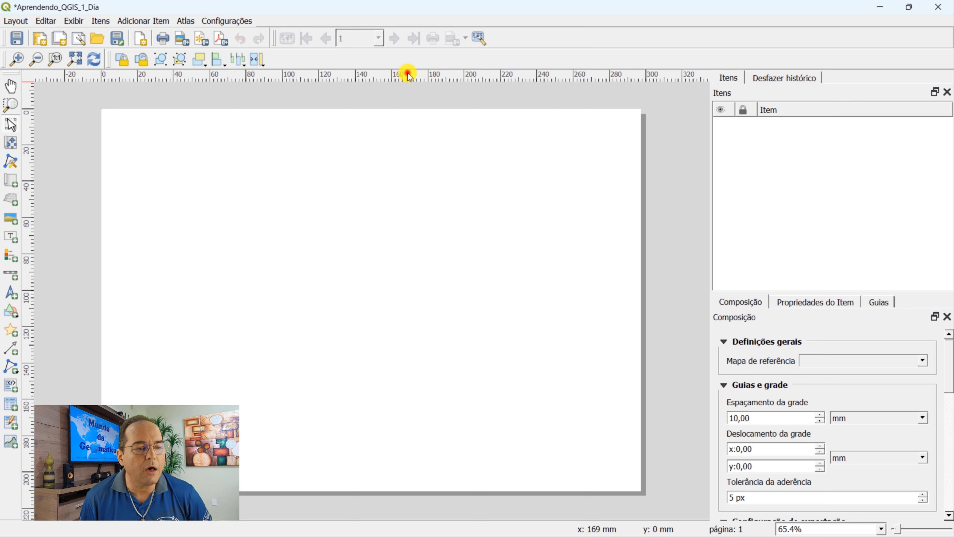
- Place horizontal guides at about 9 mm and 203 mm and vertical guides at about 10 mm and 201 mm on the page
drag(409, 75, 408, 74)
drag(404, 107, 402, 126)
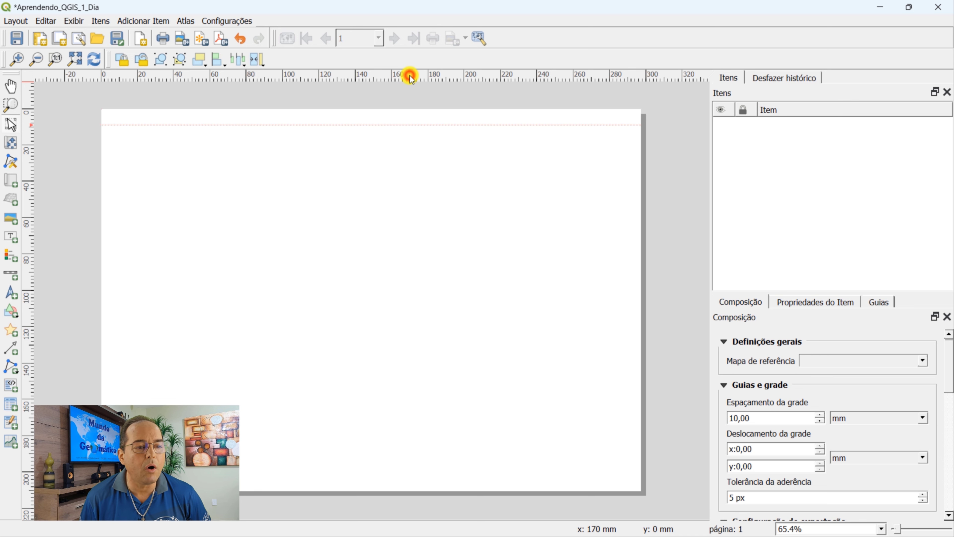
drag(410, 85, 394, 477)
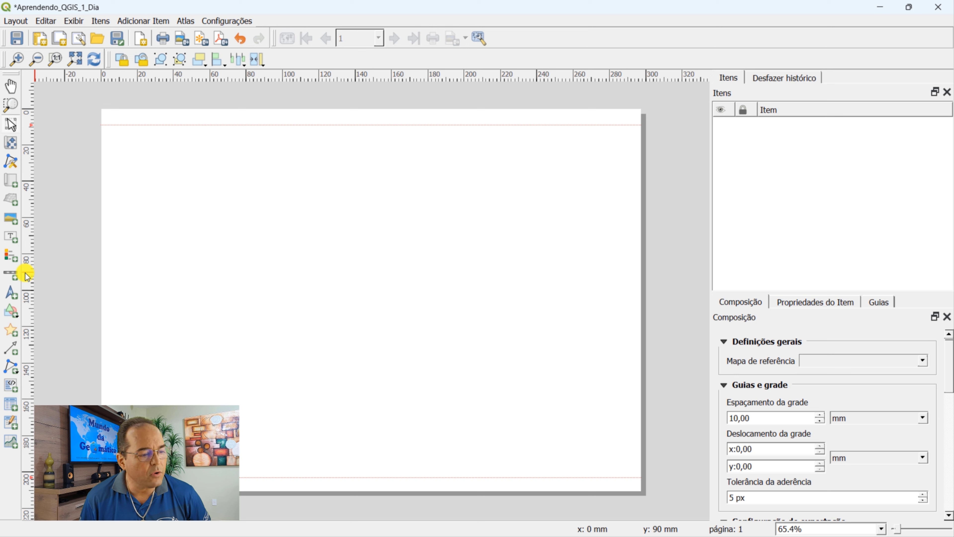
drag(35, 273, 119, 275)
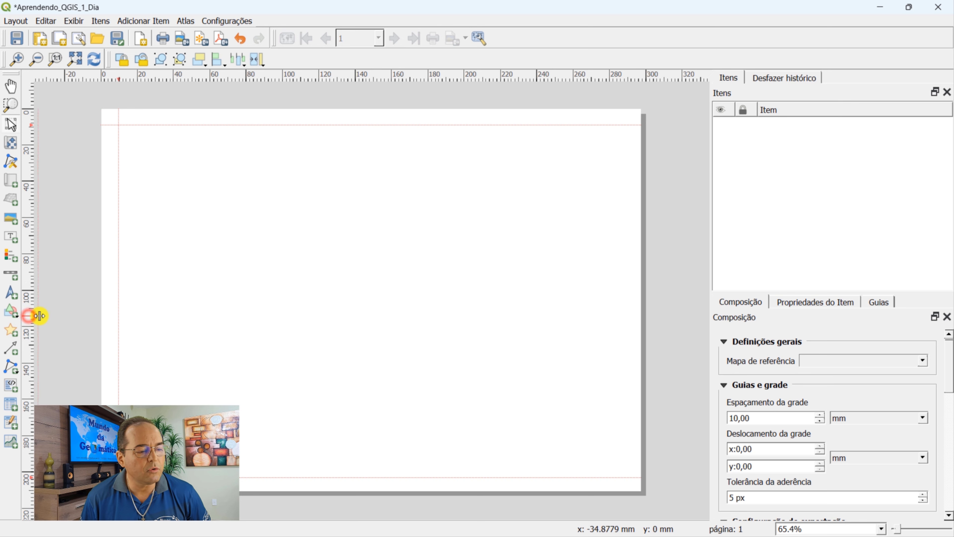
drag(39, 316, 466, 249)
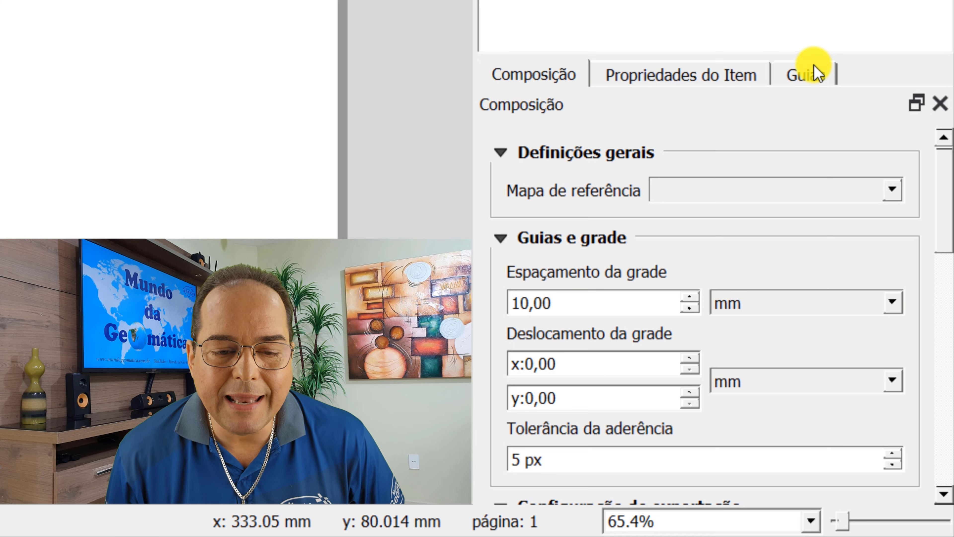
- Set the positions of the two horizontal guides to 10 mm and 200 mm
click(818, 78)
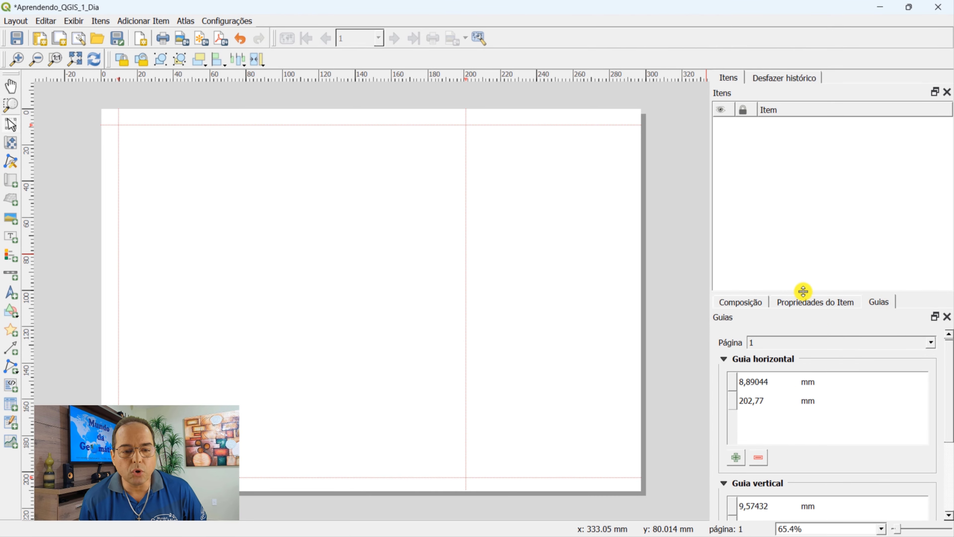
drag(803, 292, 798, 191)
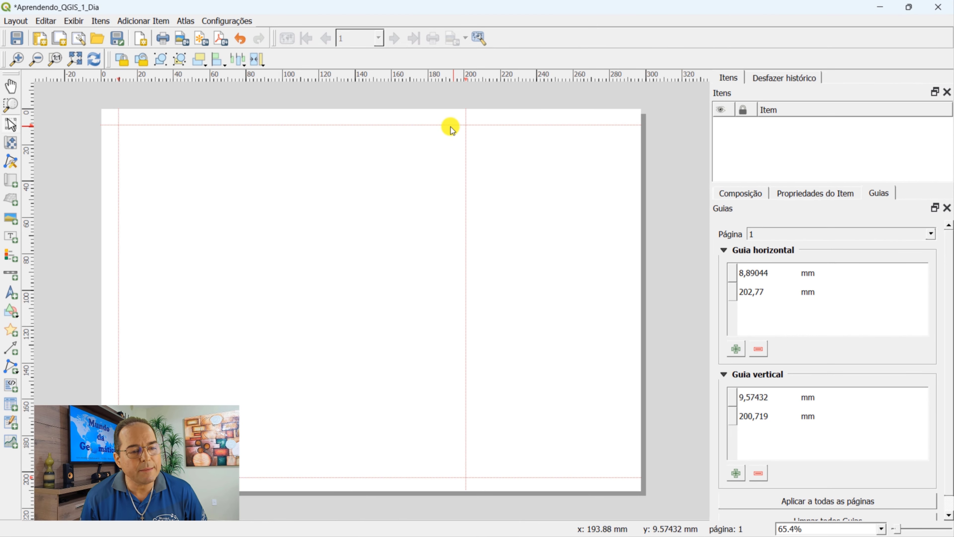
double_click(753, 272)
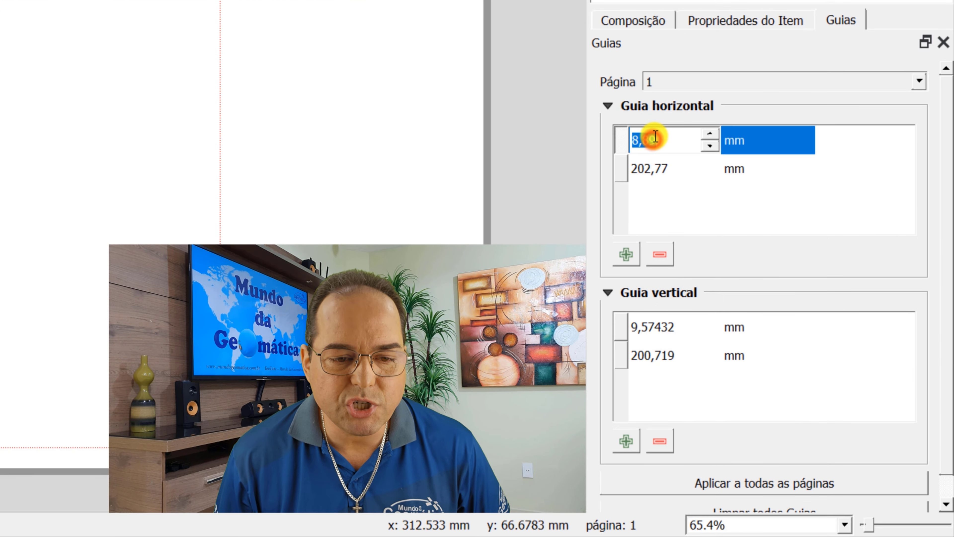
text(1)
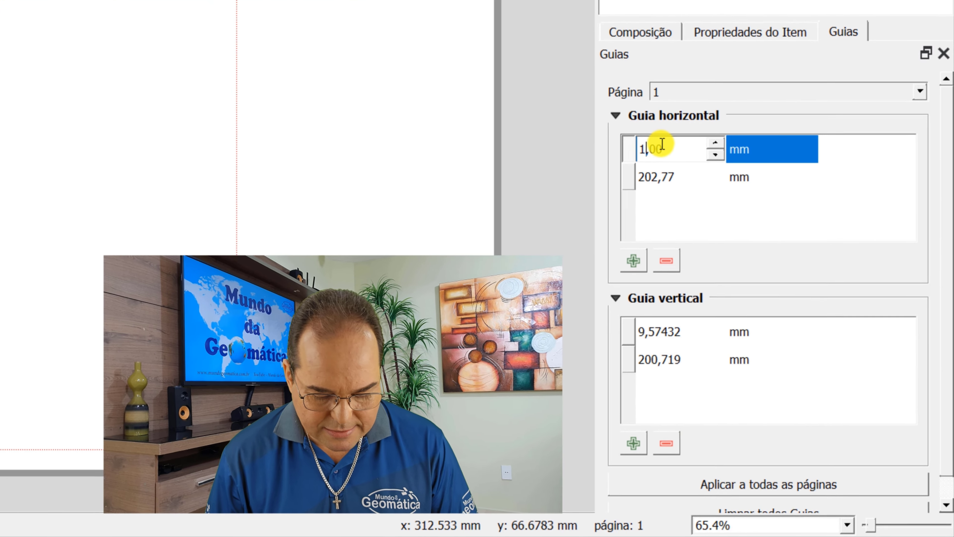
text(0)
double_click(667, 177)
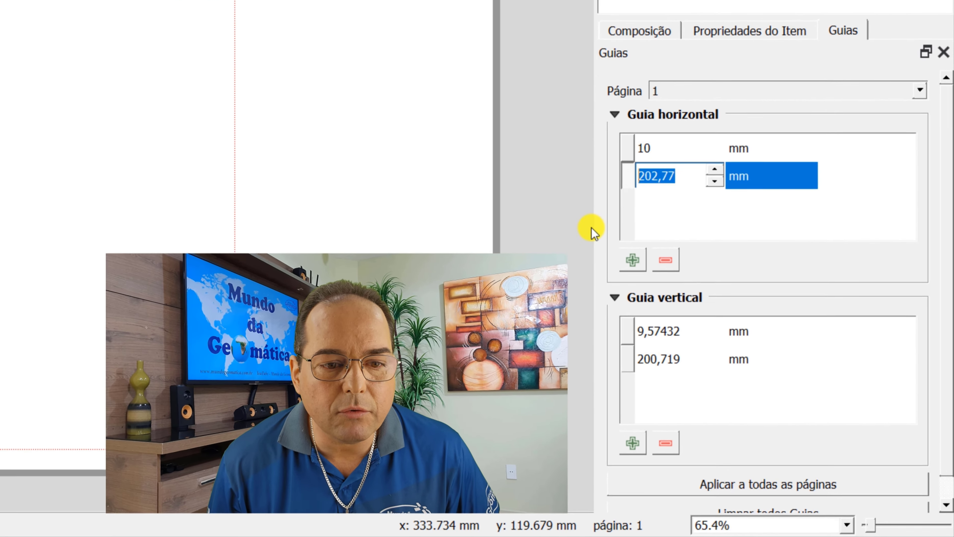
text(200)
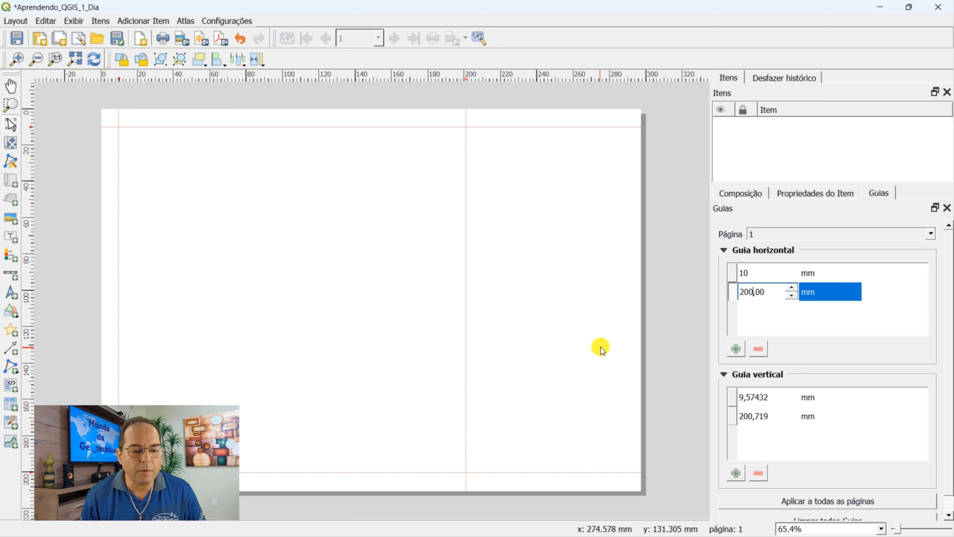
click(602, 343)
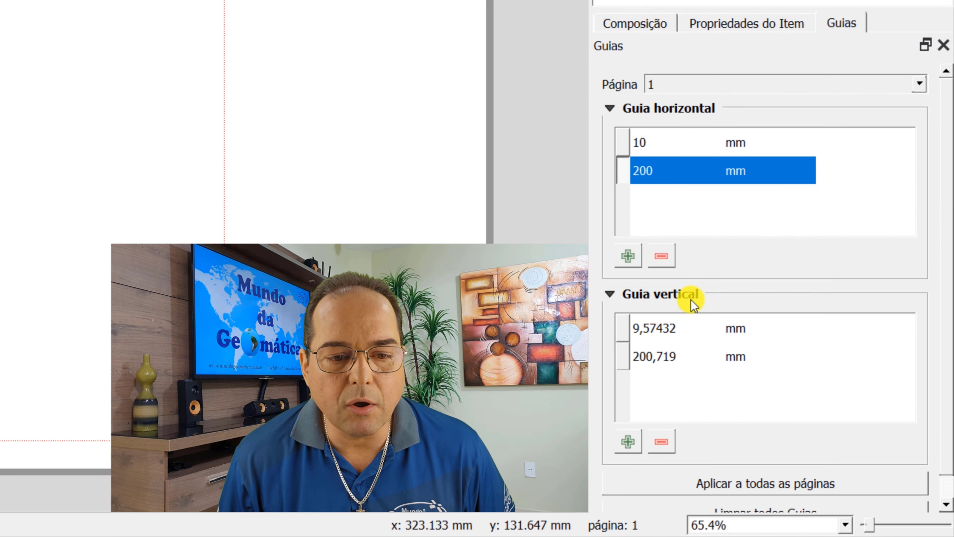
- Set the positions of the two vertical guides to 10 mm and 200 mm
double_click(649, 329)
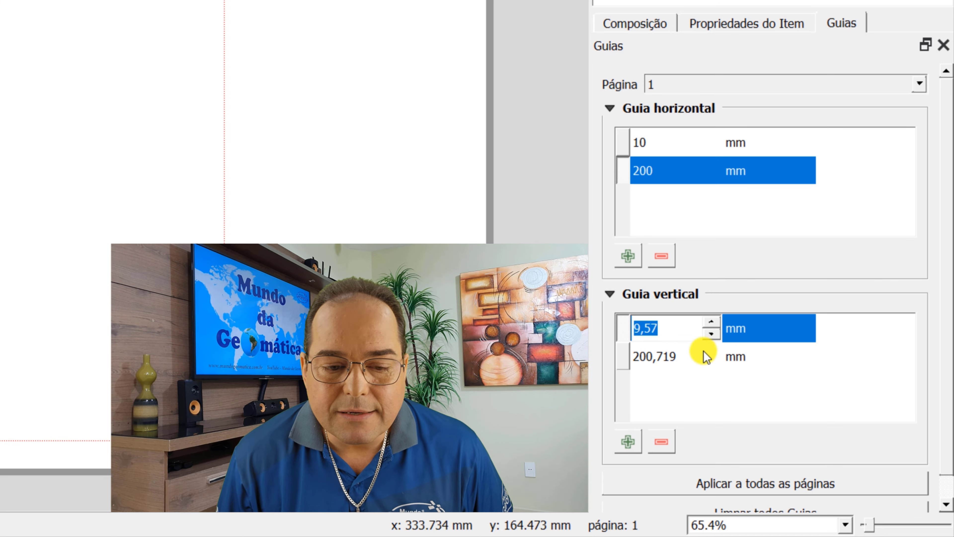
click(667, 327)
double_click(668, 327)
text(1)
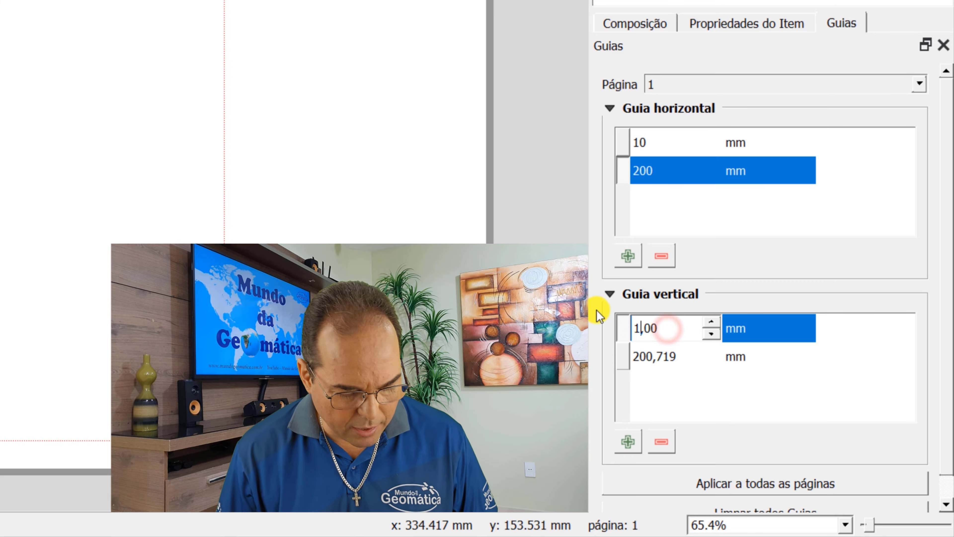
text(0)
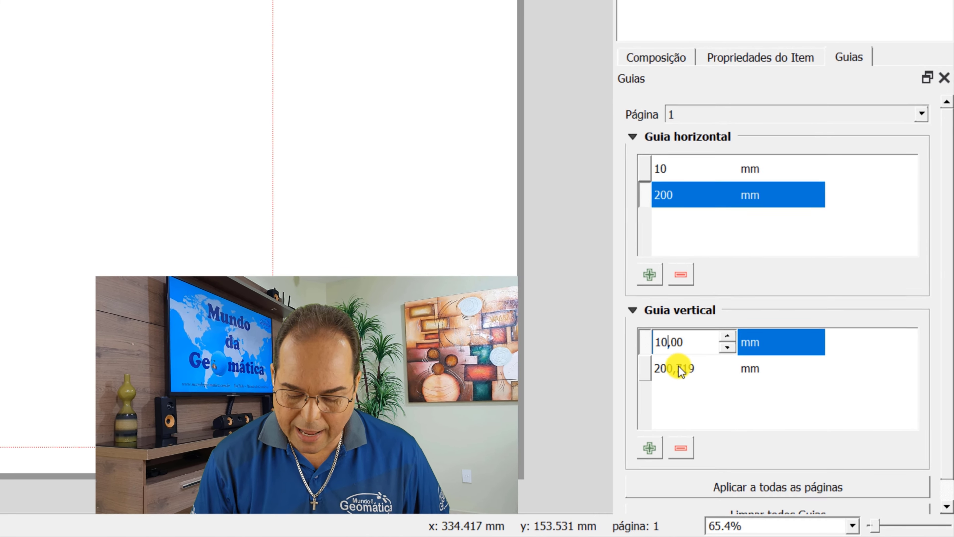
key(Return)
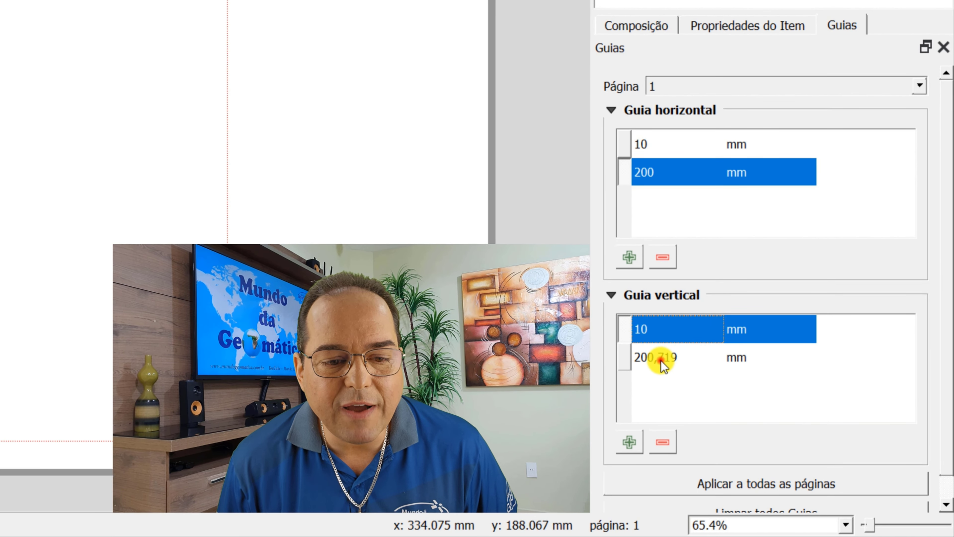
double_click(661, 361)
click(676, 357)
drag(676, 357, 624, 357)
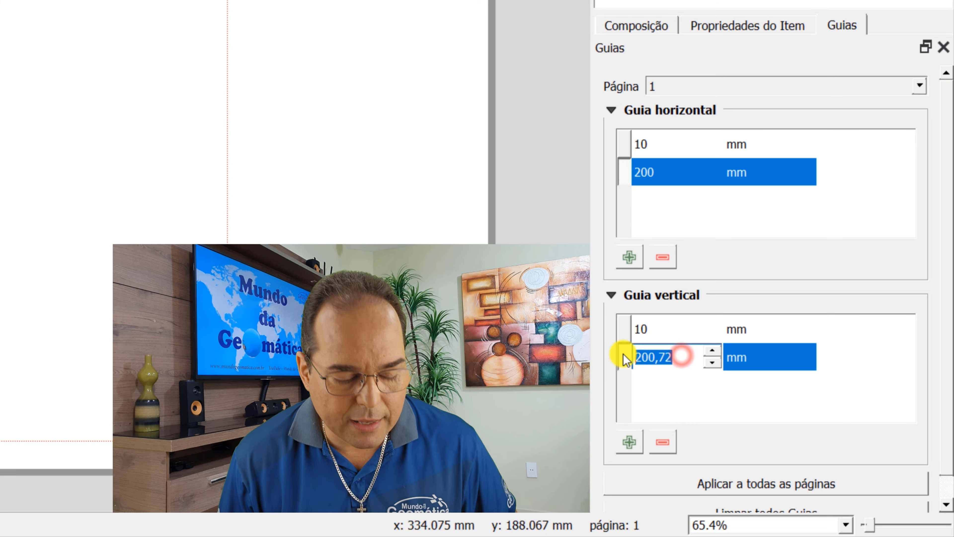
text(200)
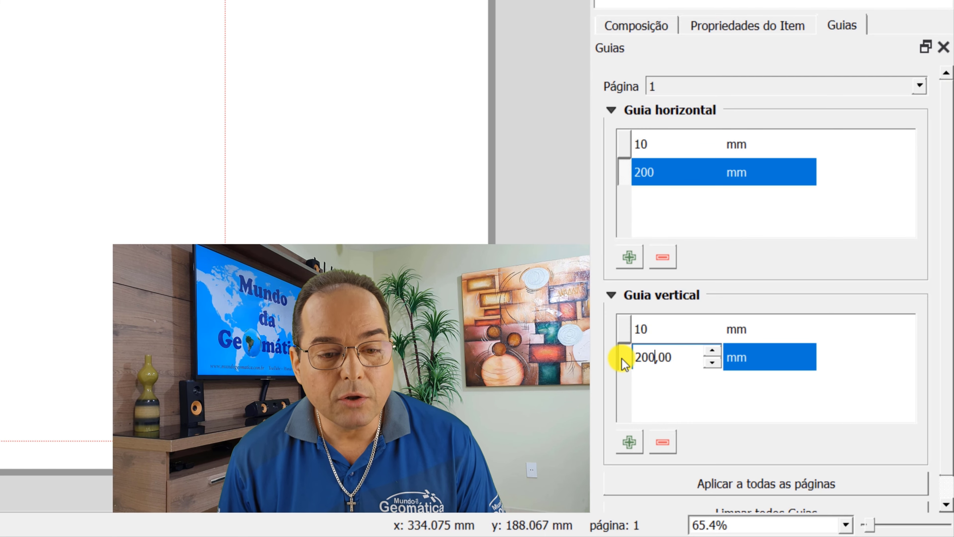
click(672, 395)
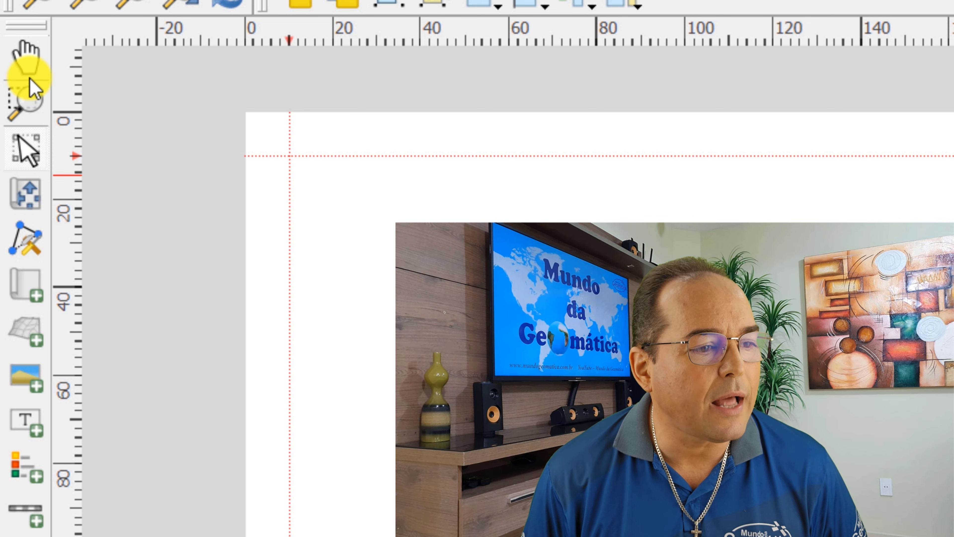
- Add a map inside the guides and stretch its upper-left corner to the intersection of the 10 mm guides
click(30, 291)
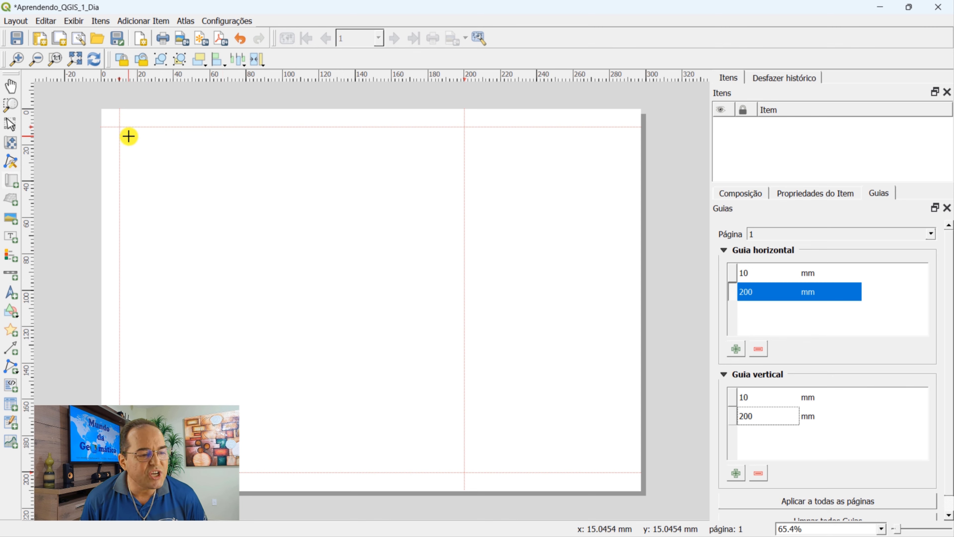
drag(128, 136, 459, 466)
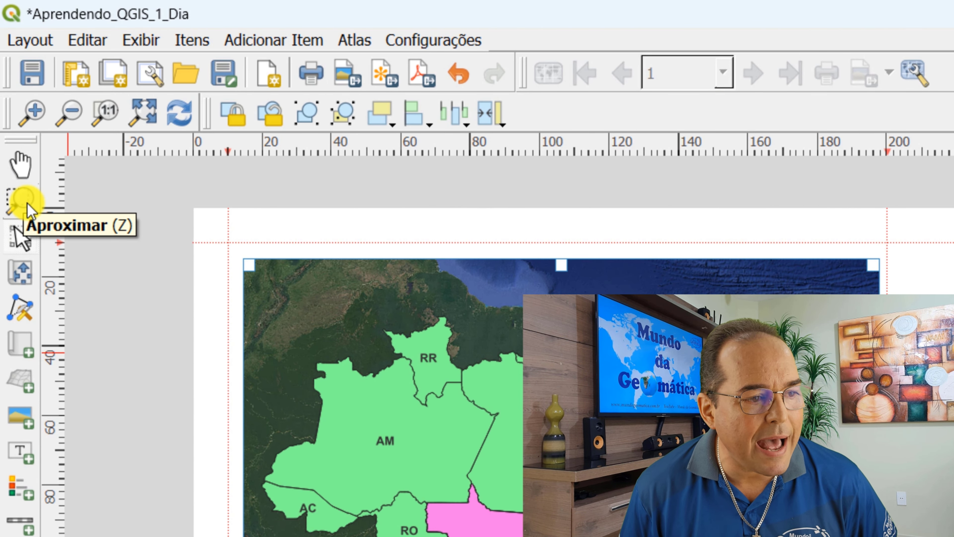
click(26, 204)
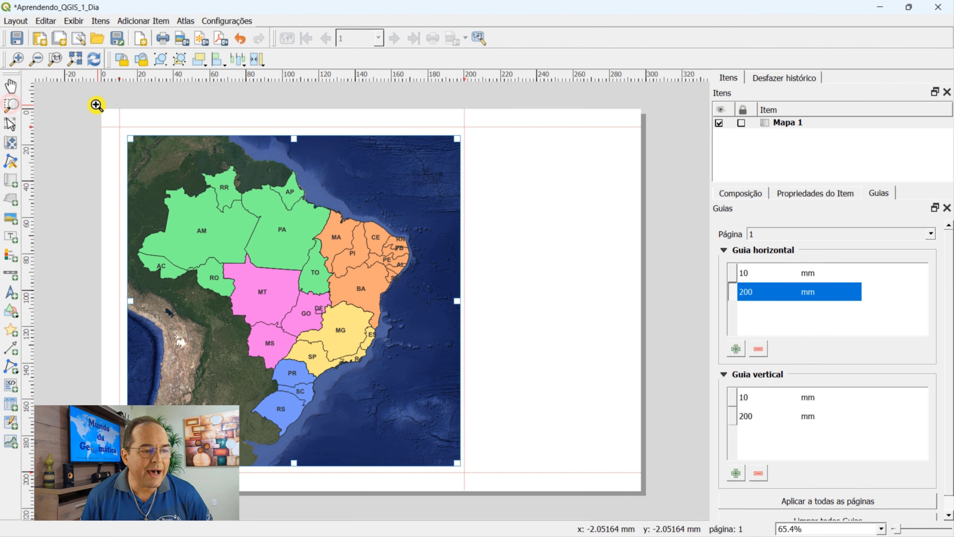
drag(84, 101, 155, 163)
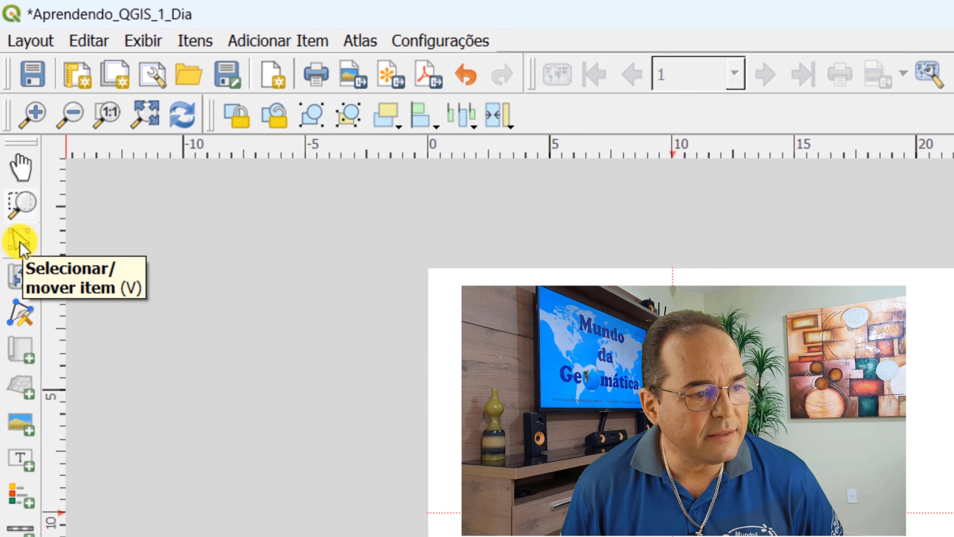
click(20, 250)
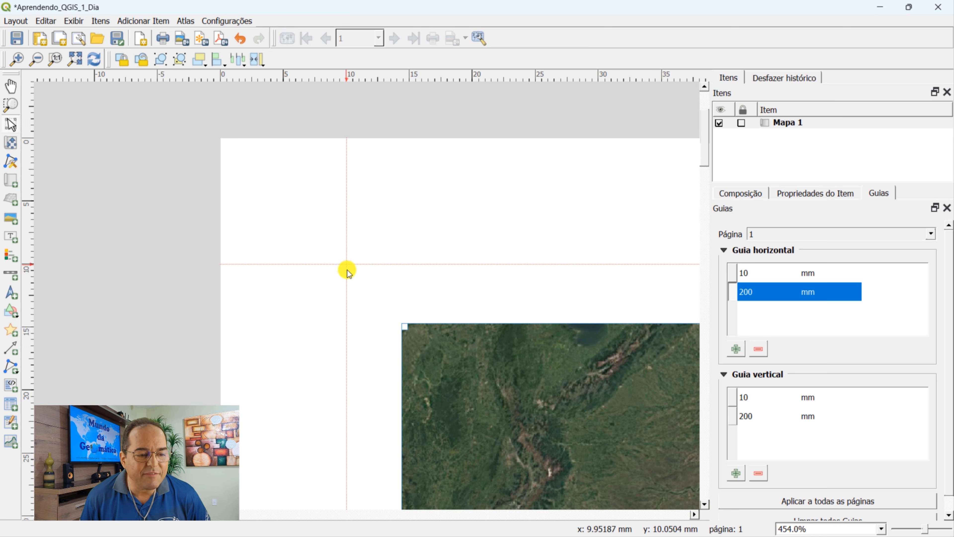
drag(403, 326, 348, 269)
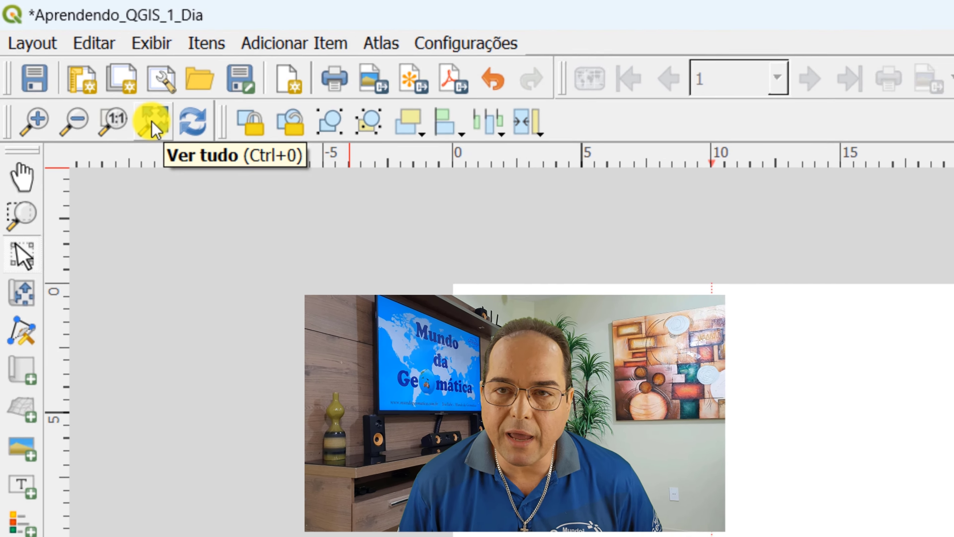
- Stretch the map's lower-right corner to the intersection of the 200 mm guides
click(190, 152)
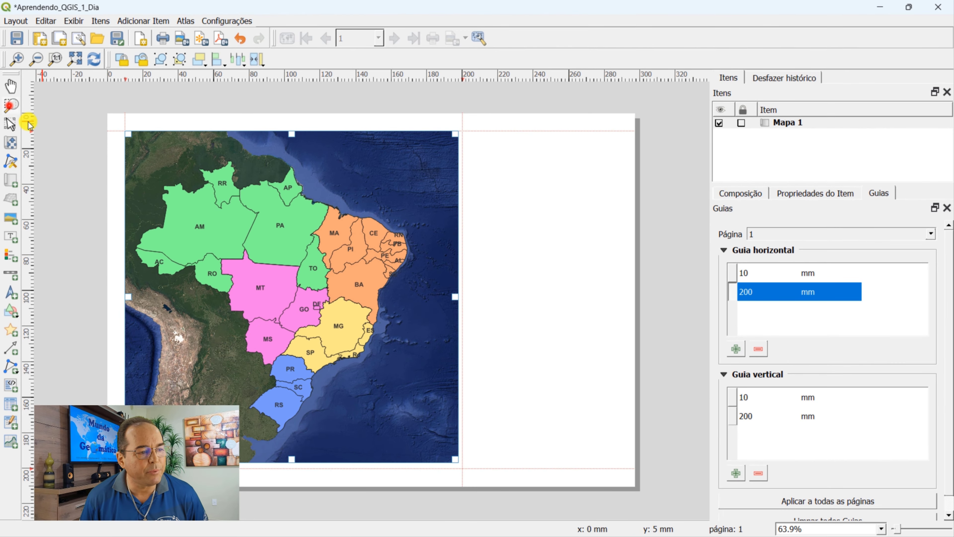
drag(437, 429, 484, 483)
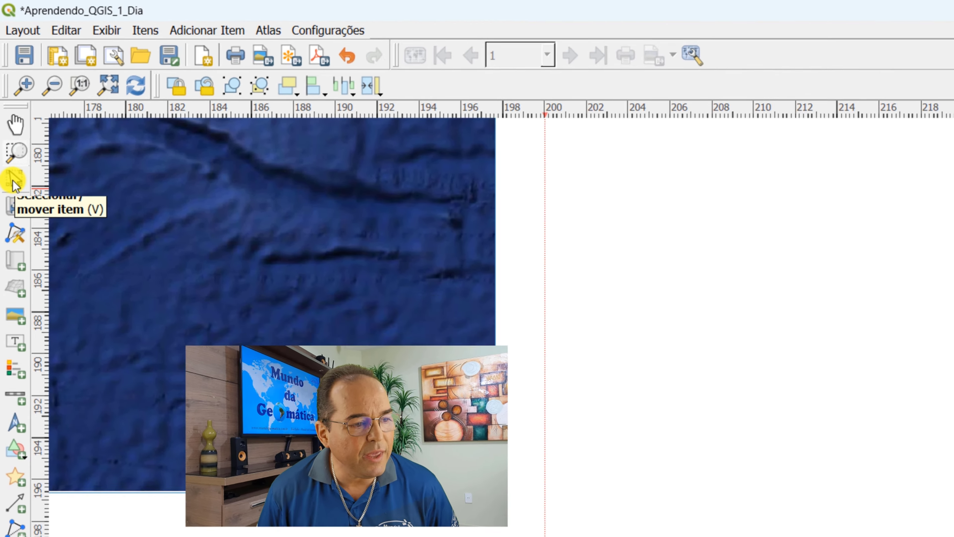
click(17, 284)
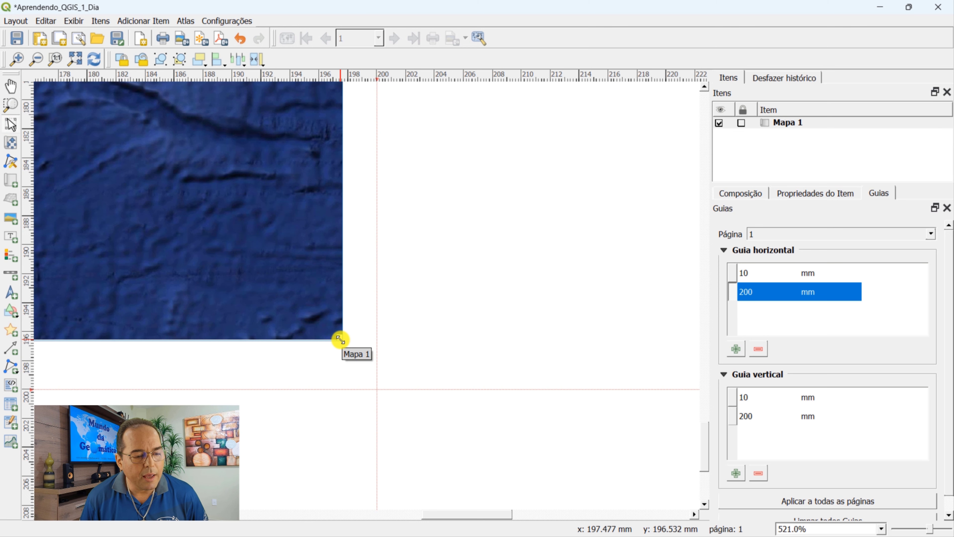
drag(340, 339, 373, 386)
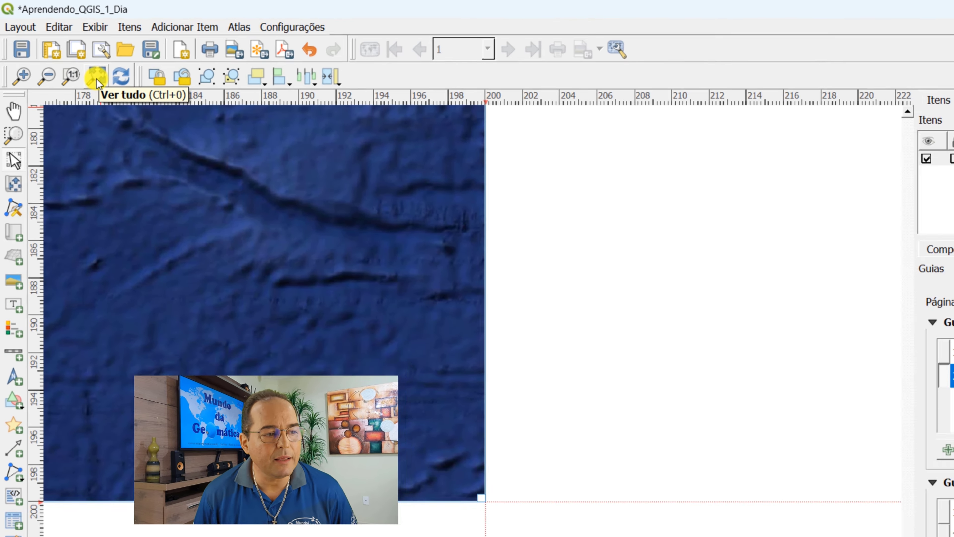
click(173, 140)
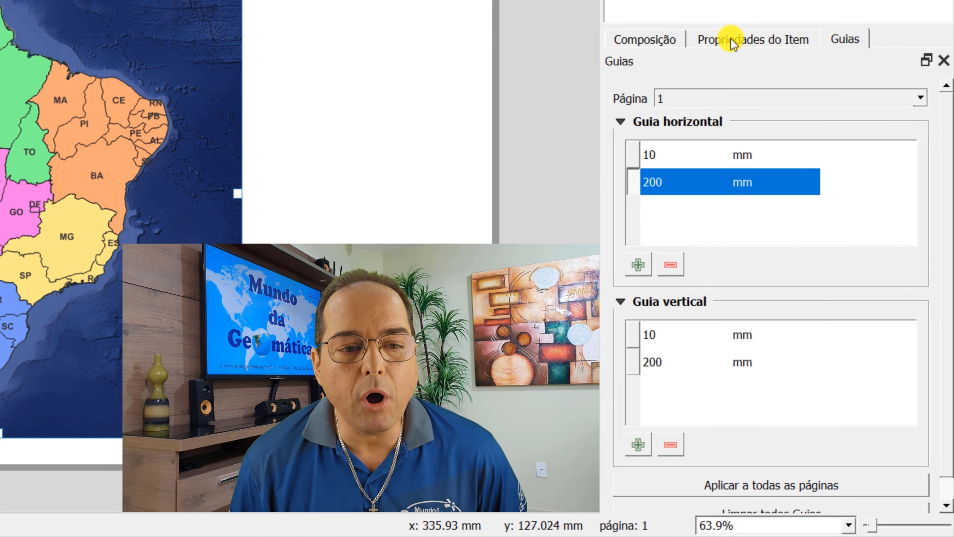
- Set the scale of Mapa 1 to 30000000 in its item properties and redraw the map
click(736, 38)
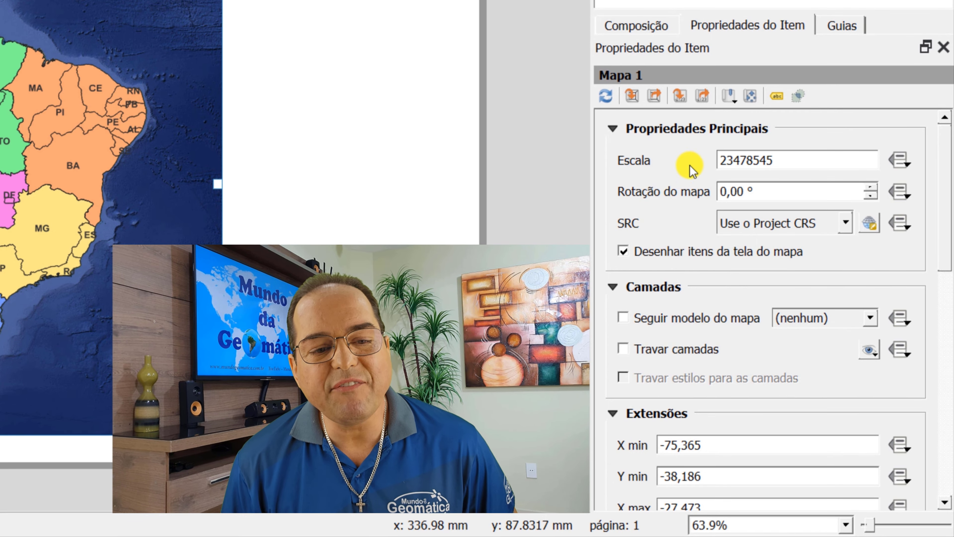
drag(786, 160, 702, 162)
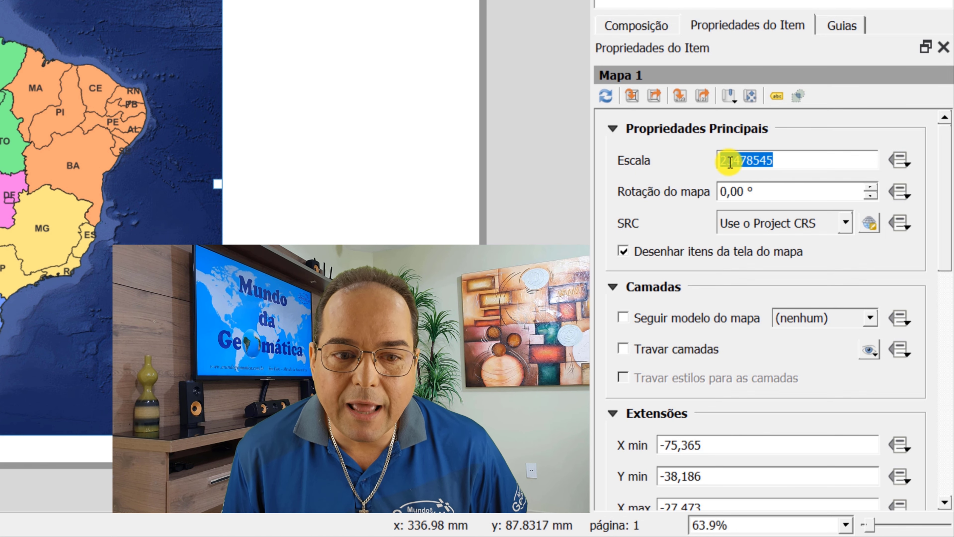
click(787, 150)
key(Home)
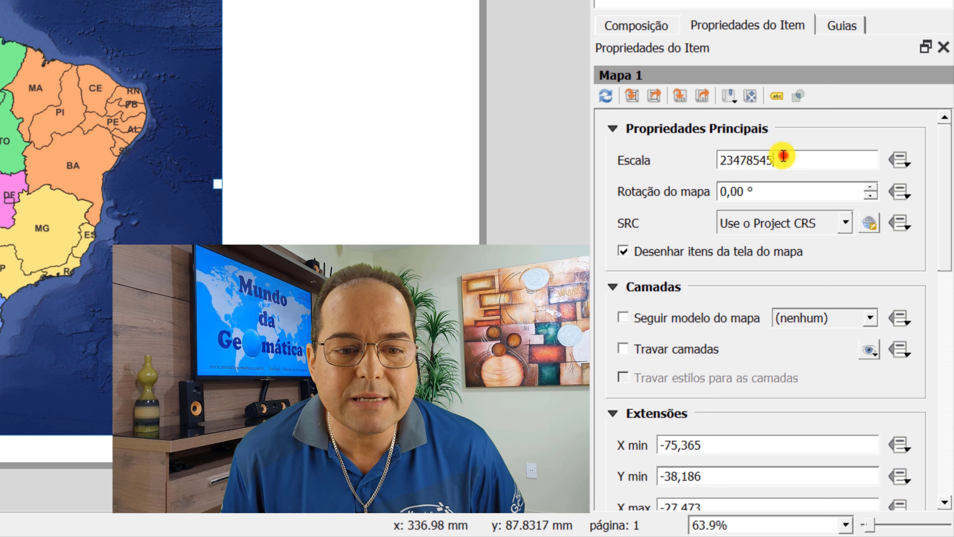
drag(783, 155, 677, 158)
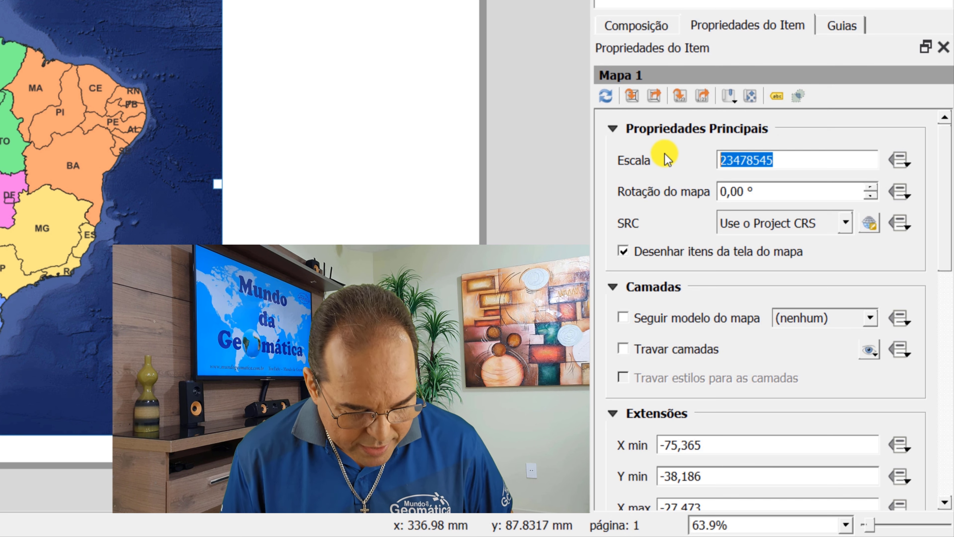
text(30000000)
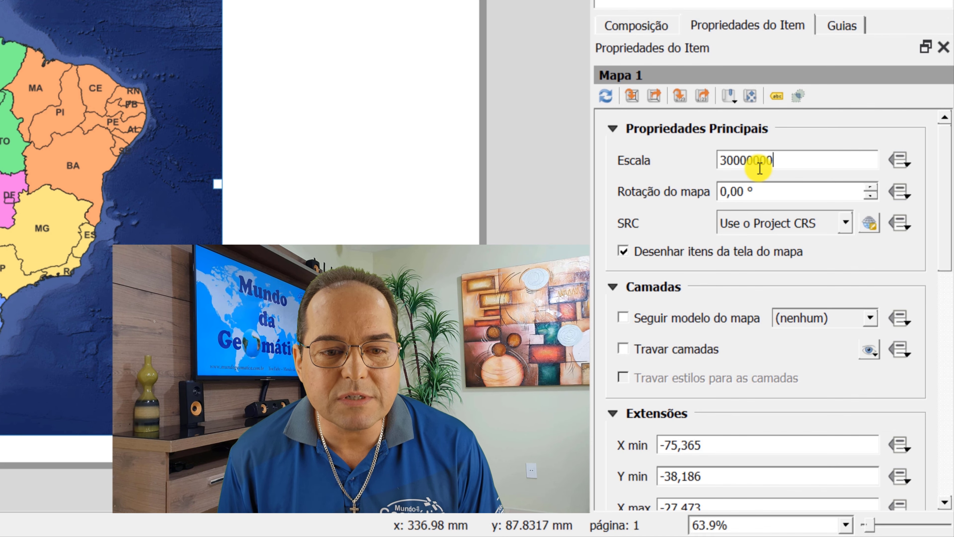
click(603, 96)
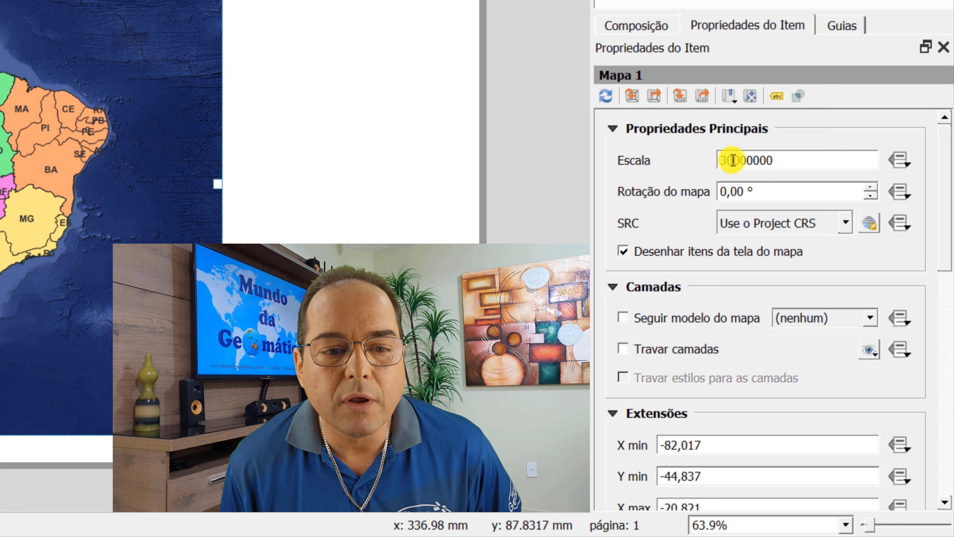
- Set the scale of Mapa 1 to 23000000 and redraw the map
drag(733, 160, 713, 158)
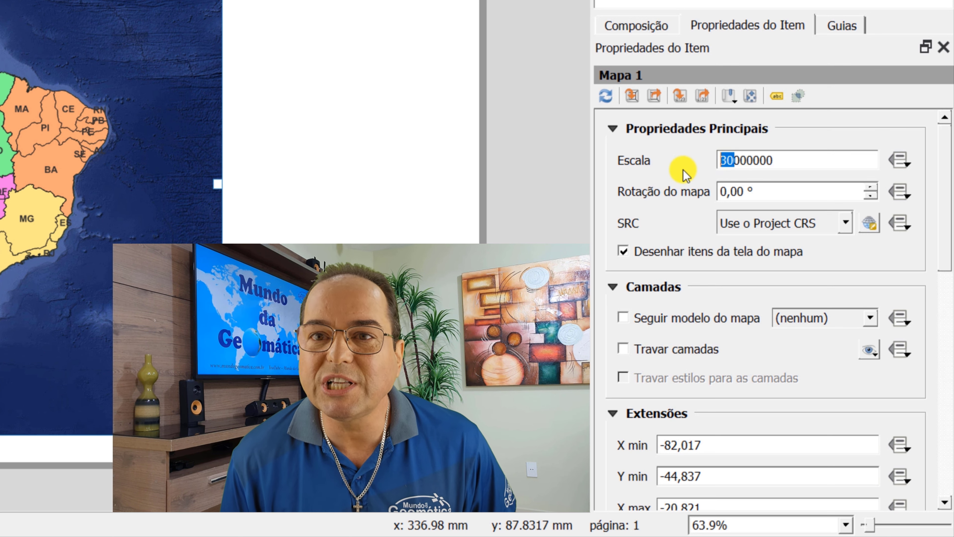
text(23)
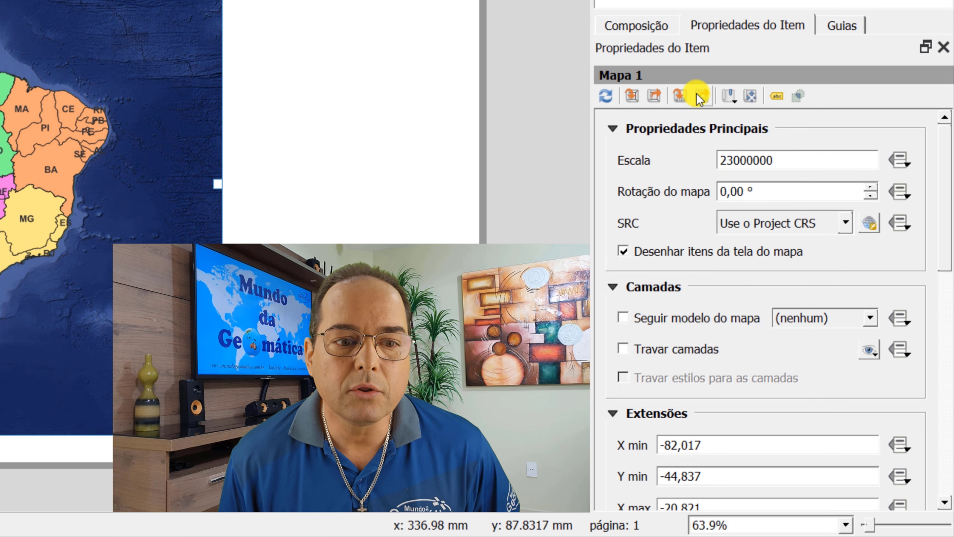
click(606, 96)
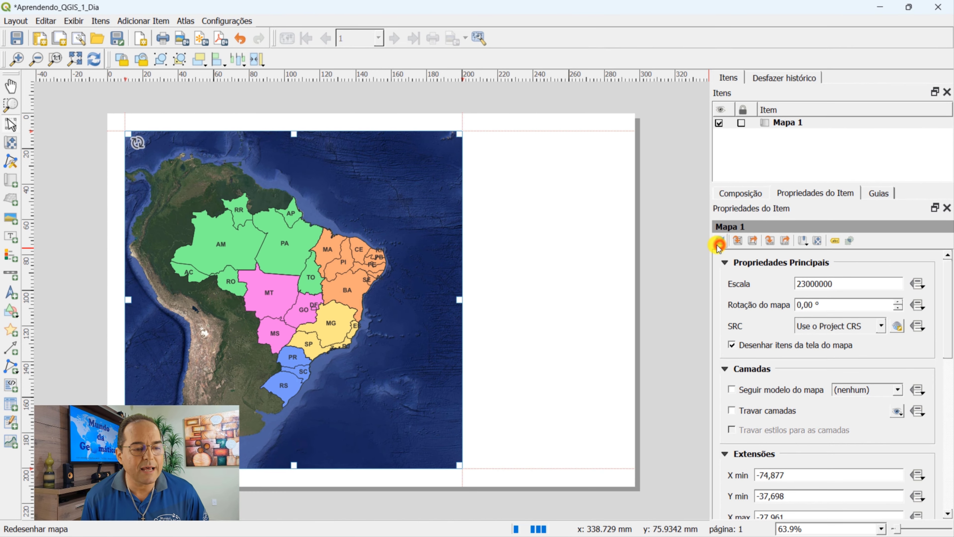
click(717, 244)
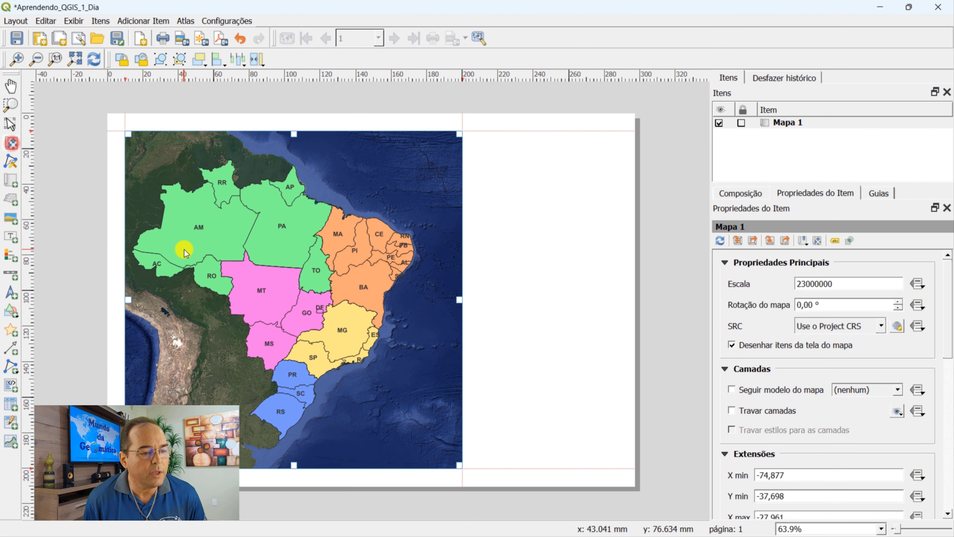
- Move the map content slightly to the right within its frame so that Brazil is better centred
key(c)
click(184, 249)
drag(184, 249, 200, 250)
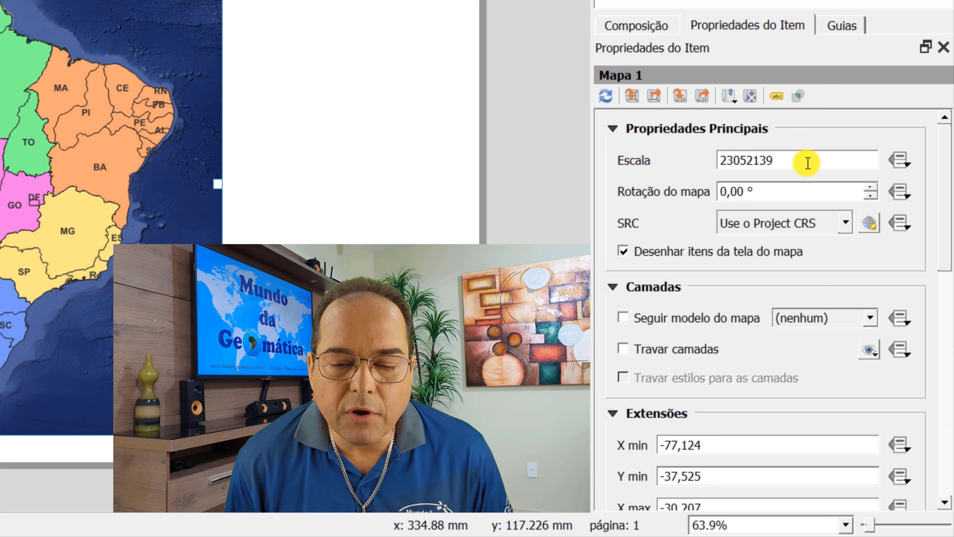
- Restore the map scale to the round value 23000000 and refresh the map preview
drag(792, 160, 692, 160)
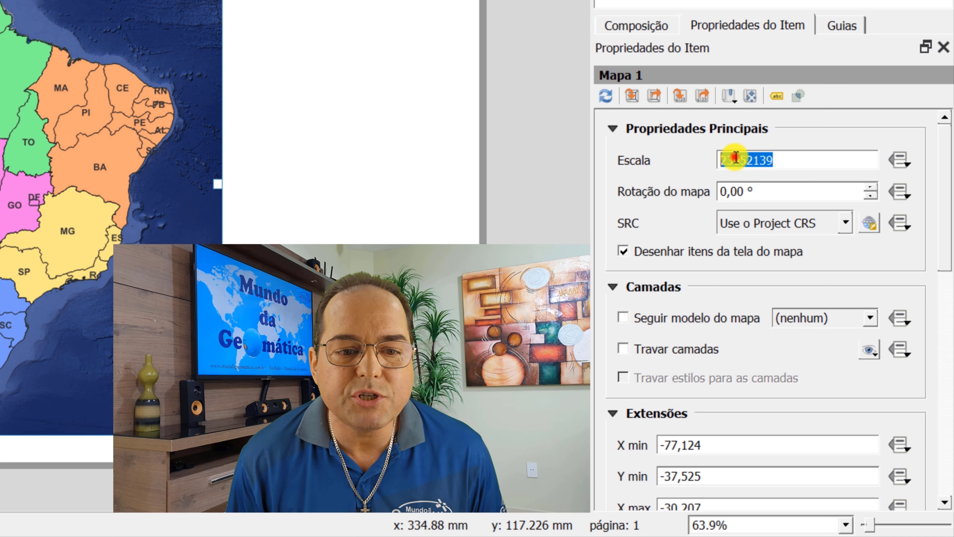
drag(732, 158, 811, 160)
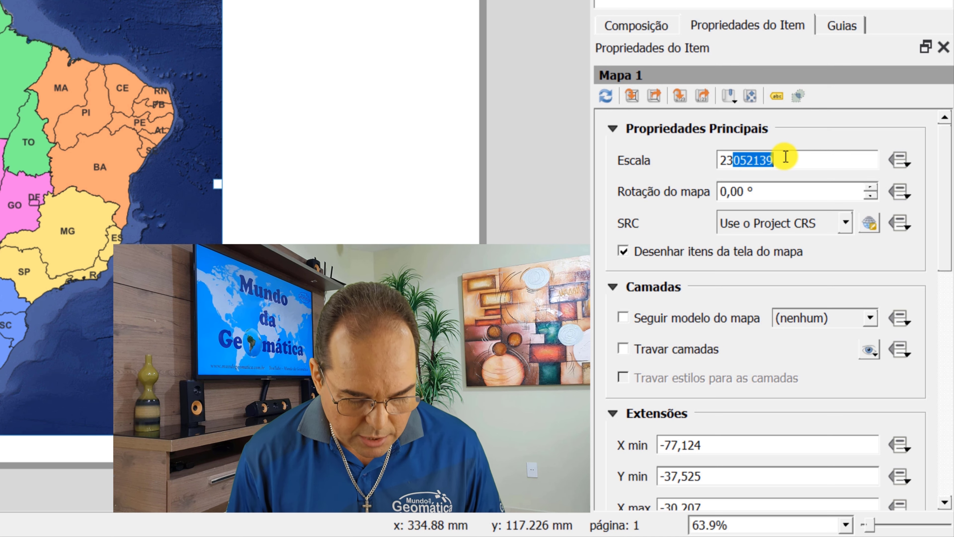
text(0)
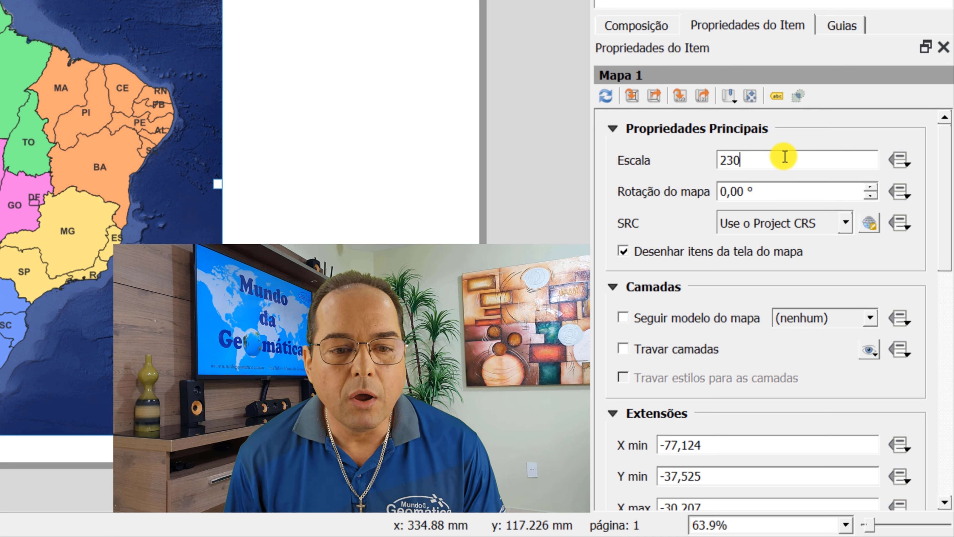
text(0000)
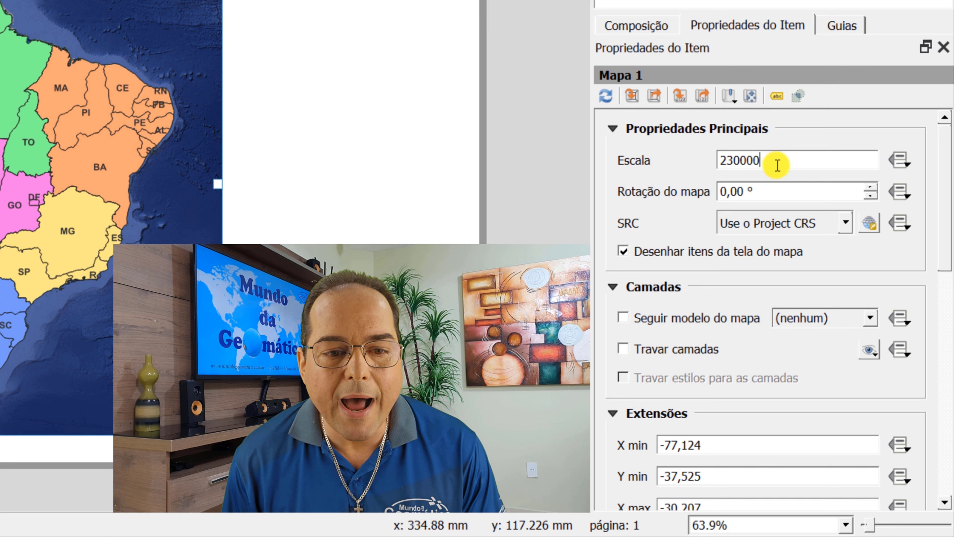
text(0)
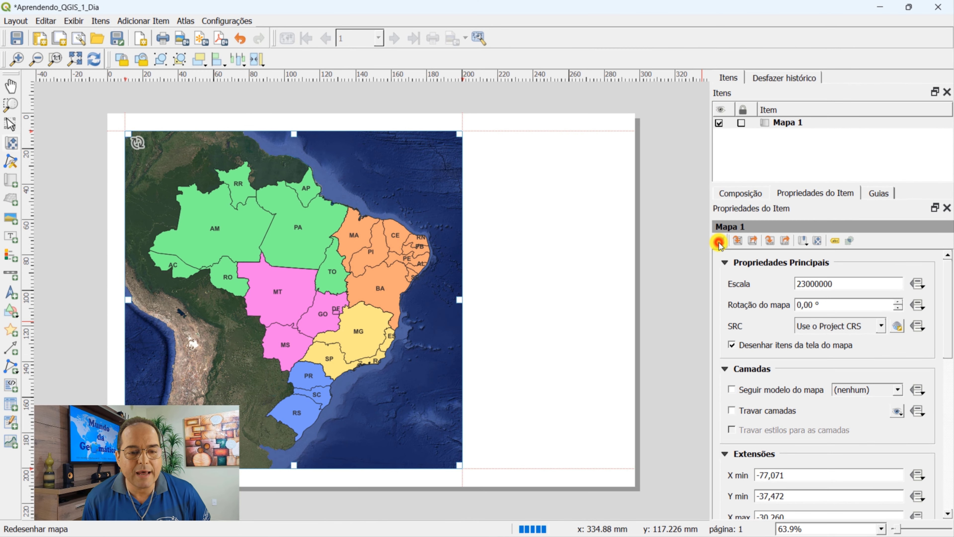
click(662, 169)
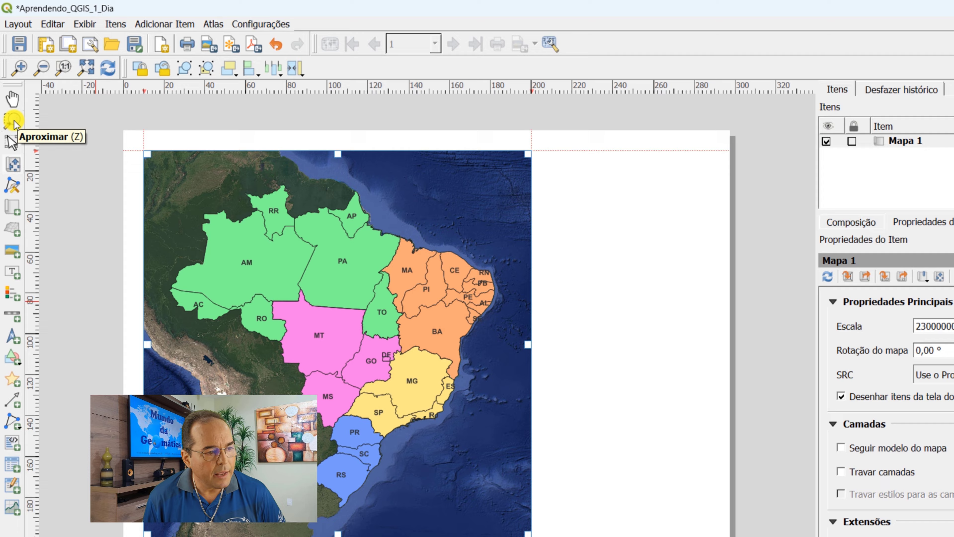
- Add a label about 89 mm wide and 22 mm high beside the map's upper-right corner, below the 10 mm guide
click(28, 256)
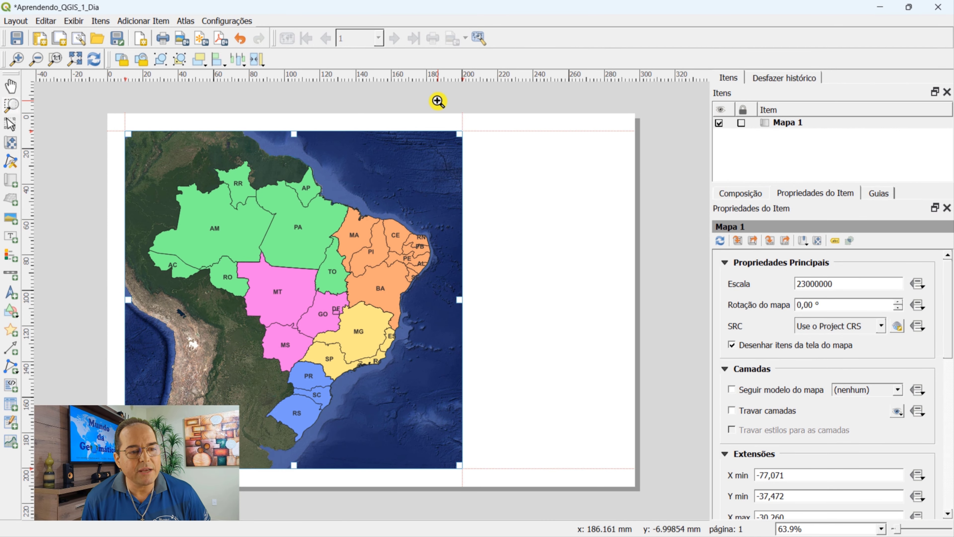
drag(437, 100, 650, 270)
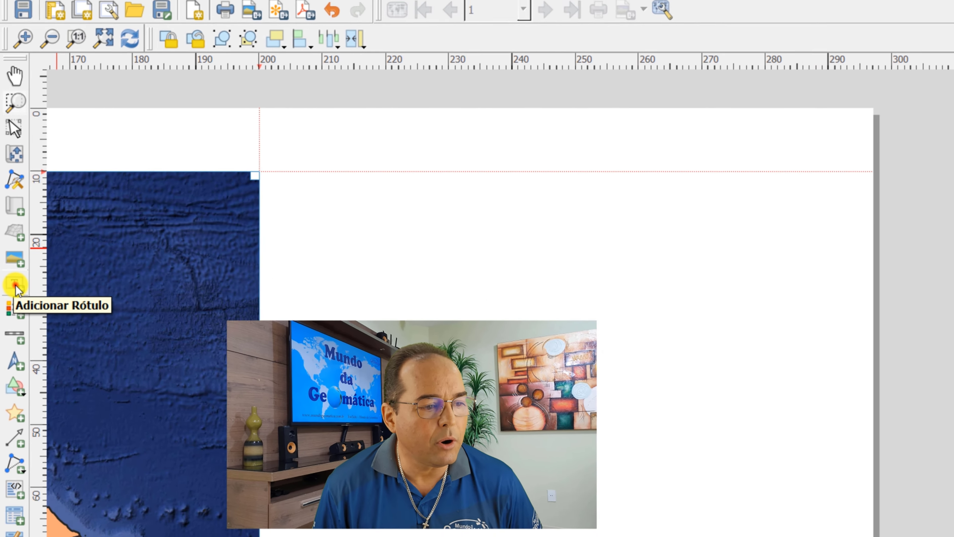
click(23, 334)
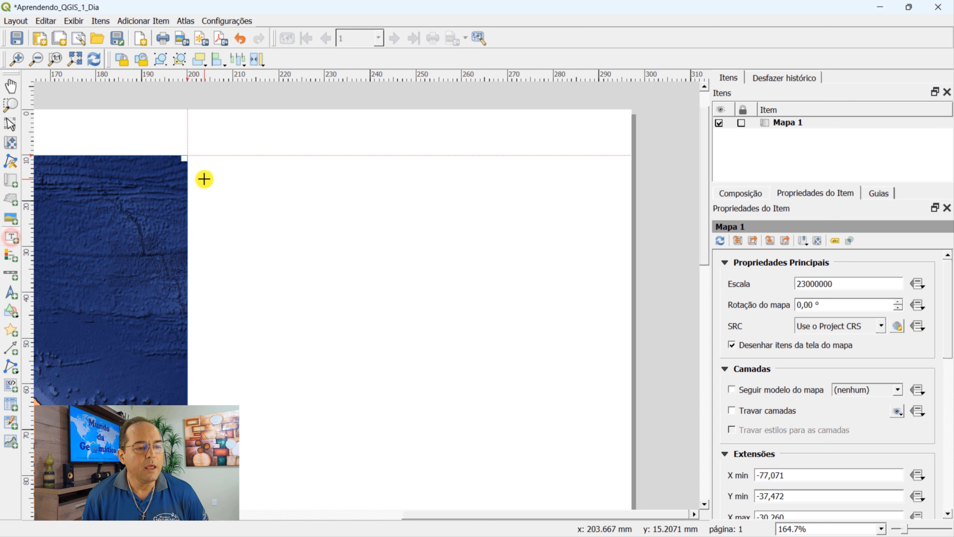
mouse_move(209, 176)
mouse_down()
mouse_move(581, 200)
mouse_move(616, 228)
mouse_move(615, 275)
mouse_up()
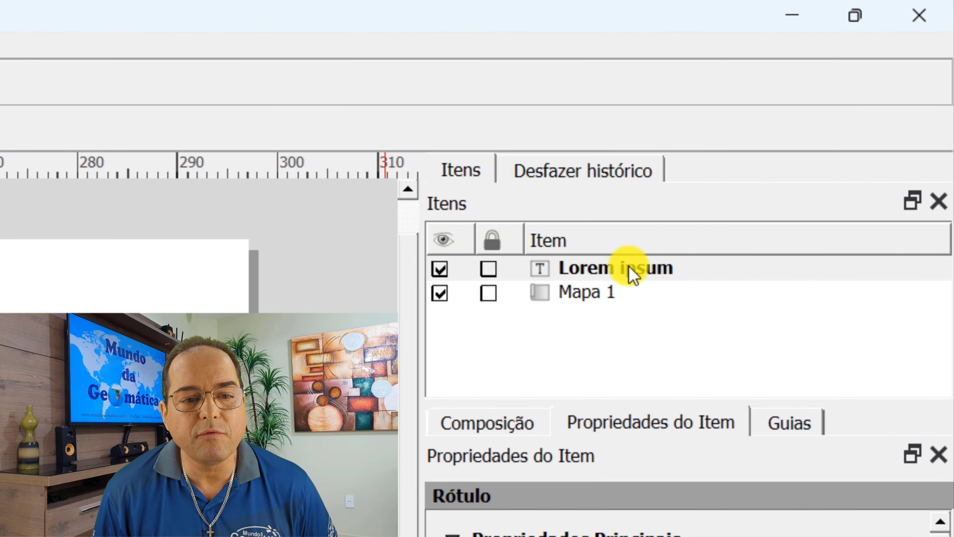
- Rename the new label item as Título
click(633, 273)
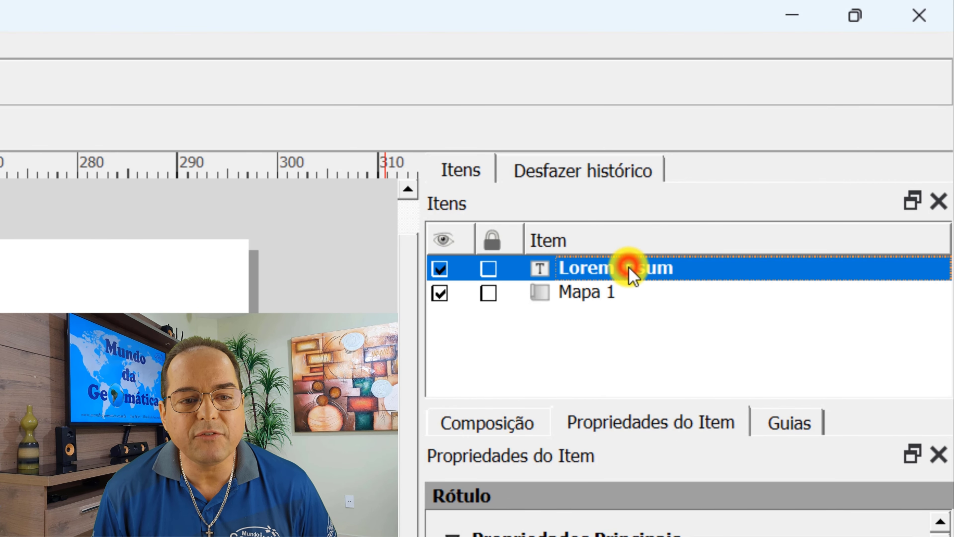
double_click(672, 268)
key(BackSpace)
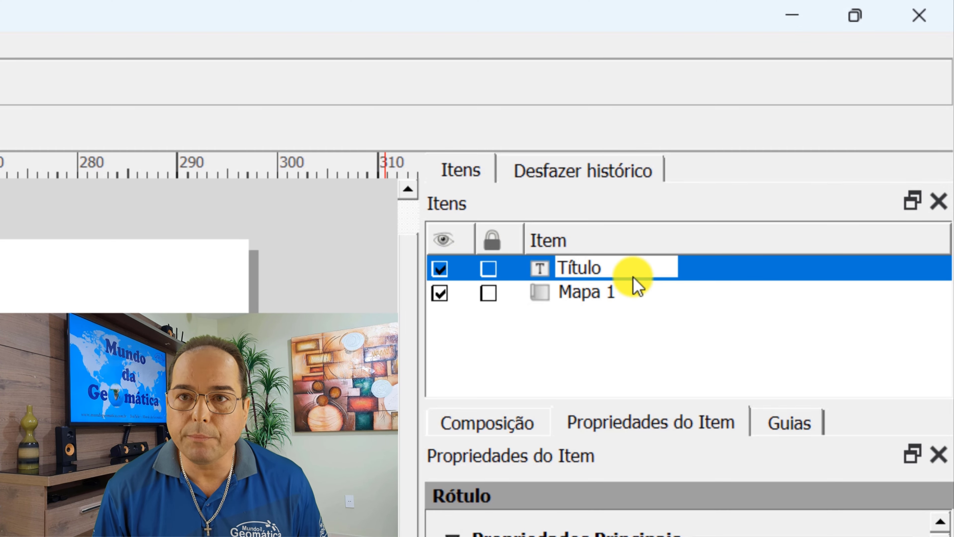
key(Return)
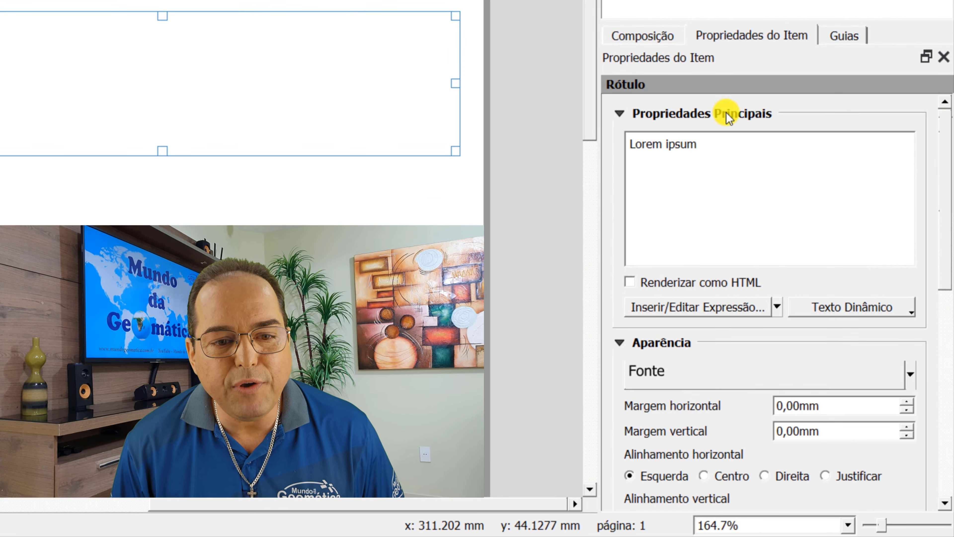
- Replace the label's placeholder text with "Regiões do Brasil"
click(699, 151)
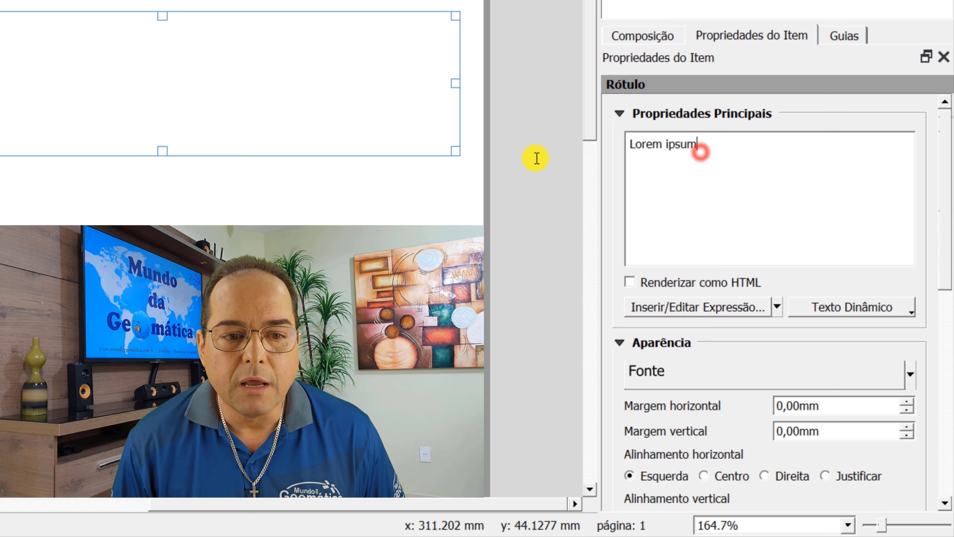
shift+click(628, 148)
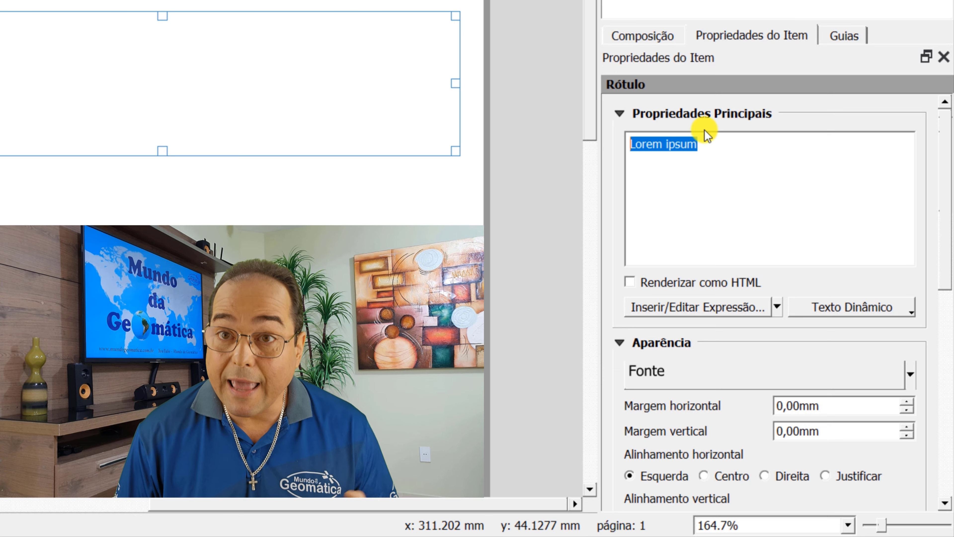
key(BackSpace)
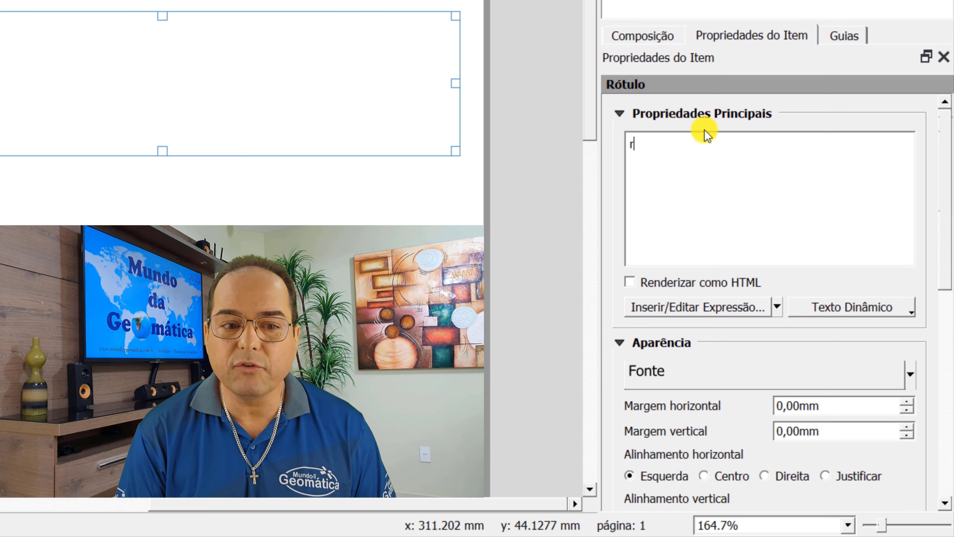
text(Regio)
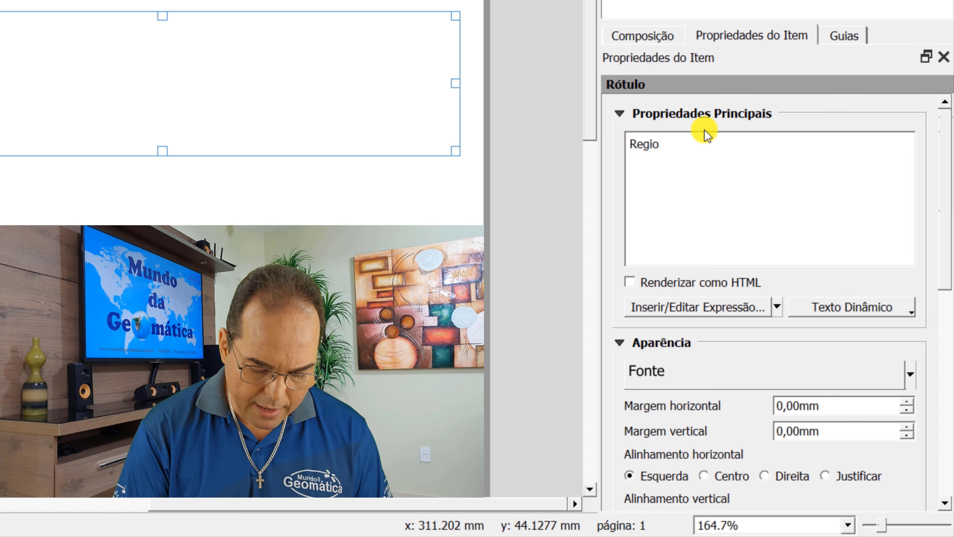
key(BackSpace)
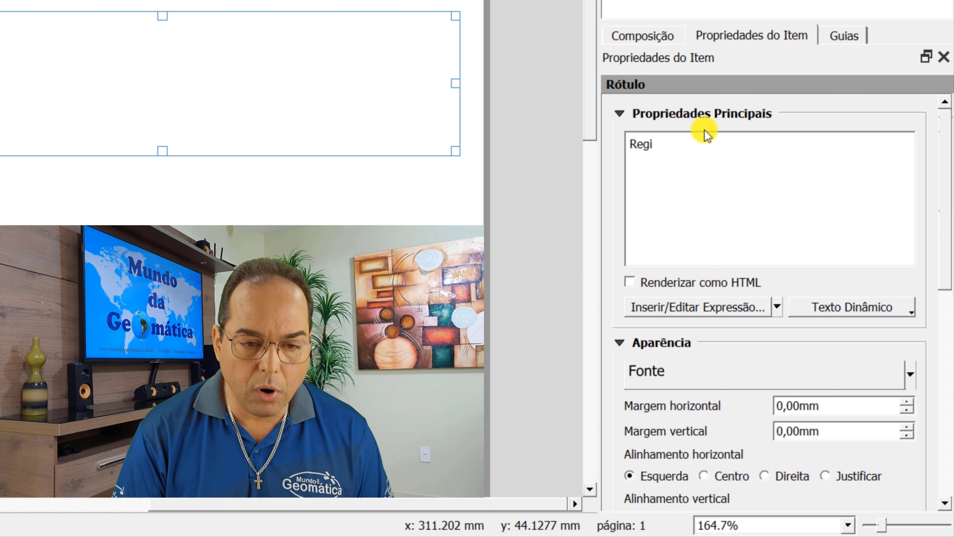
text(ões do Brasil)
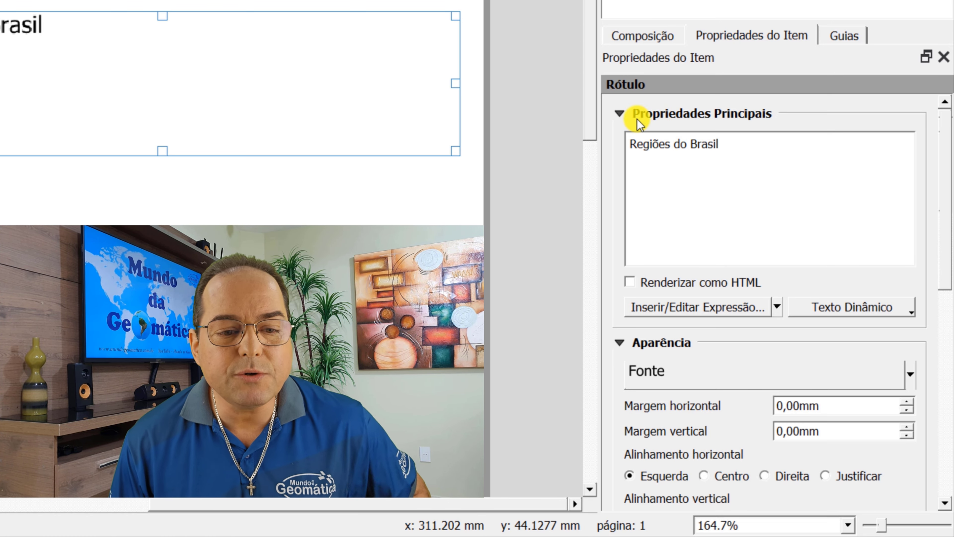
- Set the title label's font to Arial
click(620, 113)
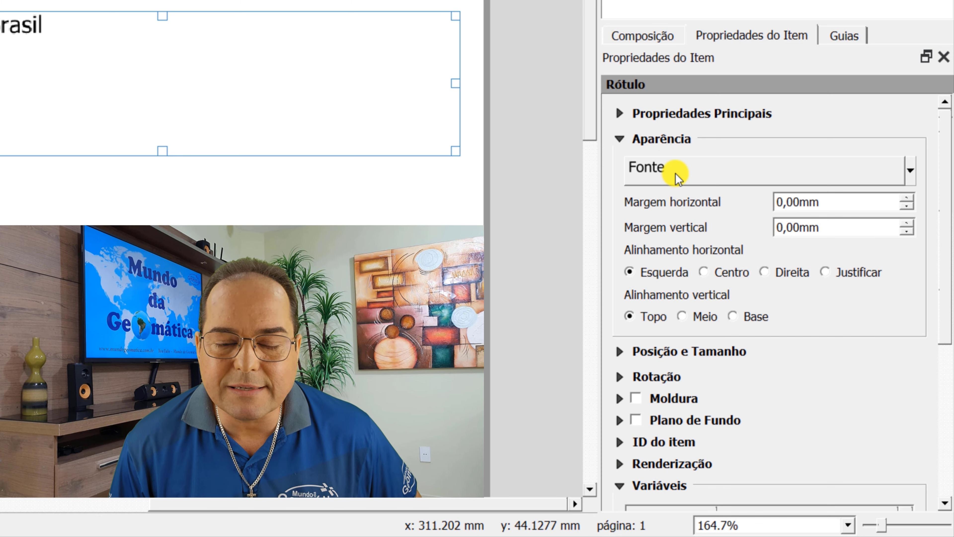
click(748, 171)
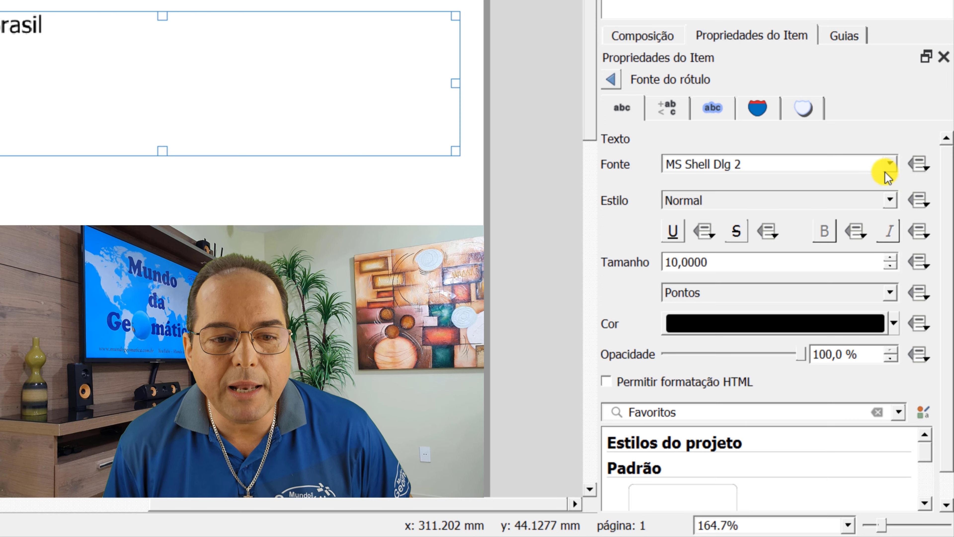
click(890, 166)
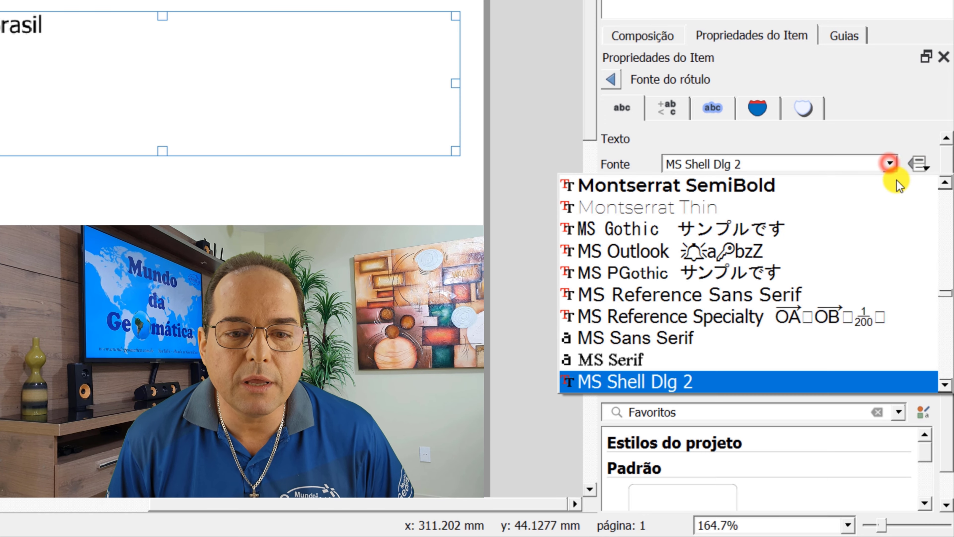
drag(946, 291, 932, 186)
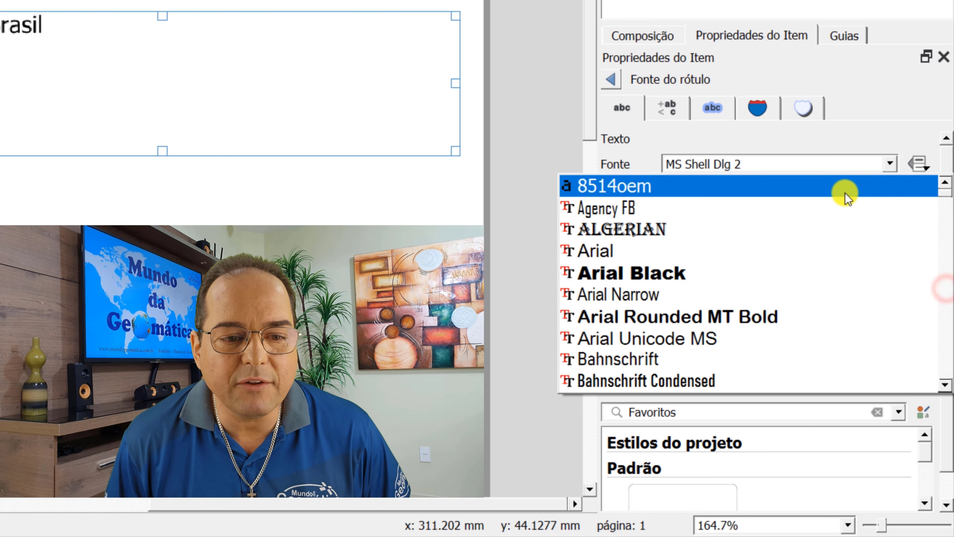
click(594, 252)
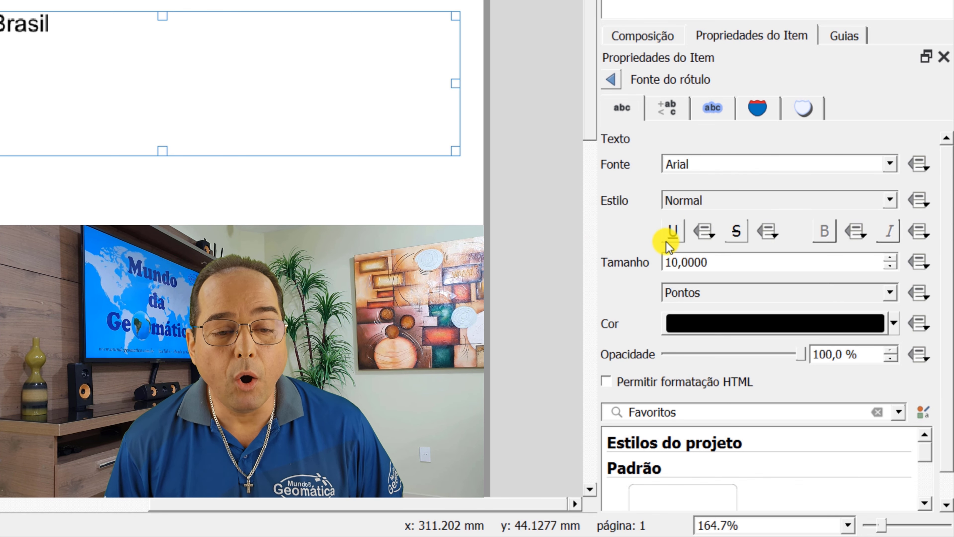
- Give the title text the Negrito style and a size of 26 points
click(889, 200)
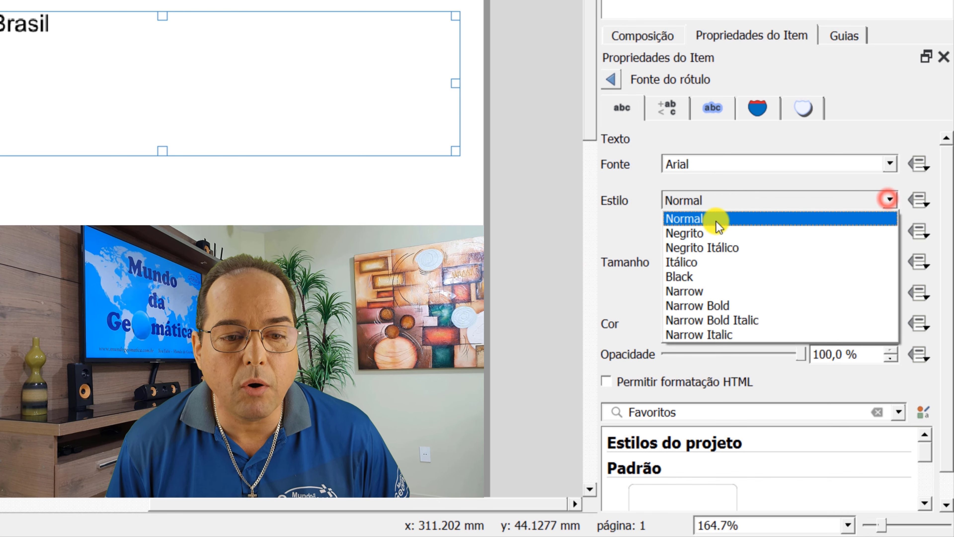
click(711, 233)
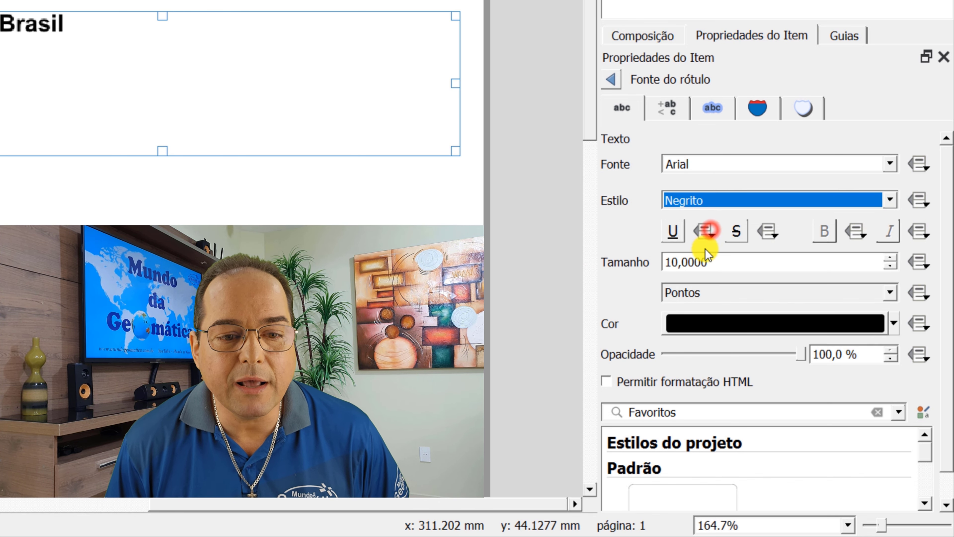
click(706, 262)
double_click(705, 262)
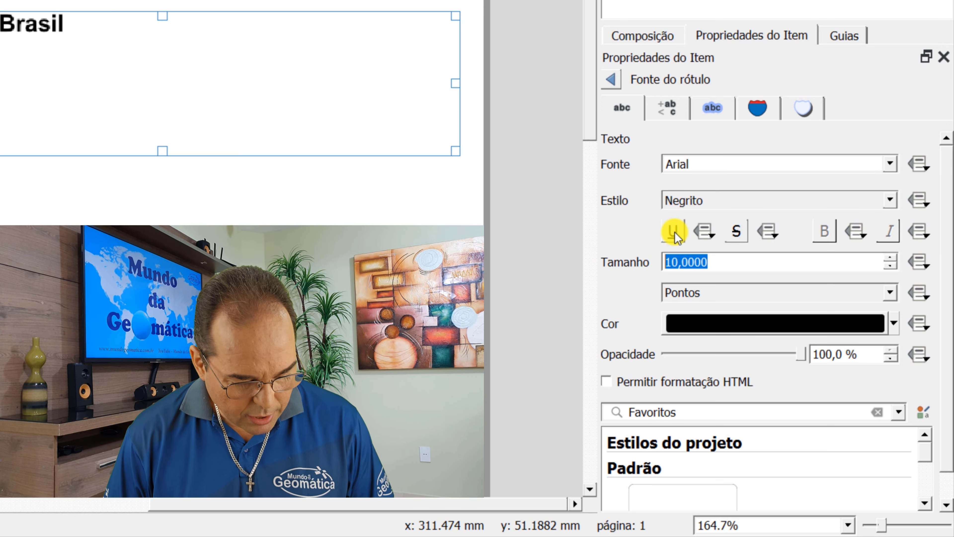
text(26)
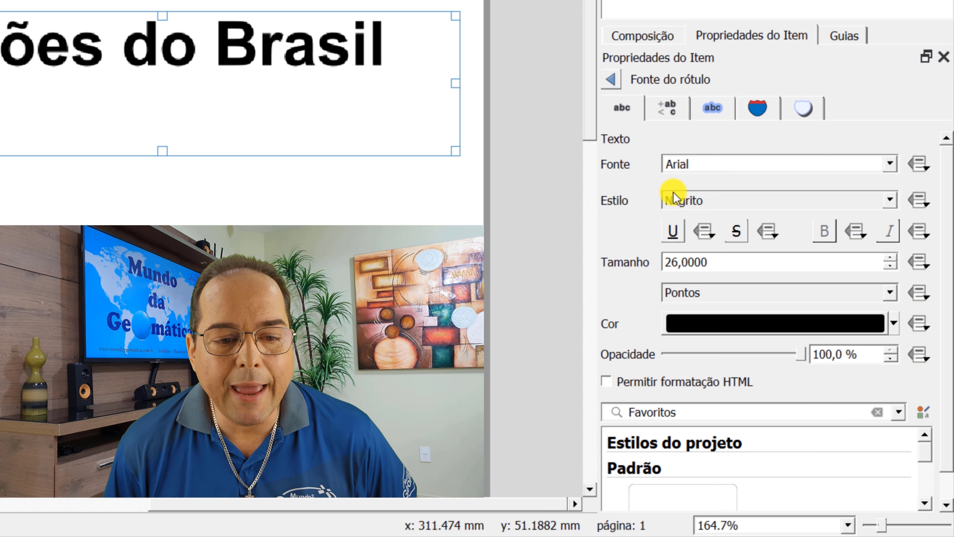
click(609, 82)
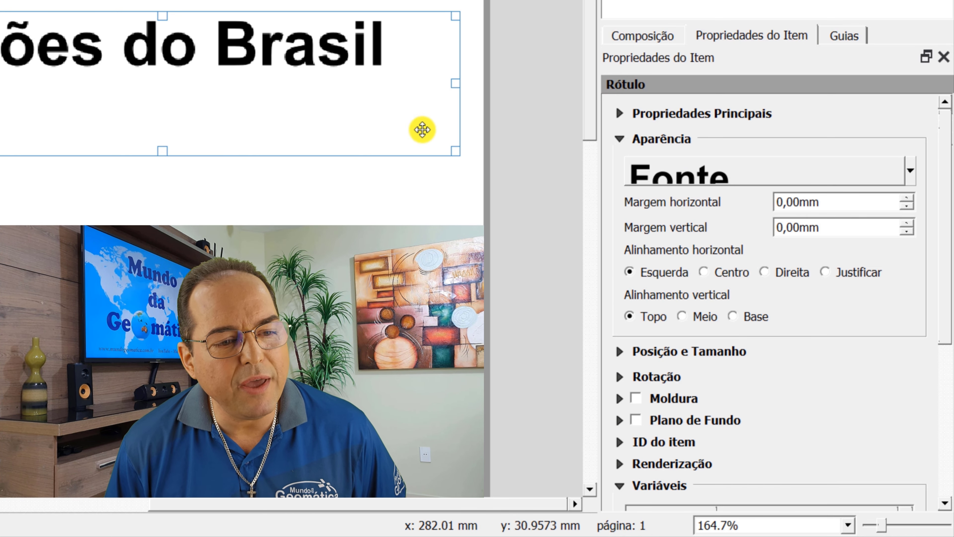
- Centre the title text horizontally and vertically, and resize its box to about 97 by 11 mm, spanning from the map to the page edge
click(703, 272)
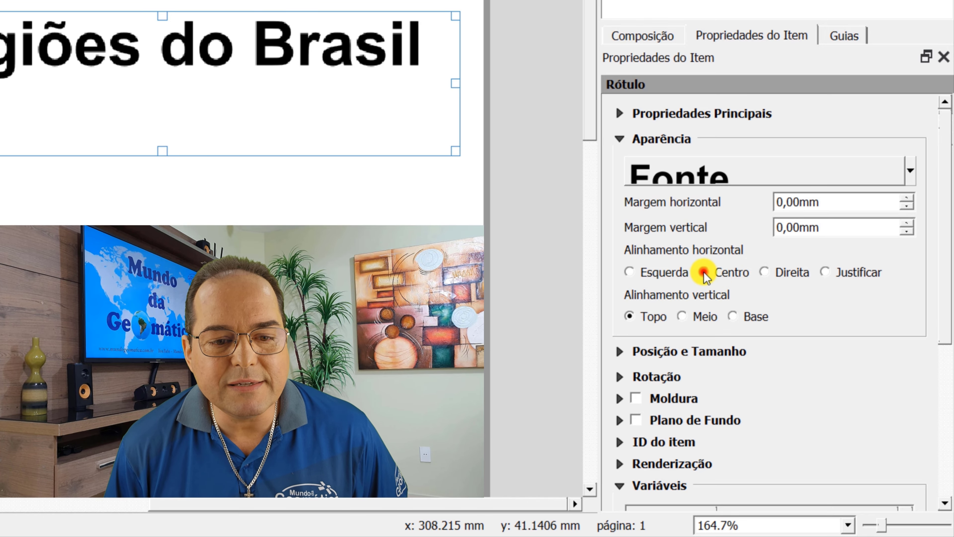
click(692, 318)
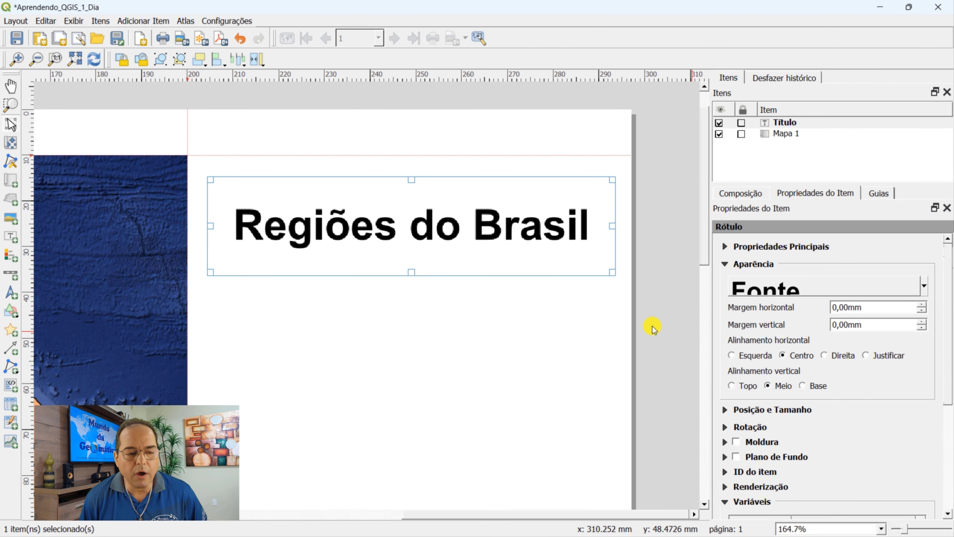
drag(412, 271, 411, 228)
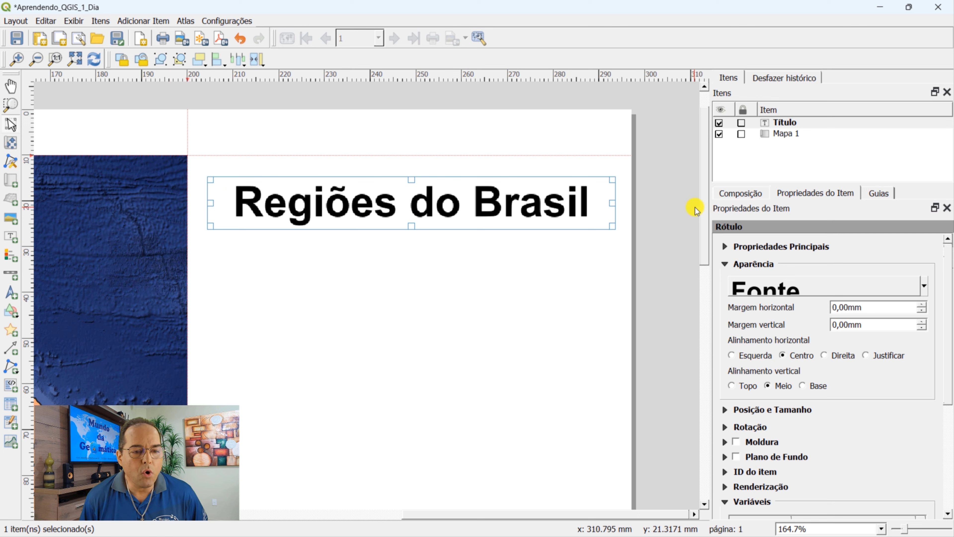
drag(208, 204, 190, 203)
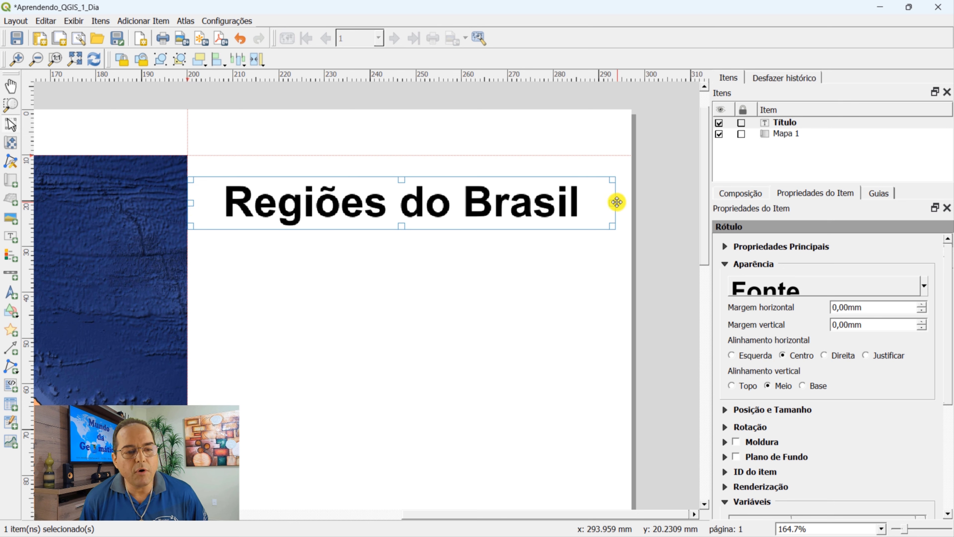
drag(615, 201, 628, 202)
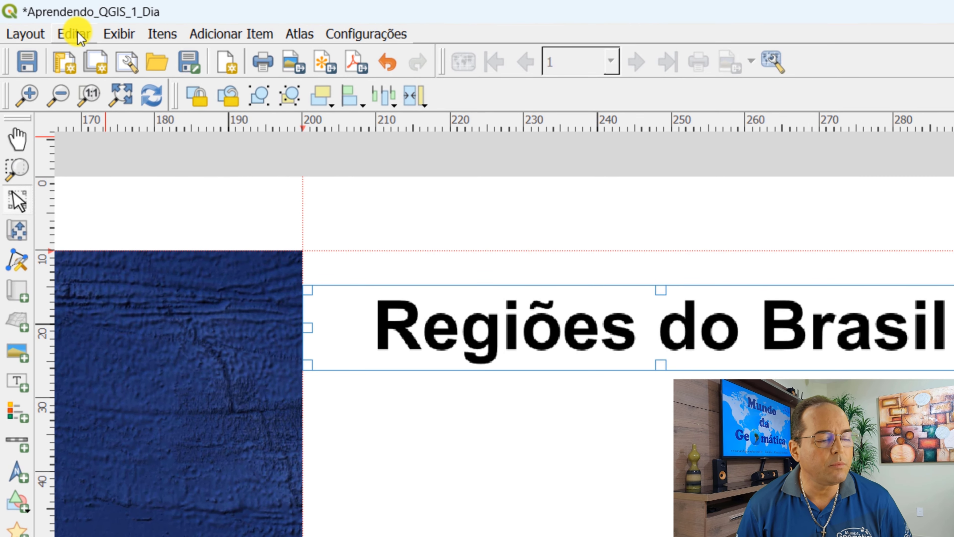
- Duplicate the title label and place the copy directly below the original, between the map and the page edge
click(71, 33)
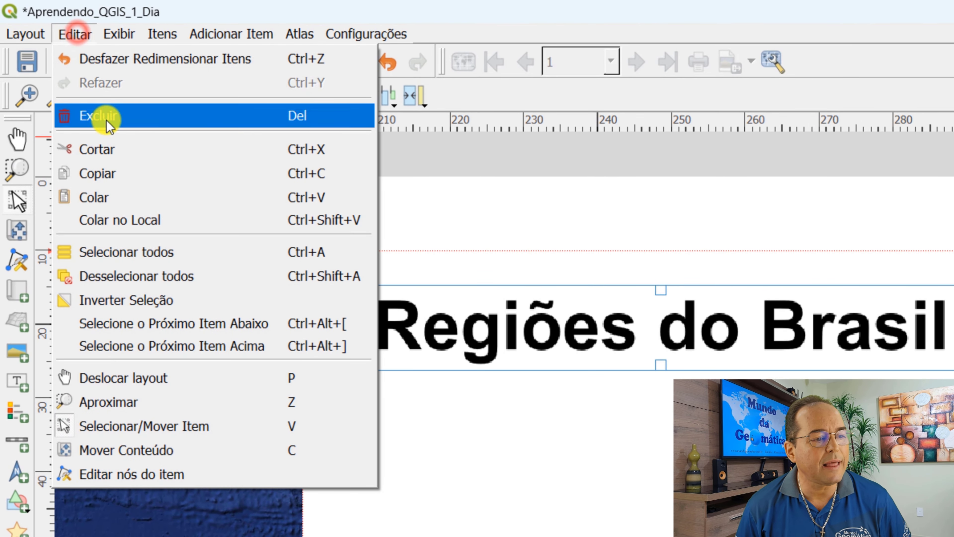
click(119, 179)
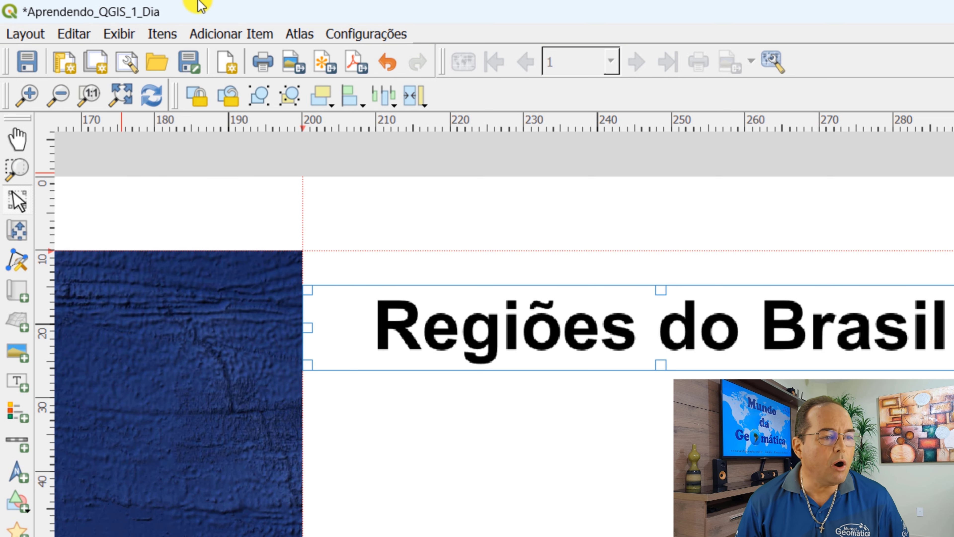
click(75, 34)
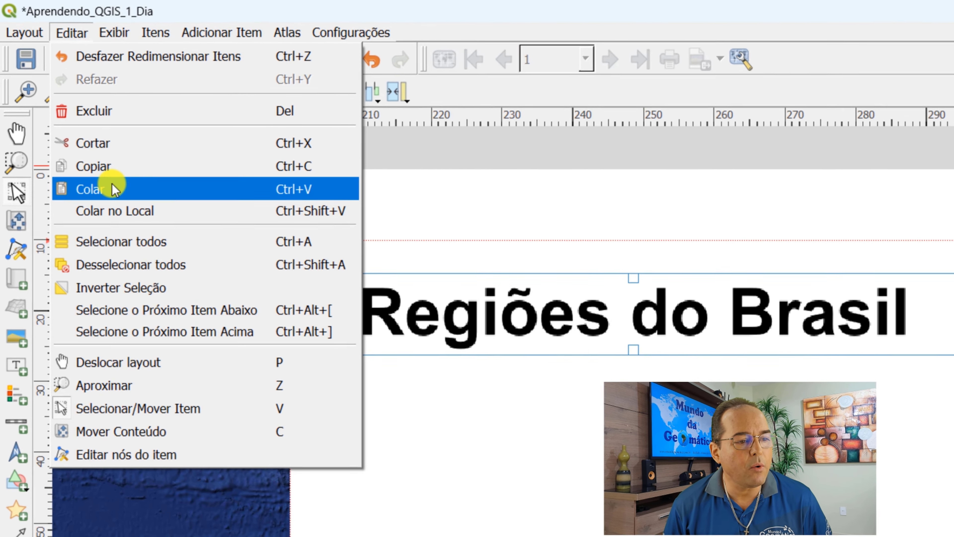
click(112, 198)
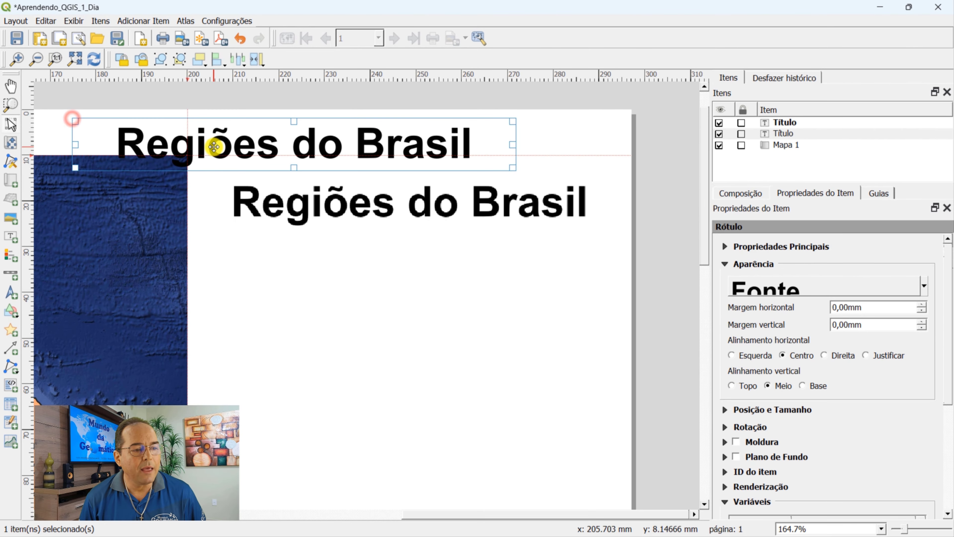
drag(242, 156, 354, 263)
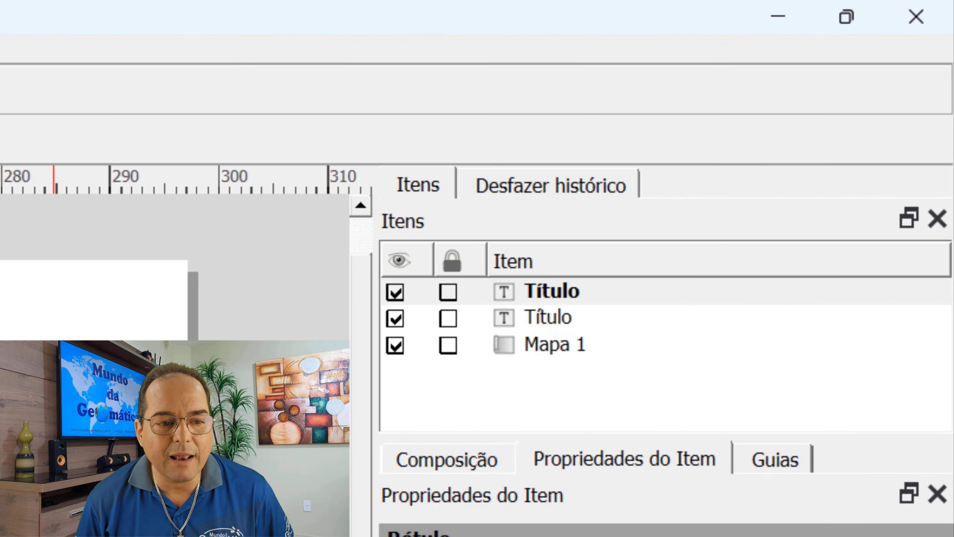
- Rename the copied label item as Subtítulo
click(556, 292)
click(555, 292)
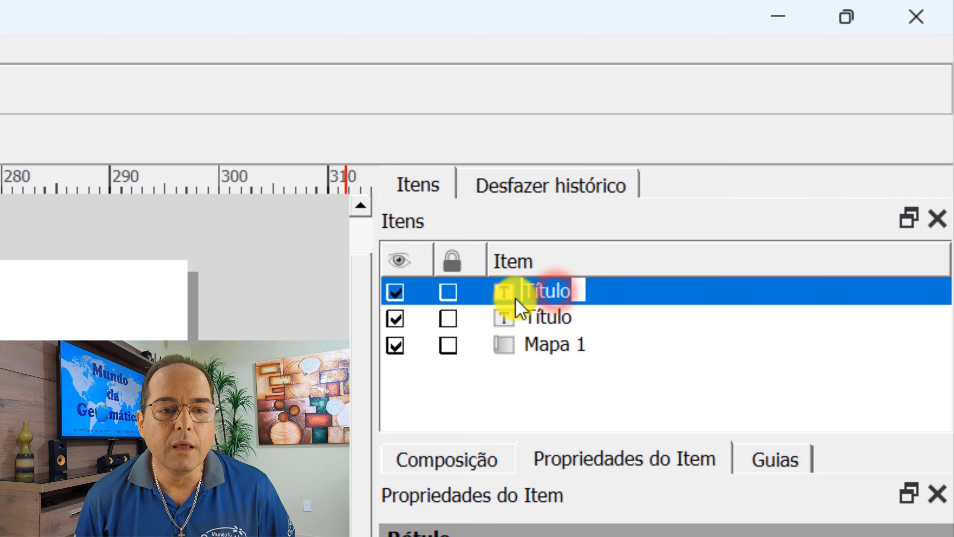
click(526, 291)
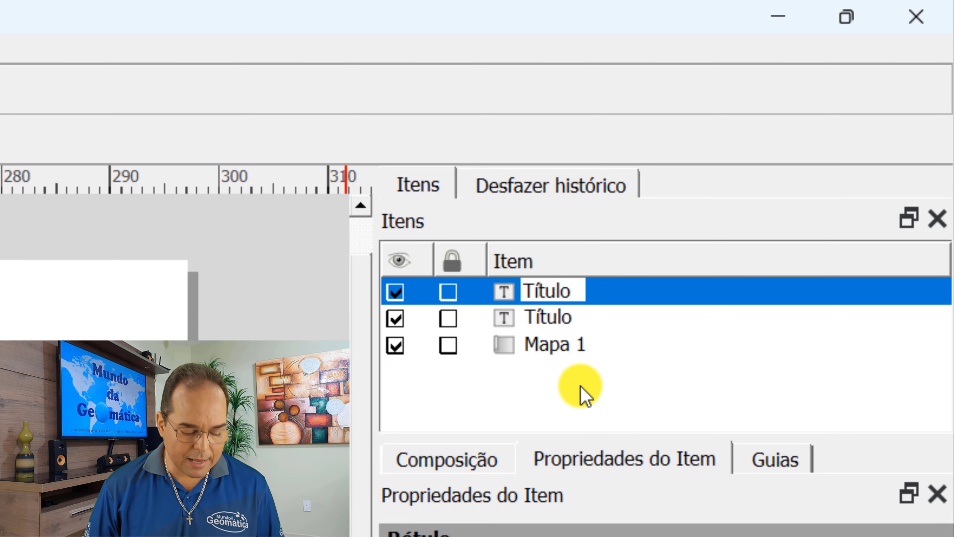
text(S)
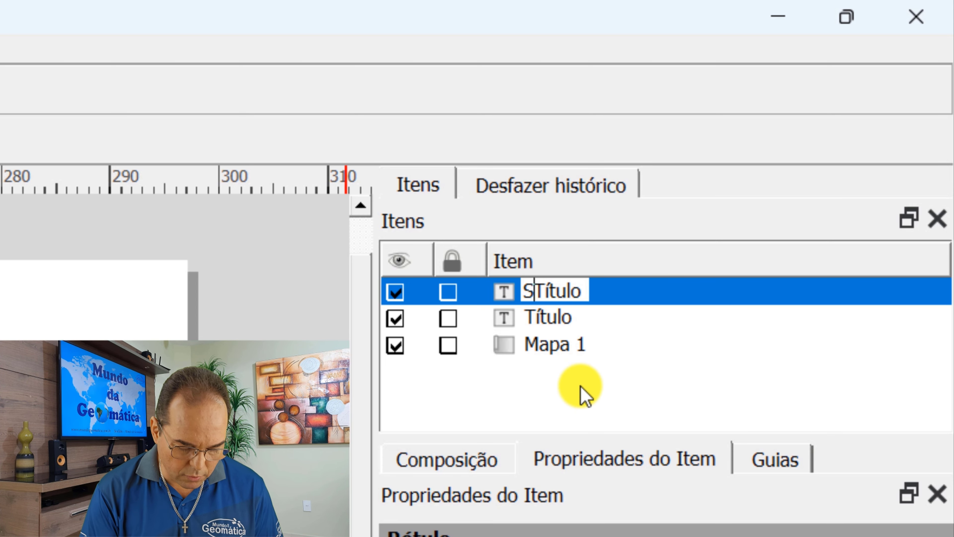
text(ub)
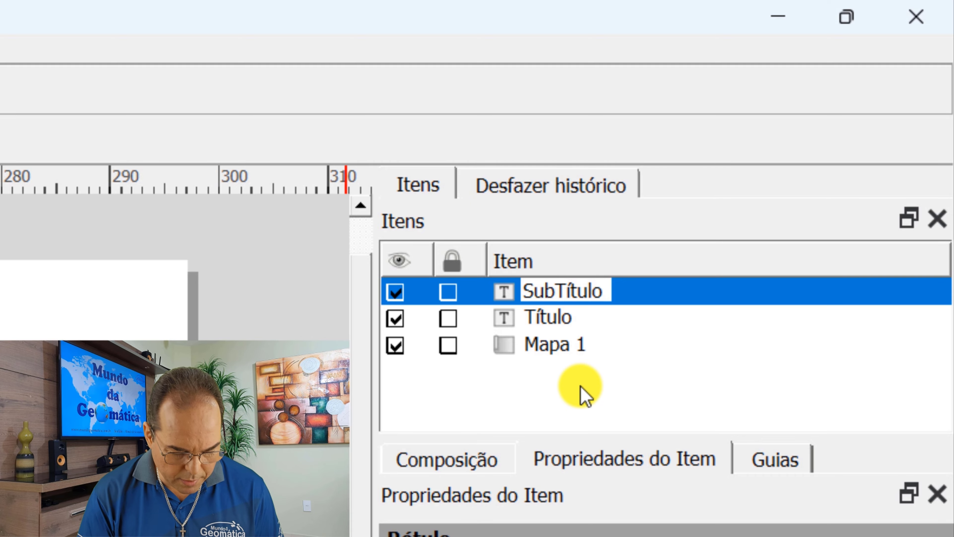
text(t)
key(Delete)
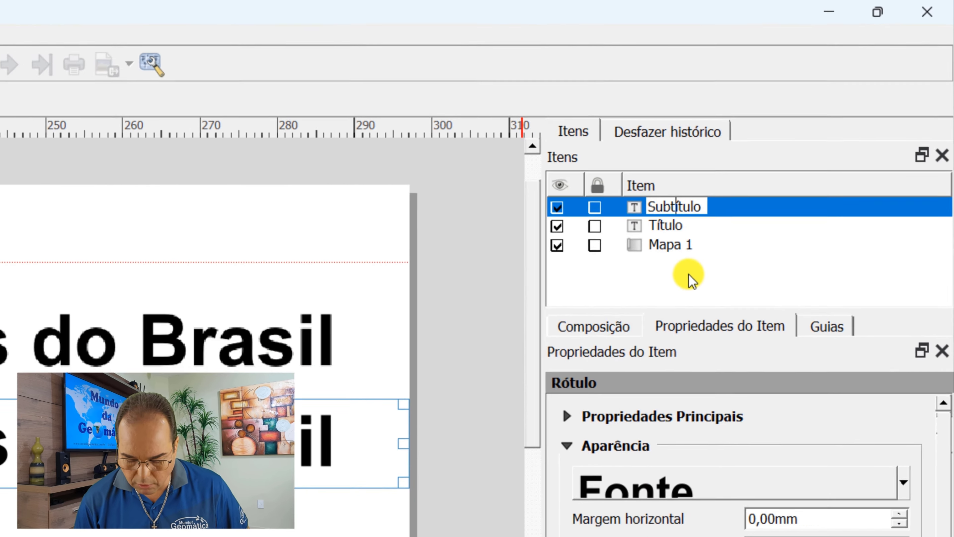
key(Return)
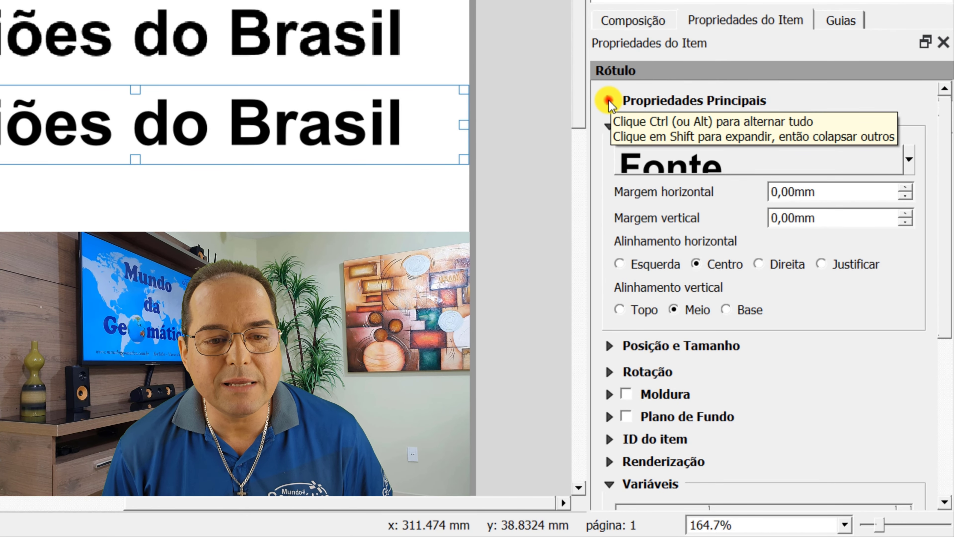
- Replace the subtitle label's text with "Unidades da Federação"
click(725, 247)
drag(723, 132, 612, 138)
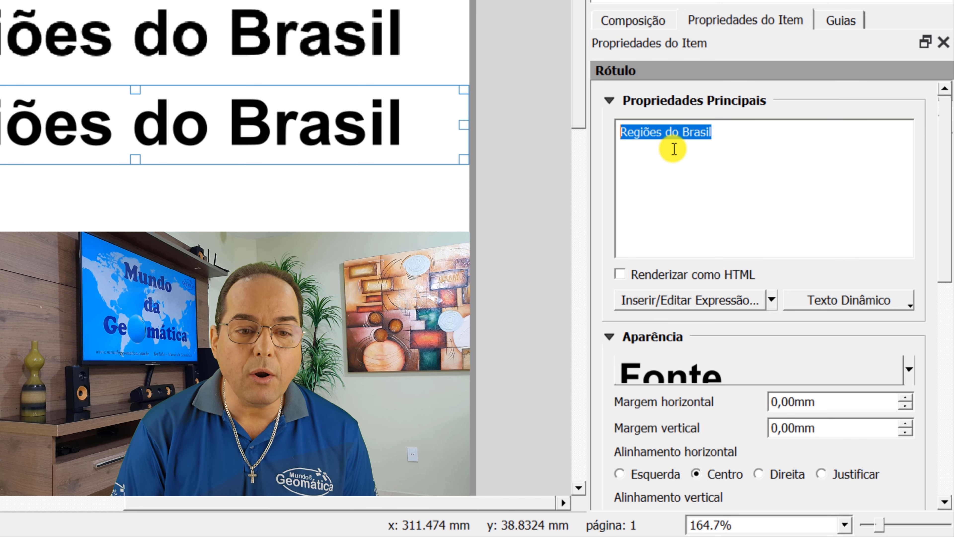
text(u)
key(BackSpace)
text(Un)
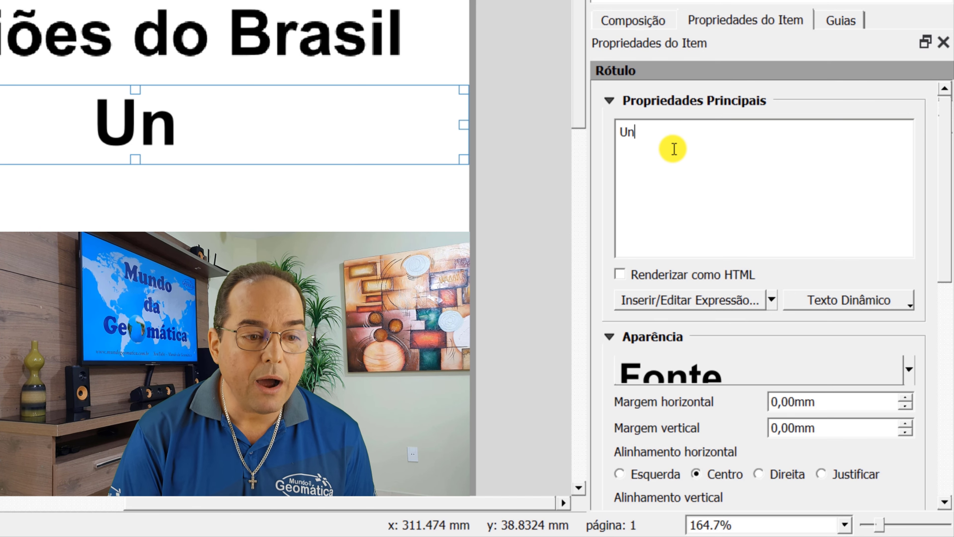
text(n)
key(BackSpace)
text(ida)
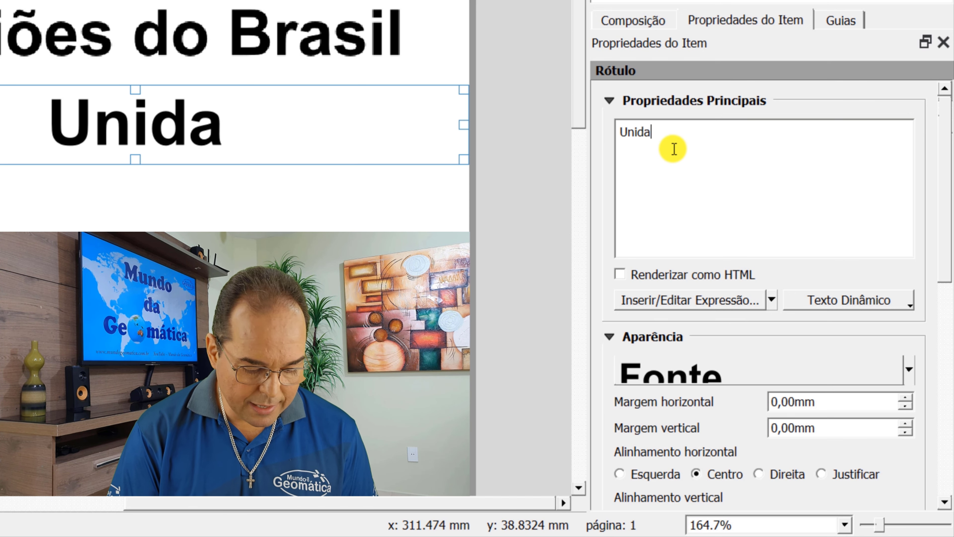
text(des da F)
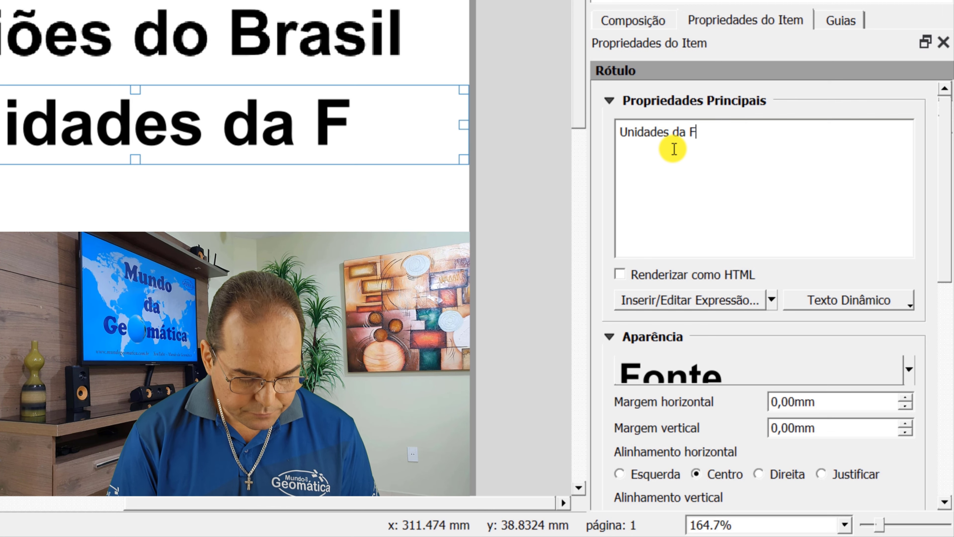
text(edera)
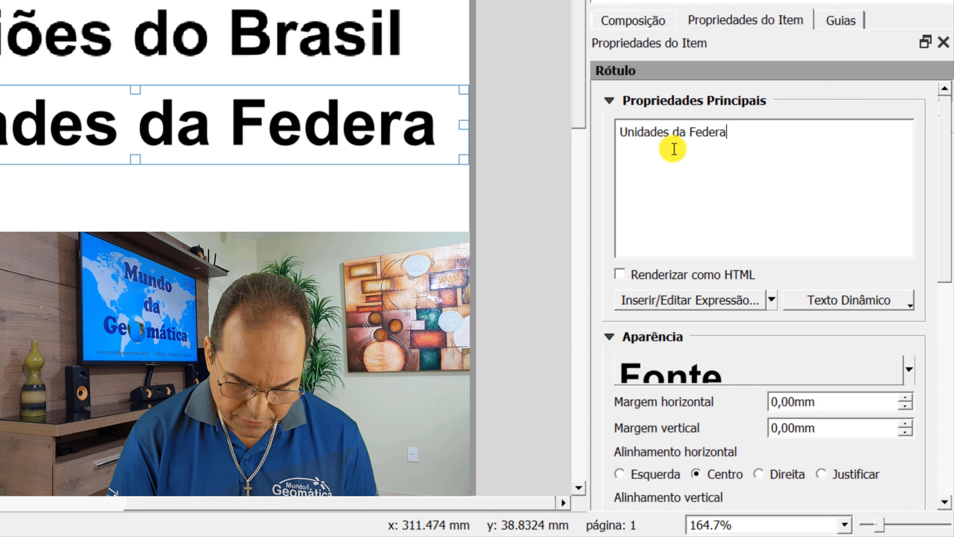
text(ção)
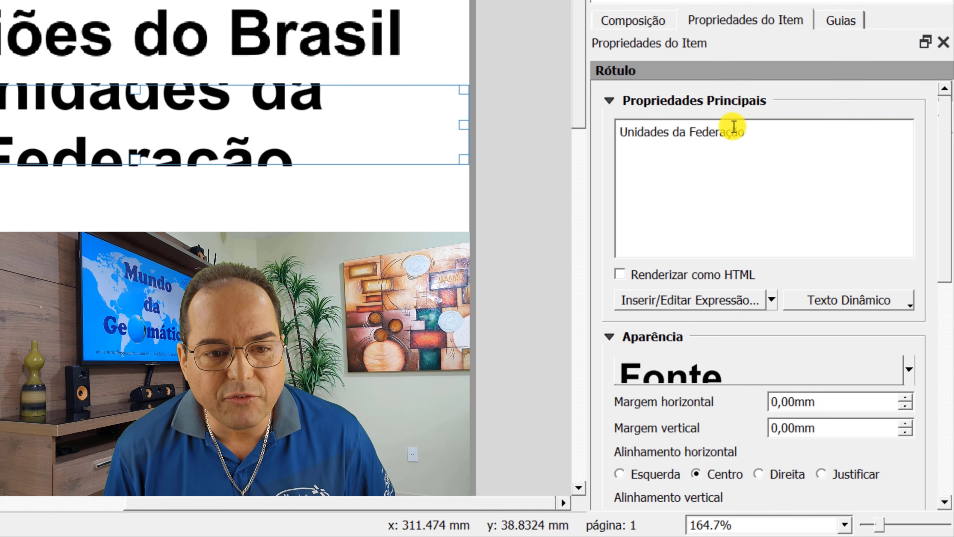
- Set the subtitle label's font size to 20 points and deselect the label
click(610, 100)
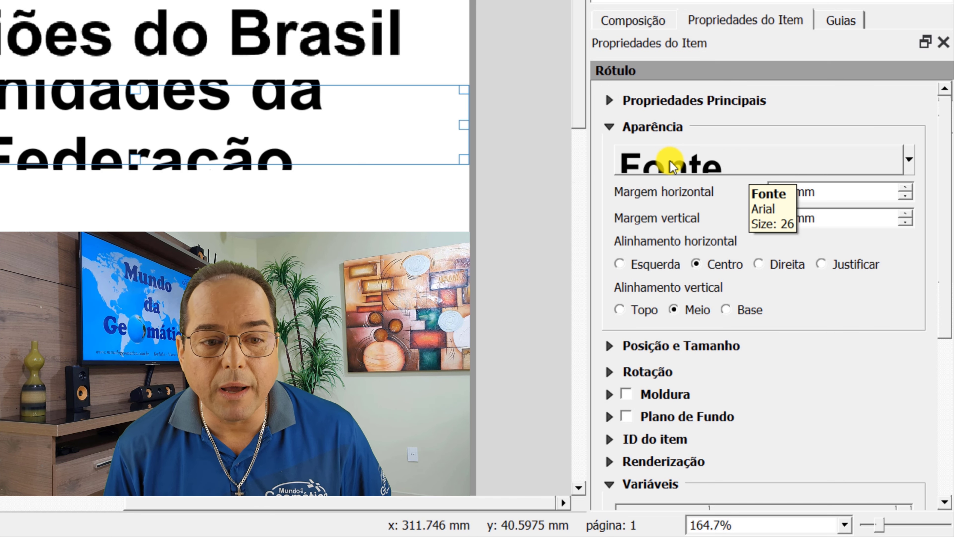
click(732, 160)
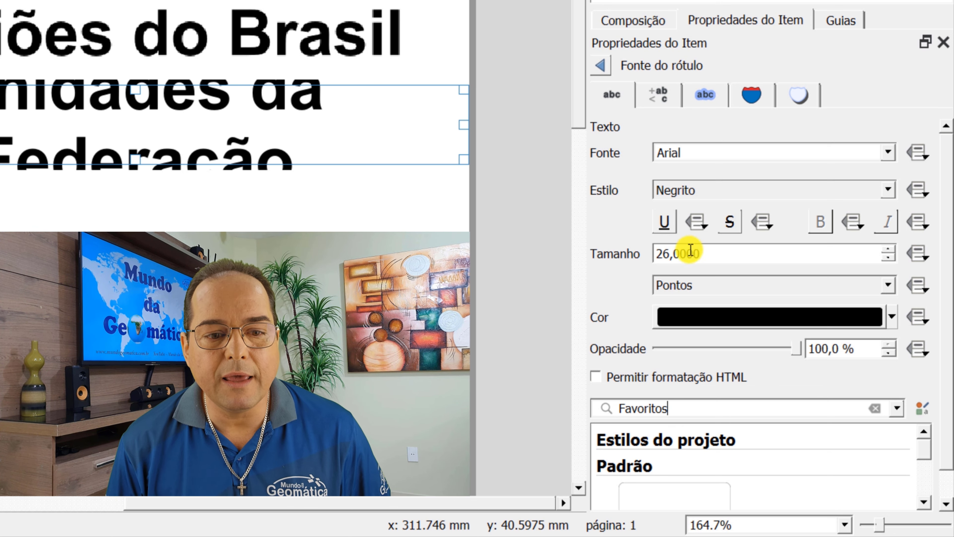
click(709, 256)
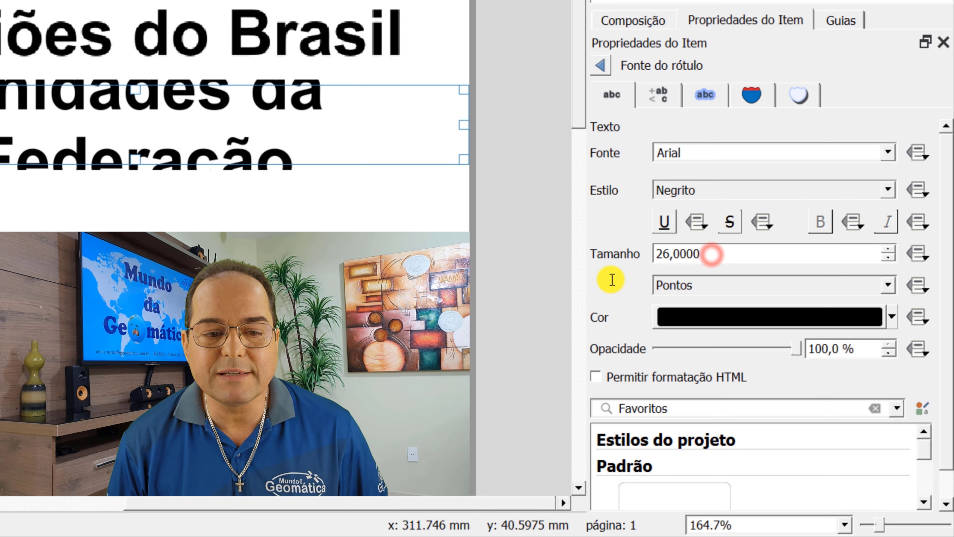
double_click(648, 254)
text(20)
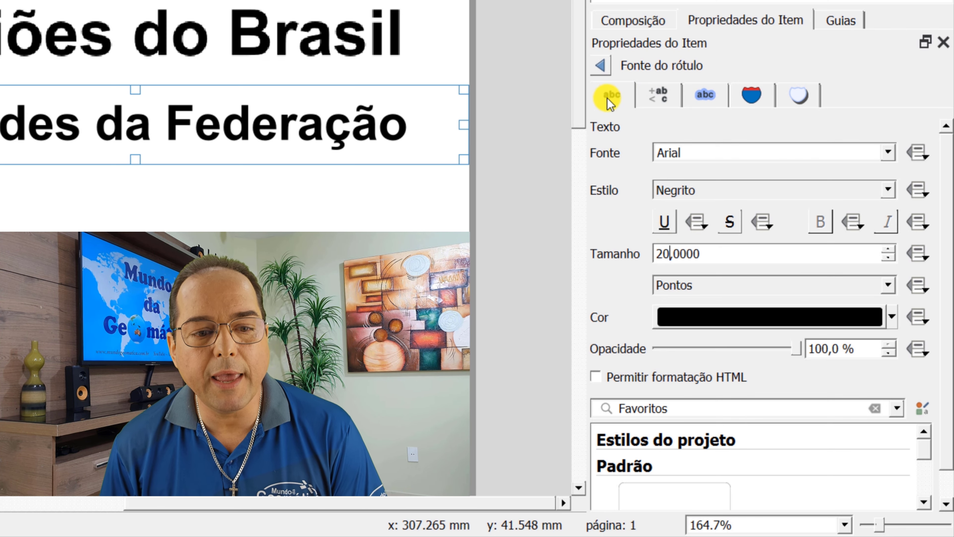
click(601, 65)
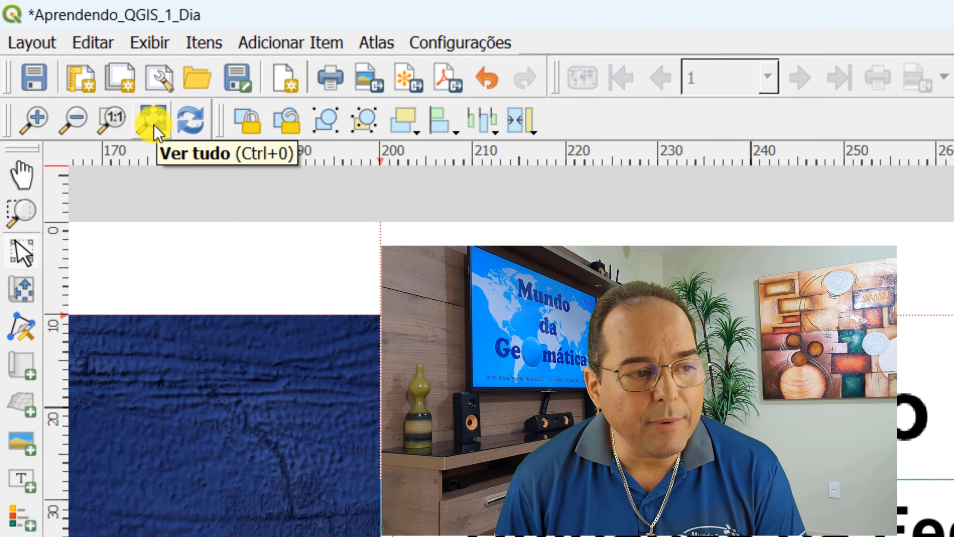
click(153, 128)
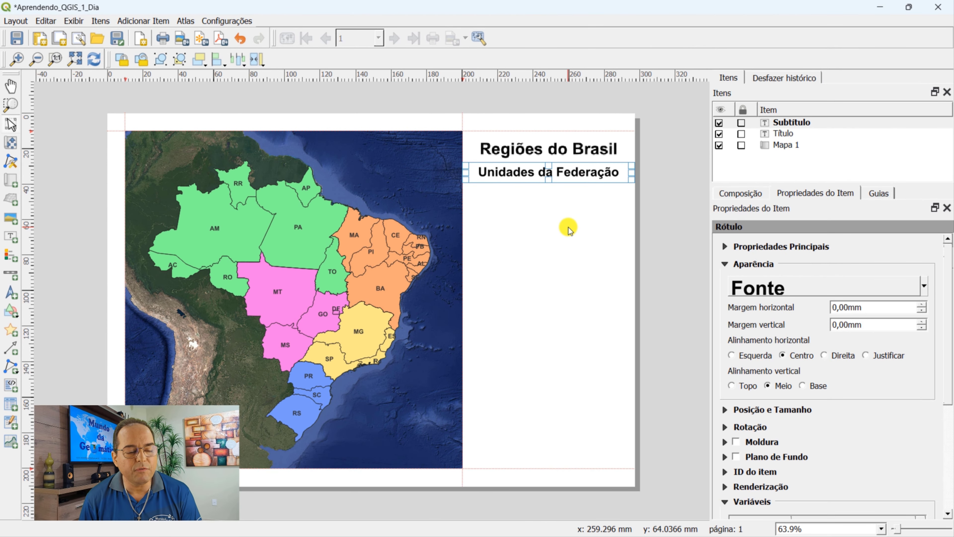
click(568, 225)
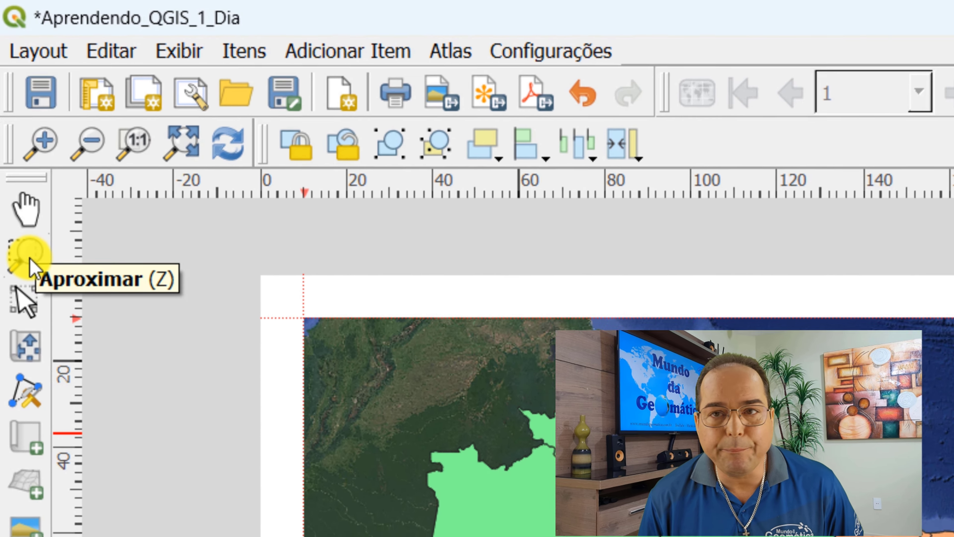
- Add a legend for the map below the subtitle, in the empty area between the map and the page edge
click(28, 263)
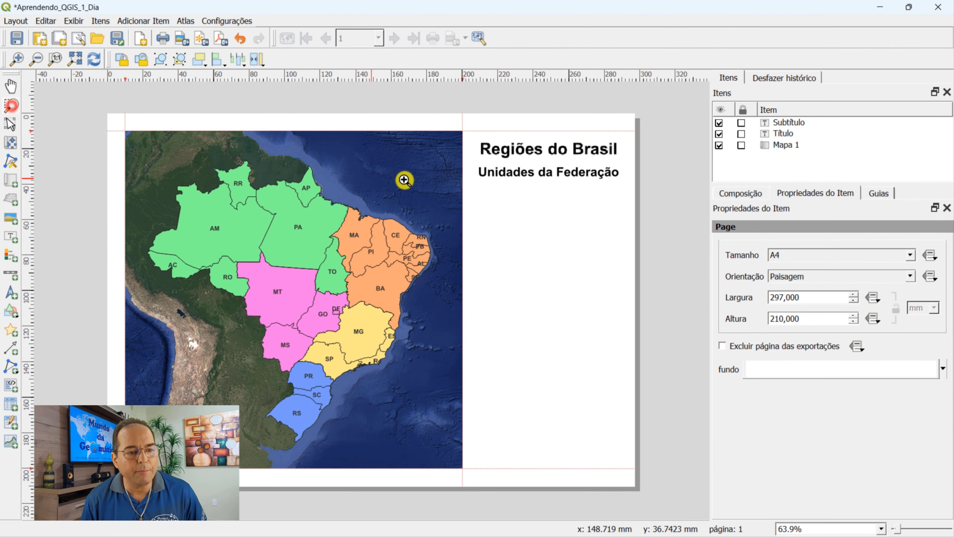
drag(436, 102, 654, 348)
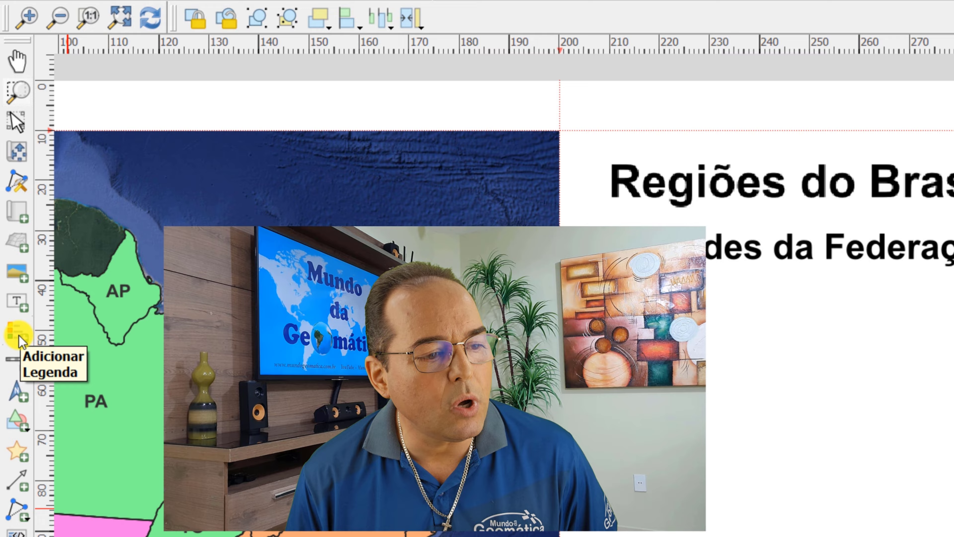
click(21, 374)
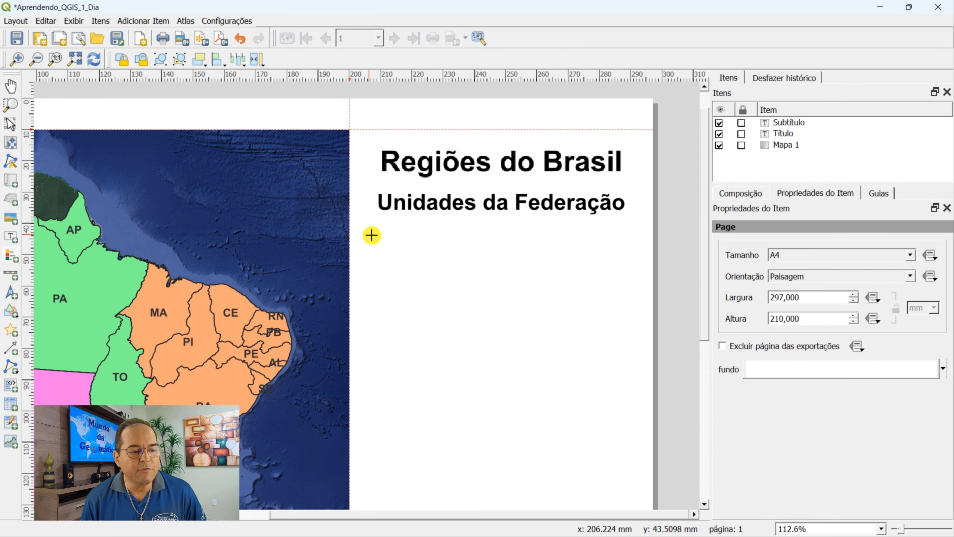
drag(389, 246, 631, 494)
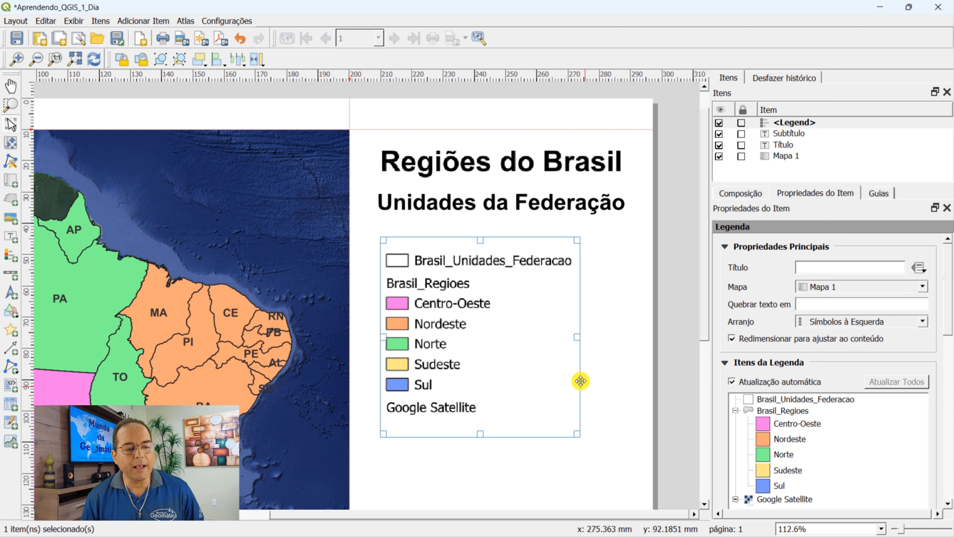
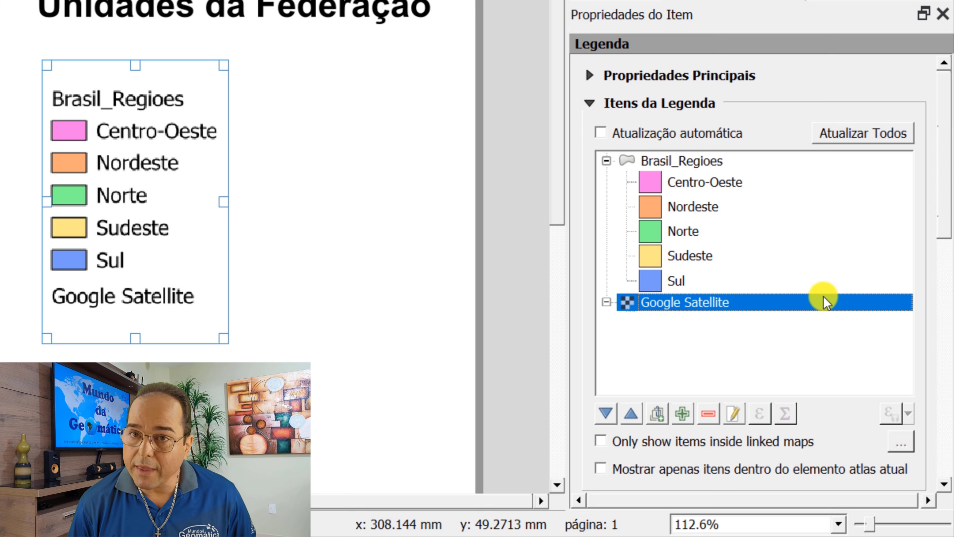
- Remove the Google Satellite entry from the legend and rename the Brasil_Regioes entry as "Regiões do Brasil"
click(712, 415)
click(677, 161)
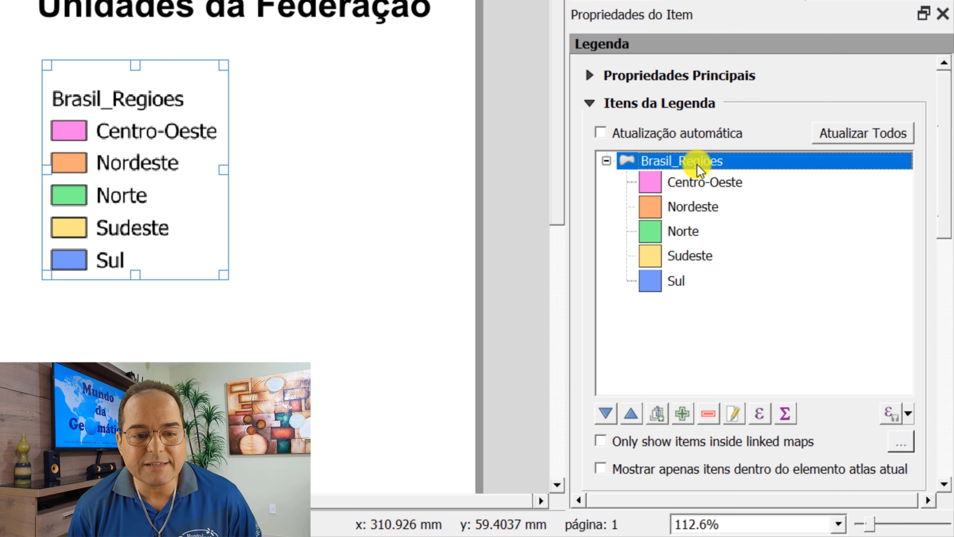
double_click(721, 162)
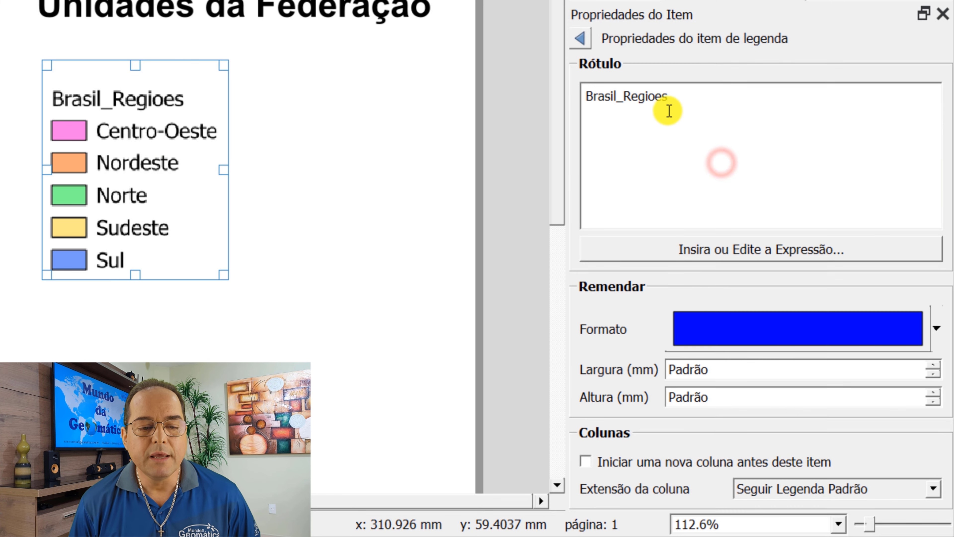
double_click(673, 101)
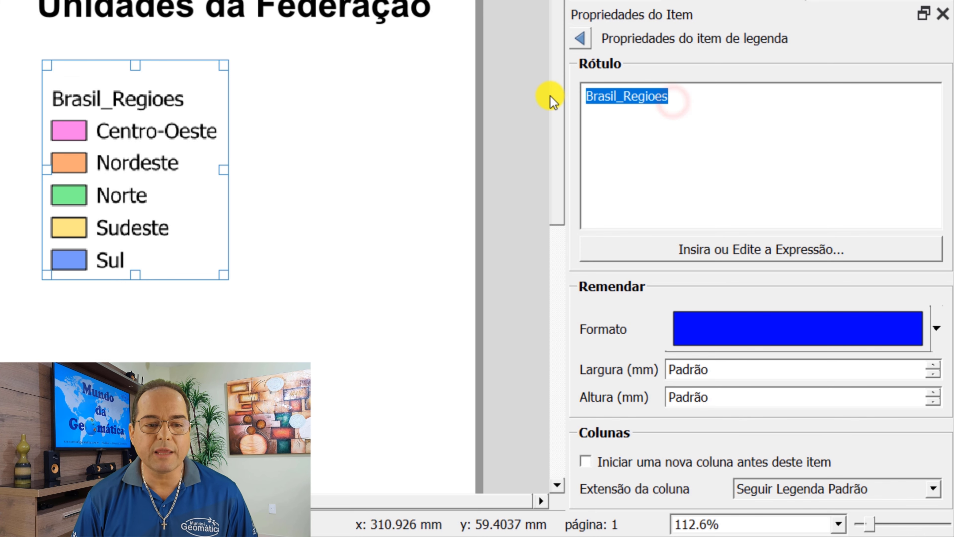
text(R)
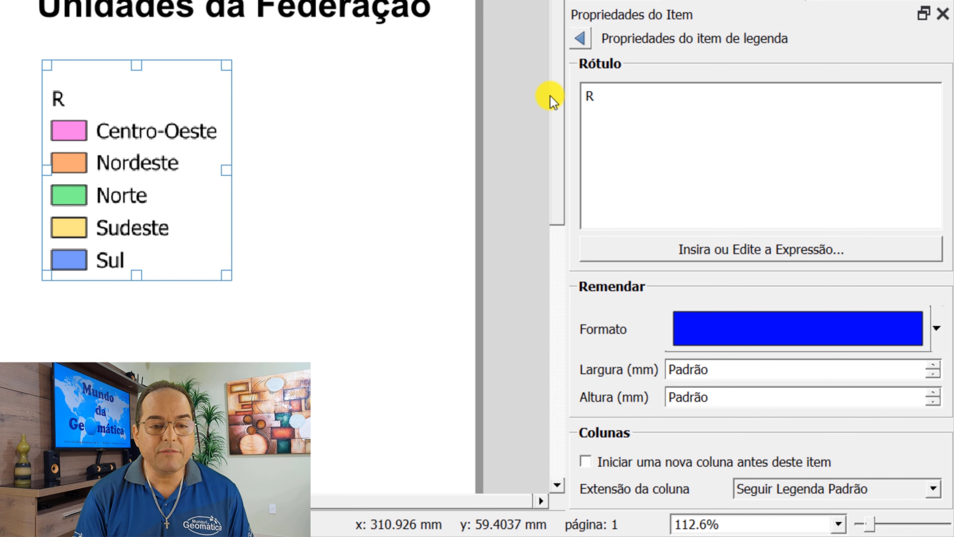
text(egiôes)
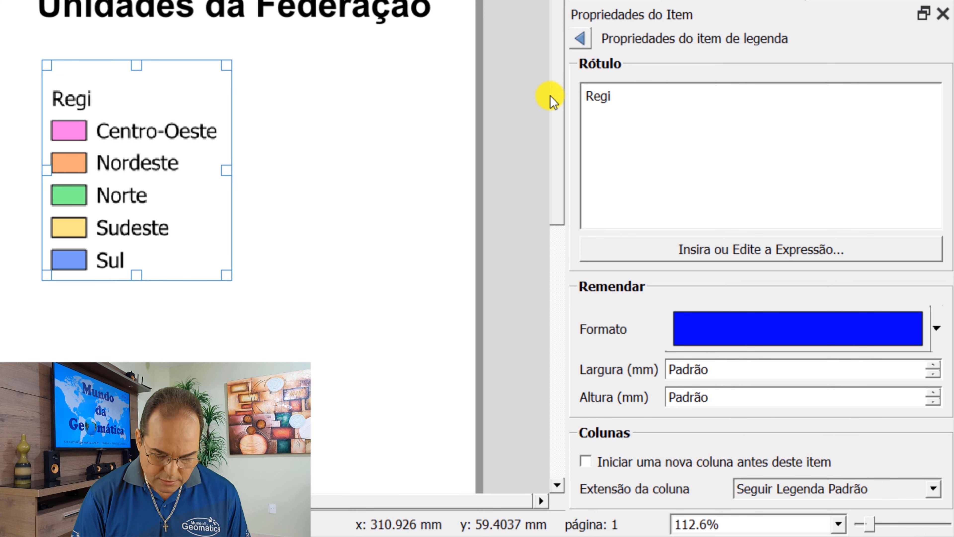
key(BackSpace)
key(BackSpace)
key(BackSpace)
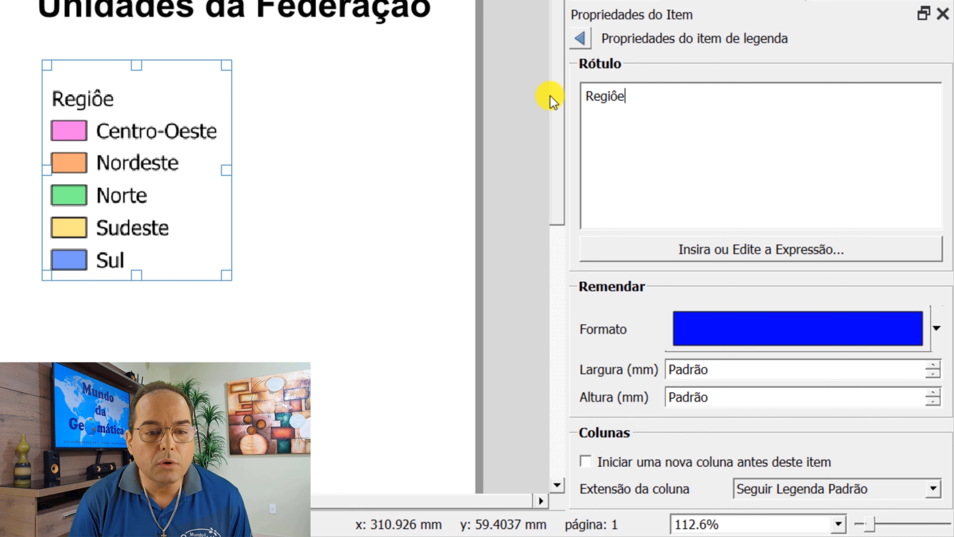
text(õe)
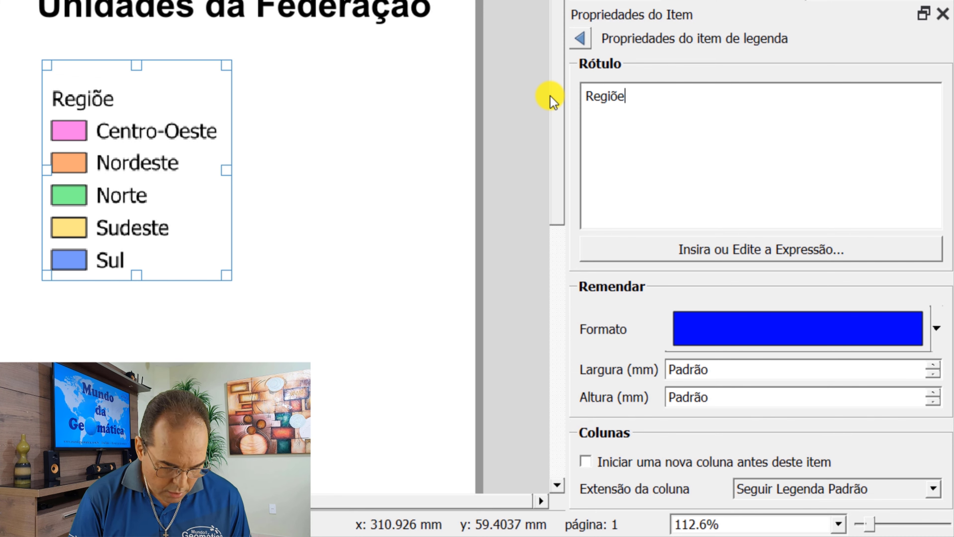
text(s do)
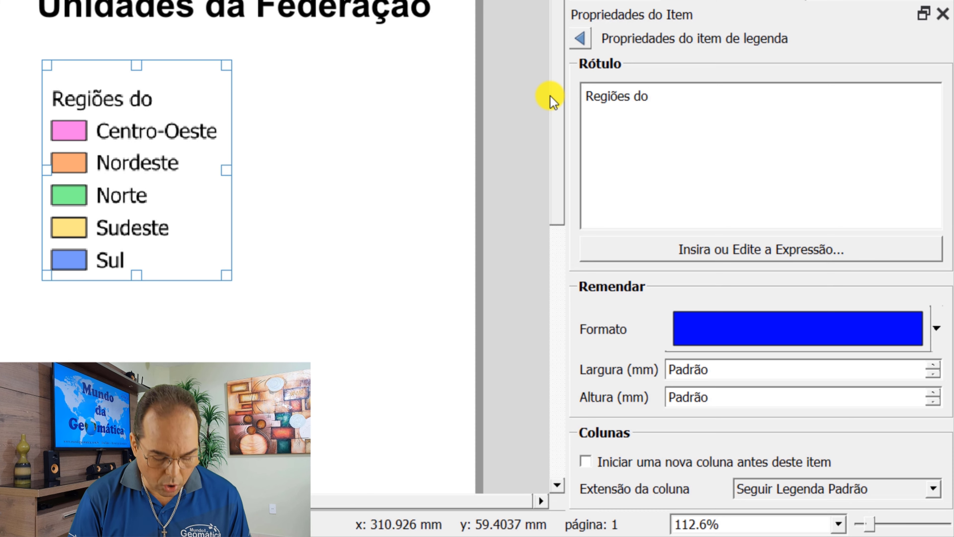
text( Brasil)
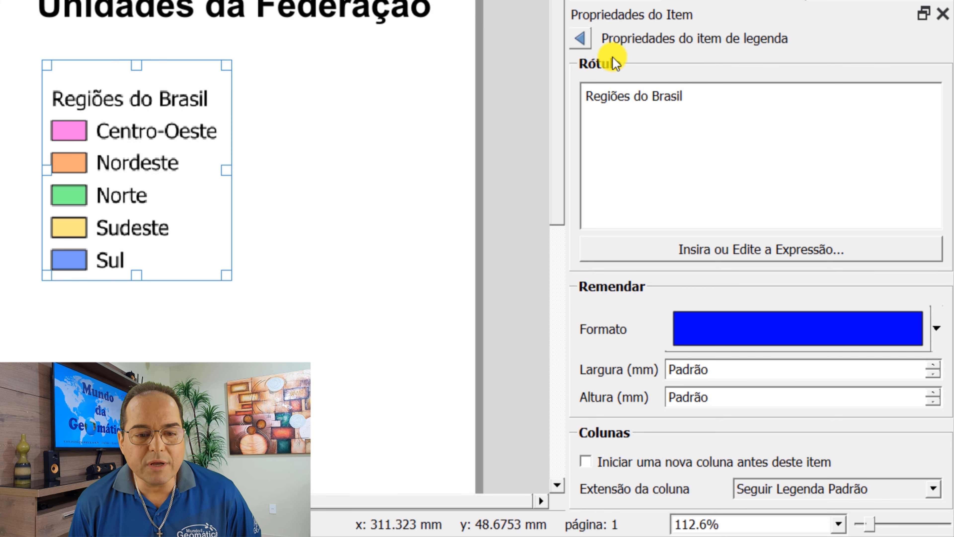
click(581, 37)
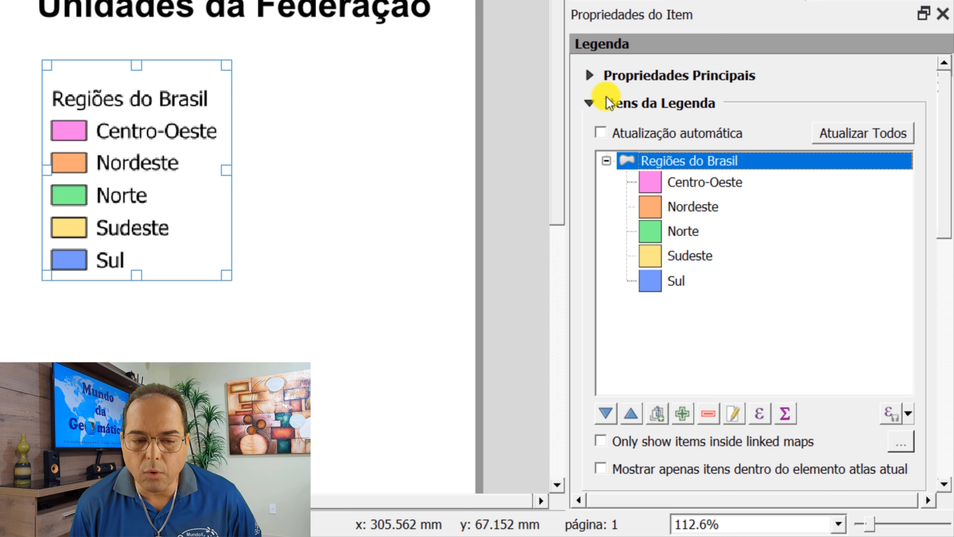
- Set the legend's symbol width to 10 mm and symbol height to 7 mm
click(589, 104)
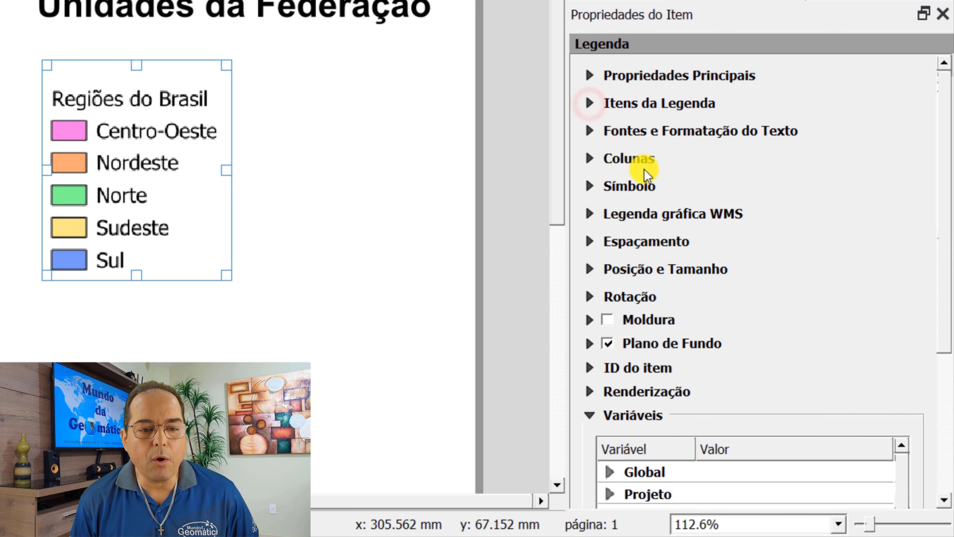
click(642, 185)
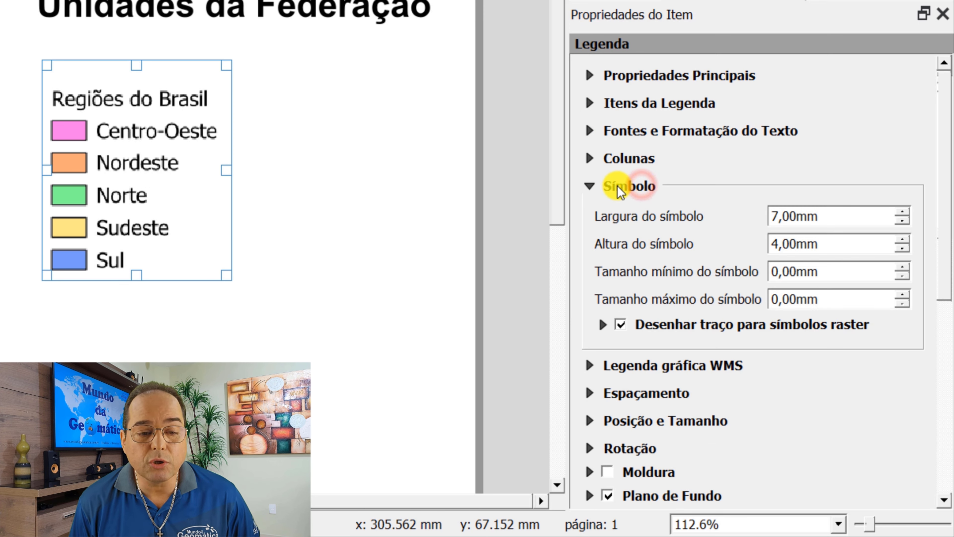
click(837, 214)
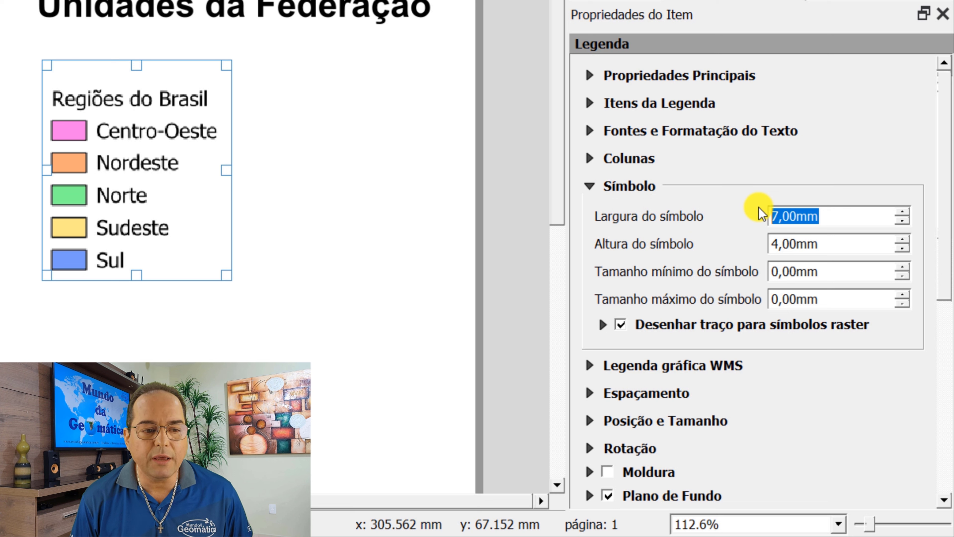
text(10)
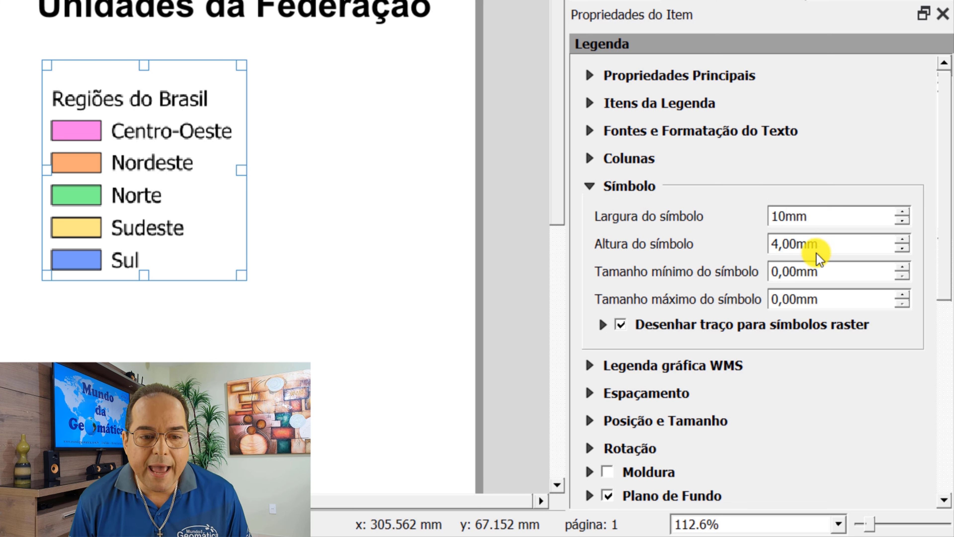
double_click(820, 243)
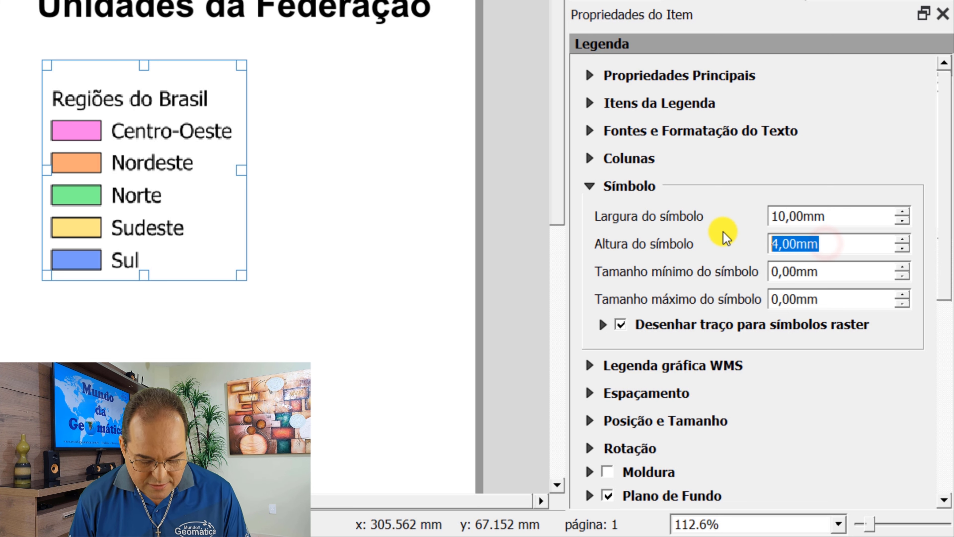
text(7)
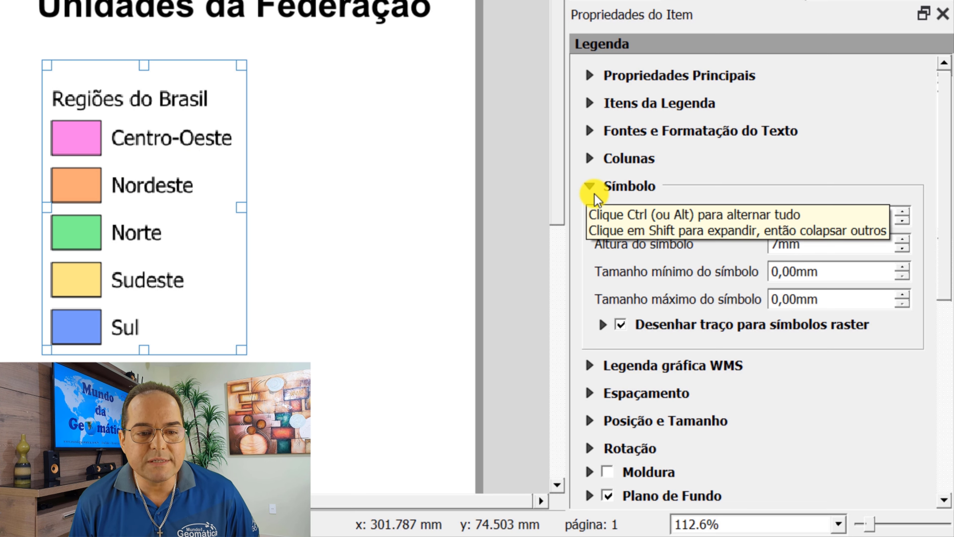
click(589, 186)
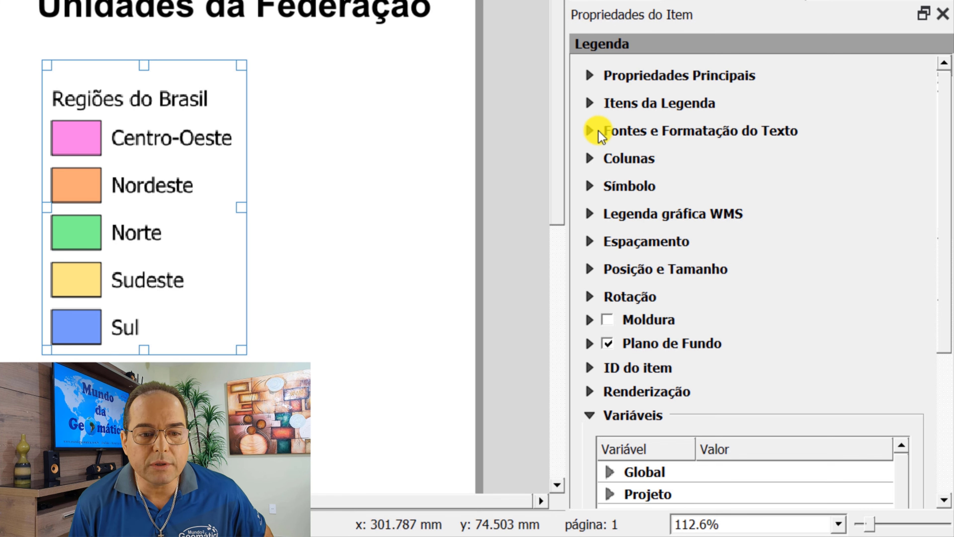
- Change the font of the legend's subgroup headings to Arial
click(590, 130)
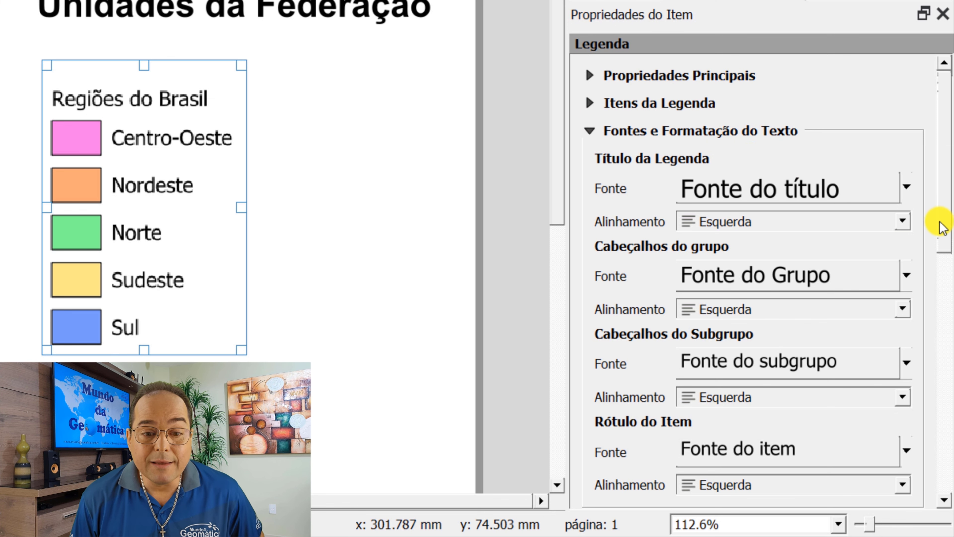
drag(942, 226, 943, 256)
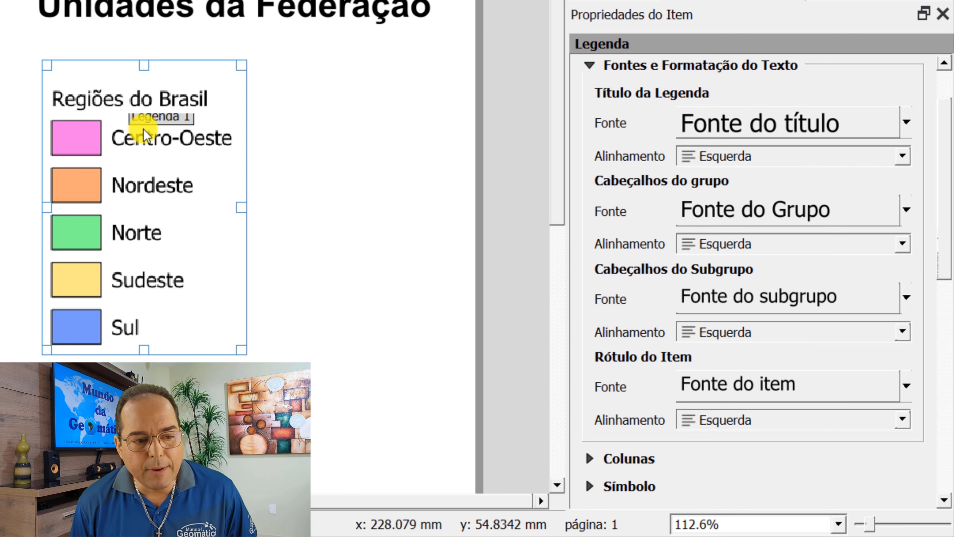
click(804, 298)
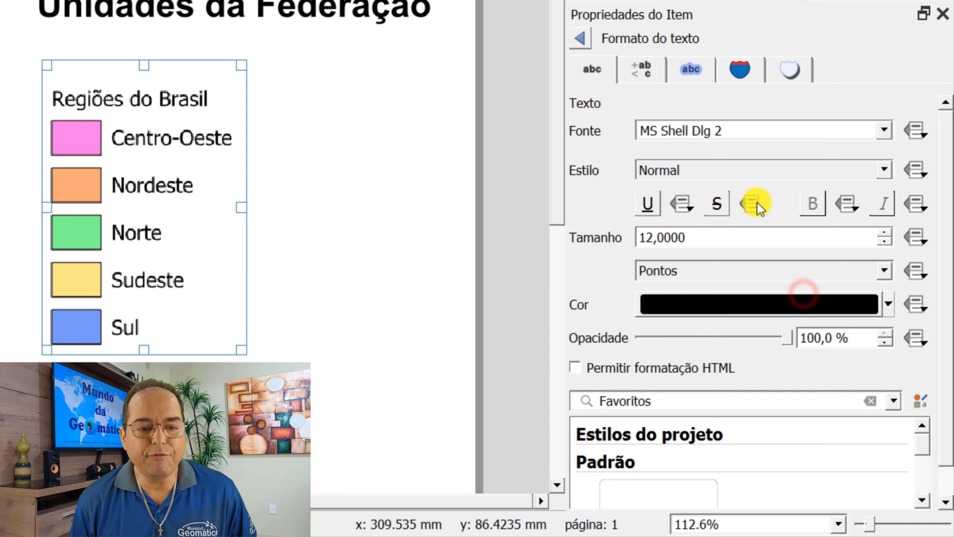
click(885, 131)
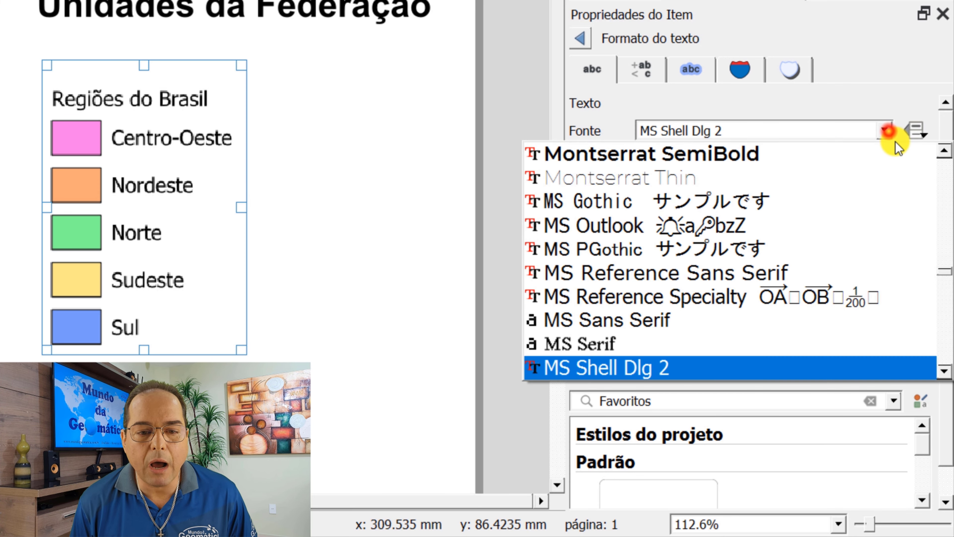
drag(947, 267, 944, 150)
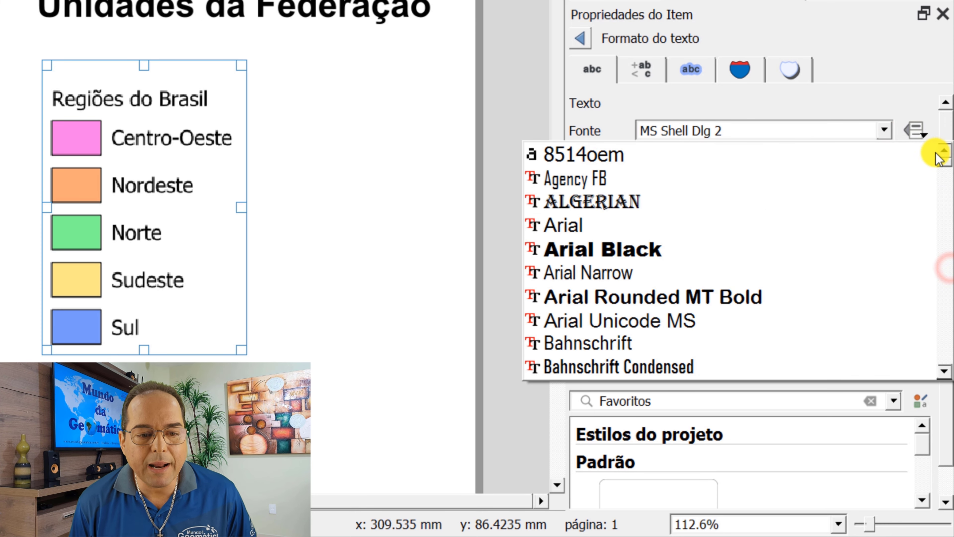
click(578, 227)
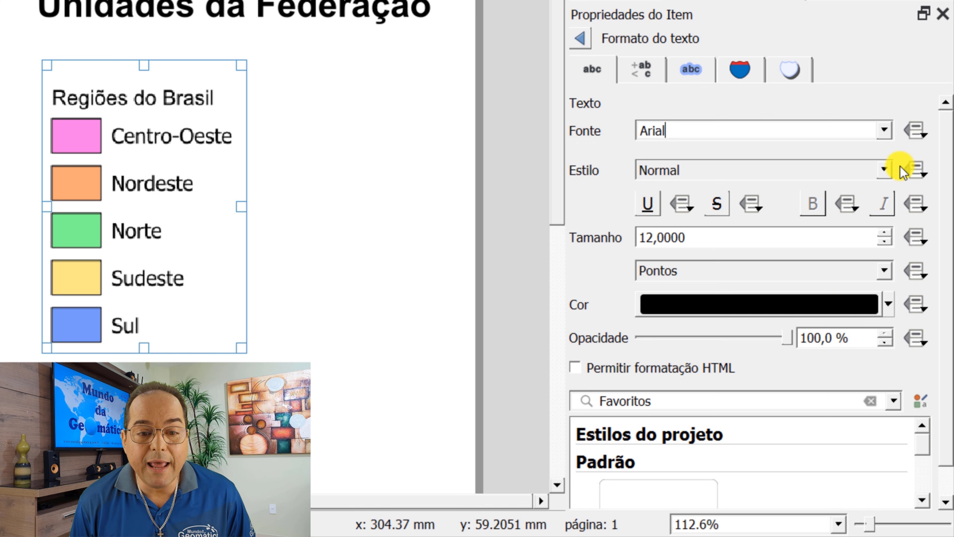
- Make the legend's subgroup heading bold (Negrito) and set its size to 22 points
click(885, 171)
click(685, 206)
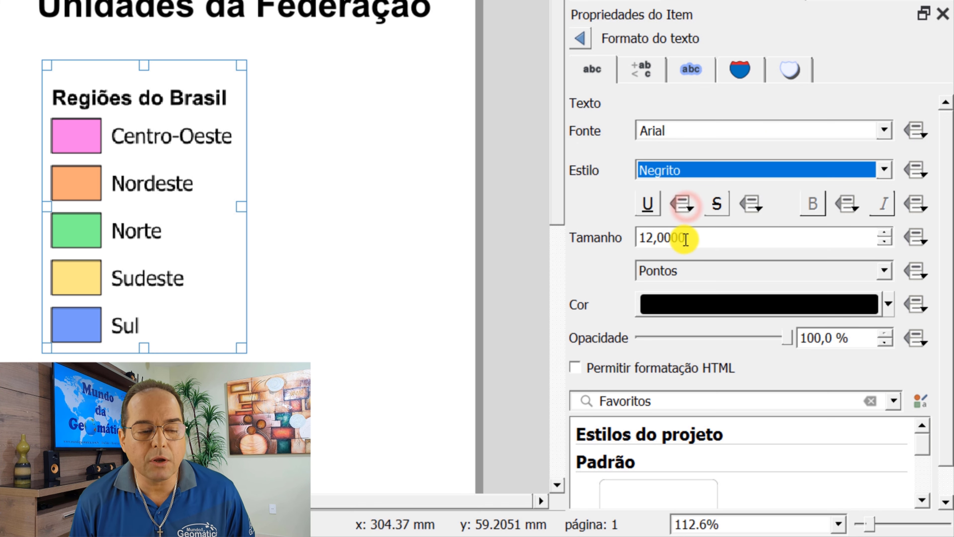
click(704, 241)
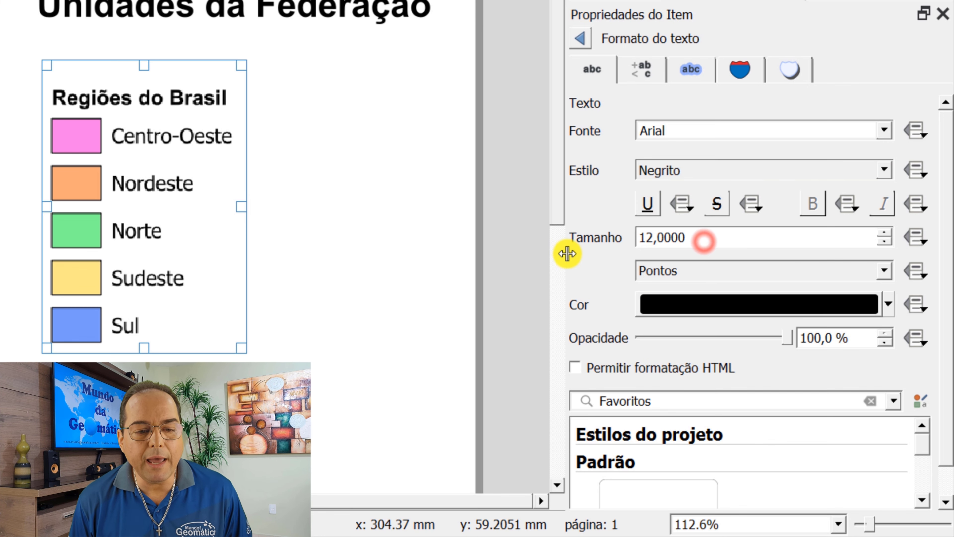
drag(687, 235, 624, 239)
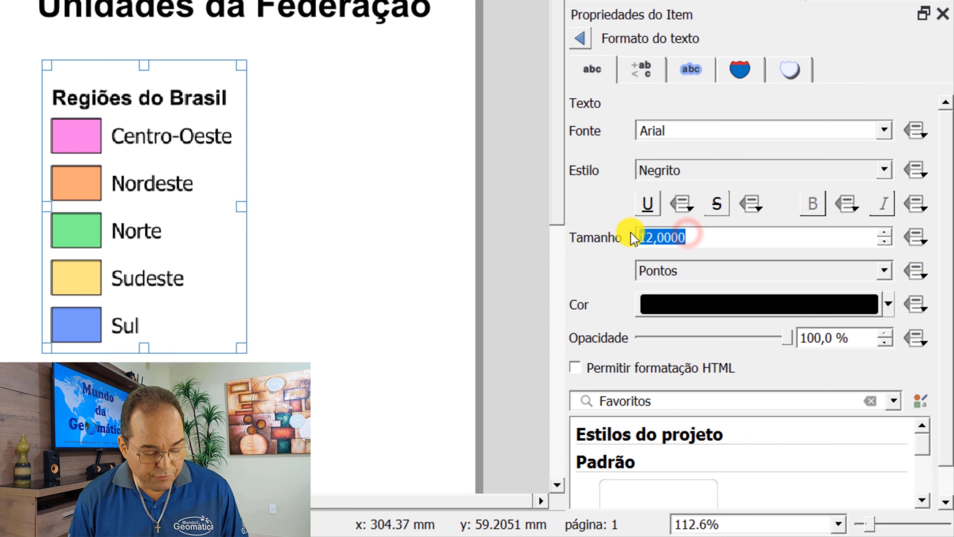
text(22)
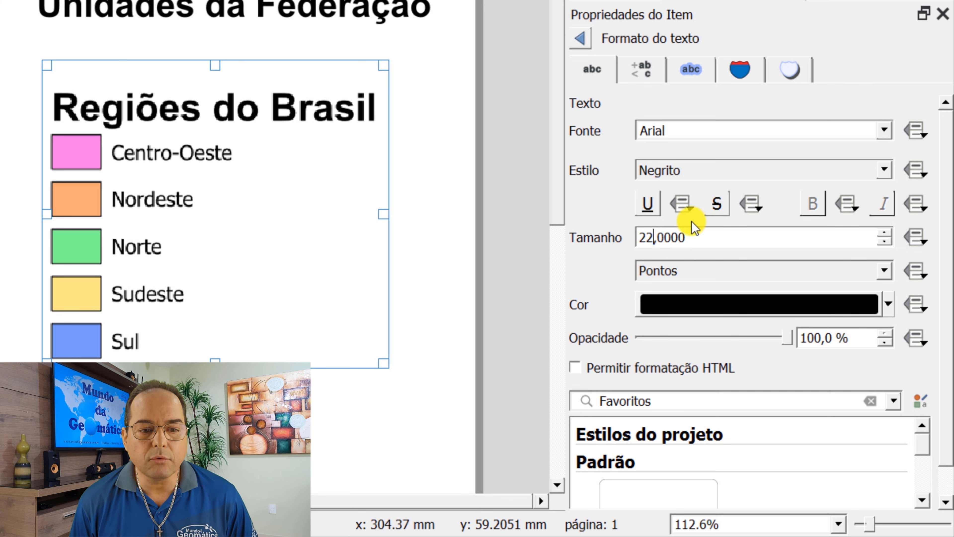
click(582, 37)
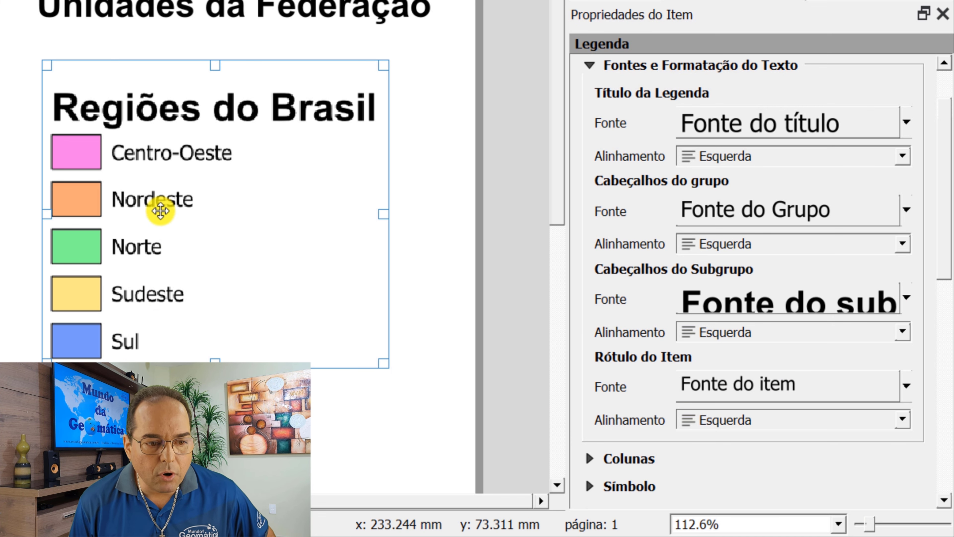
- Set the legend's item label font to Arial with a size of 18 points
click(769, 387)
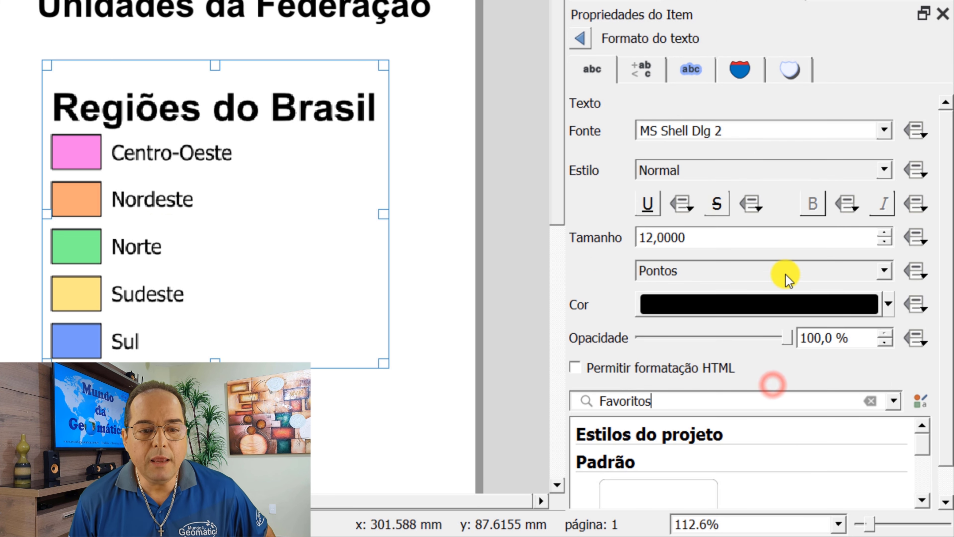
click(887, 130)
drag(946, 269, 944, 151)
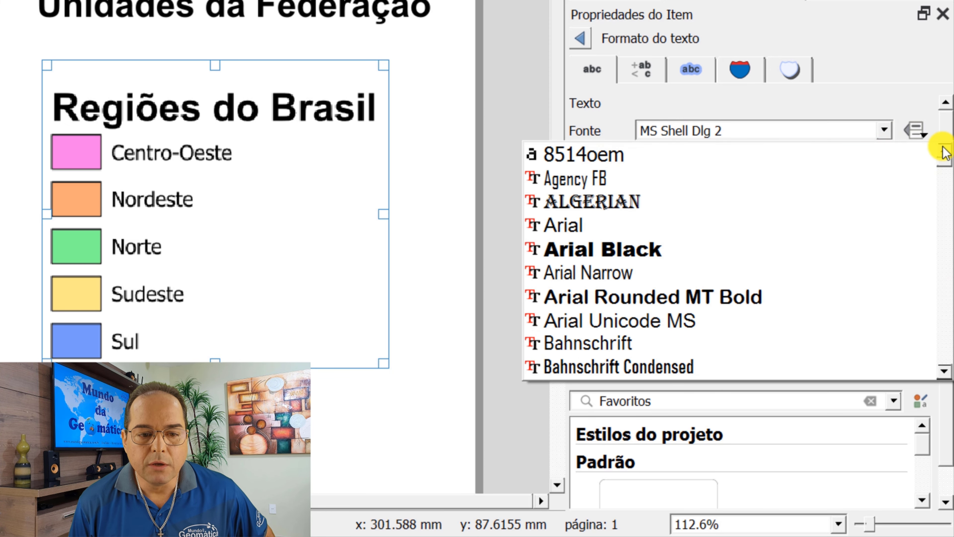
click(574, 225)
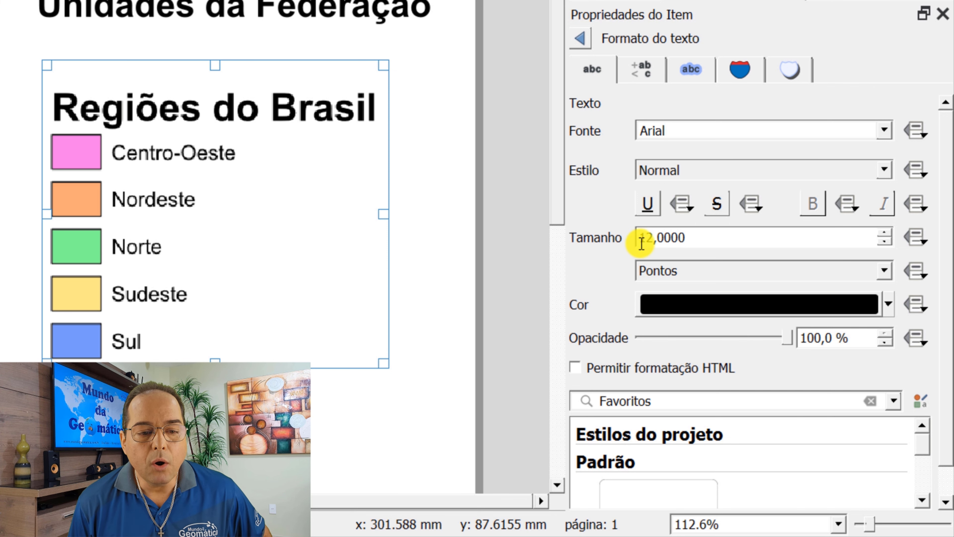
double_click(697, 237)
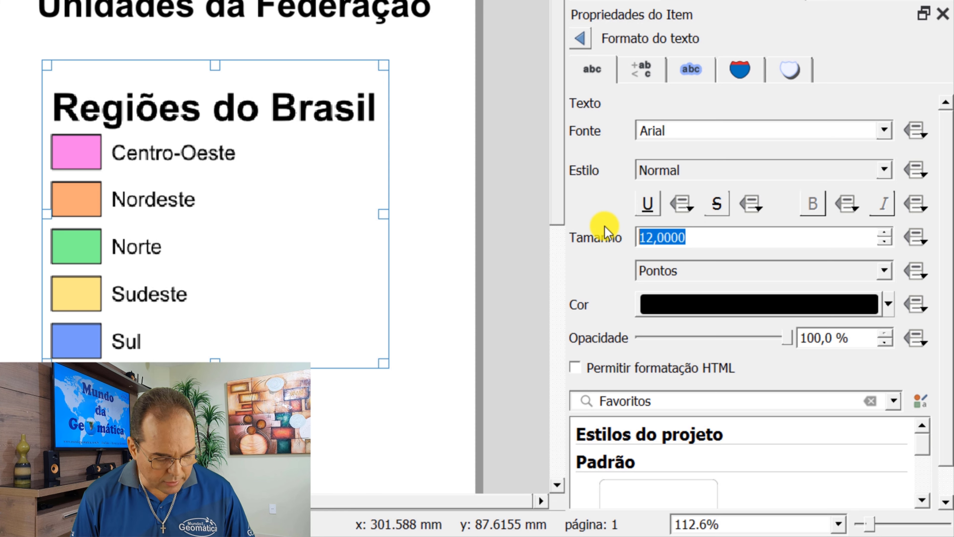
text(18)
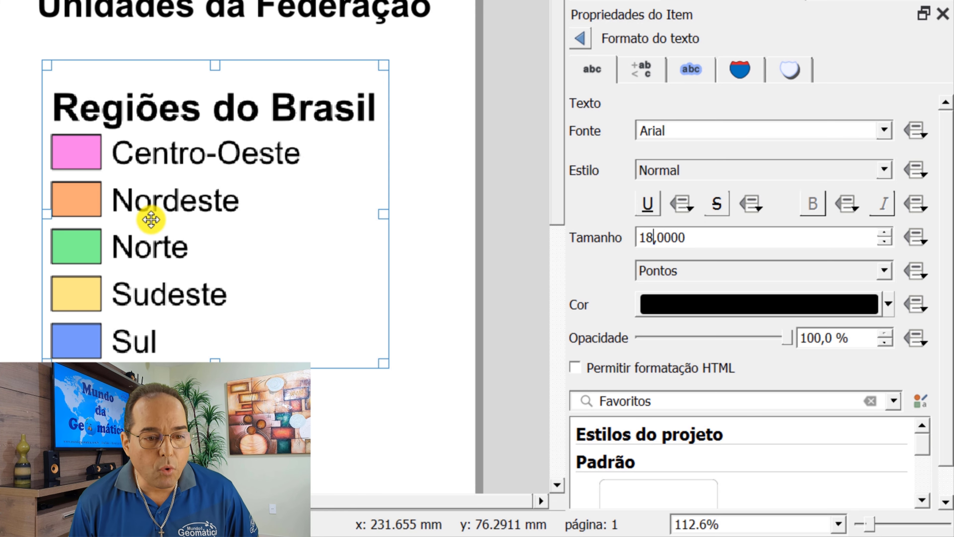
click(584, 39)
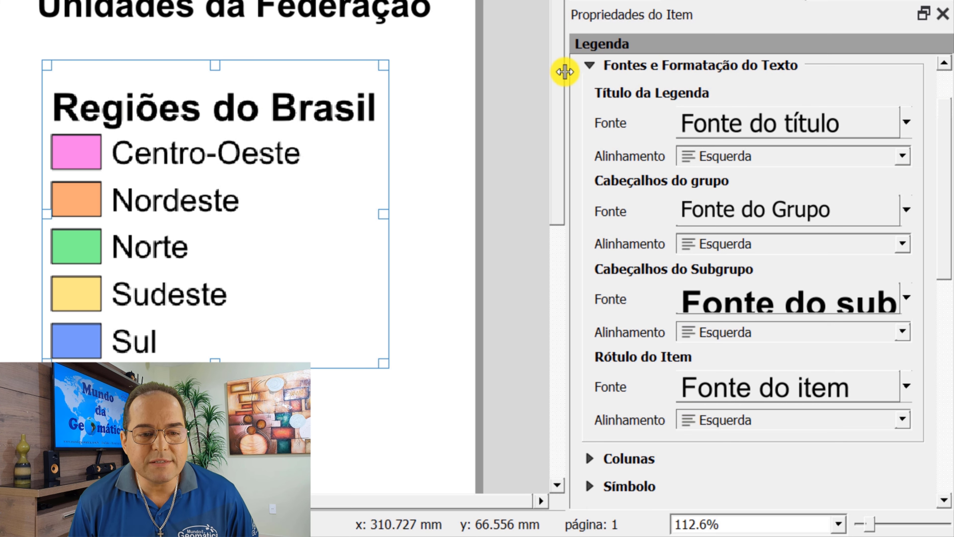
- Set the spacing below the legend title to 0 mm
click(590, 66)
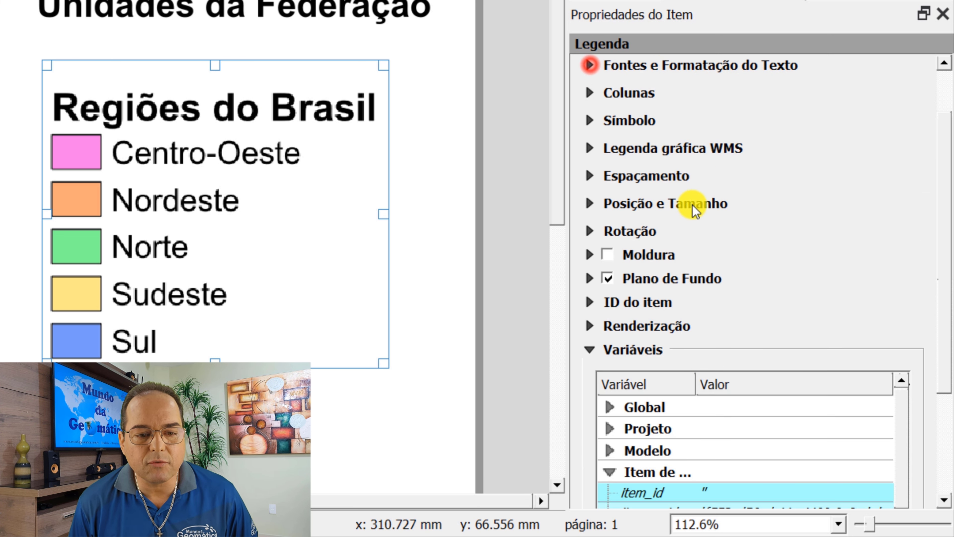
click(589, 175)
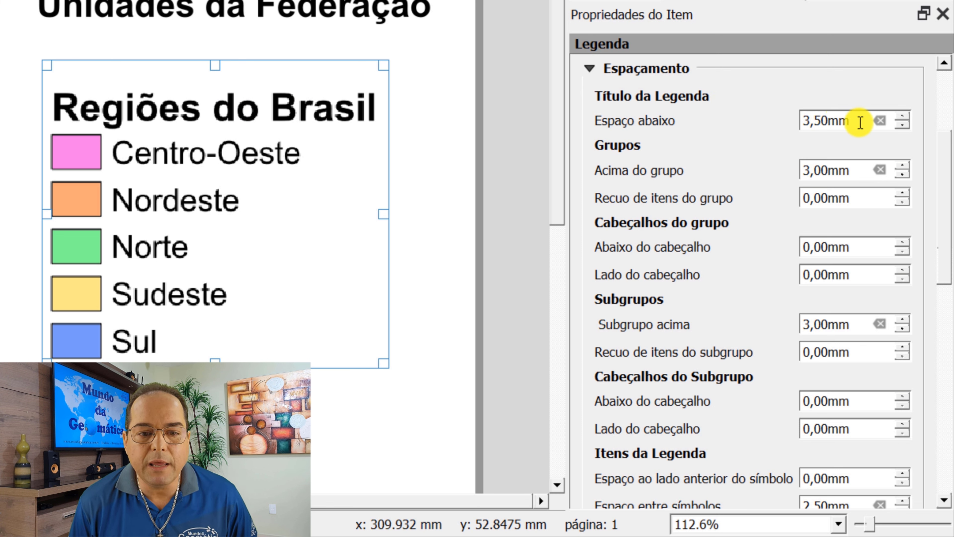
drag(854, 120, 737, 128)
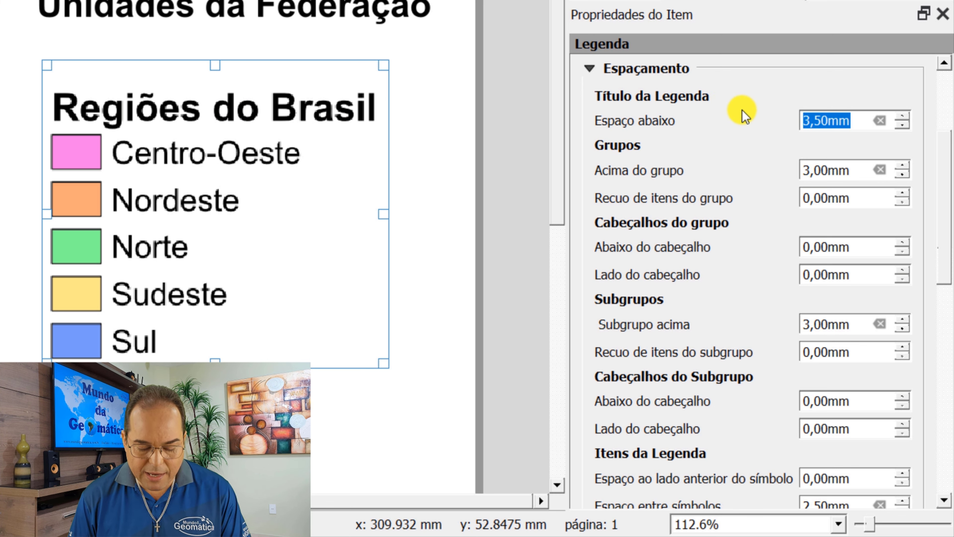
text(0)
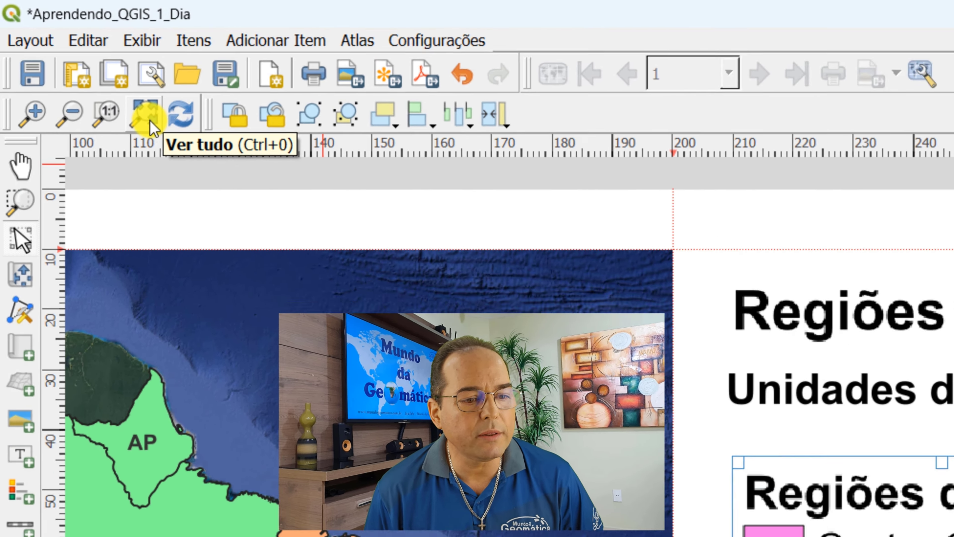
- Nudge the legend slightly downward to leave more space beneath the subtitle
click(197, 162)
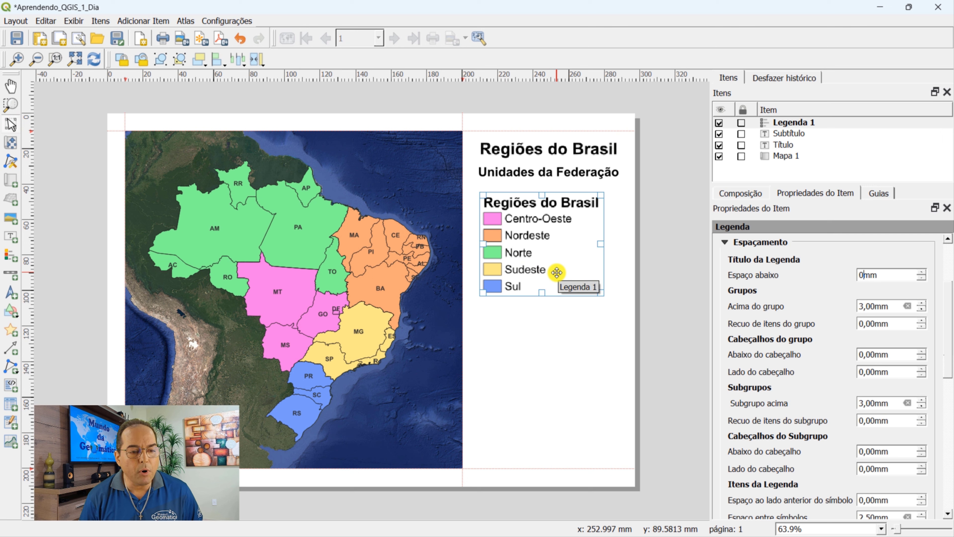
click(549, 263)
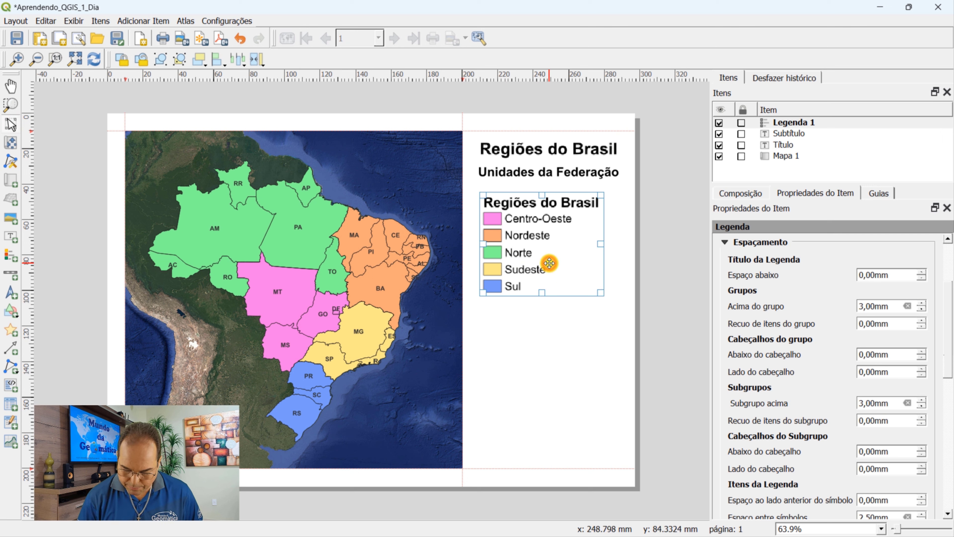
key(Down)
key(Down)
key(Down)
key(Down)
key(Down)
key(Down)
key(Down)
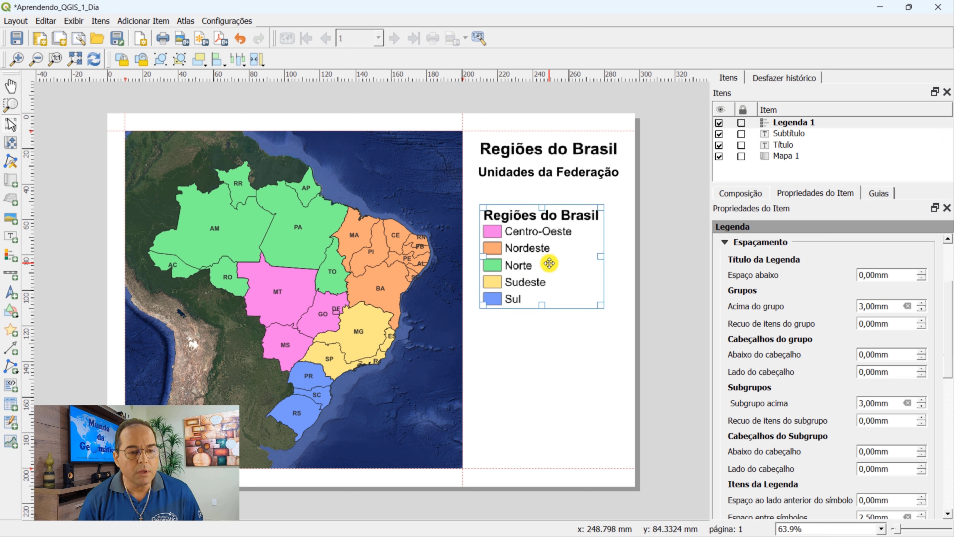
key(Down)
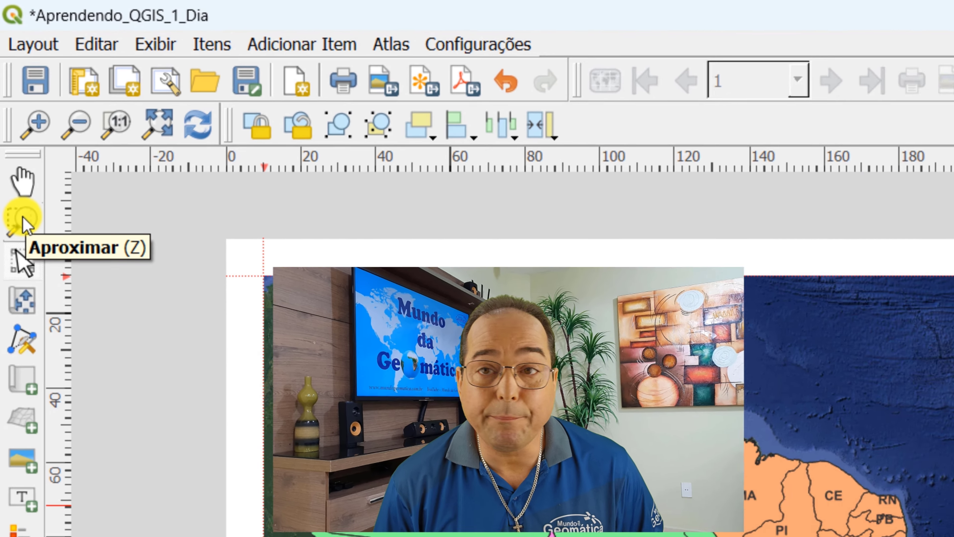
- Duplicate the regions legend and place the copy directly below the original
click(28, 265)
drag(438, 105, 640, 367)
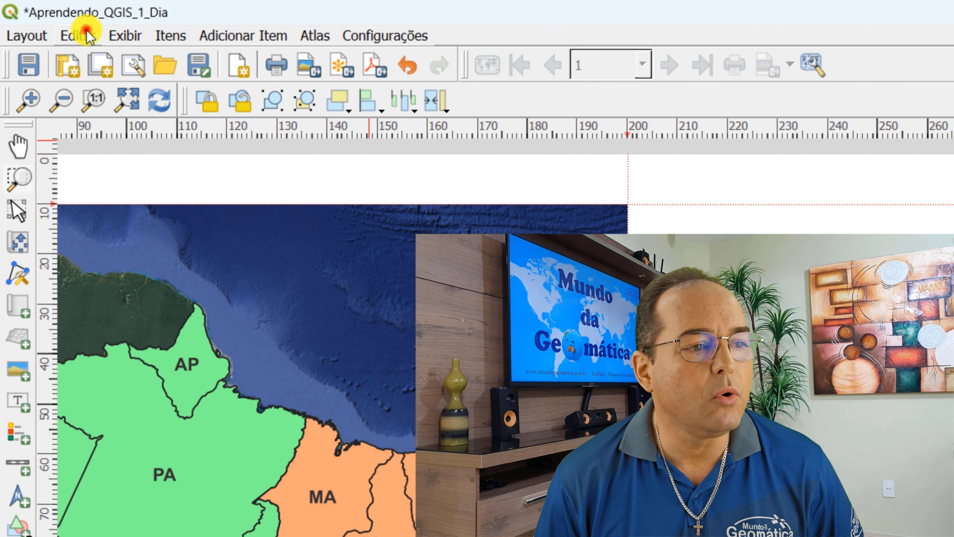
click(87, 34)
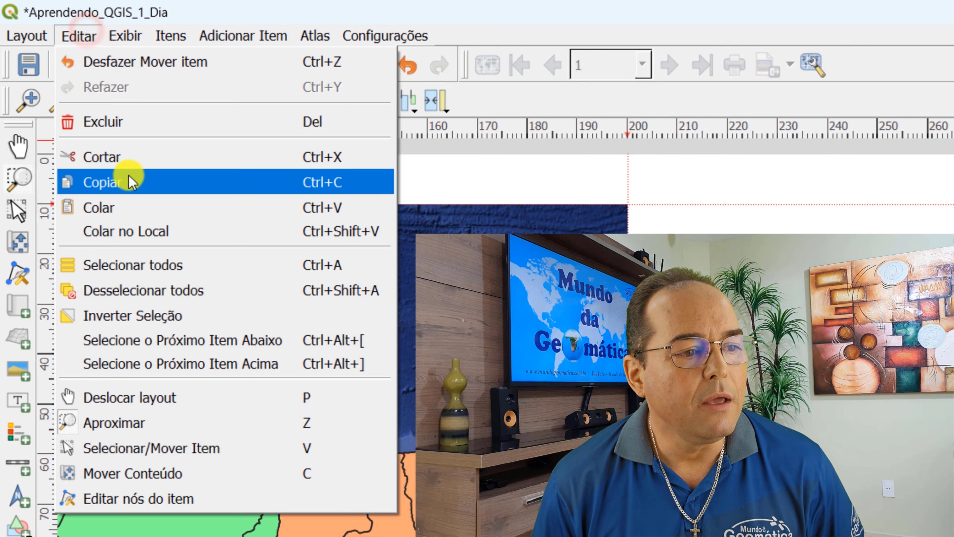
click(130, 184)
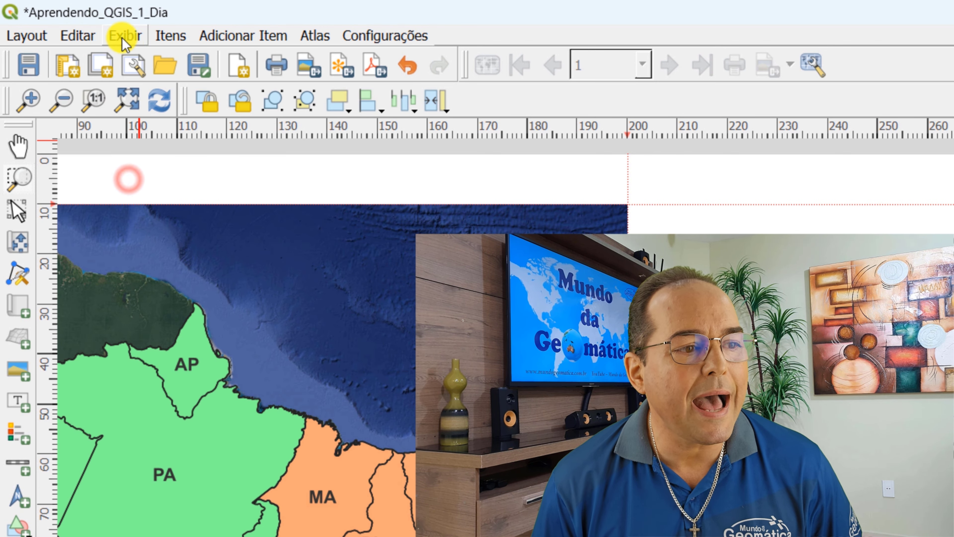
click(72, 37)
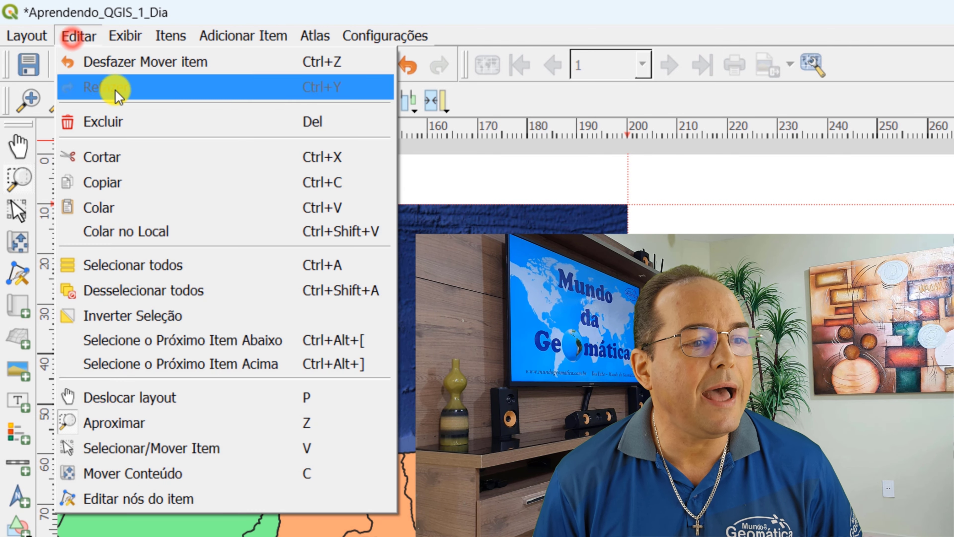
click(135, 207)
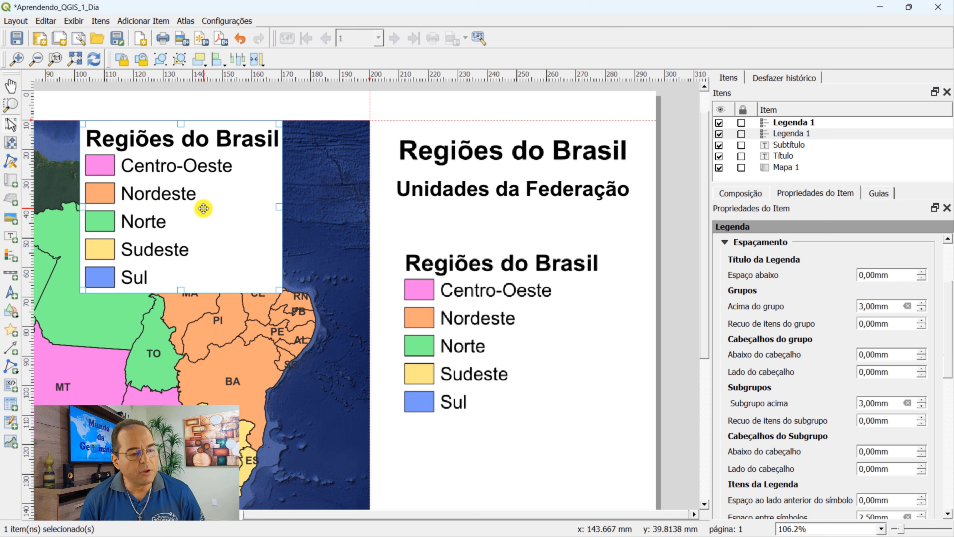
drag(186, 209, 513, 507)
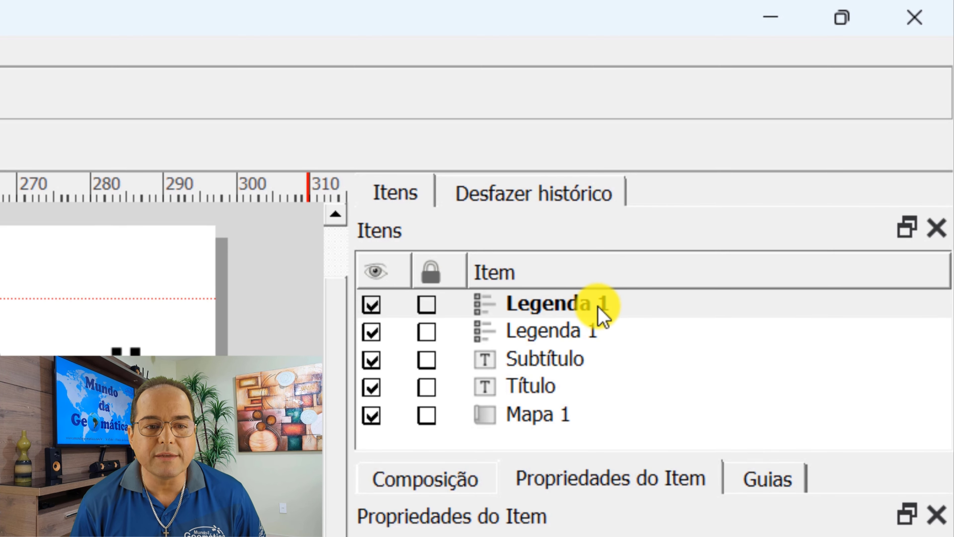
- Rename the copied legend item as "Legenda 2" and shift it slightly to line up beneath the original legend
click(599, 305)
click(603, 303)
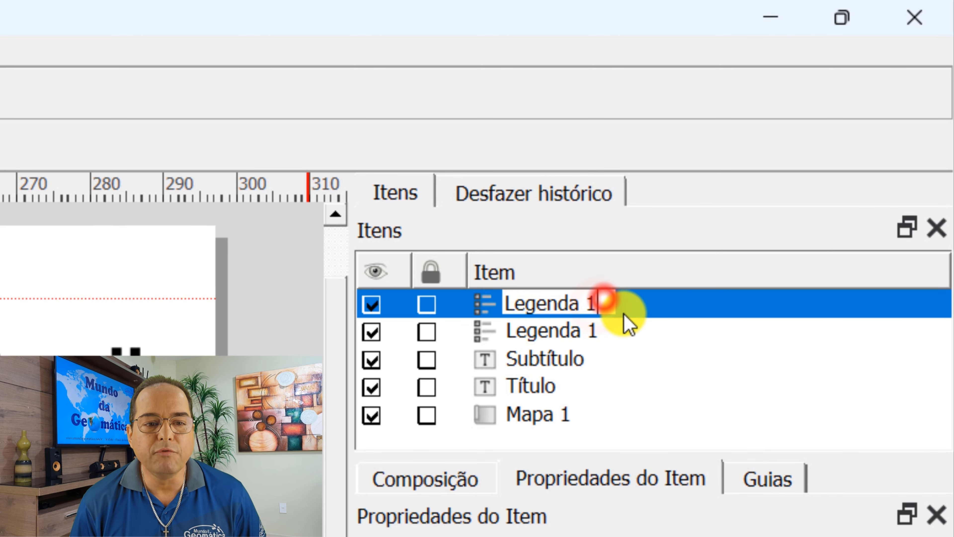
key(BackSpace)
text(2)
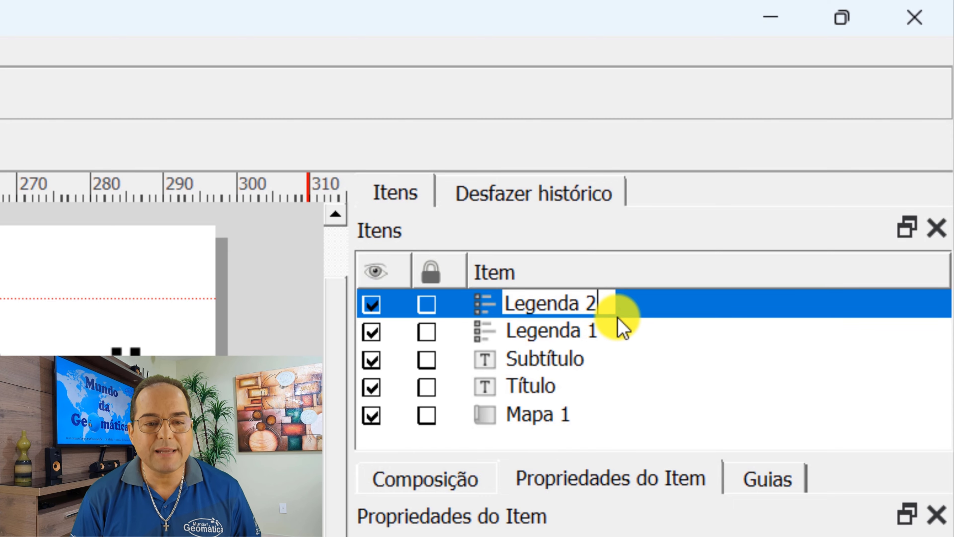
key(Return)
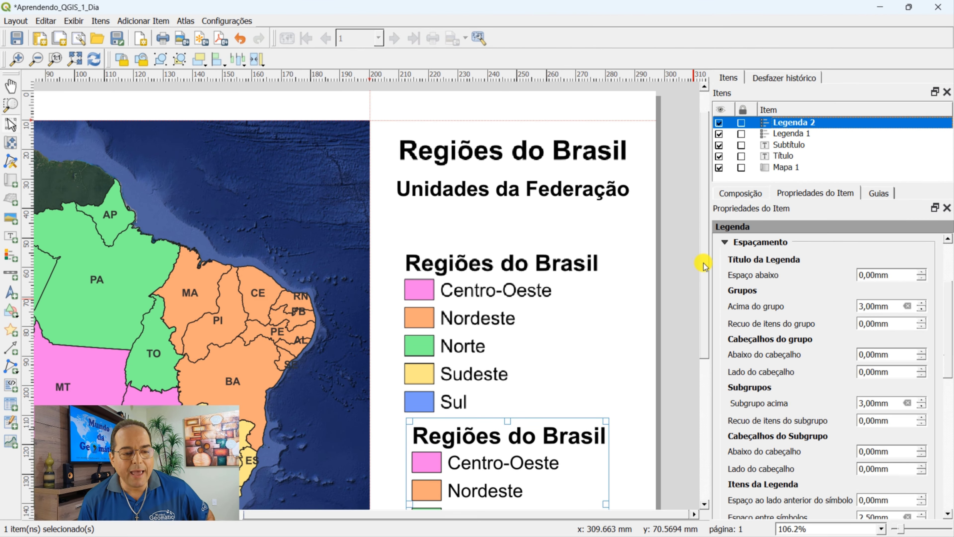
drag(453, 449, 449, 448)
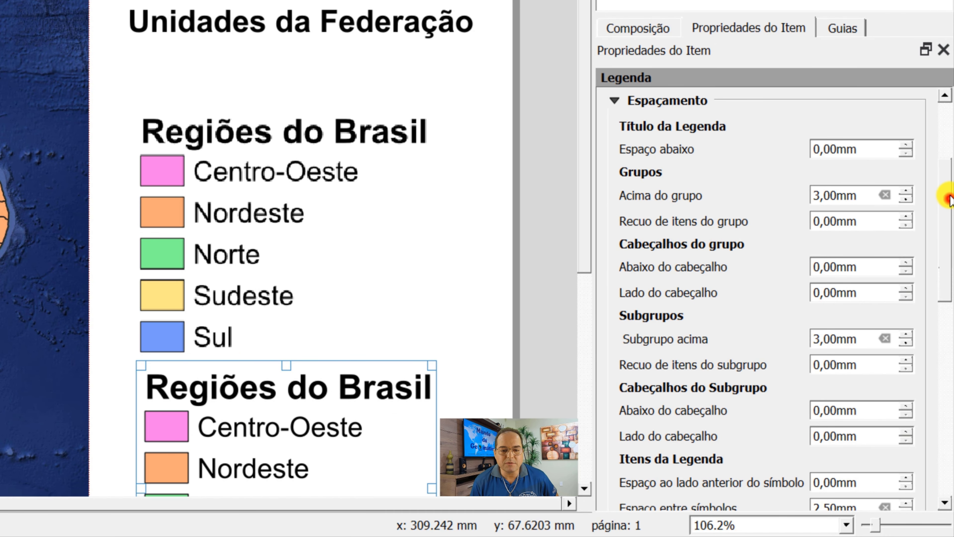
- Add the Brasil_Unidades_Federacao layer to the items of Legenda 2 and remove its Regiões do Brasil entry
scroll(948, 199, up, 5)
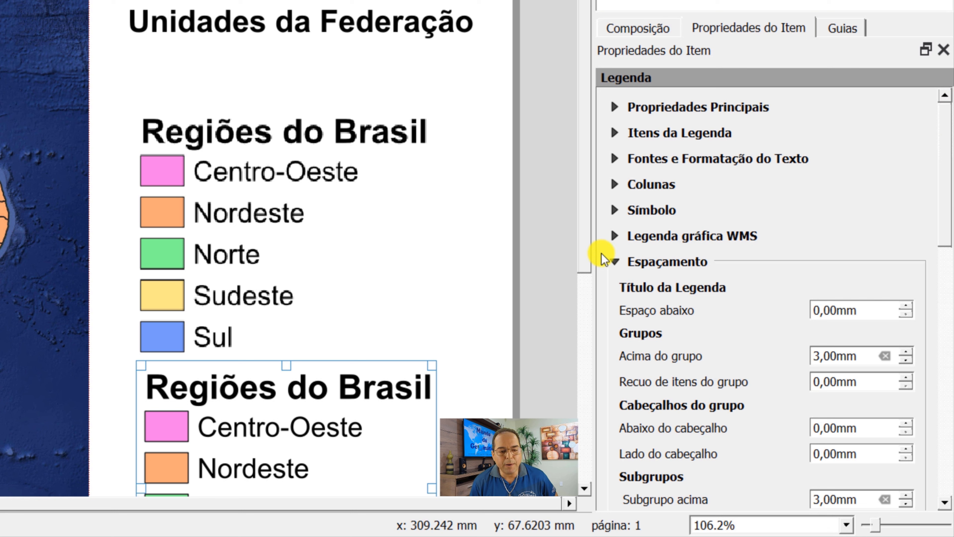
click(615, 262)
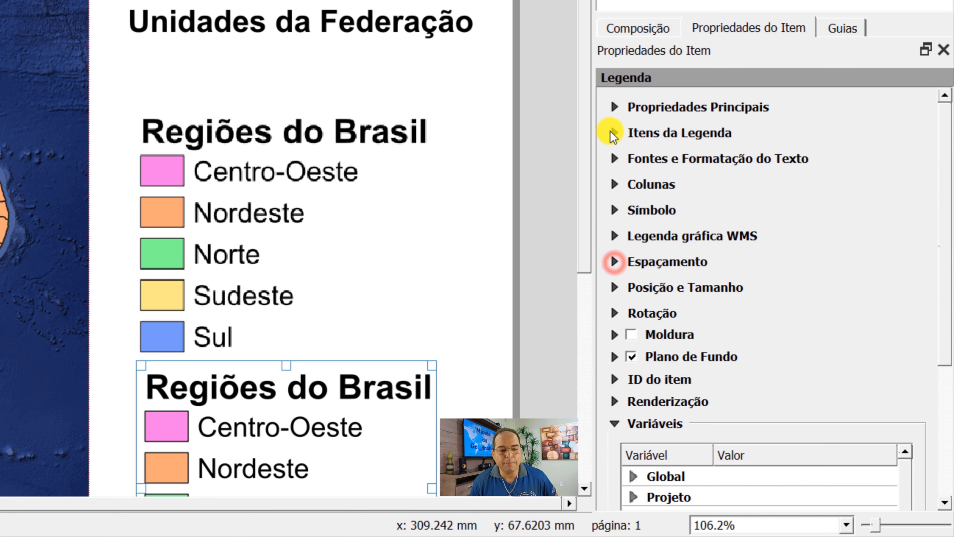
click(613, 108)
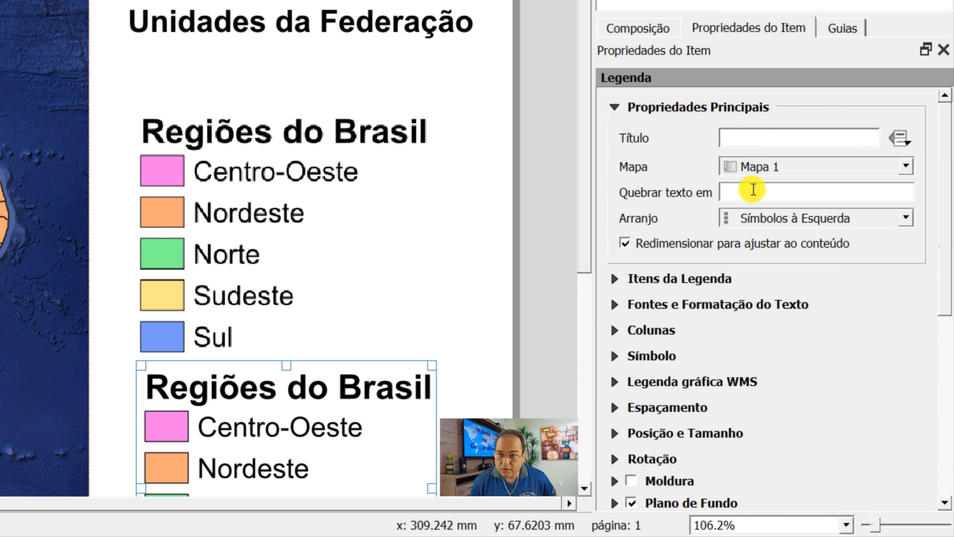
click(618, 110)
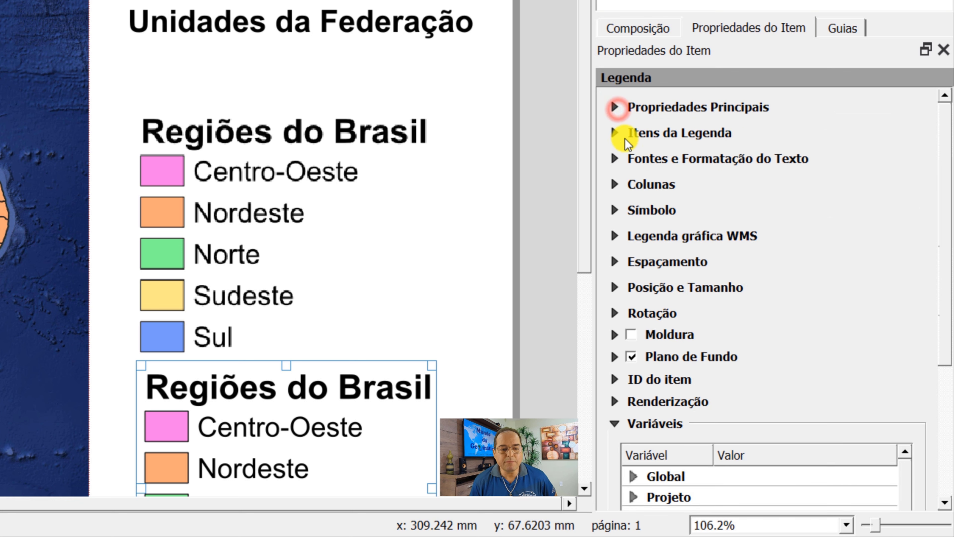
click(616, 131)
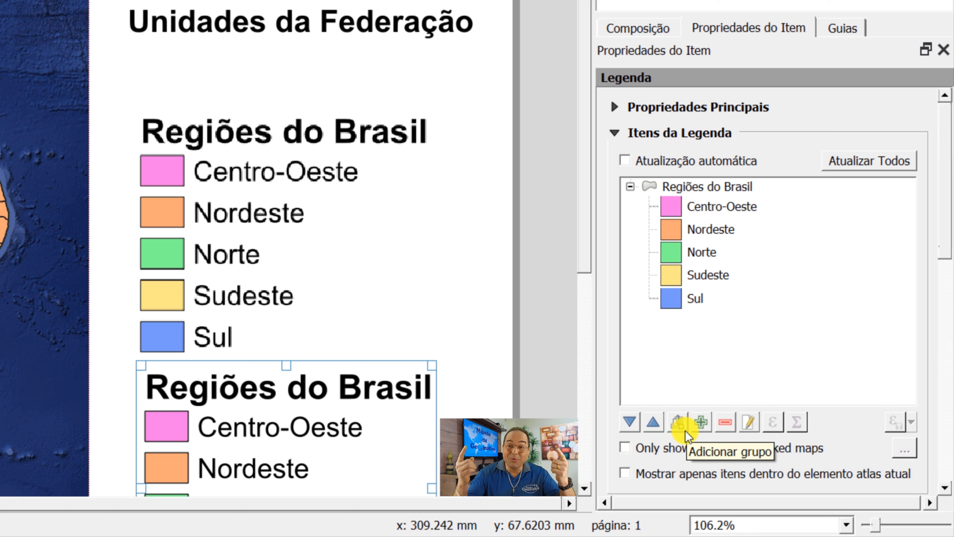
click(702, 424)
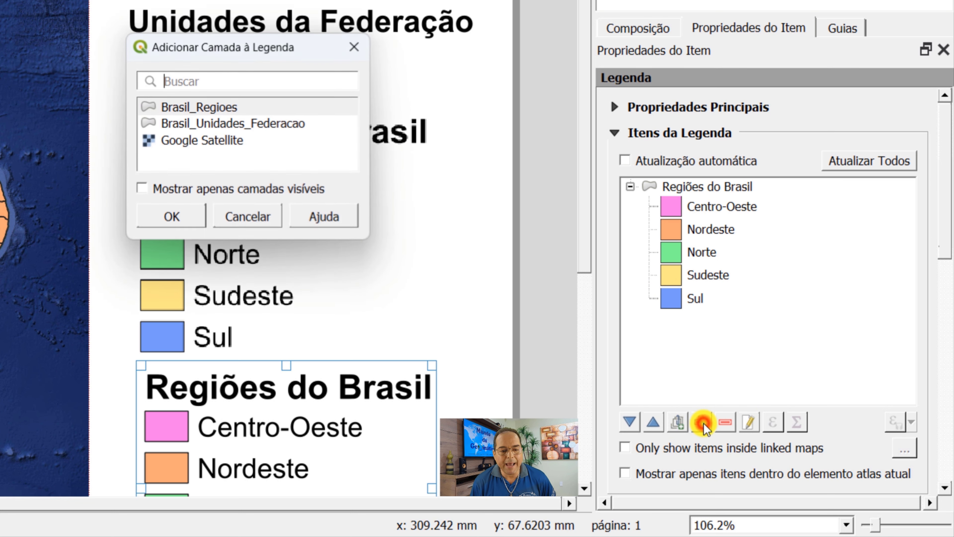
click(224, 124)
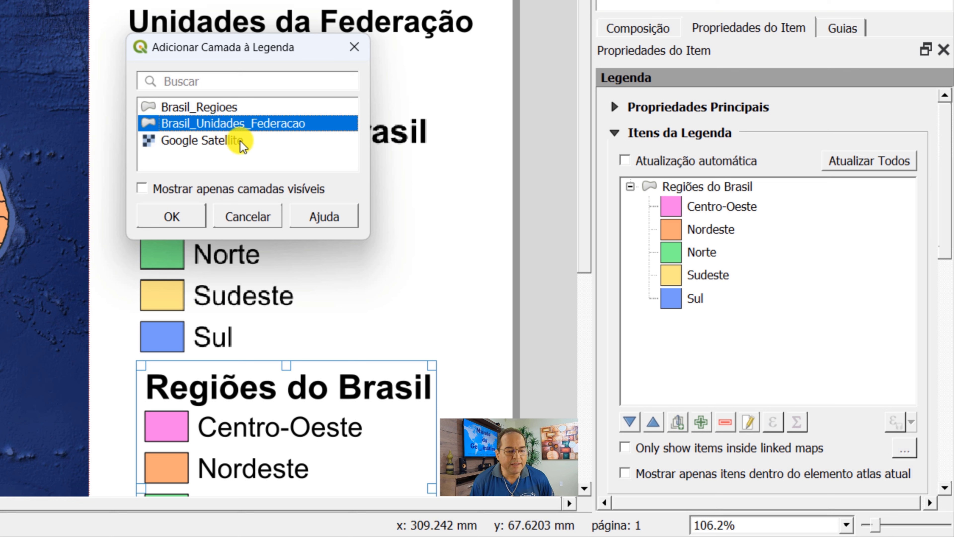
click(191, 218)
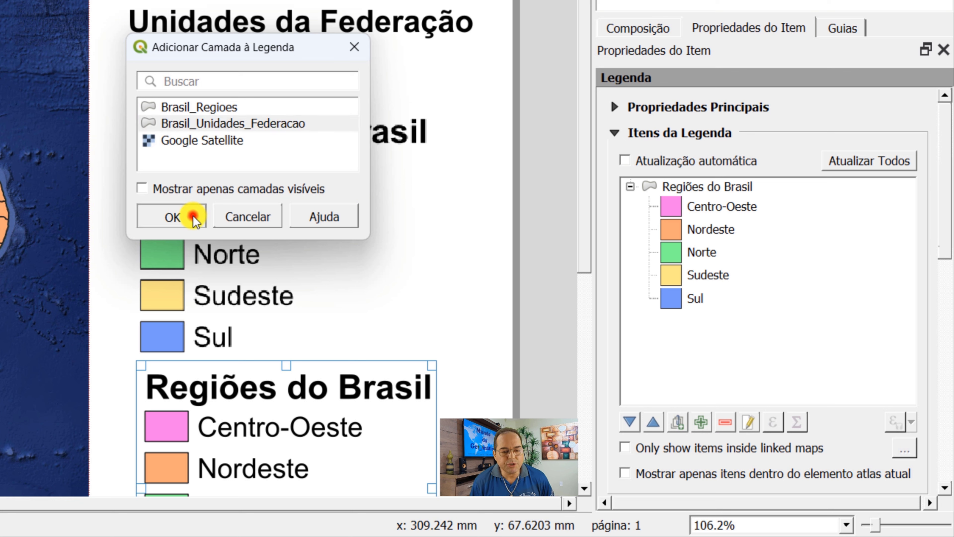
click(723, 187)
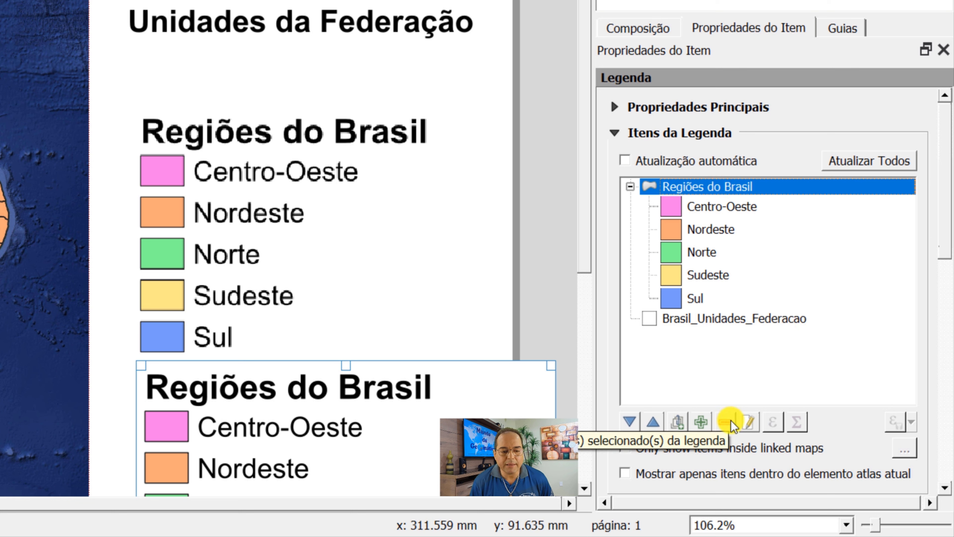
click(726, 422)
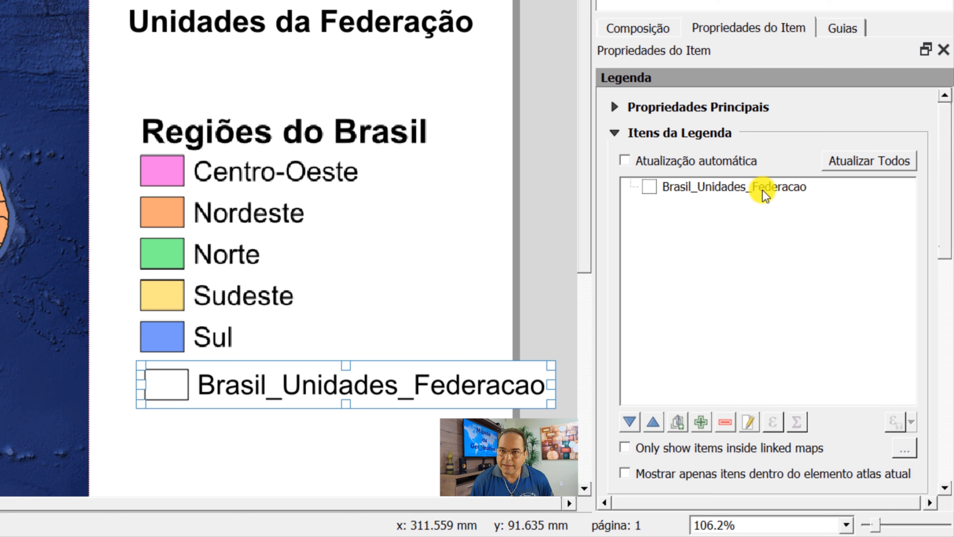
- Change the label of the Brasil_Unidades_Federacao item in Legenda 2 to "Unidades da Federação"
click(745, 194)
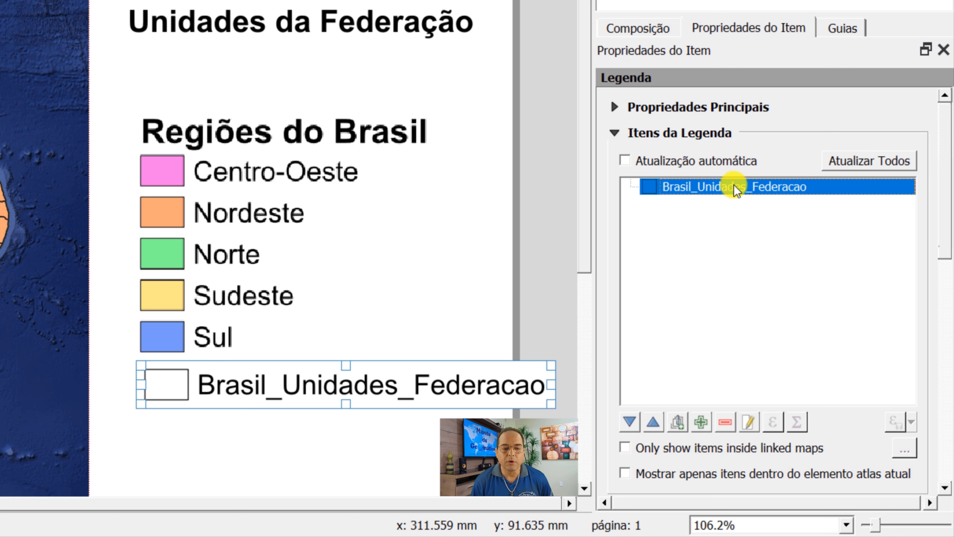
double_click(749, 187)
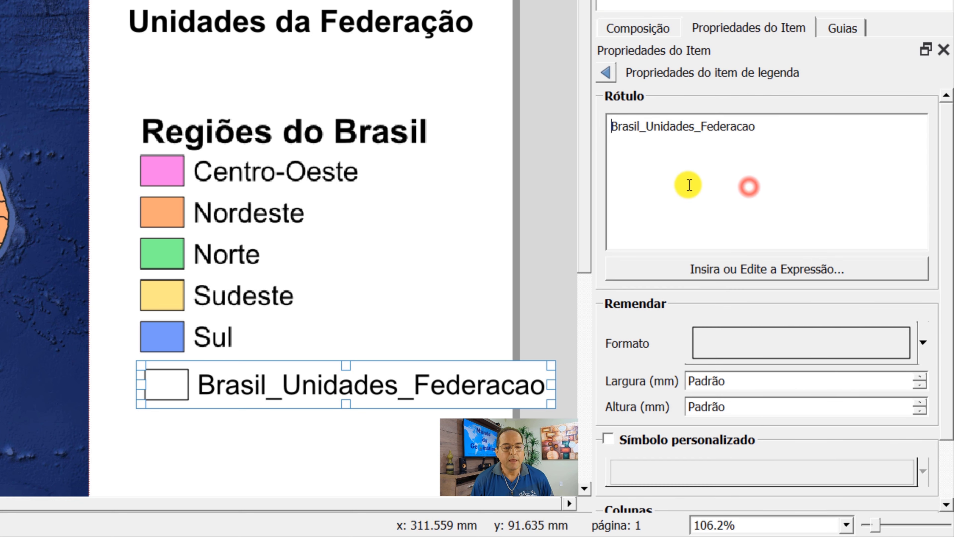
drag(648, 128, 576, 117)
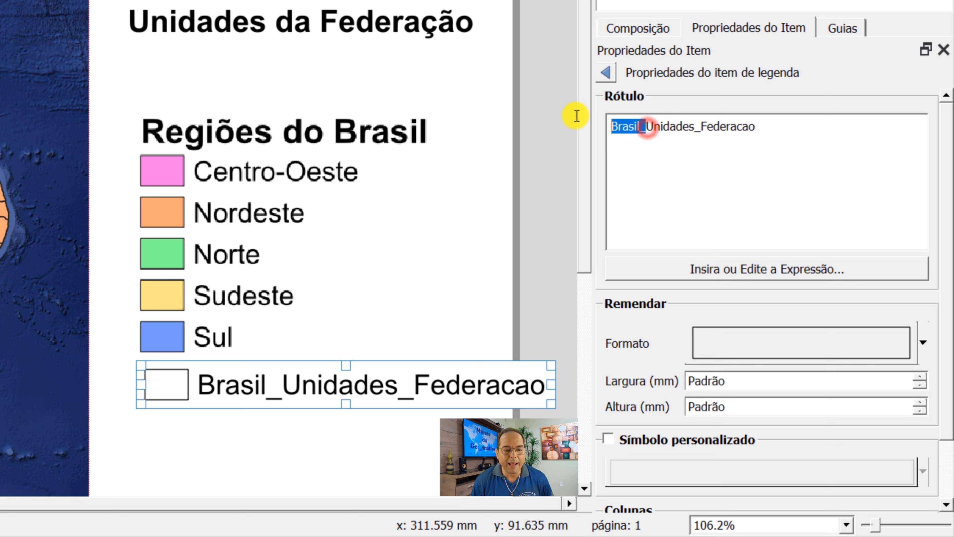
key(BackSpace)
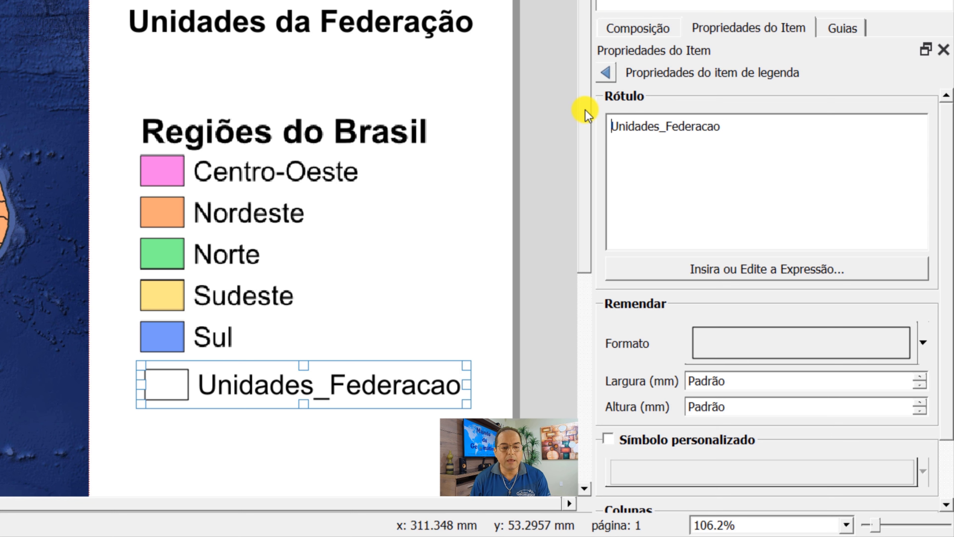
click(667, 125)
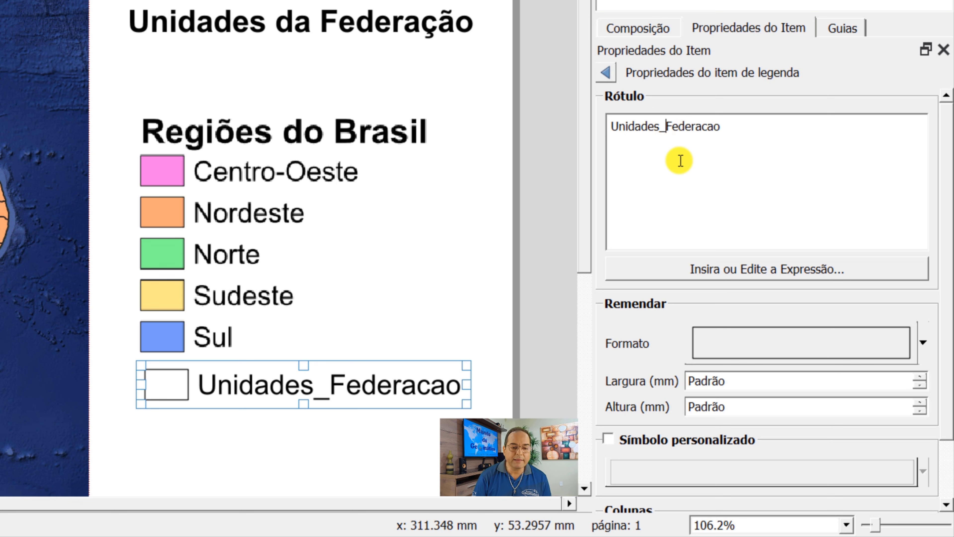
key(BackSpace)
text(da)
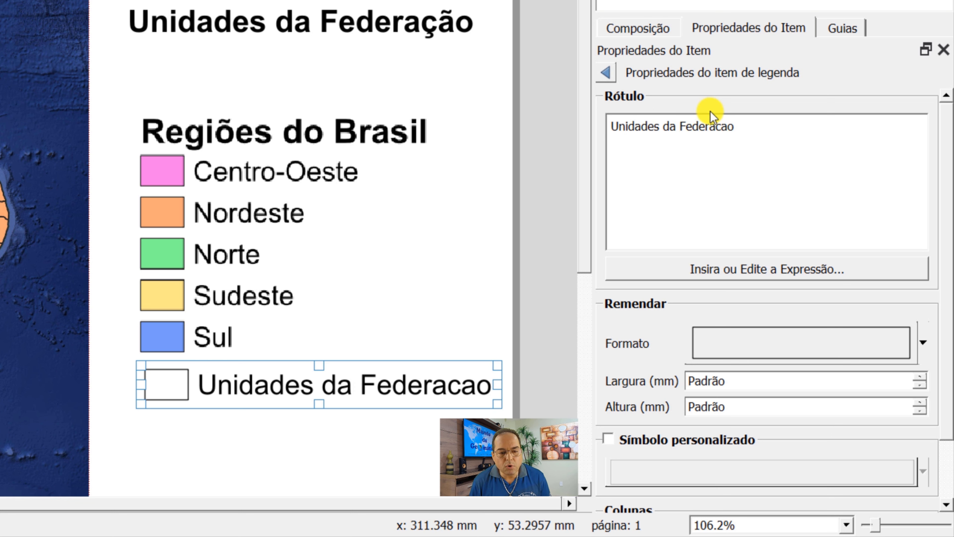
click(738, 128)
key(BackSpace)
key(BackSpace)
key(BackSpace)
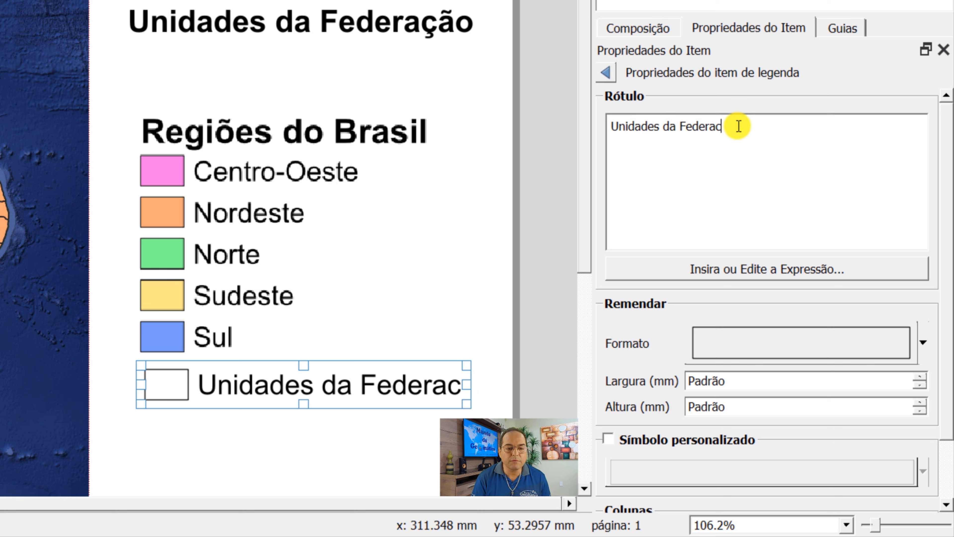
text(ção)
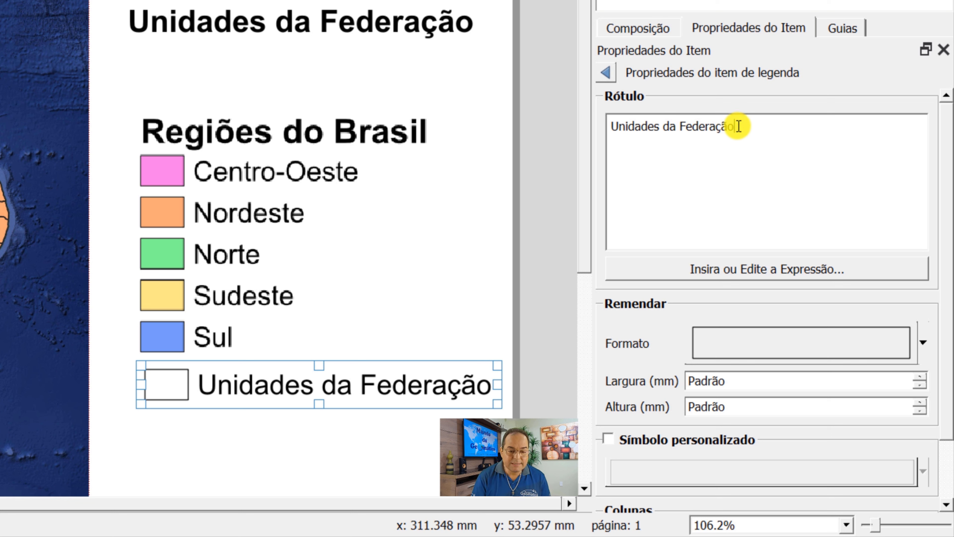
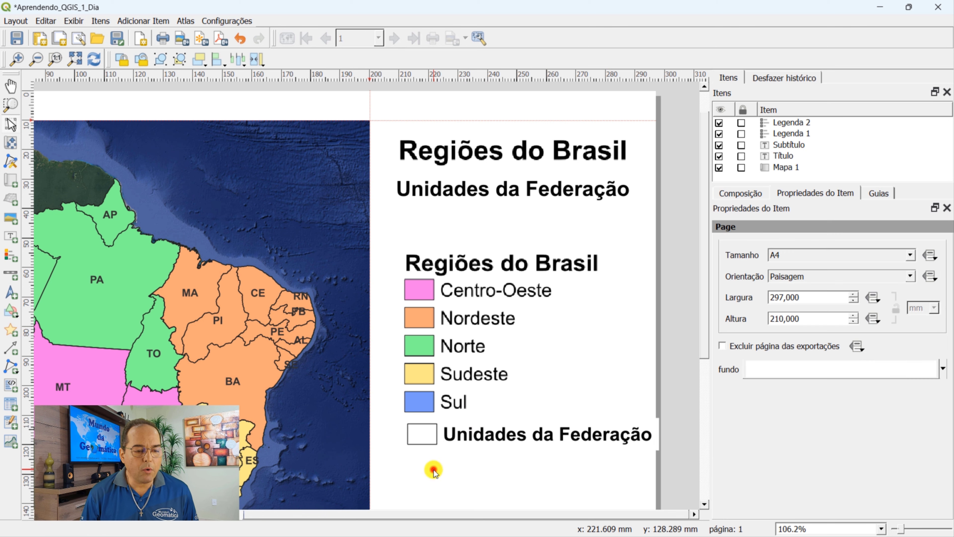
- Reposition Legenda 2 so that its white symbol box lines up beneath the colour boxes of the regions legend
drag(428, 434, 423, 434)
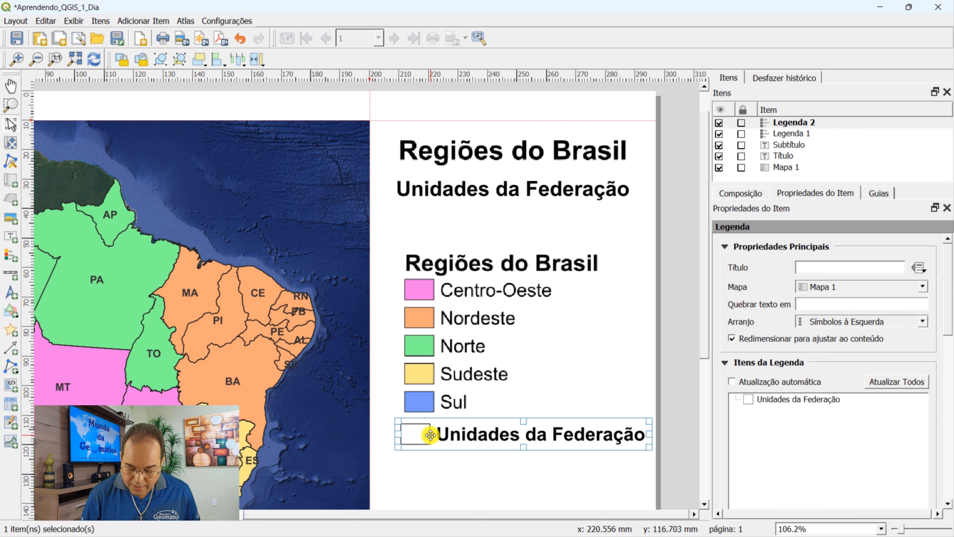
key(Right)
key(Right)
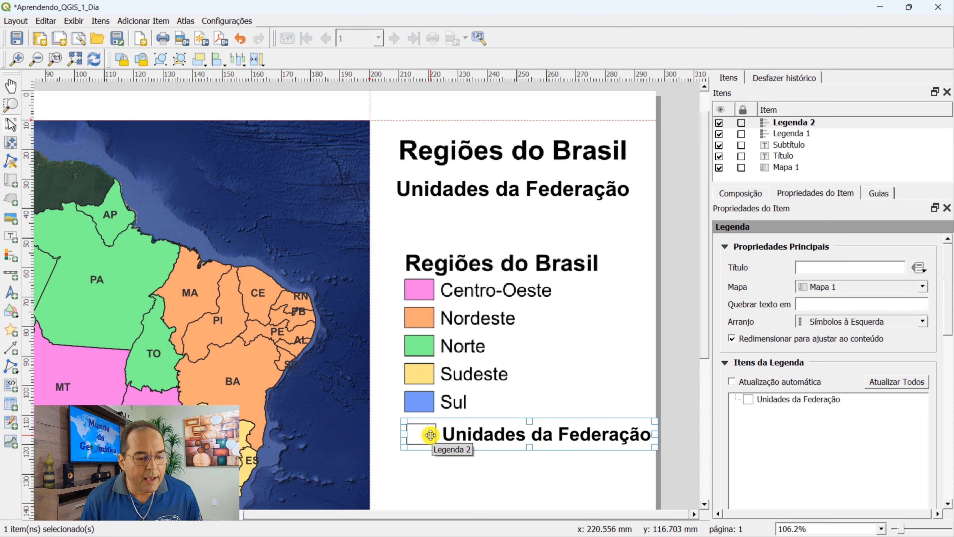
key(Up)
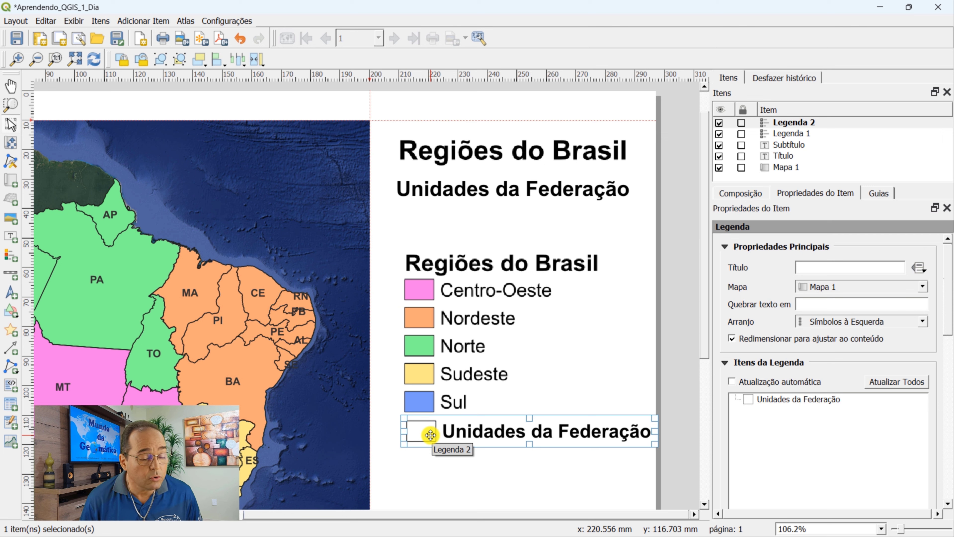
click(416, 463)
click(421, 439)
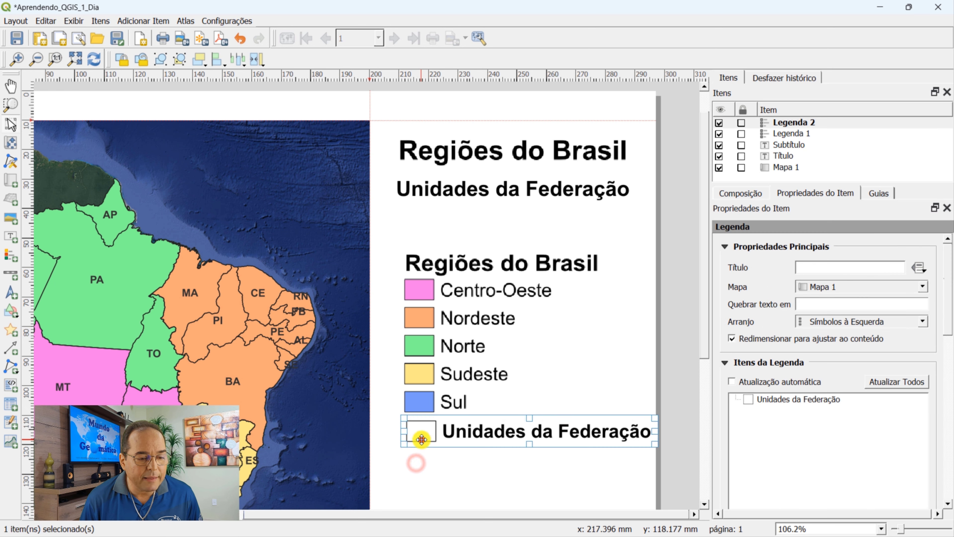
drag(421, 439, 415, 441)
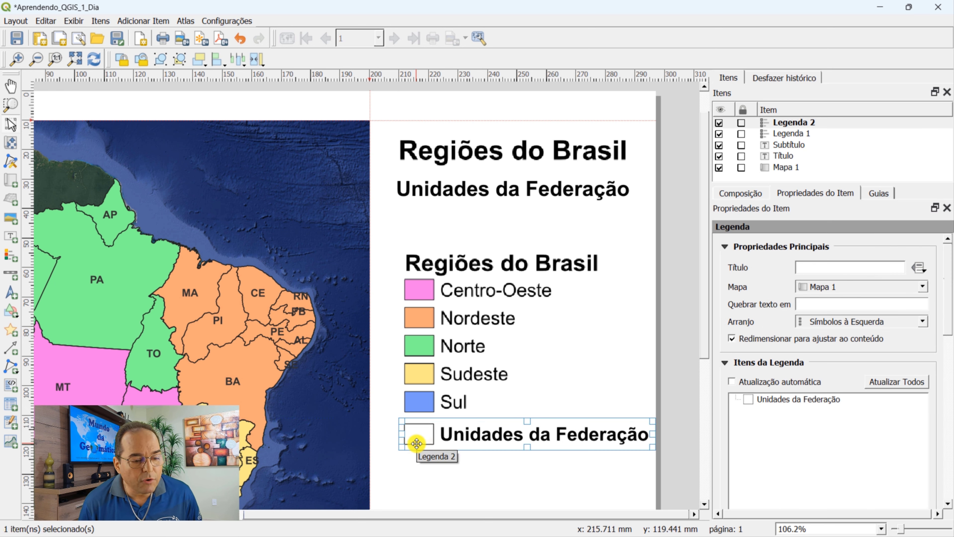
click(450, 468)
- Select both legends together and shift them slightly to the left, away from the page's right edge
click(424, 437)
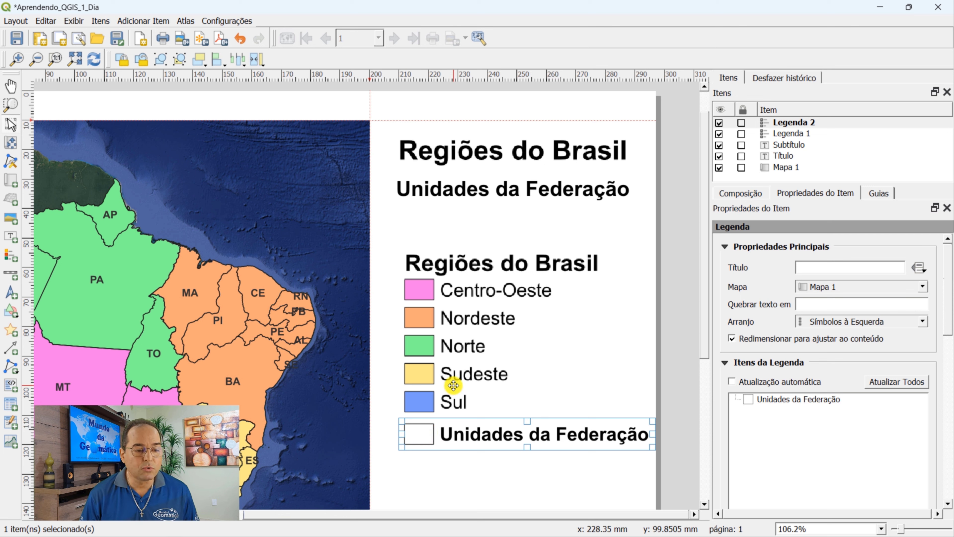
shift+click(452, 377)
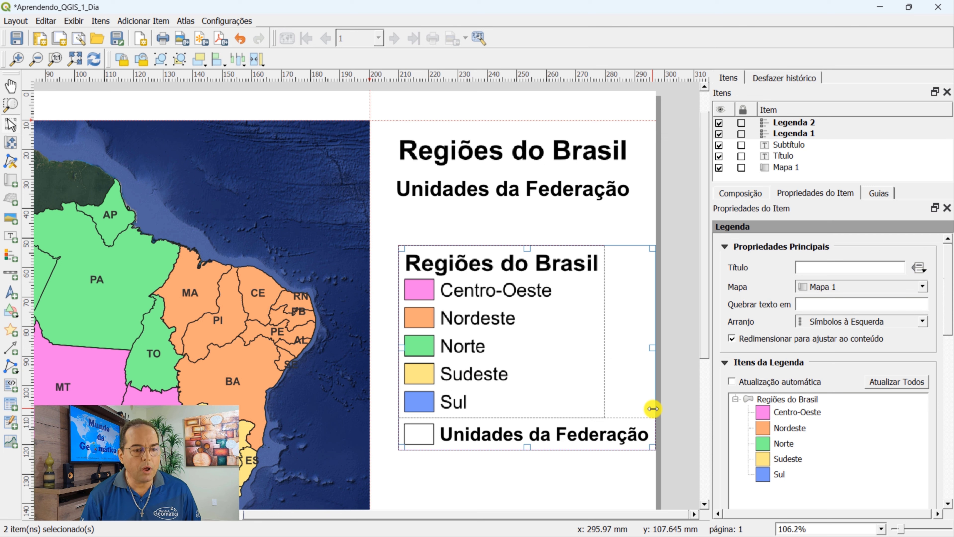
key(Left)
key(Left)
key(Left)
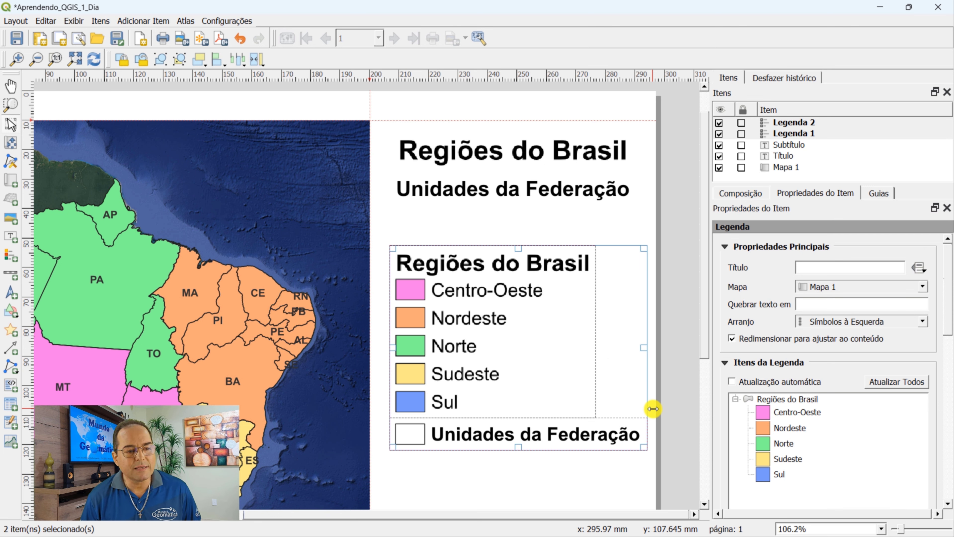
click(634, 465)
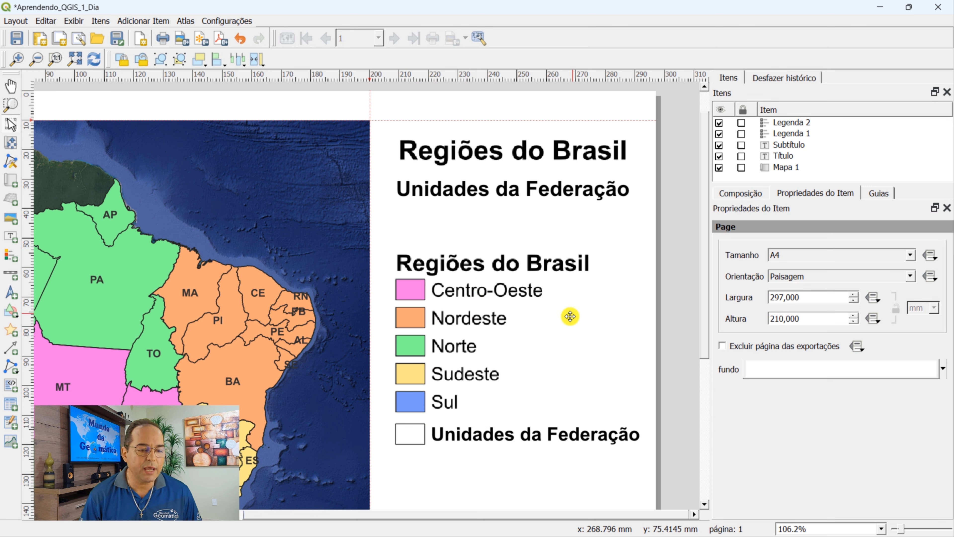
- Nudge Legenda 2 slightly upward, closer to the Sul entry of the regions legend
click(423, 435)
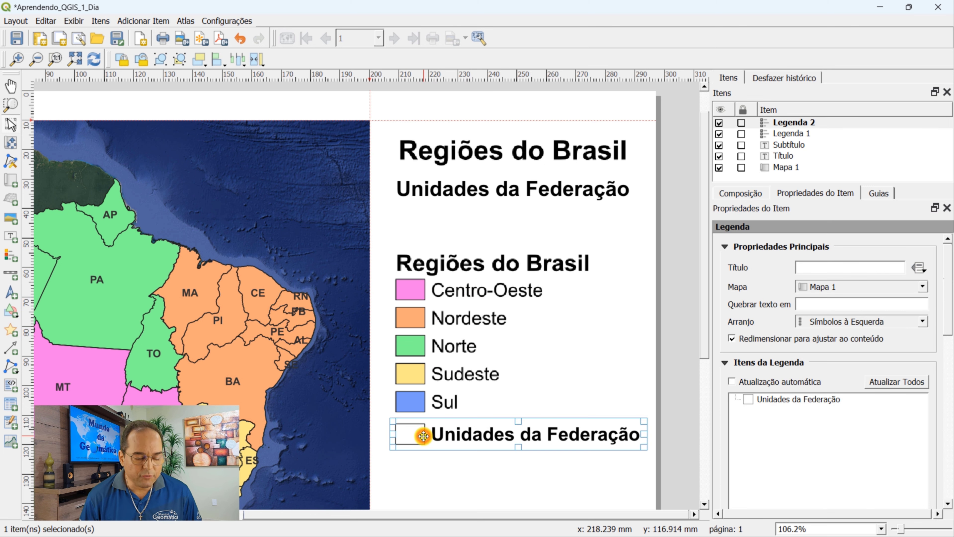
key(Up)
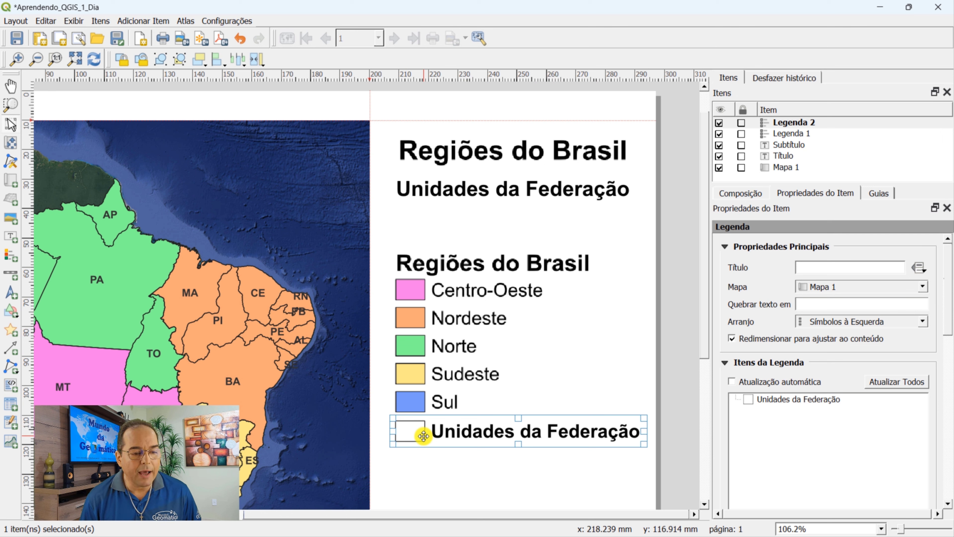
click(431, 456)
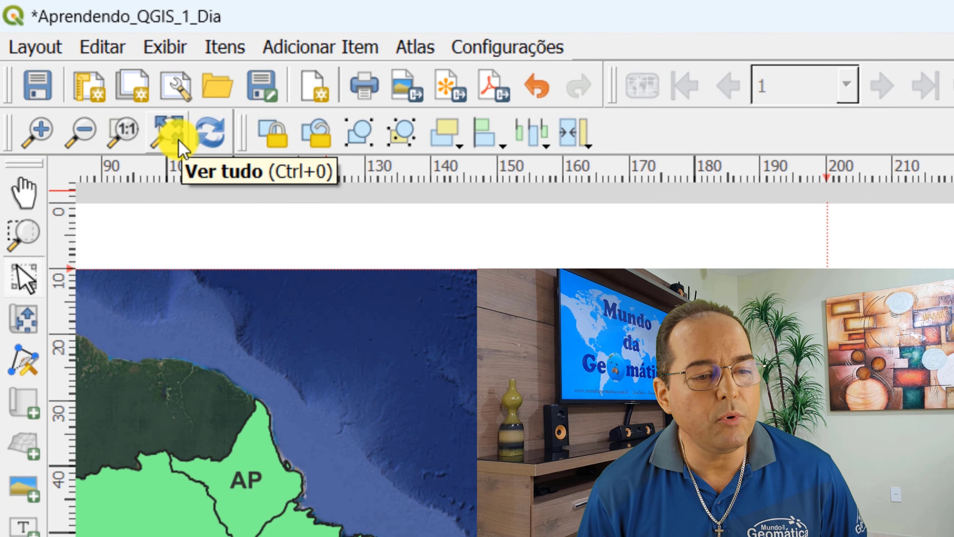
- Add a text label in the blank area below the legends, spanning from the map's right edge to the page's right edge
click(176, 140)
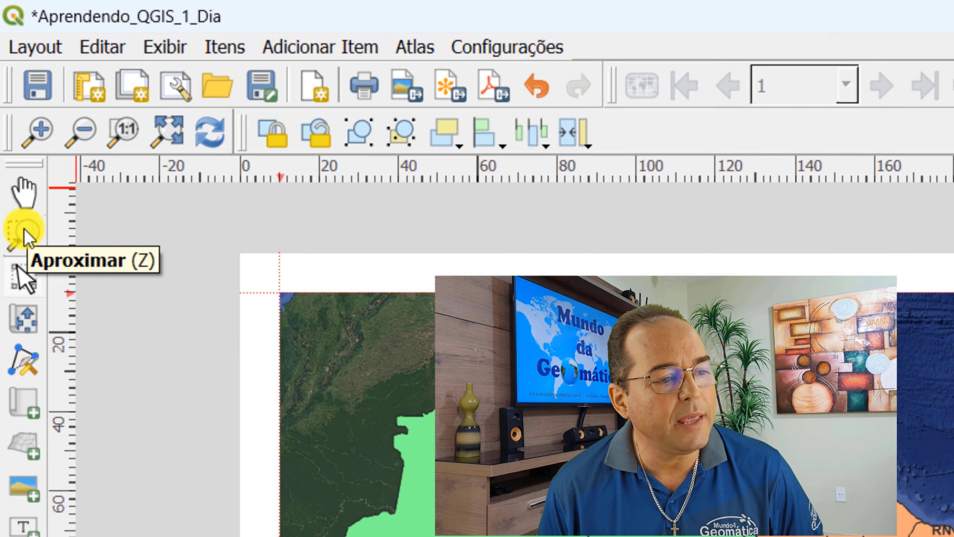
click(26, 243)
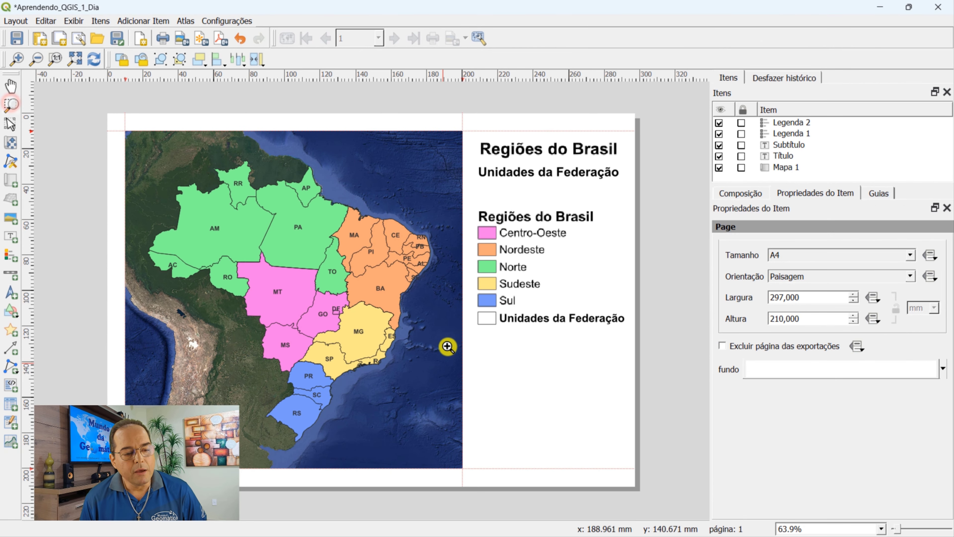
drag(434, 312, 654, 496)
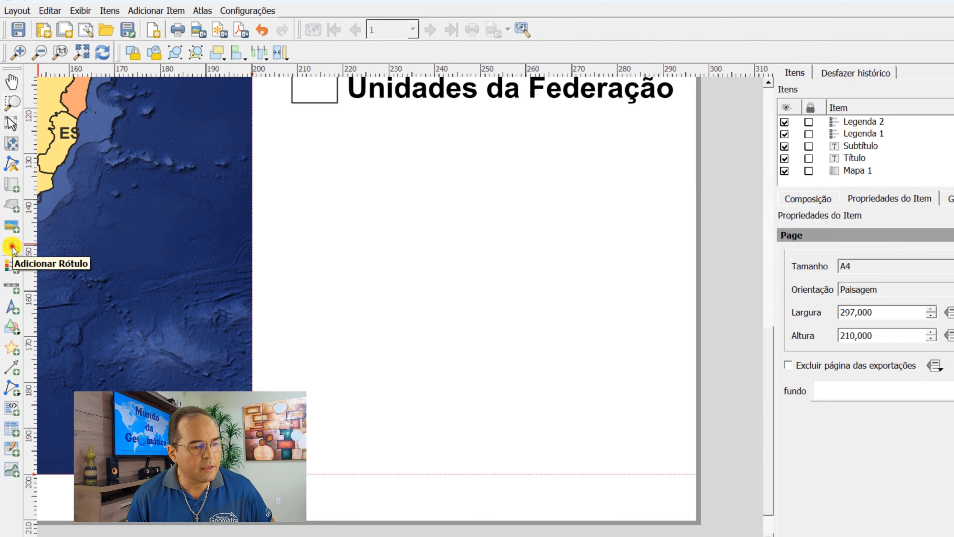
click(12, 248)
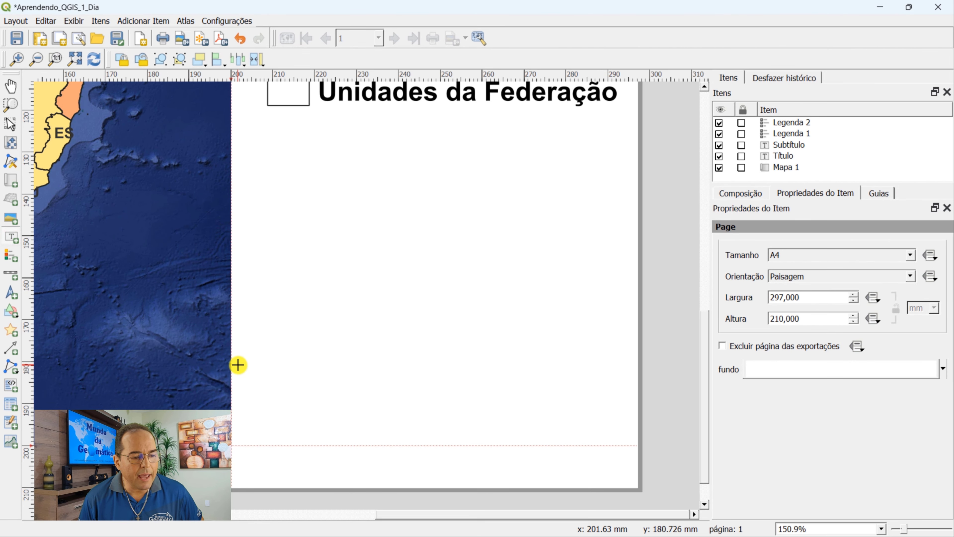
drag(238, 363, 635, 429)
- Stretch the new label so its edges meet the map's right edge, the page's right edge and the lower horizontal guide
drag(241, 397, 231, 397)
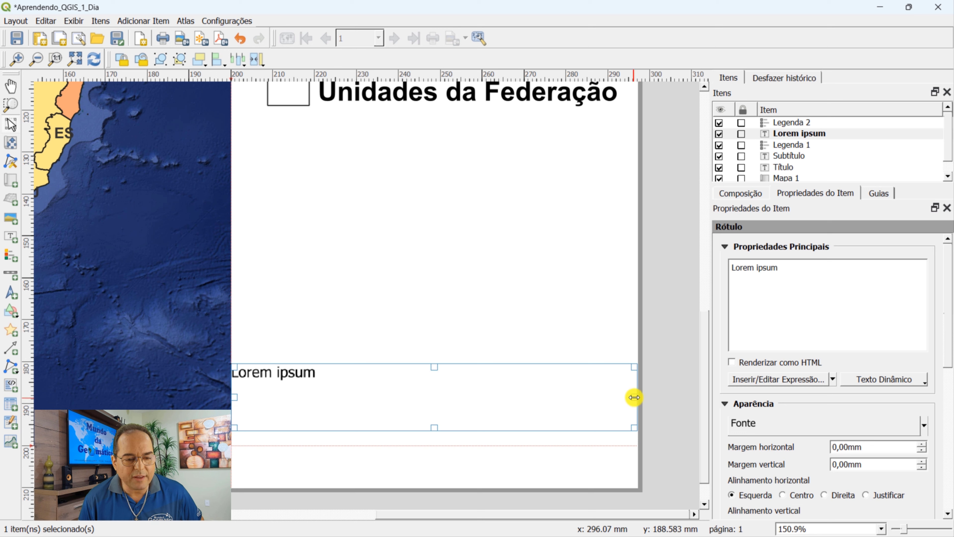
drag(634, 397, 634, 397)
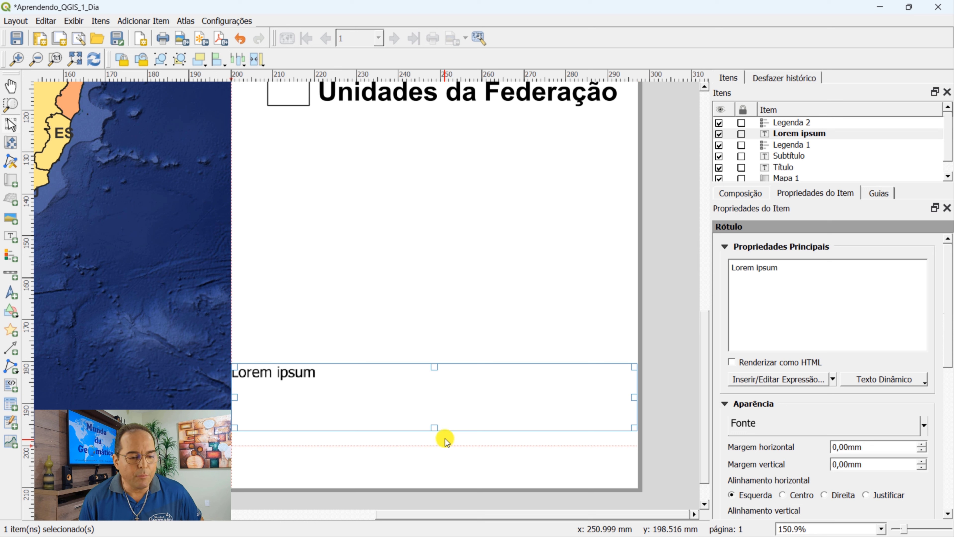
drag(432, 430, 433, 442)
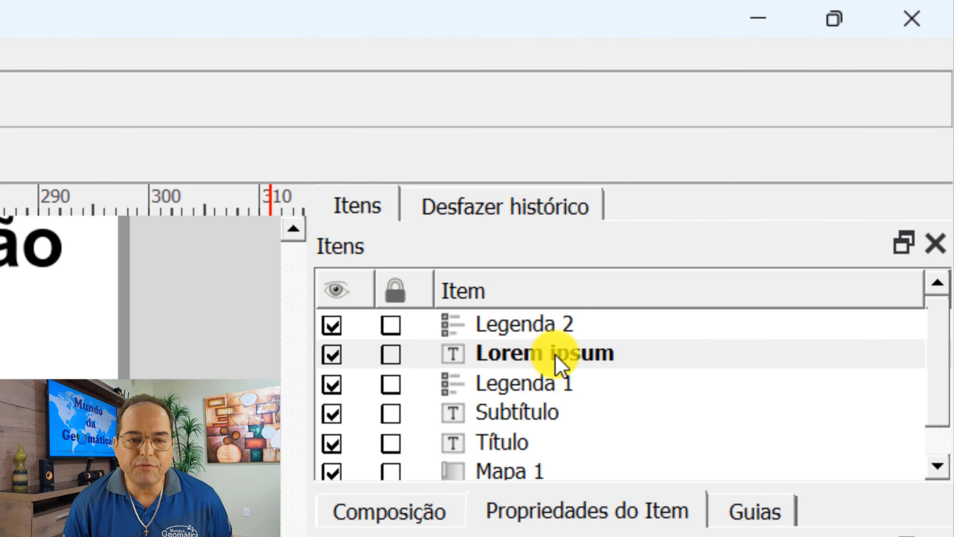
- Rename the Lorem ipsum item in the items list as SRC
double_click(564, 357)
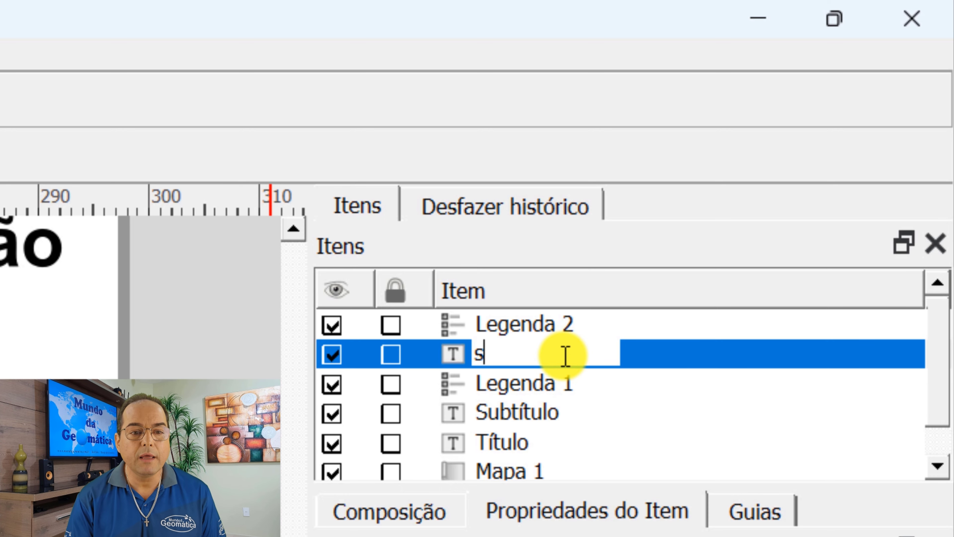
text(s)
key(BackSpace)
text(SR)
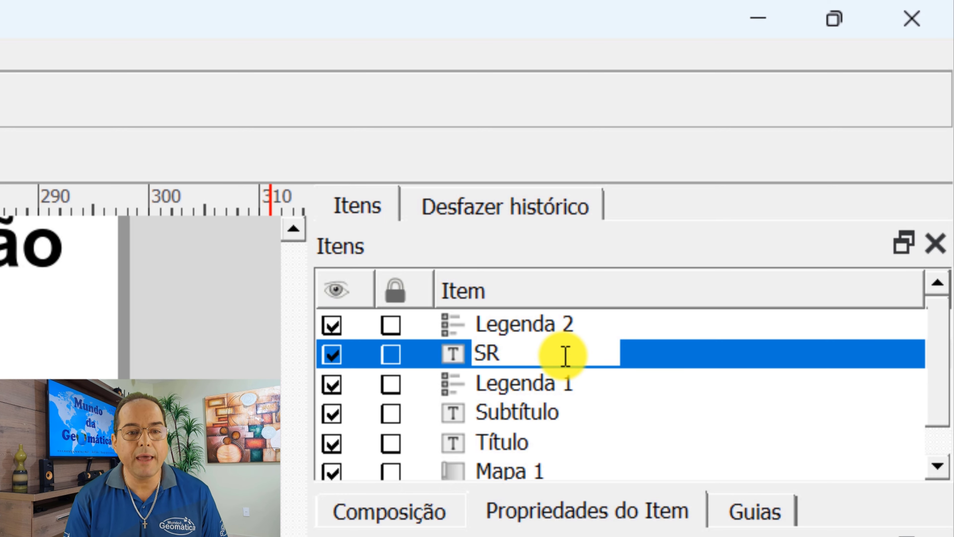
text(C)
key(Return)
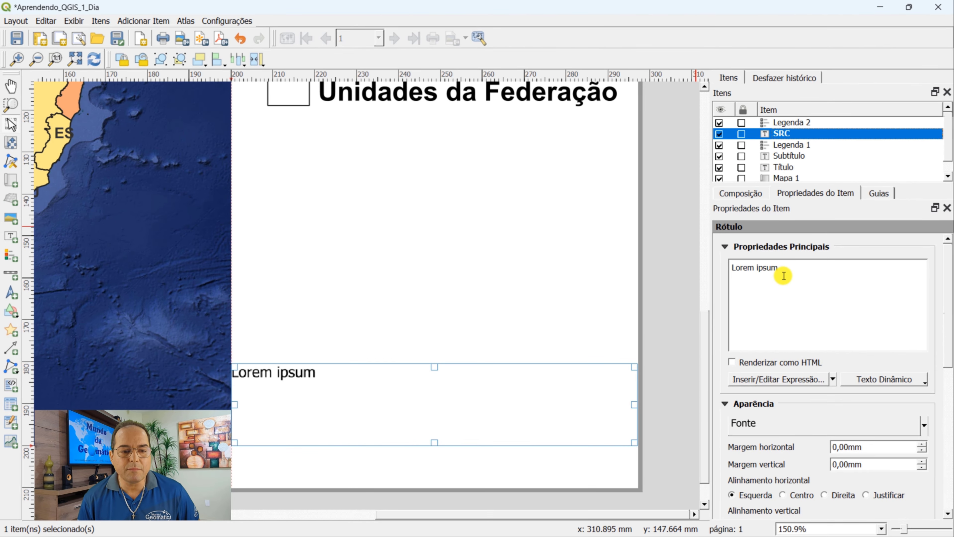
- Replace the SRC label's placeholder text with "Sistema de Coordenadas Geográficas" and start a second line with "Dat"
drag(779, 269, 691, 274)
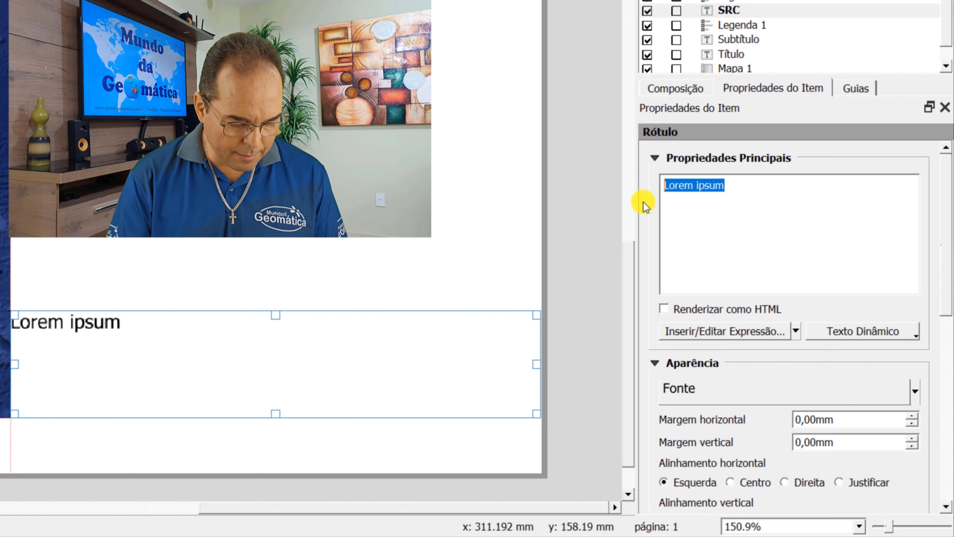
text(Sis)
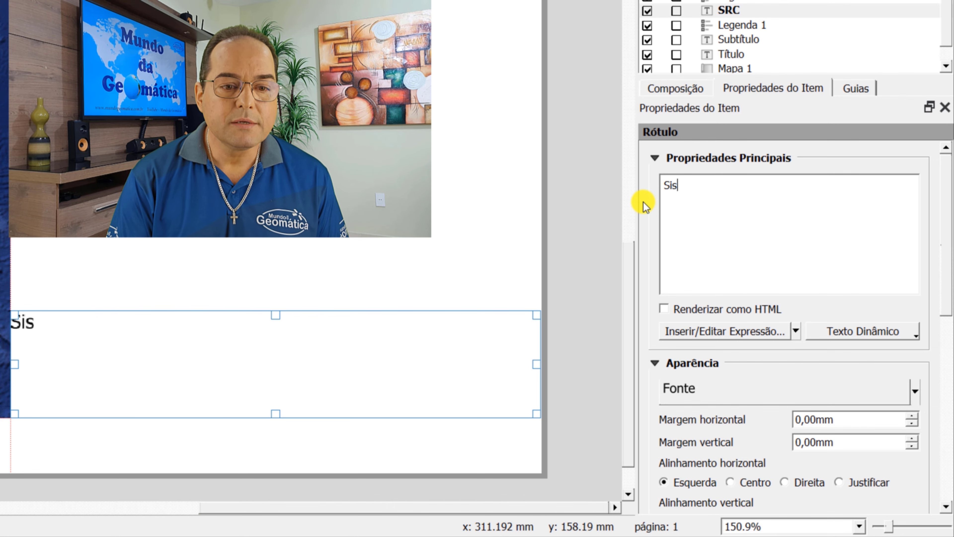
text(tema)
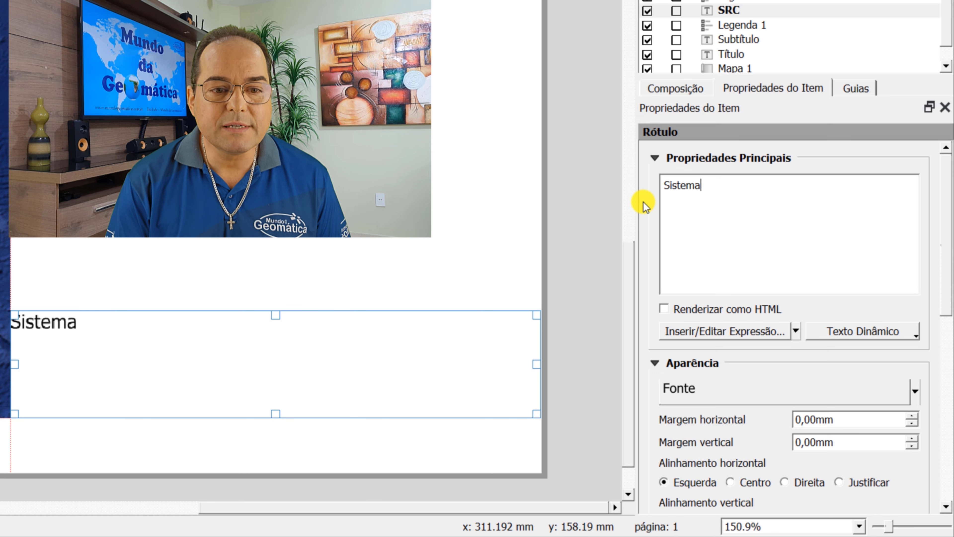
text( de Coor)
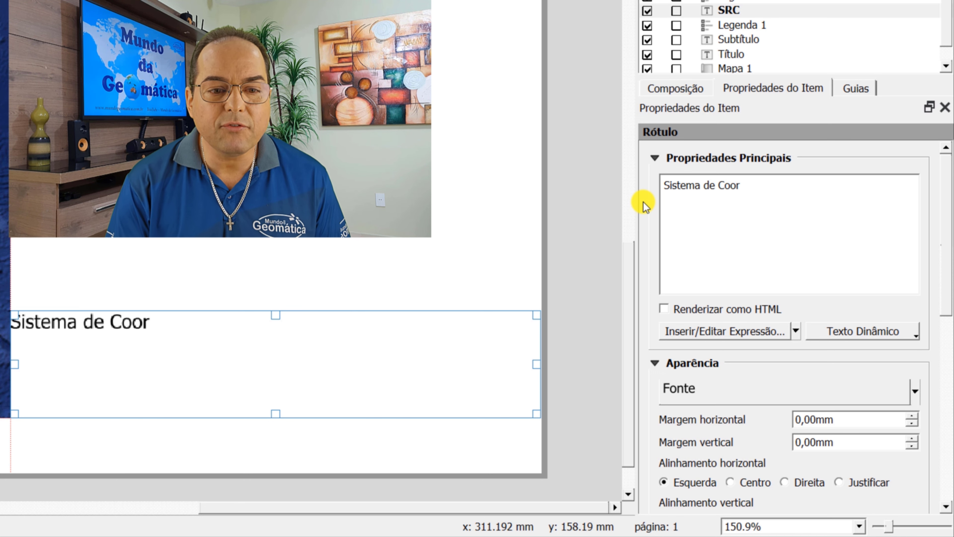
text(denad)
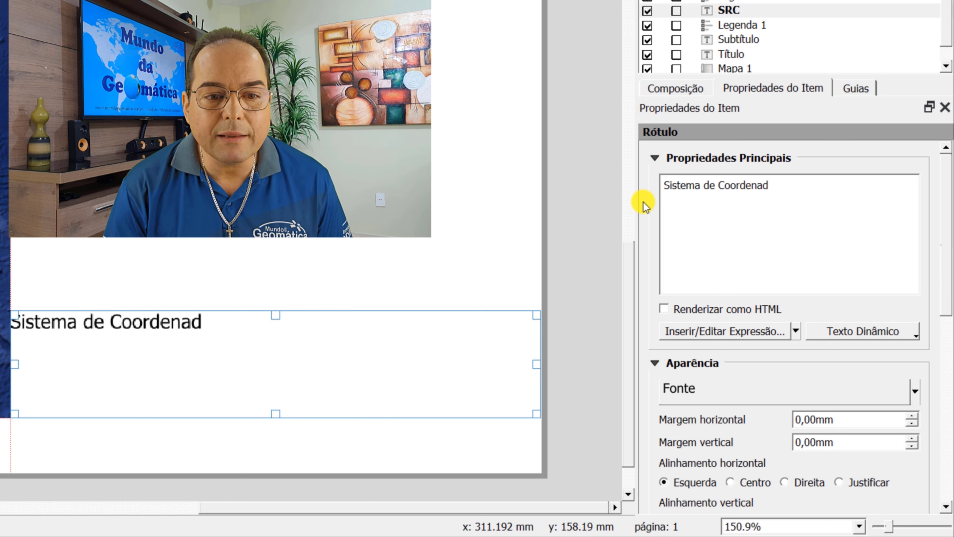
text(as Geo)
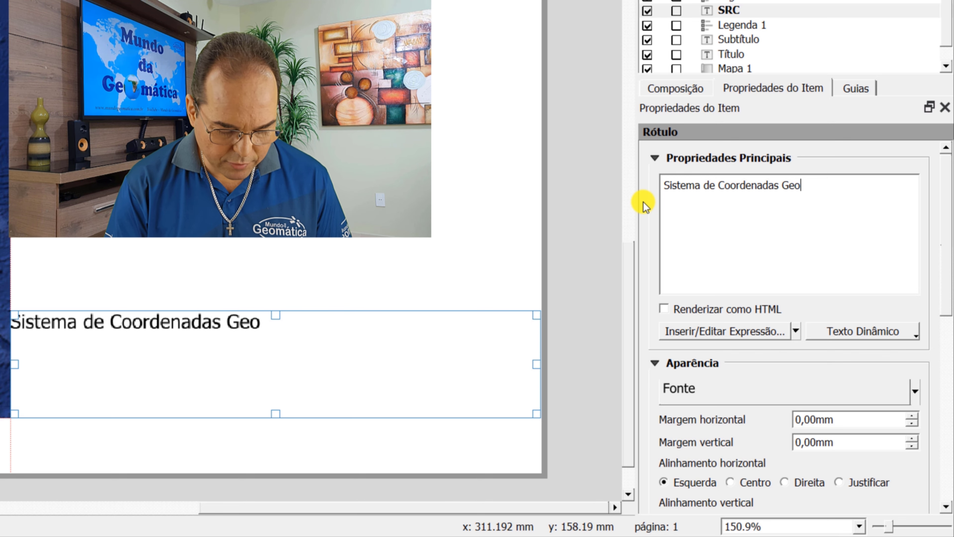
text(gráficas)
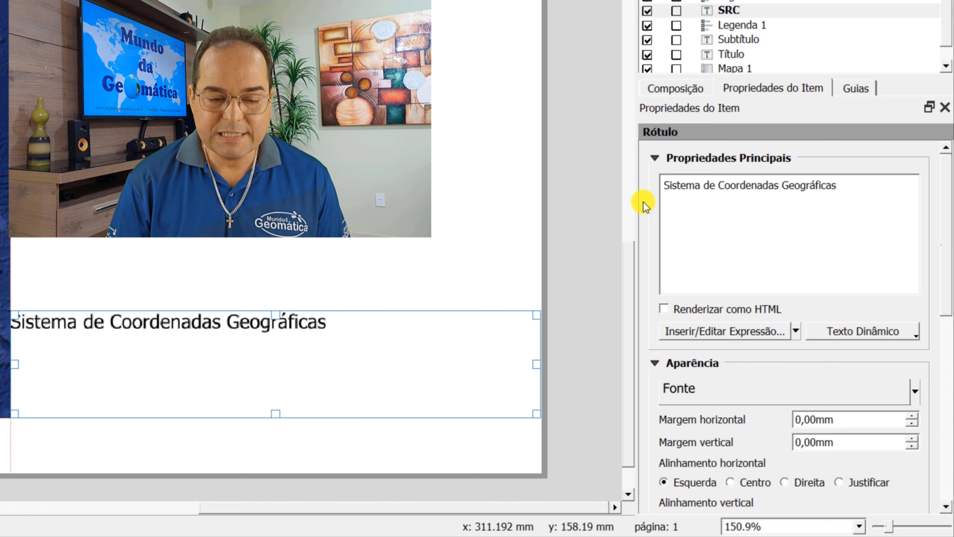
text(d)
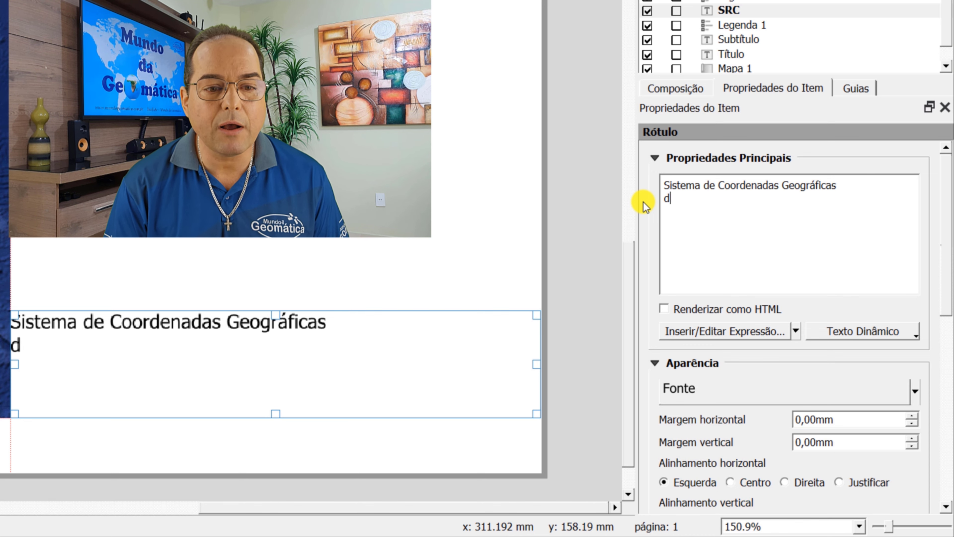
text(Dat)
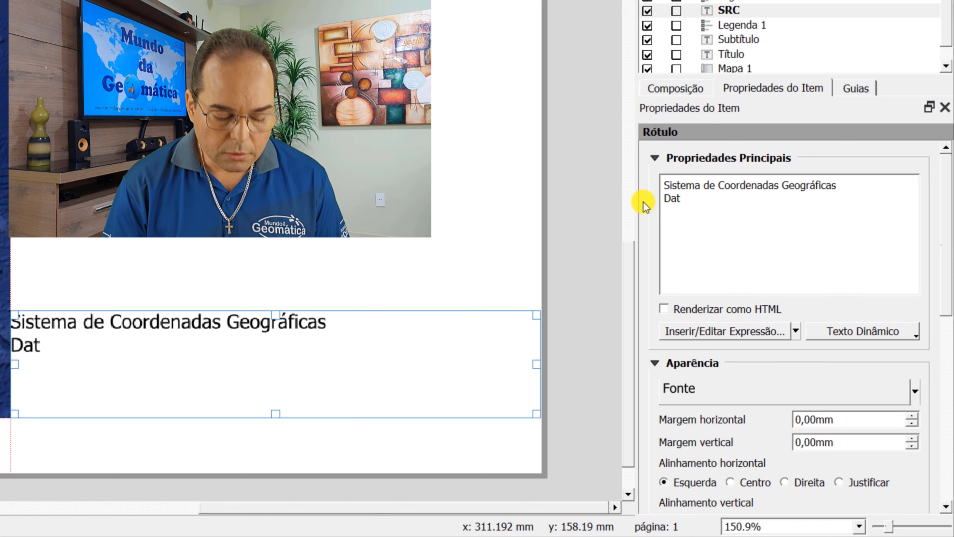
- Complete the second line of the SRC label so it reads "Datum: SIRGAS 2000 - EPSG: 4674"
text(um)
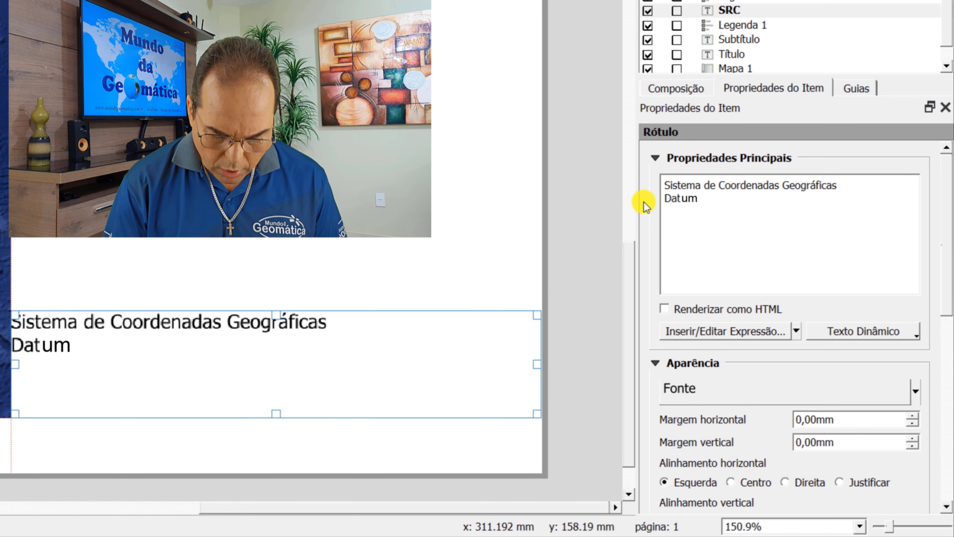
text( : SIRGAS 2000 -)
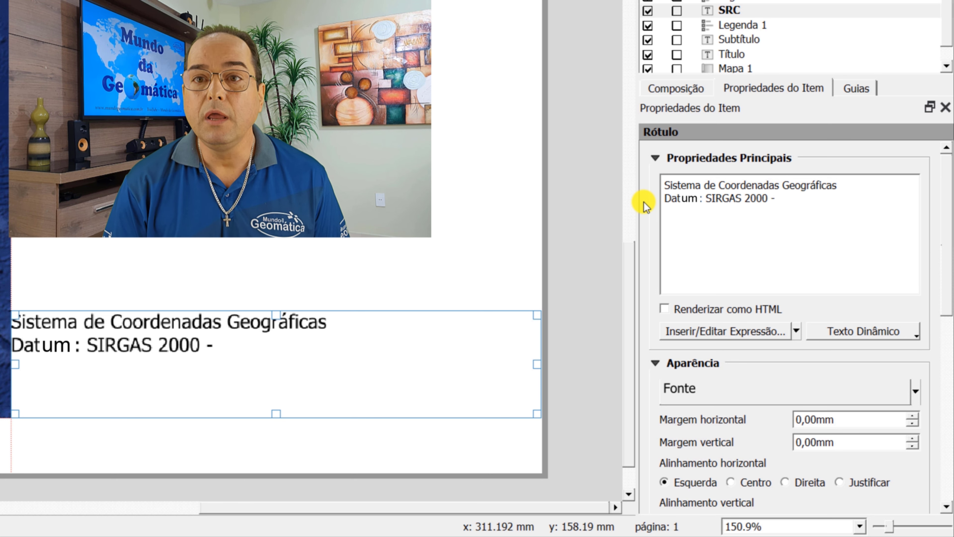
text(E)
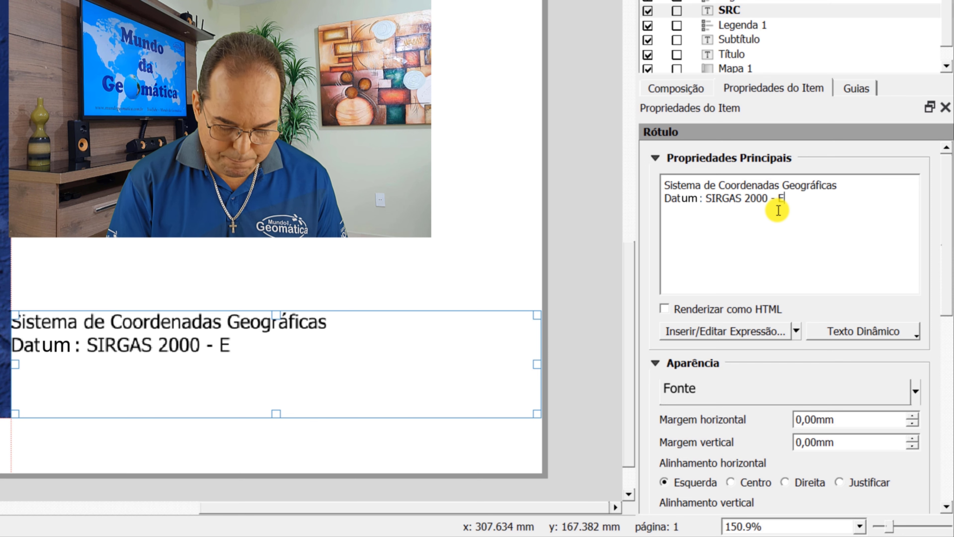
text(PSG: 4)
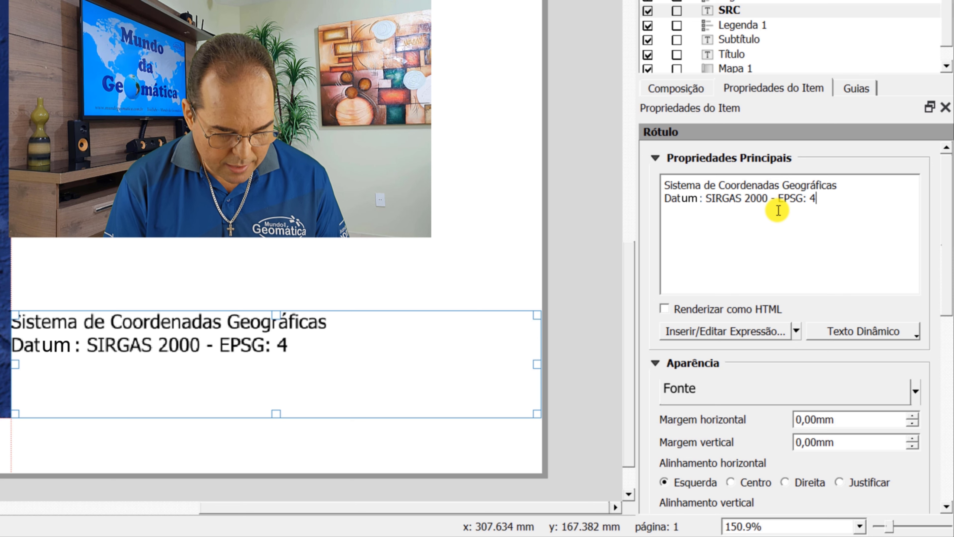
text(674)
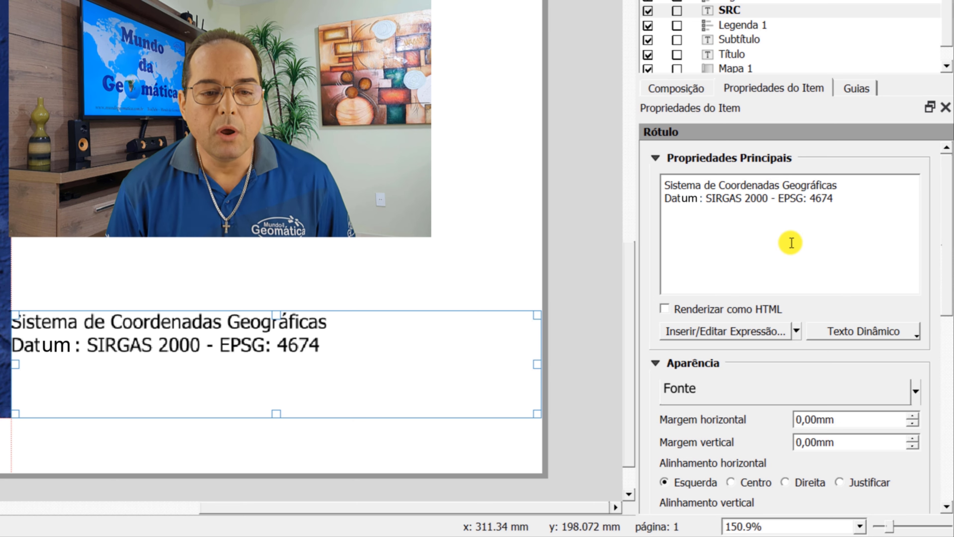
- Align the SRC label's text to Centro horizontally and Meio vertically
click(656, 158)
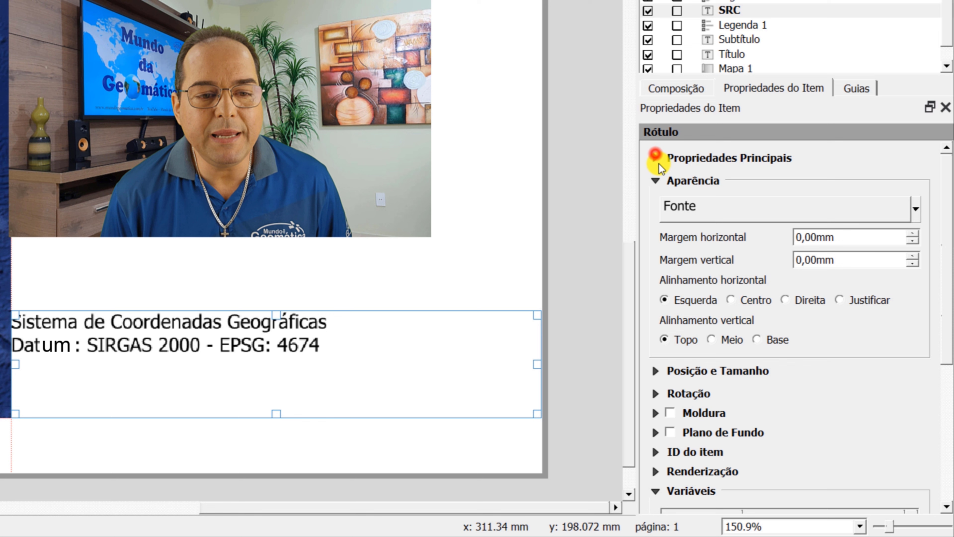
click(731, 300)
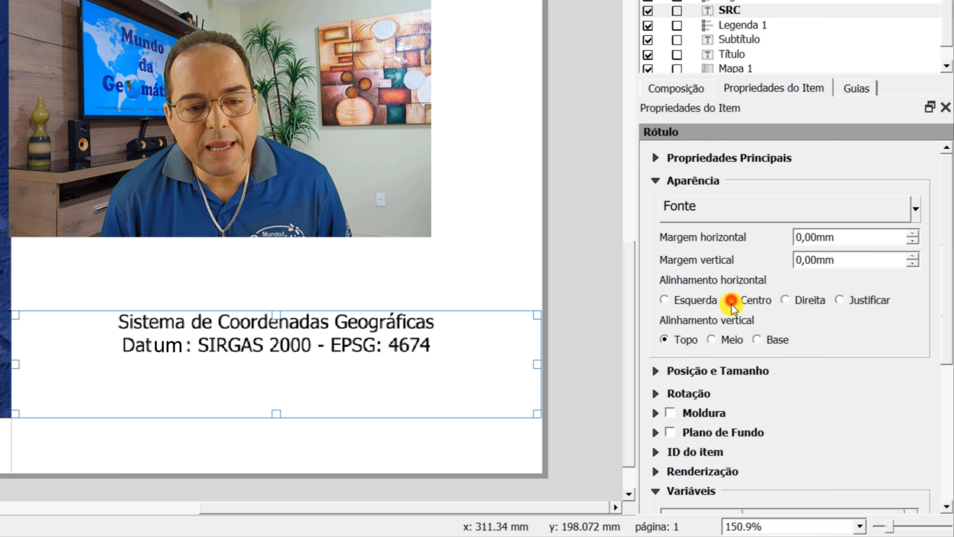
click(715, 340)
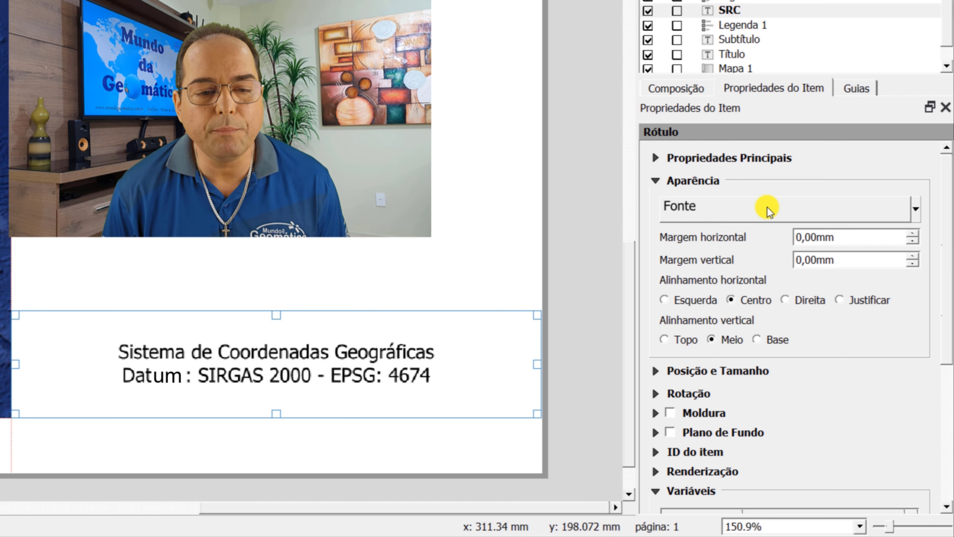
- Set the SRC label's font to Arial with a size of 14 points
click(738, 212)
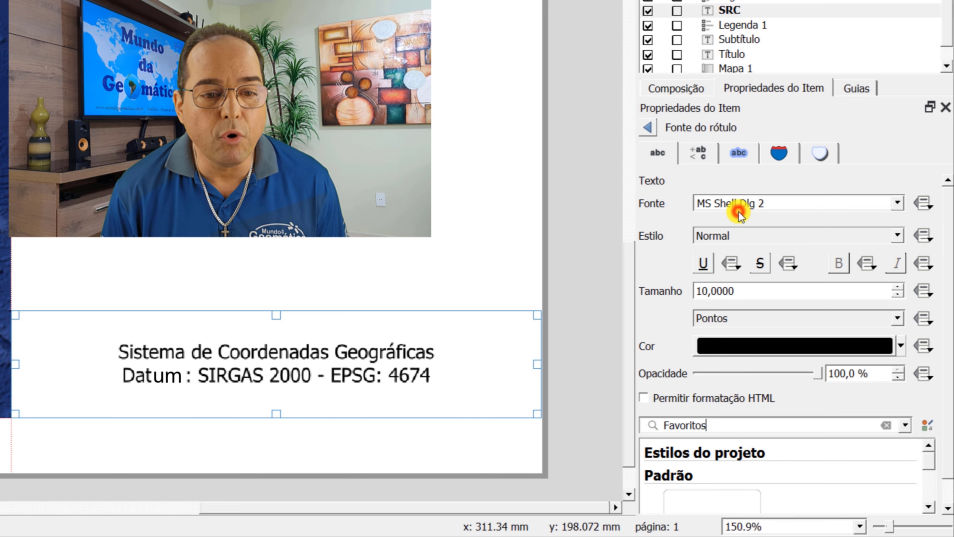
click(898, 203)
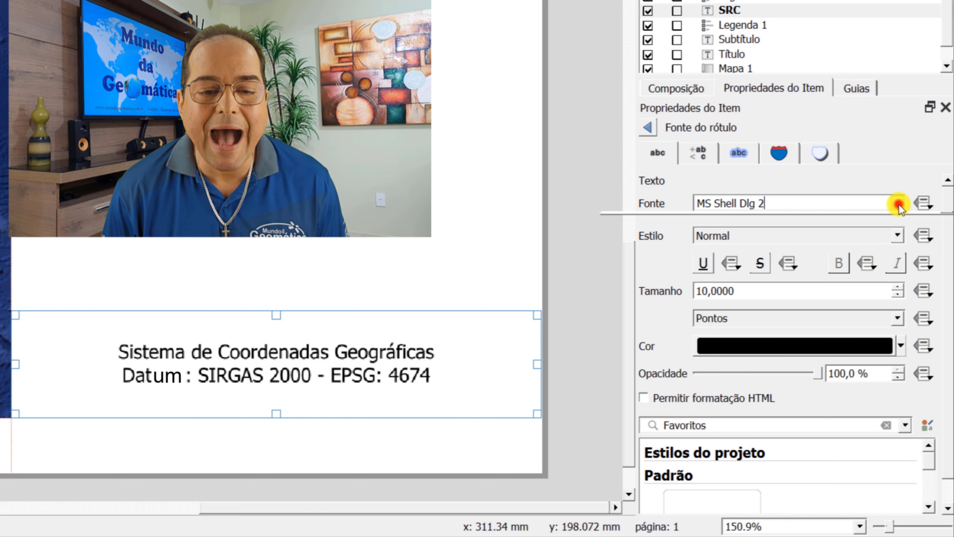
drag(947, 317, 946, 227)
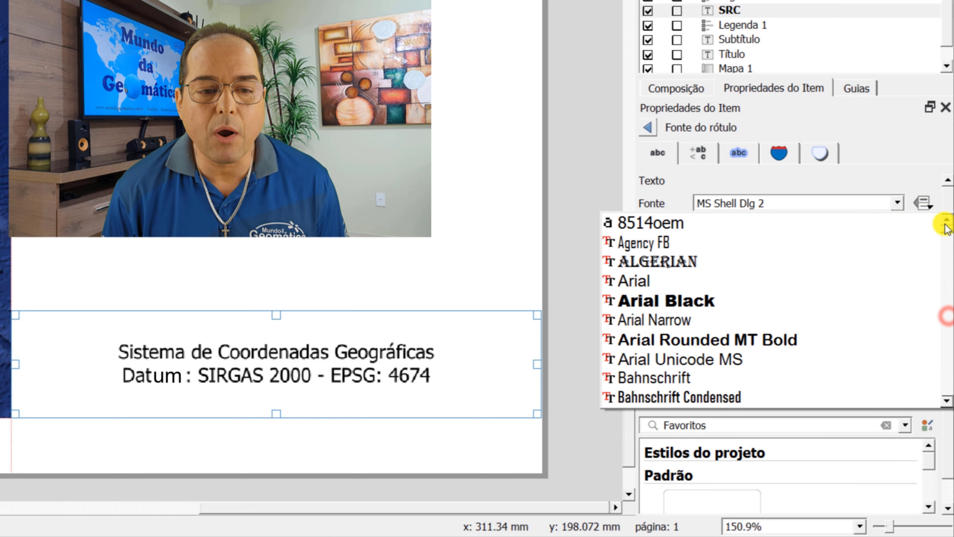
click(649, 280)
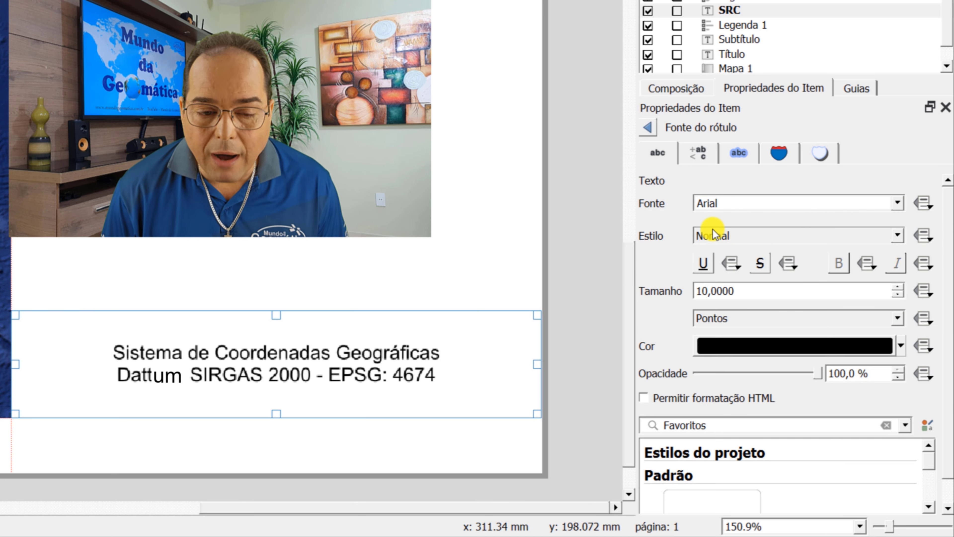
click(744, 293)
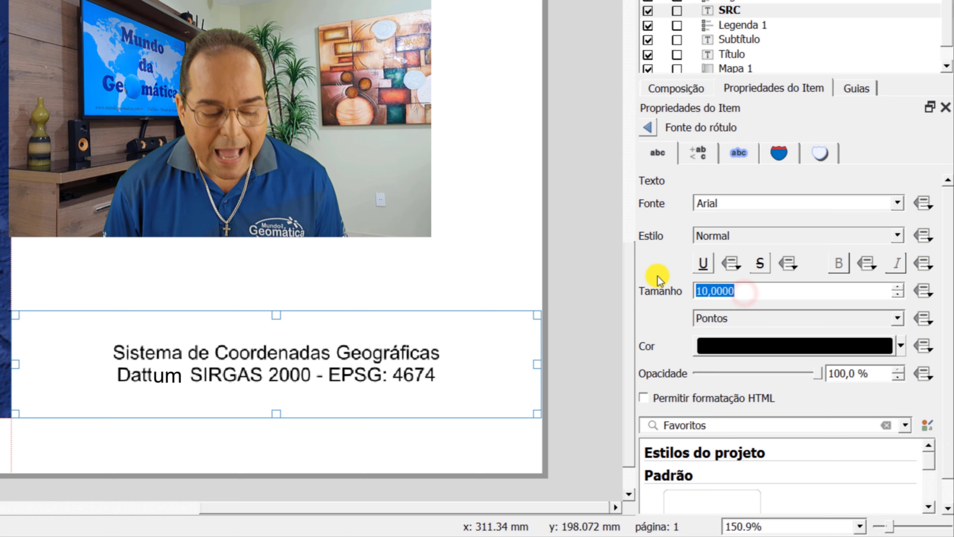
text(14)
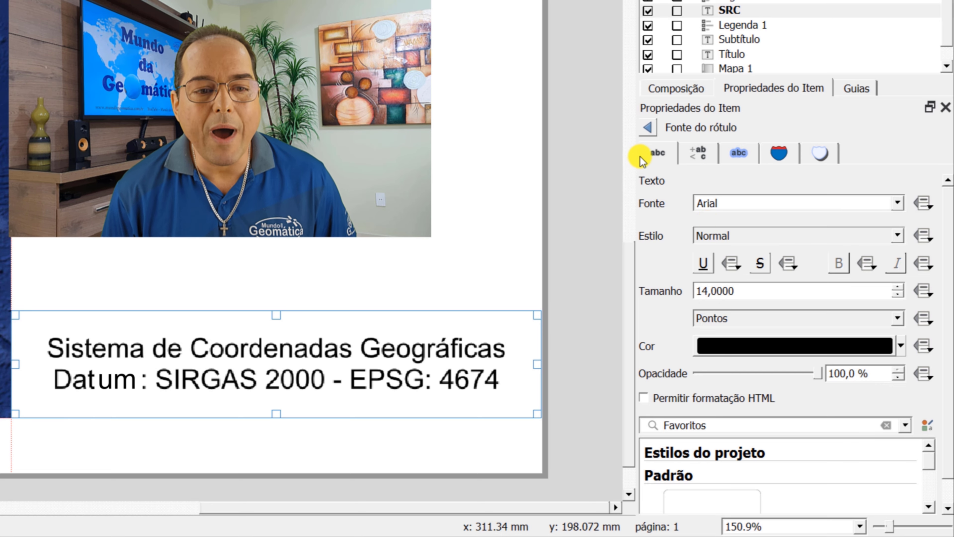
click(649, 129)
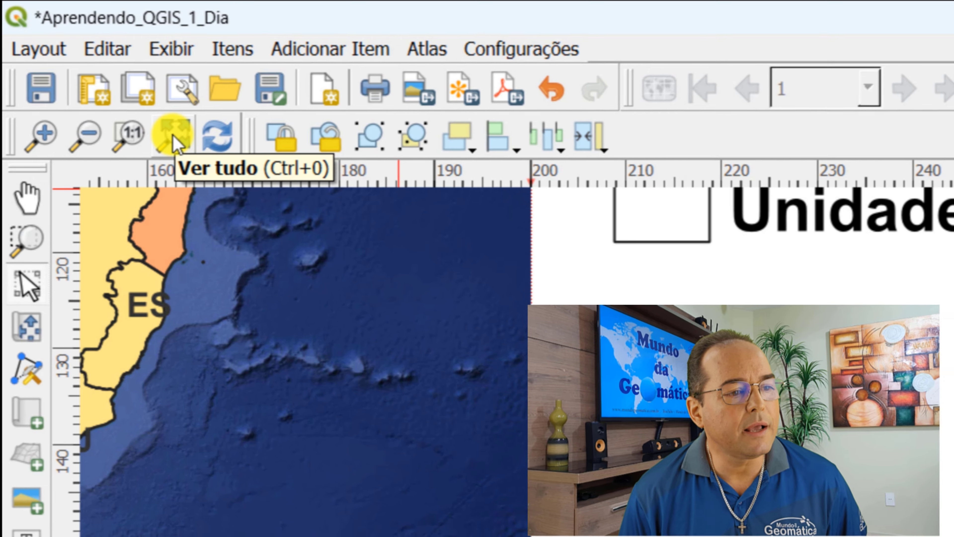
- Add a scale bar for the map and place it in the blank area just above the coordinate system label
click(152, 119)
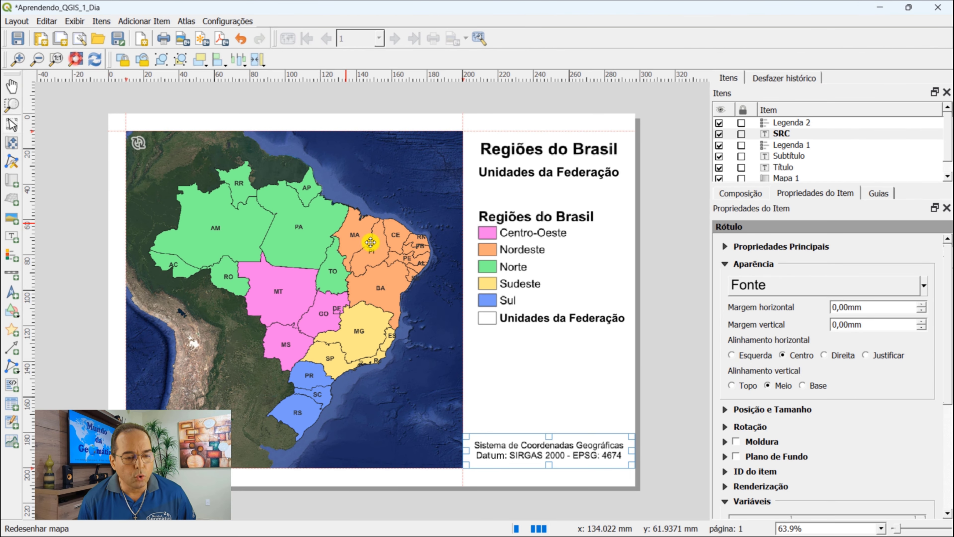
click(544, 391)
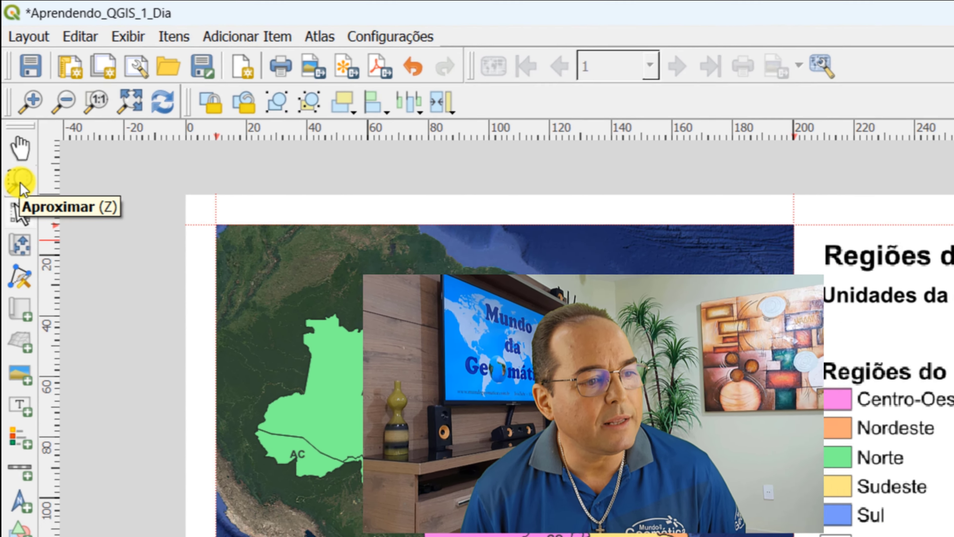
click(12, 110)
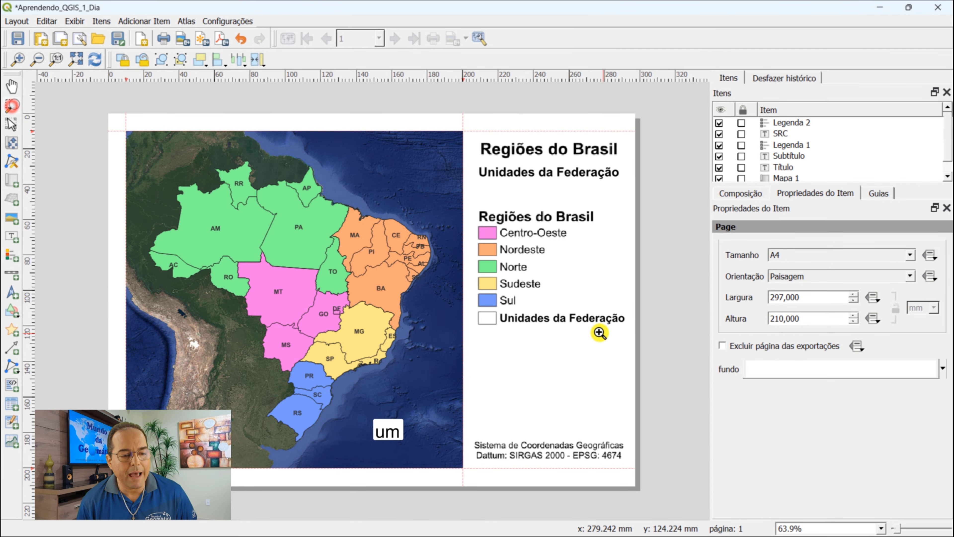
drag(460, 288, 694, 519)
drag(649, 486, 653, 489)
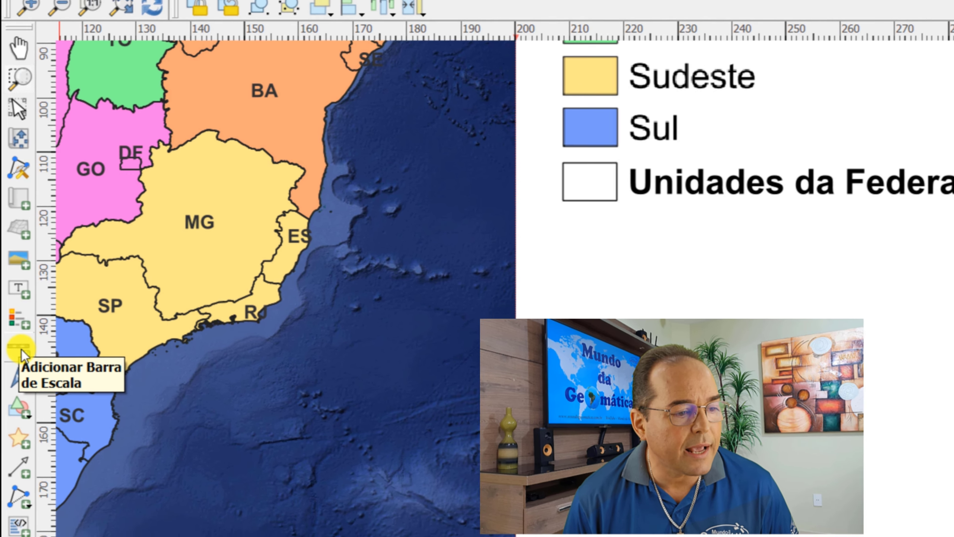
click(20, 348)
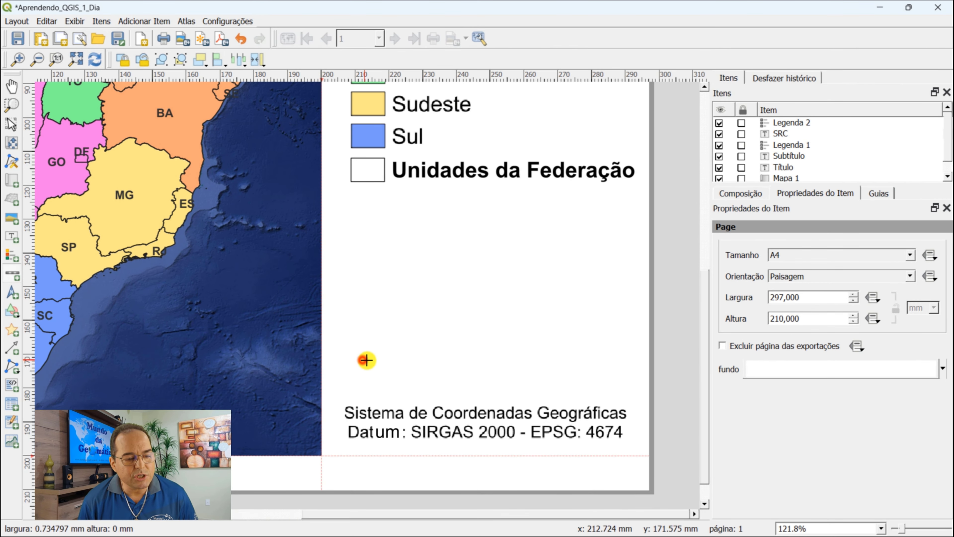
drag(366, 360, 607, 368)
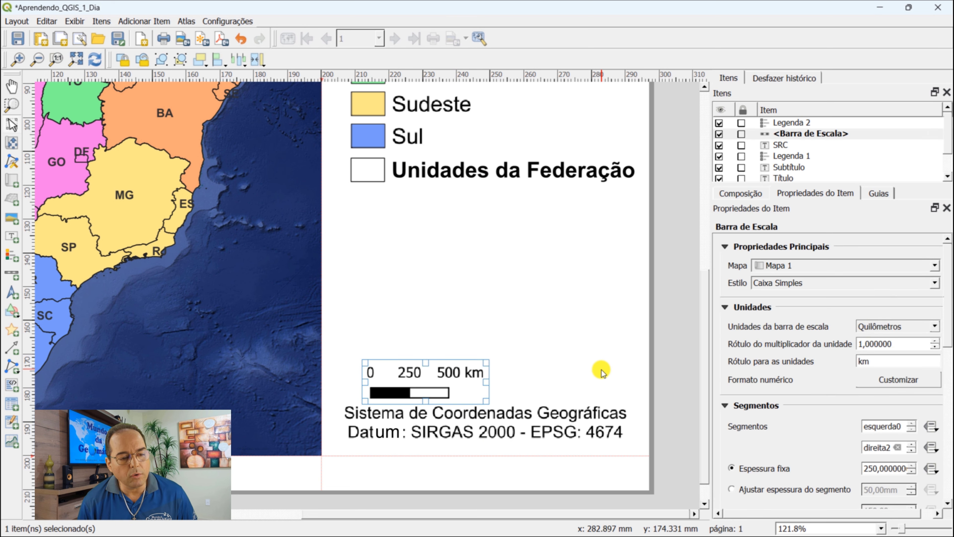
drag(454, 374, 486, 356)
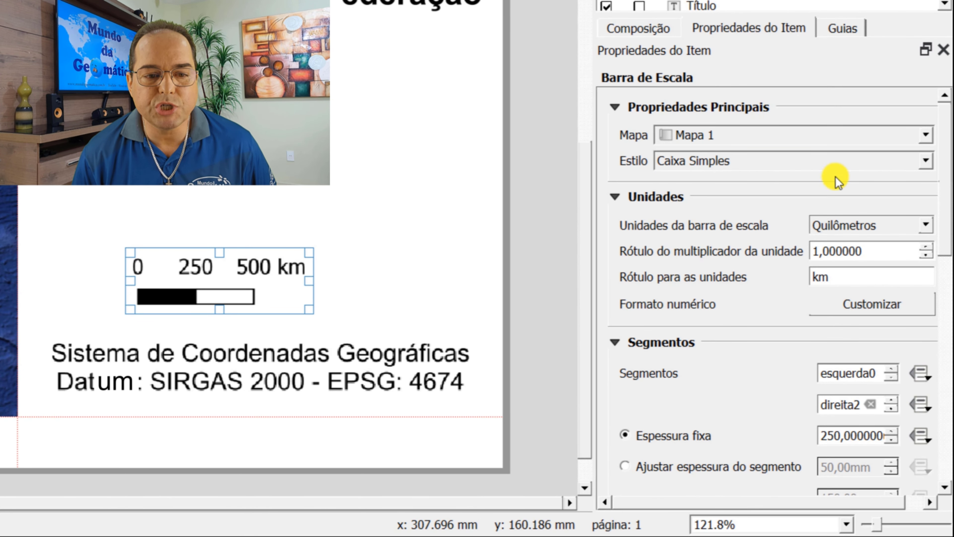
- Set the scale bar's style to "Linhas tracejadas em cima"
click(926, 162)
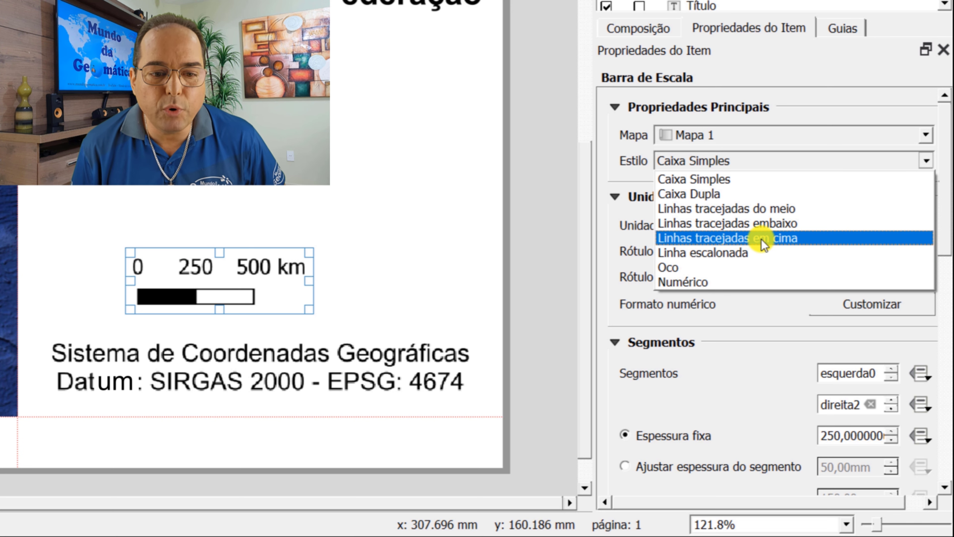
click(747, 240)
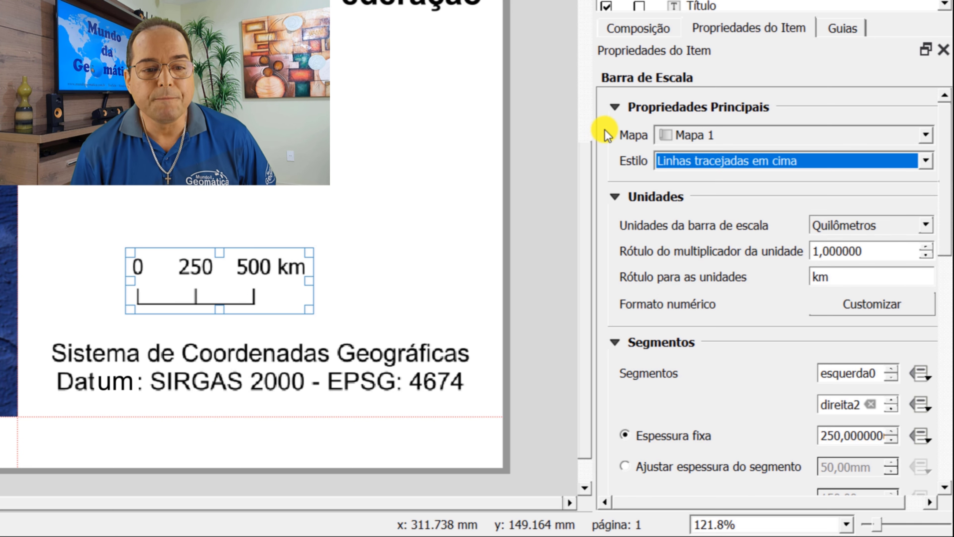
click(617, 107)
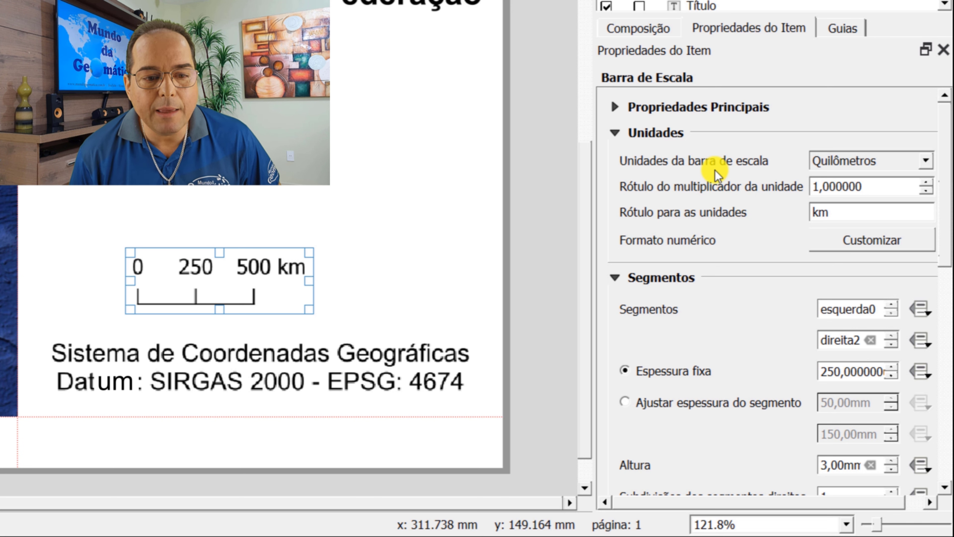
click(615, 132)
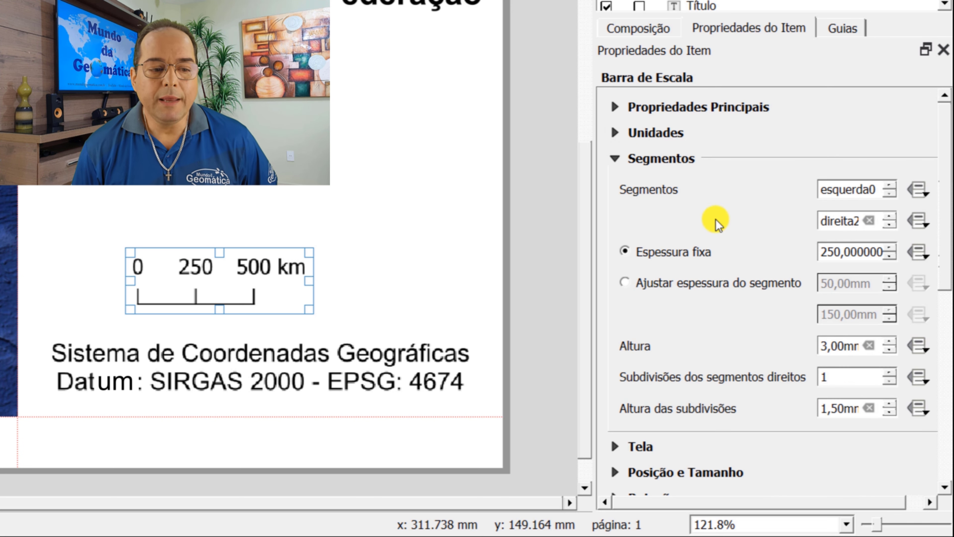
- Try the scale bar with 3 left segments and 4 right segments
click(889, 186)
click(889, 187)
click(889, 187)
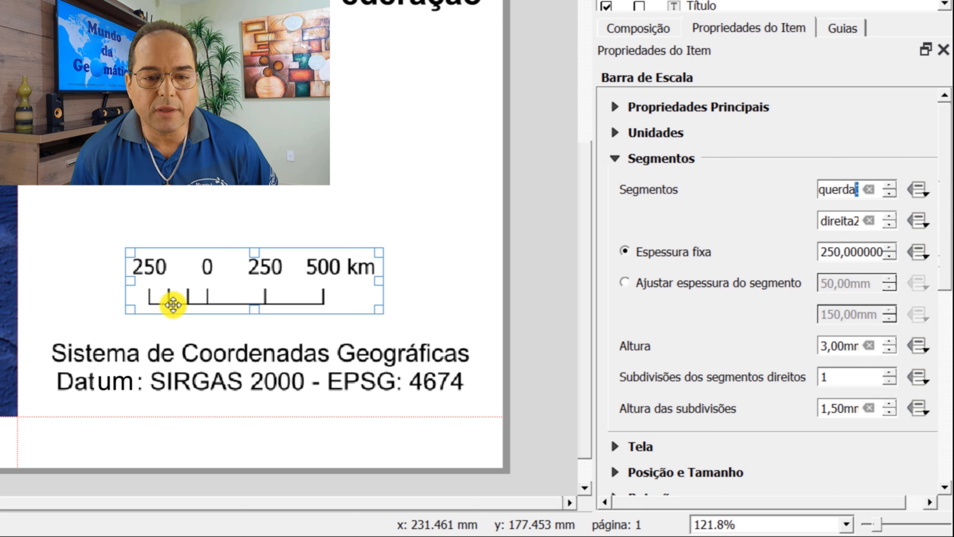
click(889, 217)
click(889, 217)
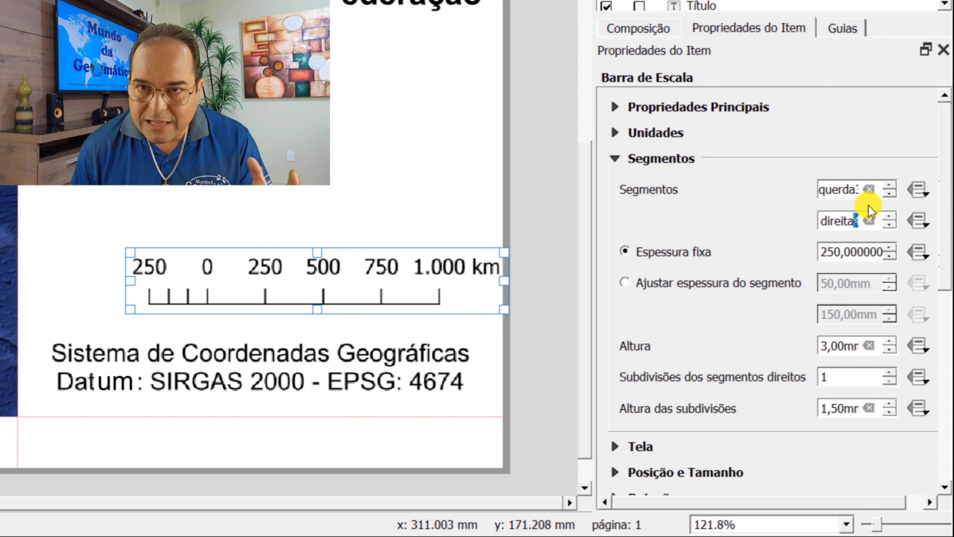
- Return the scale bar to 0 left segments and 2 right segments
click(889, 194)
click(889, 225)
click(890, 225)
click(889, 225)
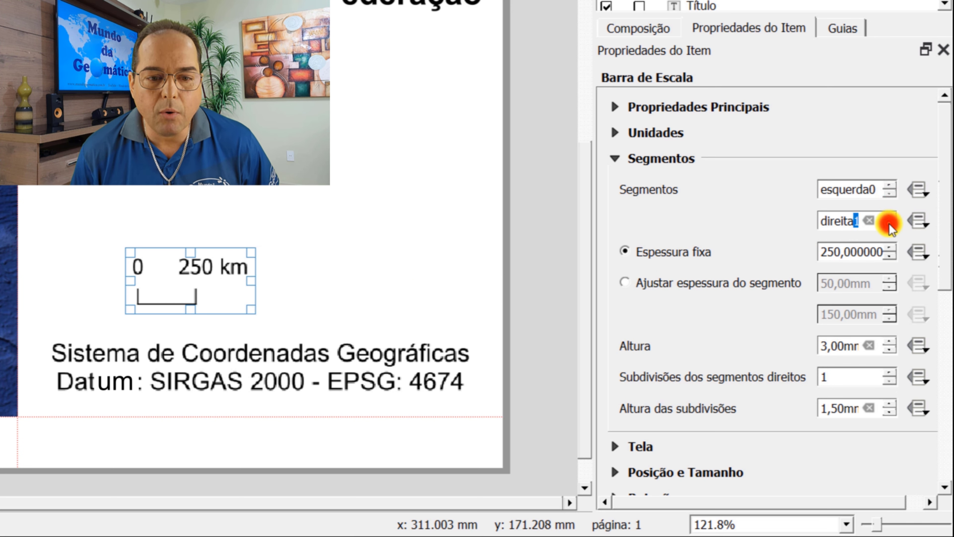
click(889, 216)
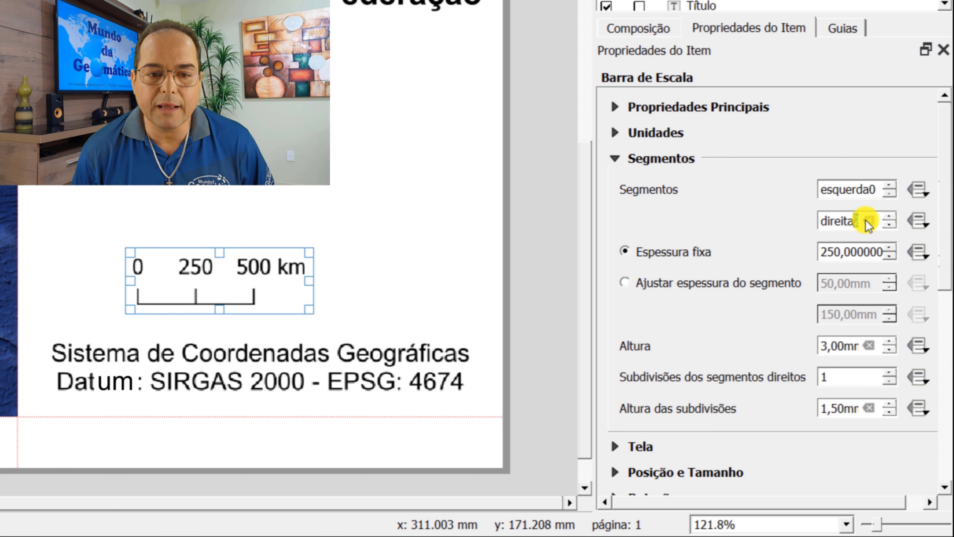
- Try a fixed segment width of 1000 units for the scale bar
double_click(855, 220)
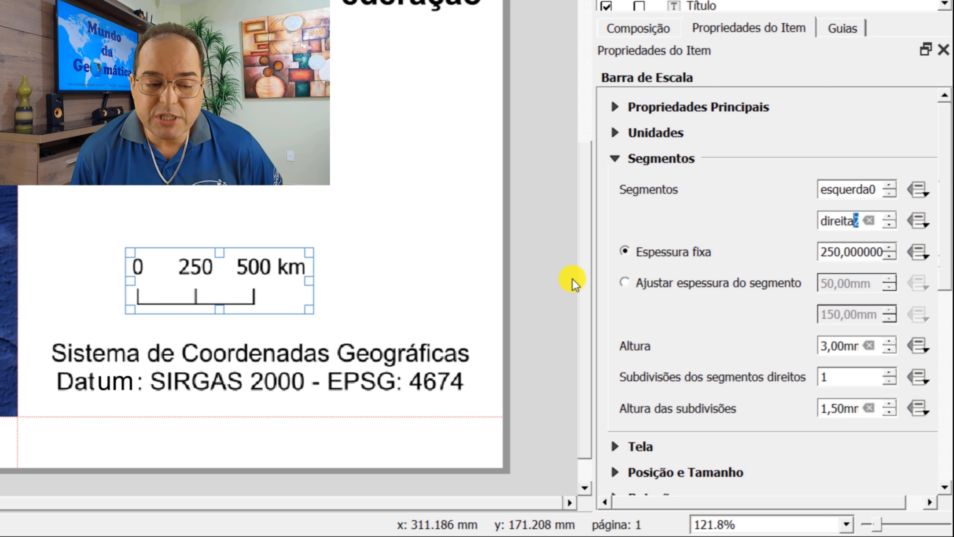
double_click(841, 253)
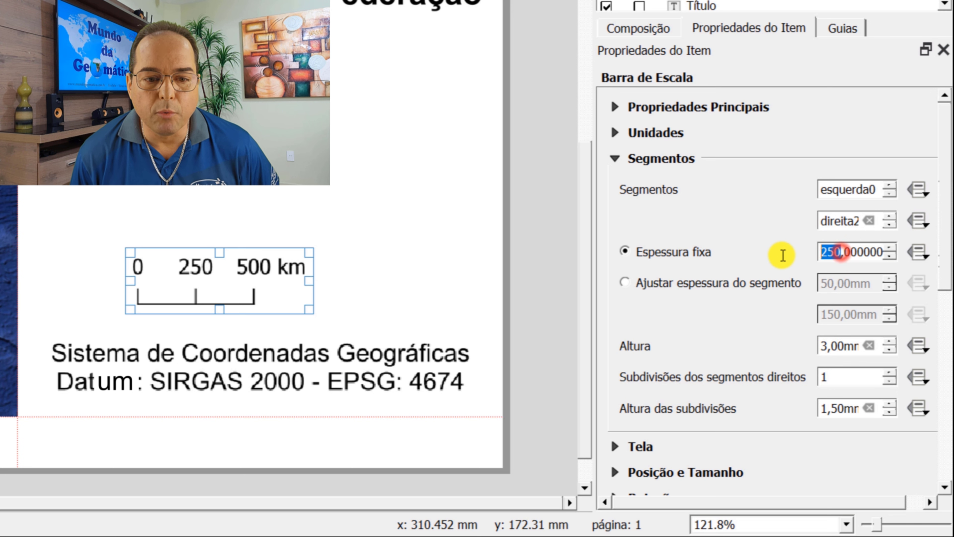
text(1000)
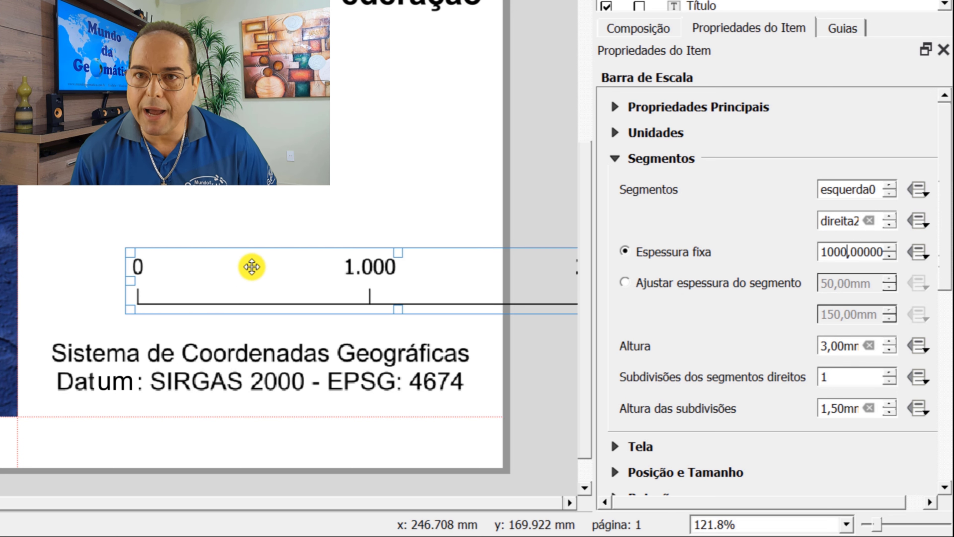
- Set the scale bar's fixed segment width to 500 units
double_click(825, 251)
text(5)
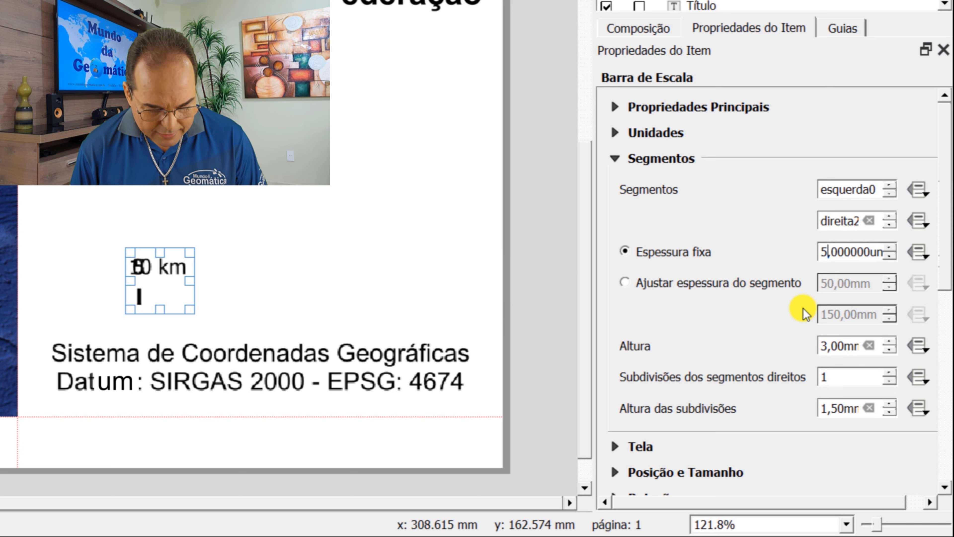
text(00)
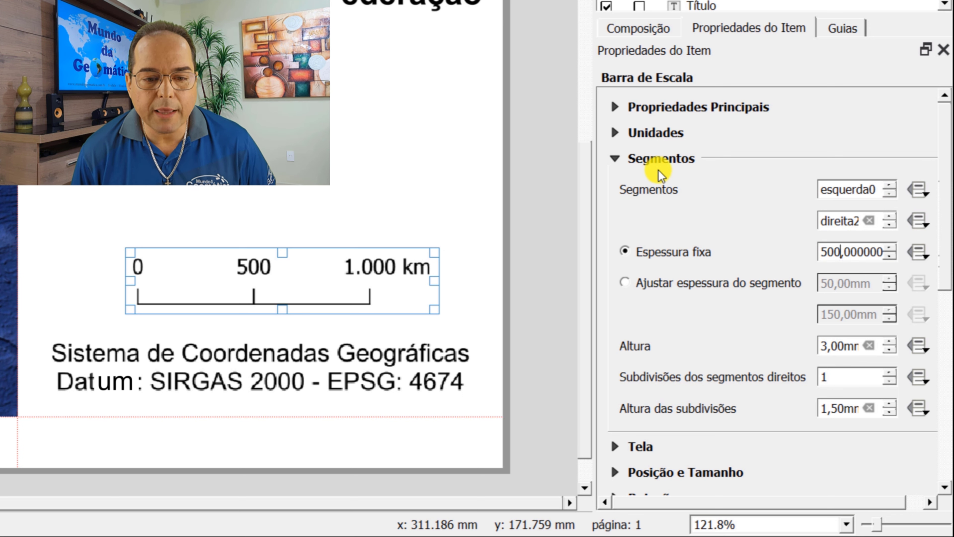
- Open the scale bar's display font settings and change the label font to Arial
click(613, 158)
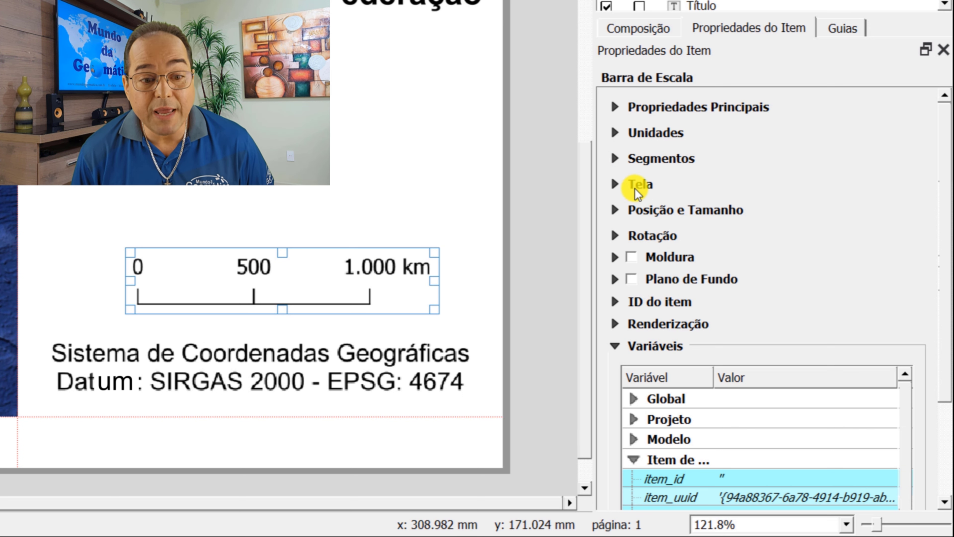
click(615, 184)
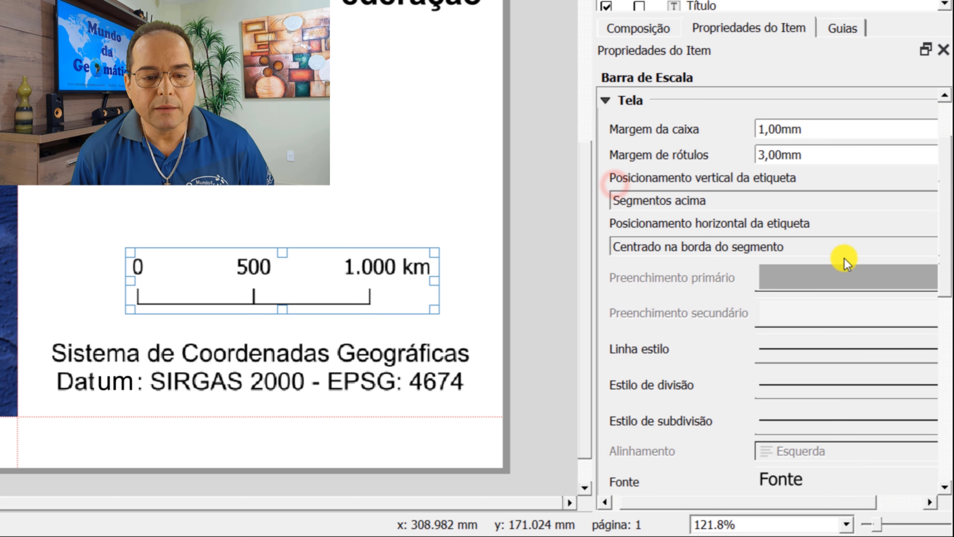
mouse_move(946, 266)
mouse_down()
mouse_move(944, 330)
mouse_move(944, 230)
mouse_move(943, 280)
mouse_up()
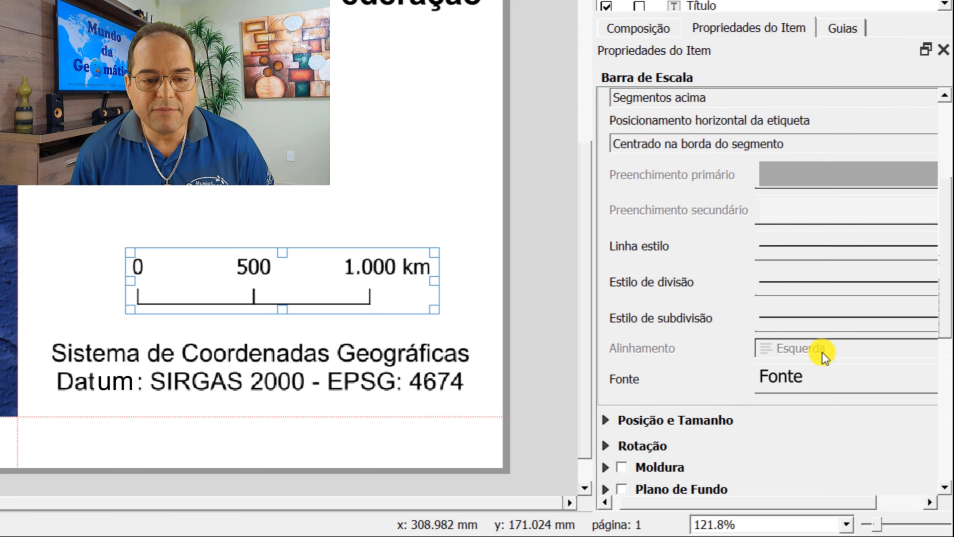
click(801, 377)
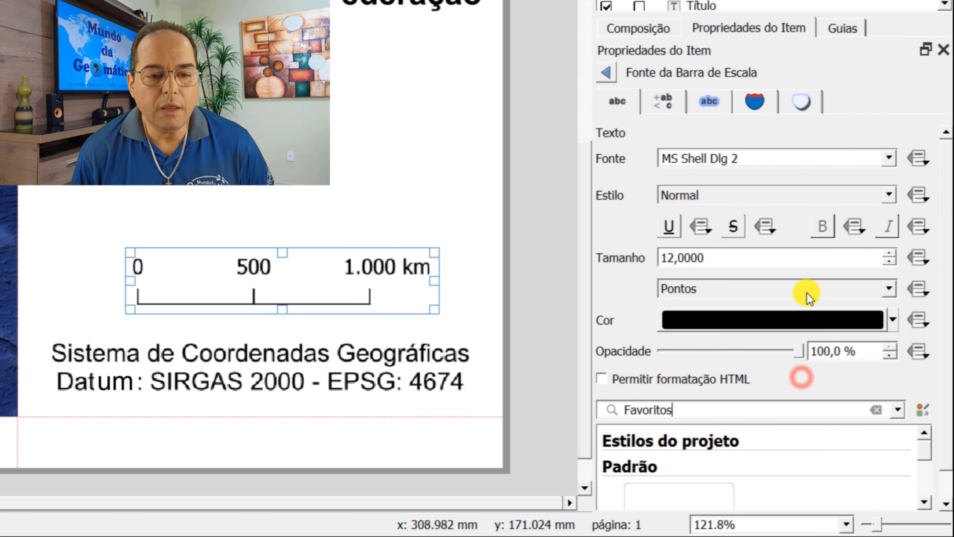
click(890, 157)
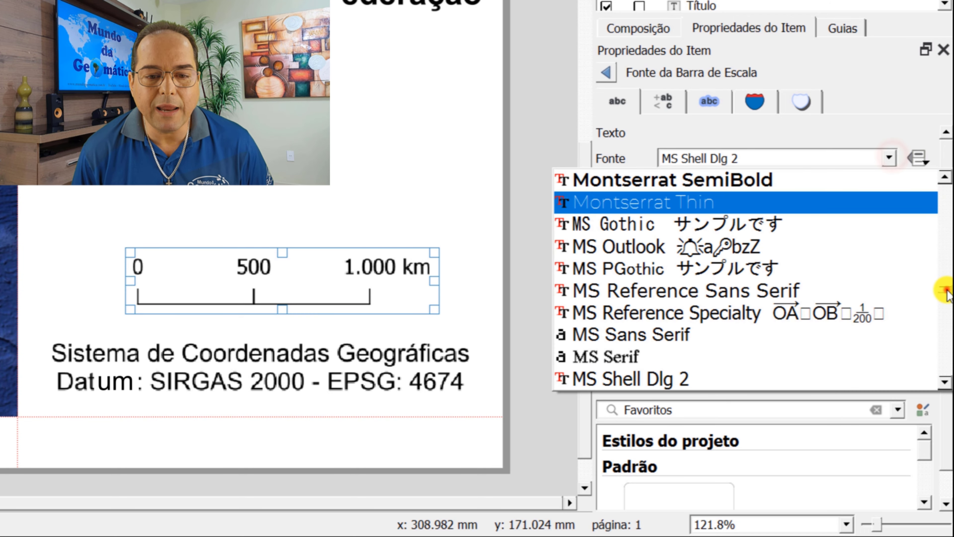
drag(946, 291, 945, 176)
click(594, 242)
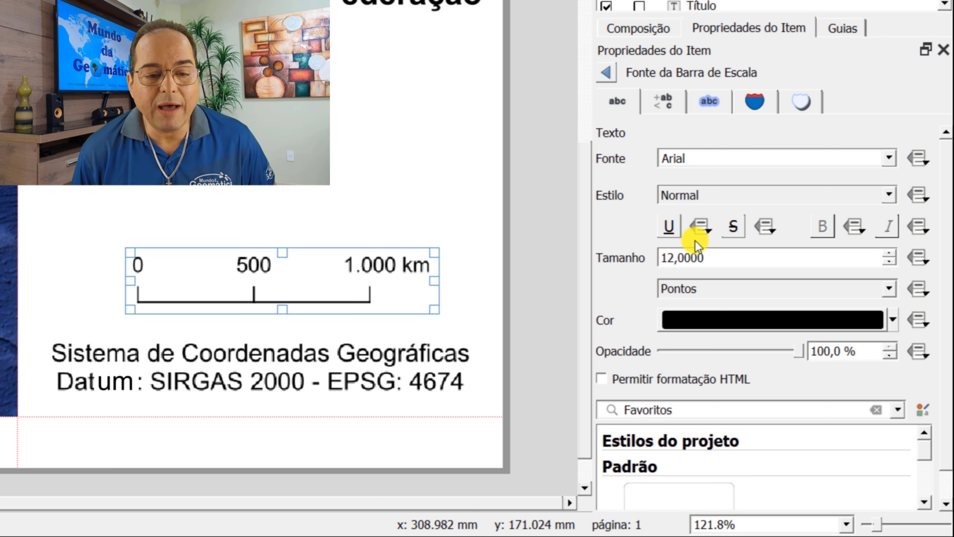
- Set the scale bar's font size to 14 points and return to the collapsed item properties
double_click(716, 257)
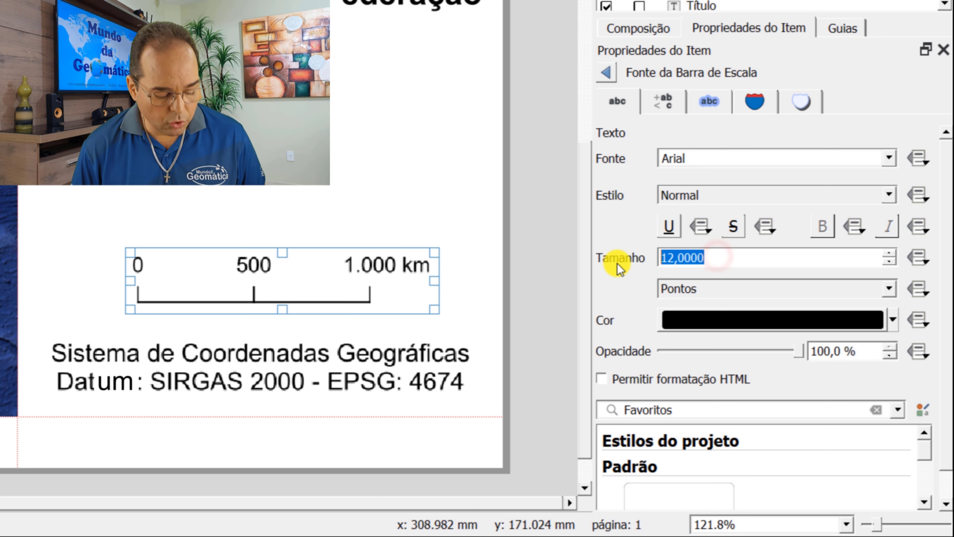
text(14)
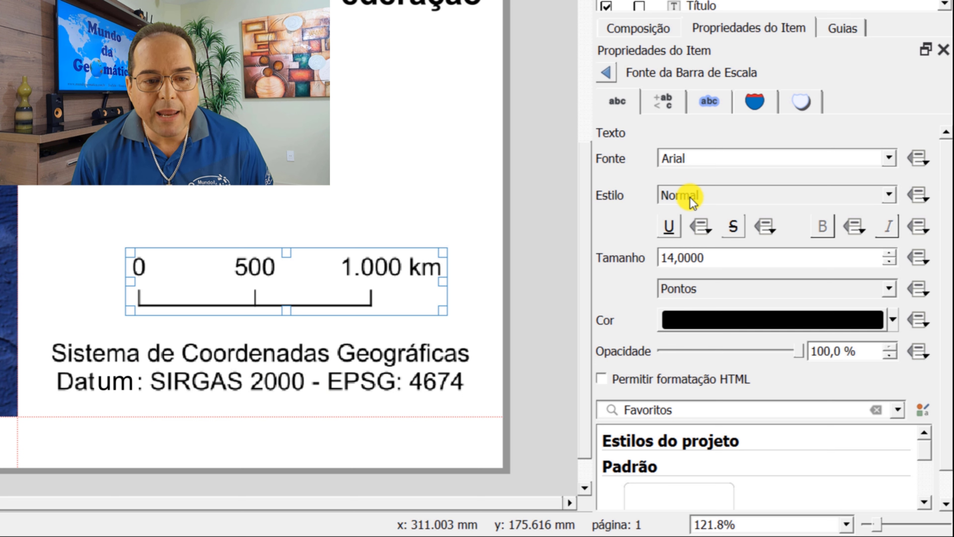
click(606, 72)
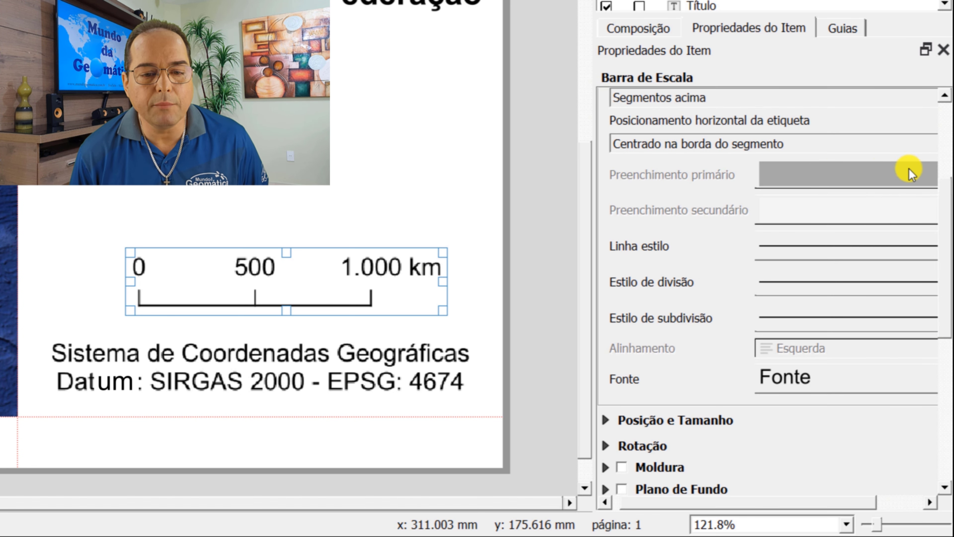
scroll(946, 198, up, 5)
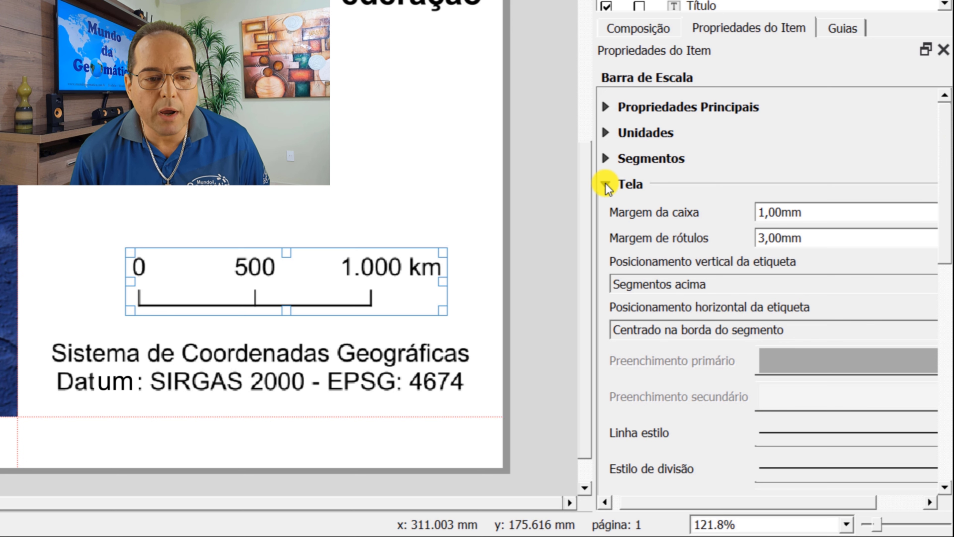
click(602, 182)
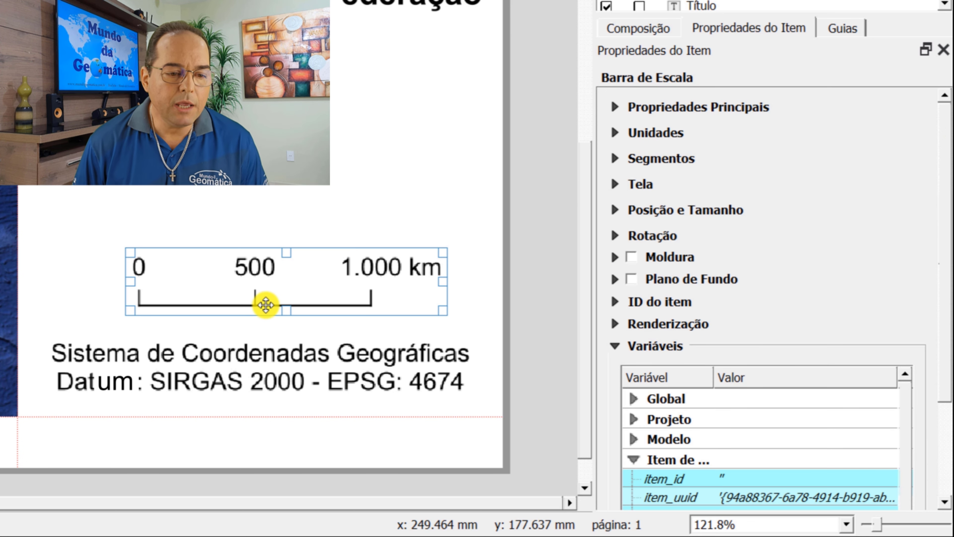
- Reposition the scale bar slightly above the coordinate system label, leaving a small gap between them
drag(271, 284, 244, 254)
click(248, 356)
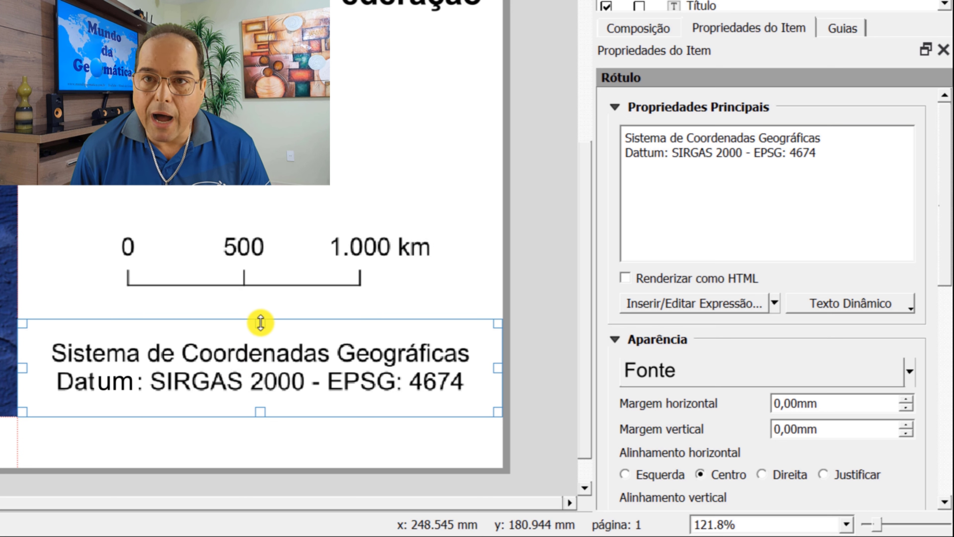
click(246, 280)
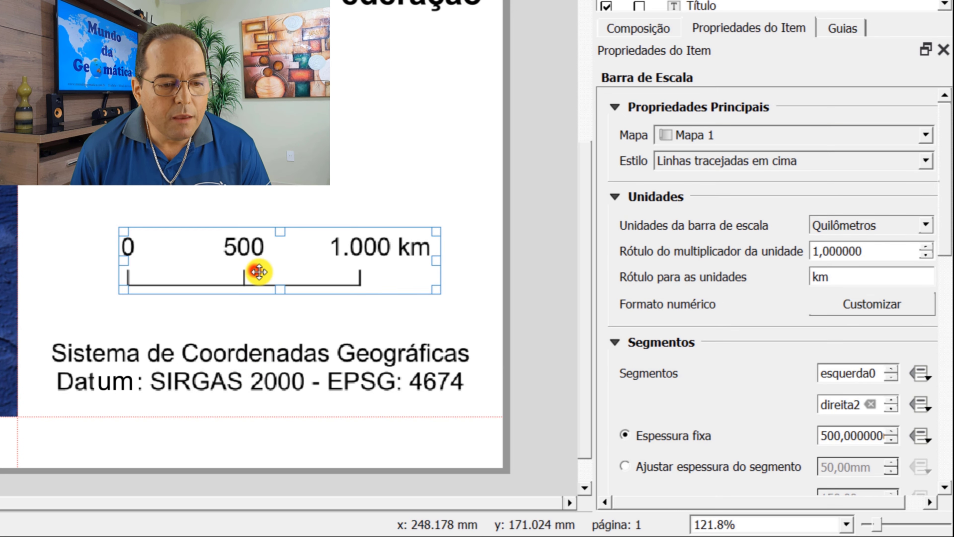
drag(258, 271, 262, 316)
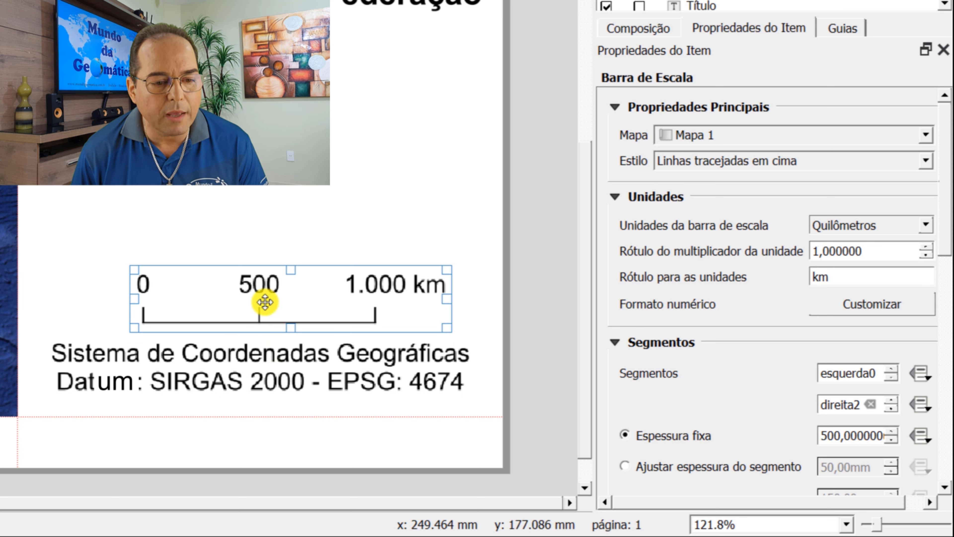
key(Up)
key(Up)
key(Up)
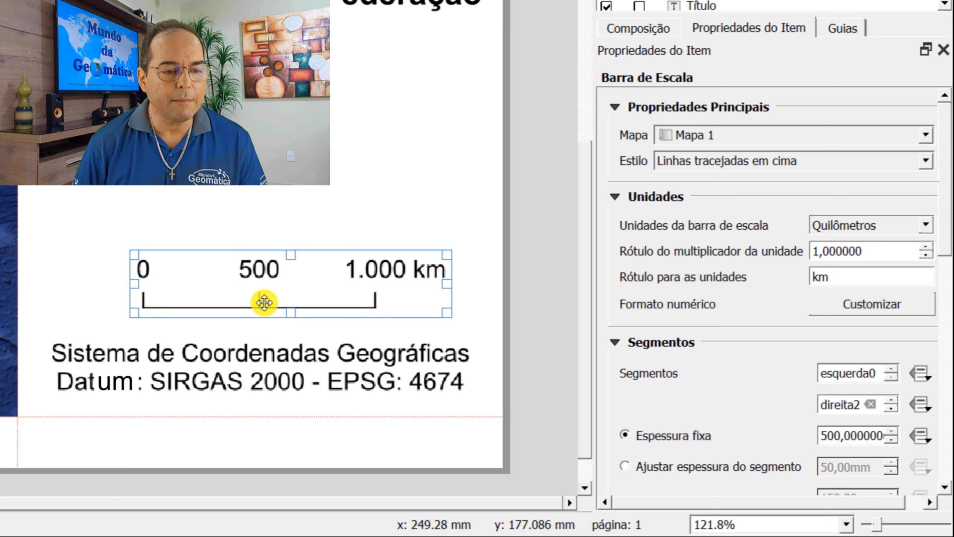
- Nudge the scale bar left to balance it above the coordinate system label, then deselect it
click(281, 209)
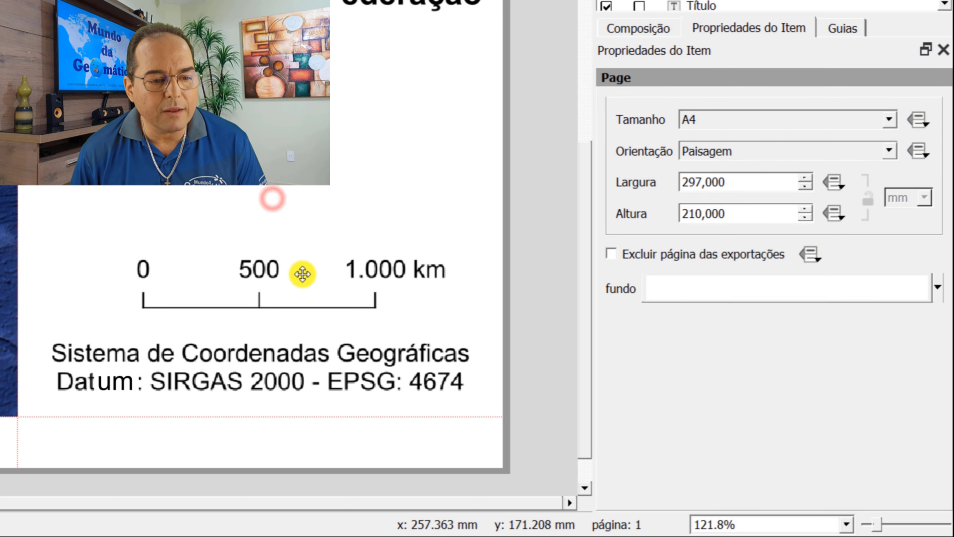
click(233, 296)
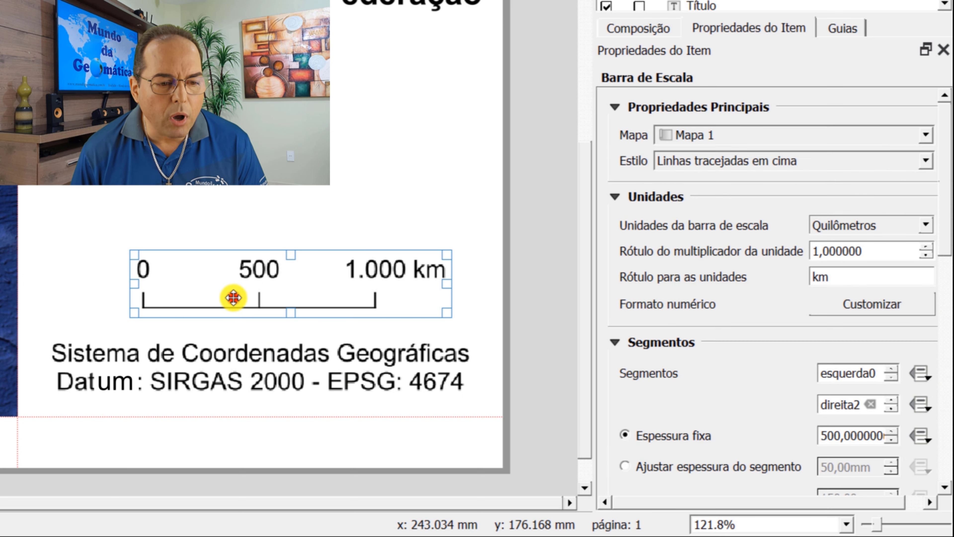
key(Left)
key(Left)
key(Left)
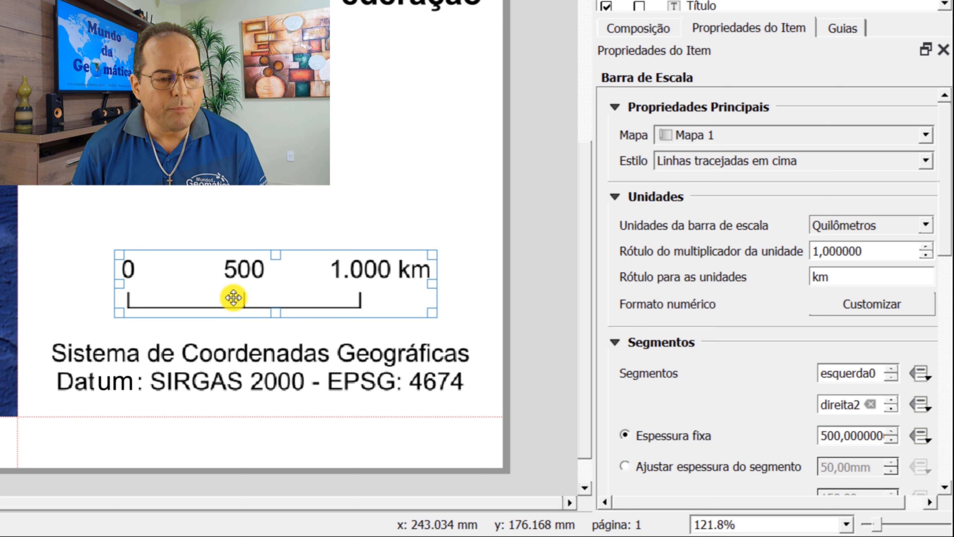
click(299, 209)
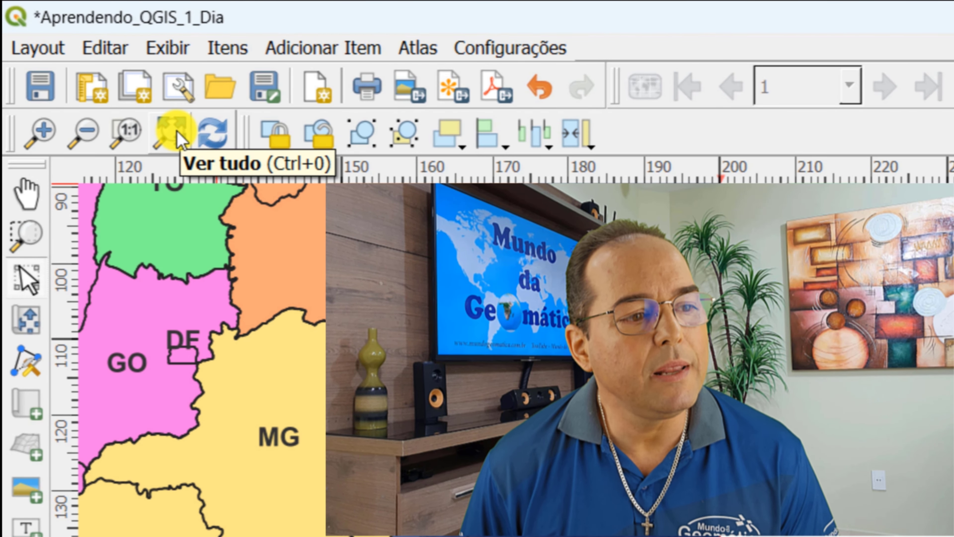
- Show the whole layout page and save the project
click(176, 137)
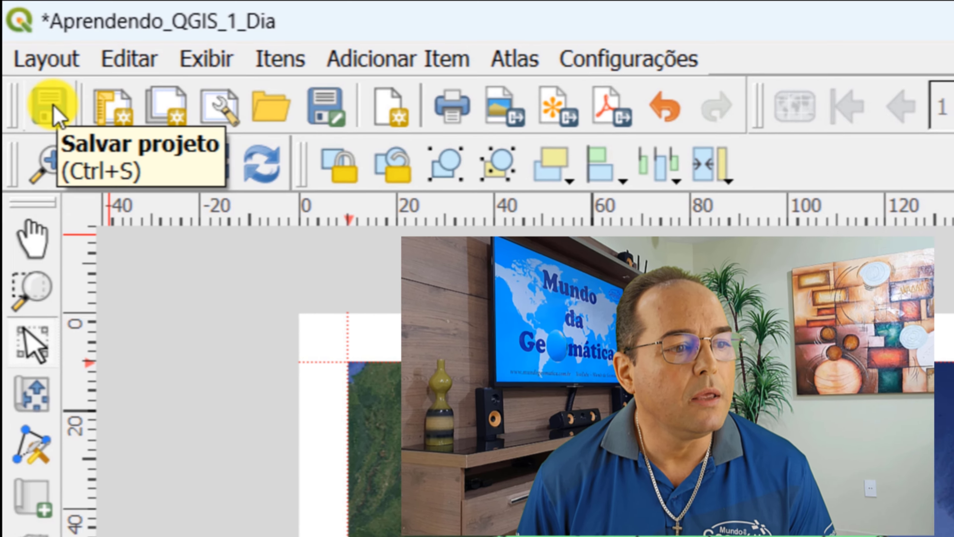
click(54, 113)
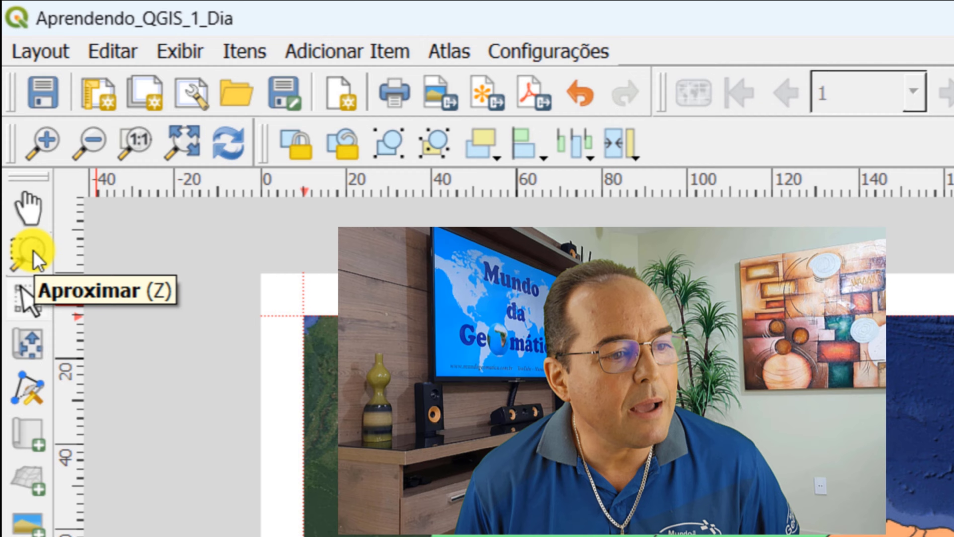
- Add a north arrow about 25.5 by 27 mm in the blank area between the legend and scale bar, shifting it slightly left
click(33, 272)
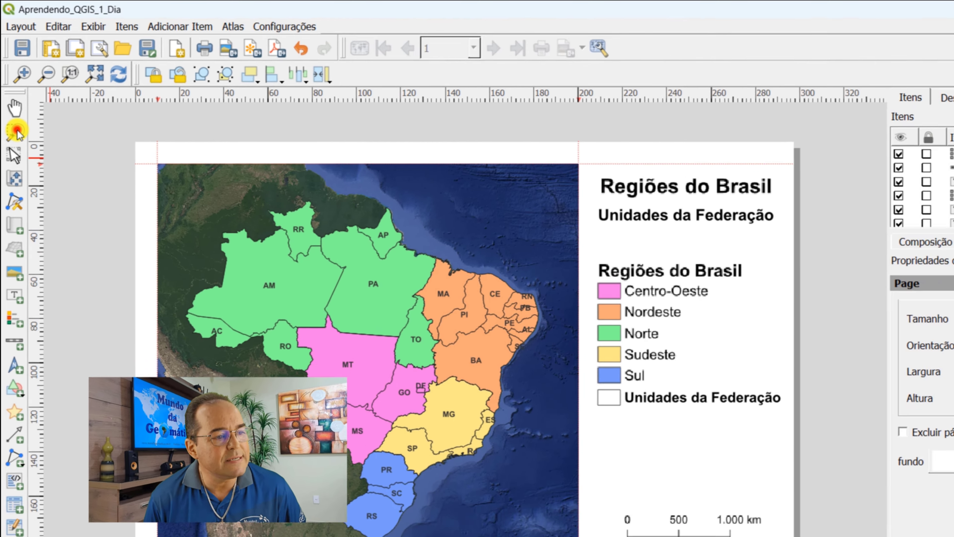
drag(546, 337, 804, 536)
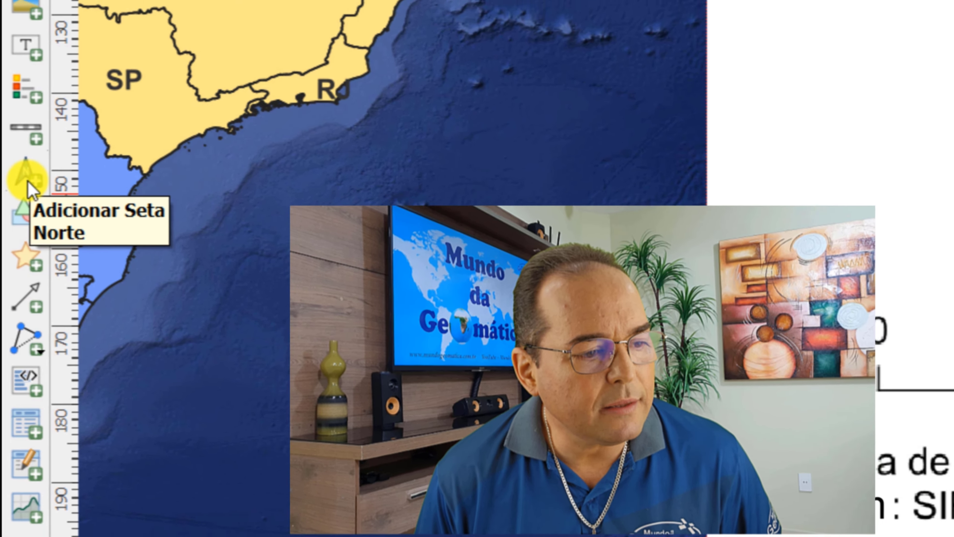
click(37, 155)
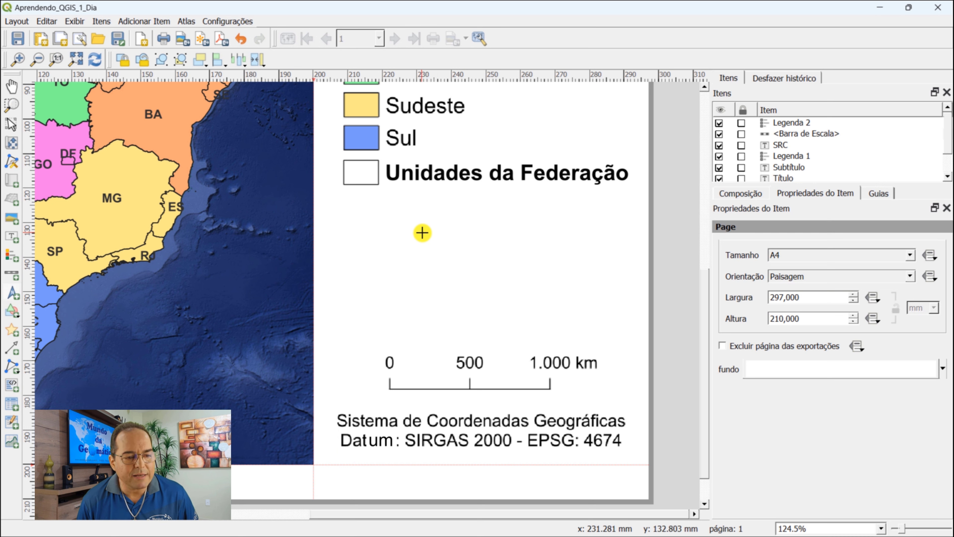
drag(428, 237, 509, 326)
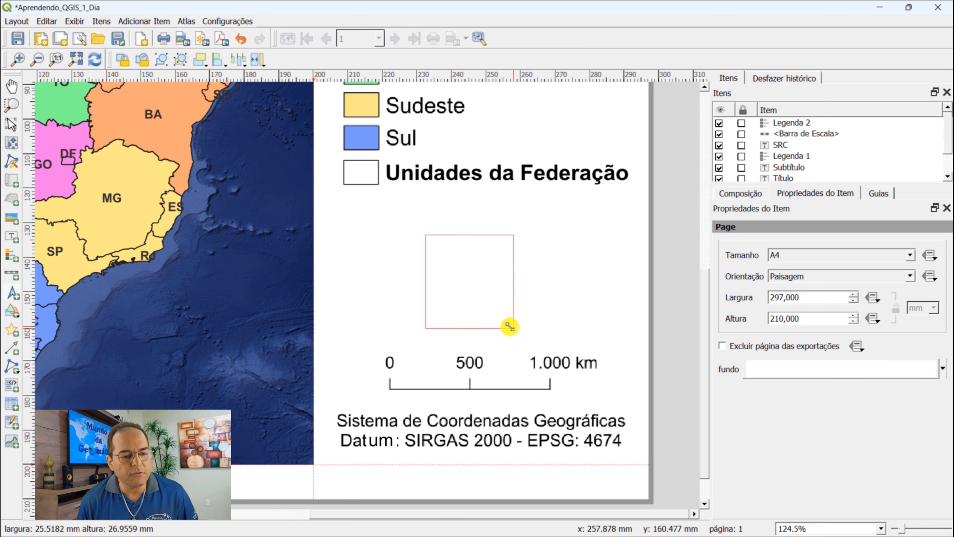
click(456, 290)
drag(470, 293, 439, 296)
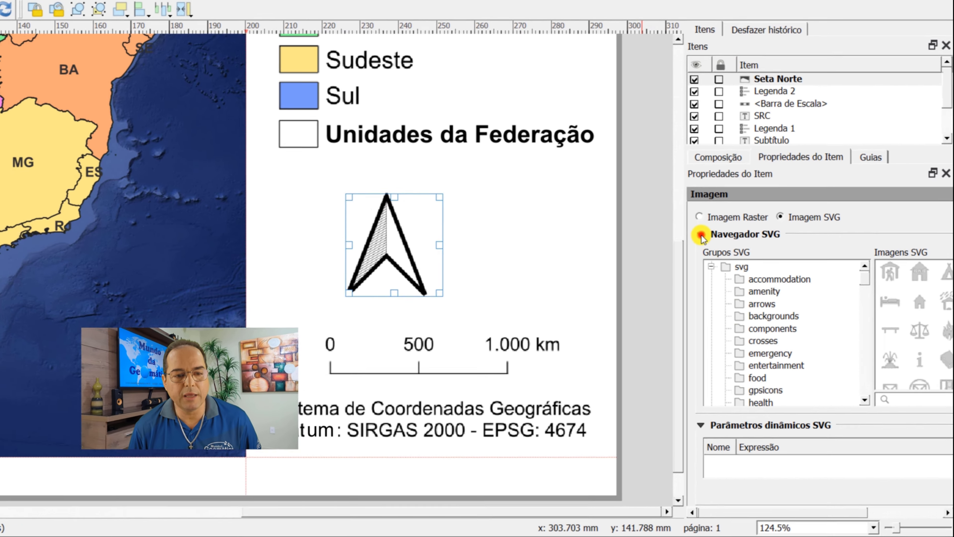
- Replace the north arrow's image with the four-pointed star NorthArrow_06.svg from the arrows SVG group
click(609, 129)
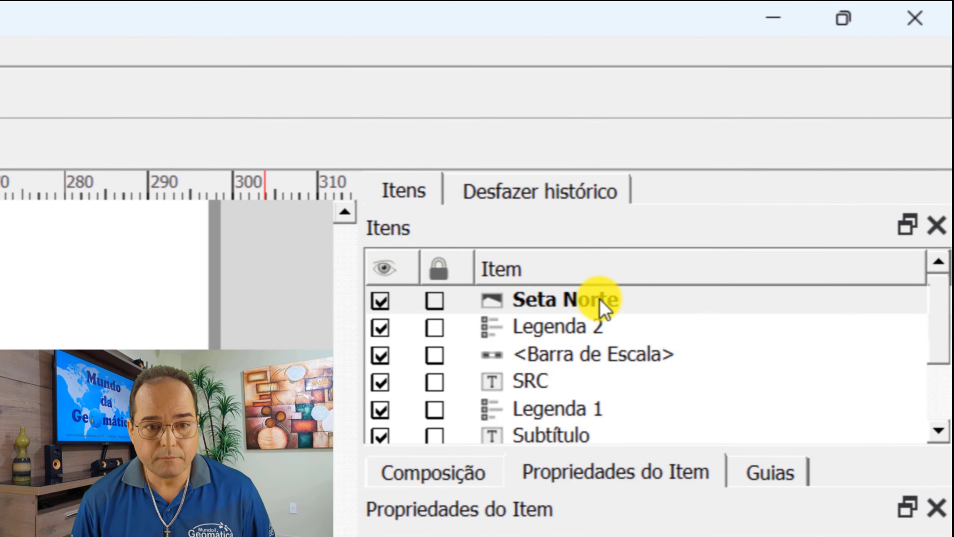
click(809, 125)
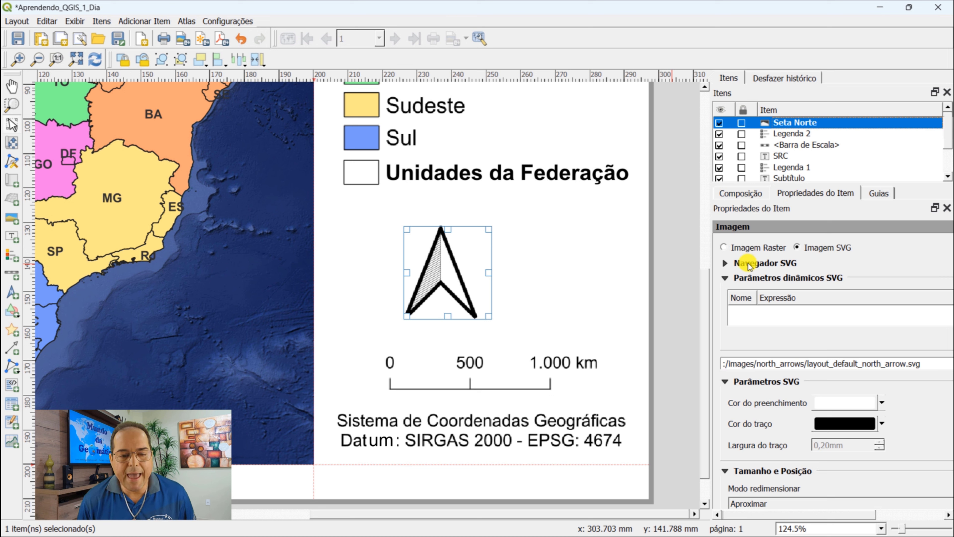
click(726, 279)
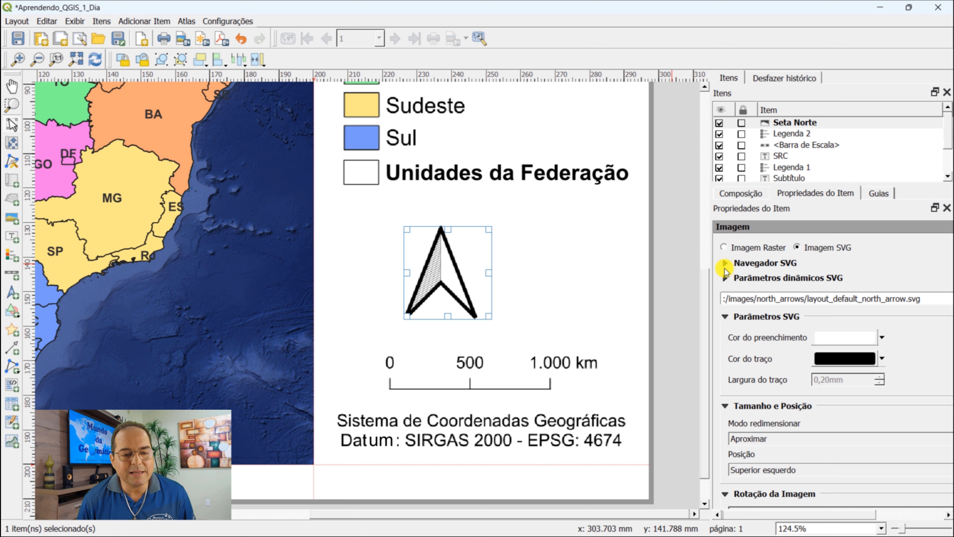
click(725, 264)
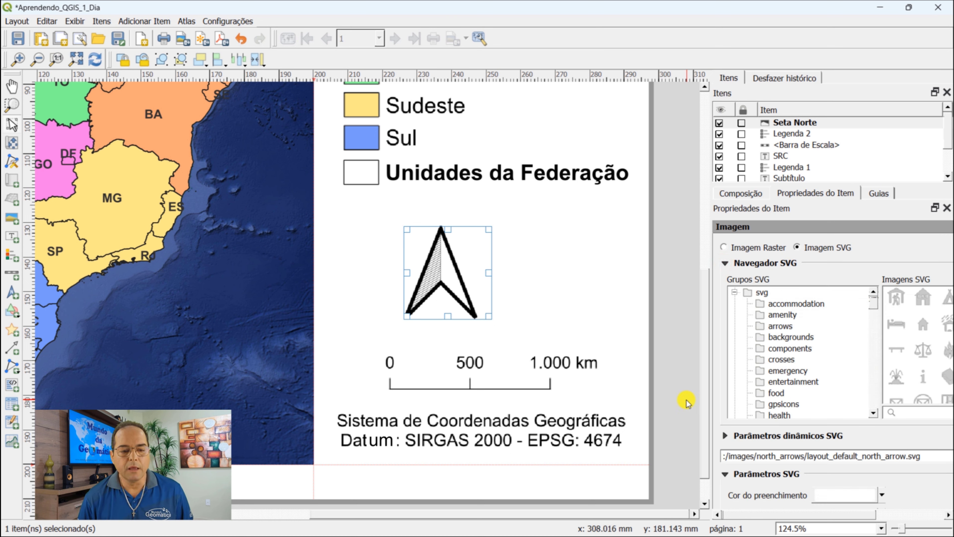
drag(710, 389, 507, 373)
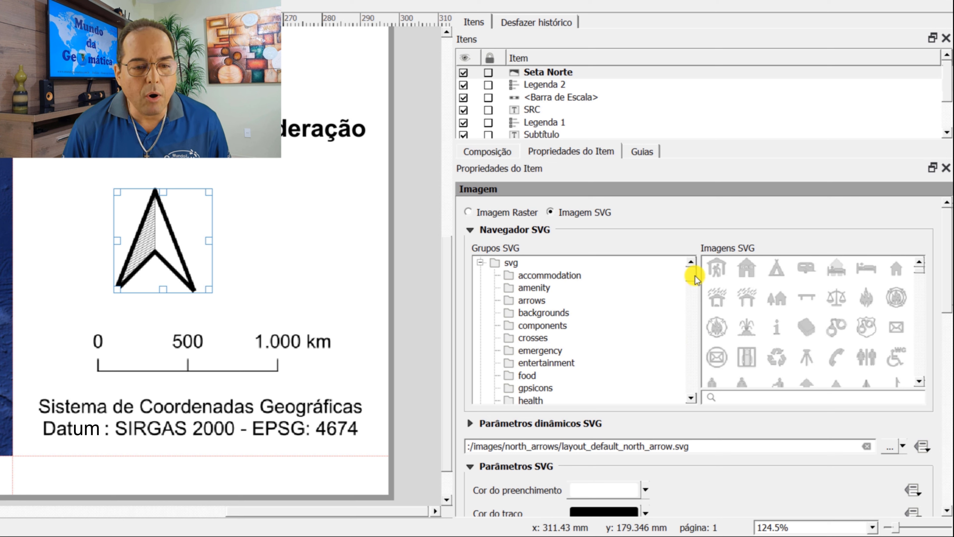
click(535, 301)
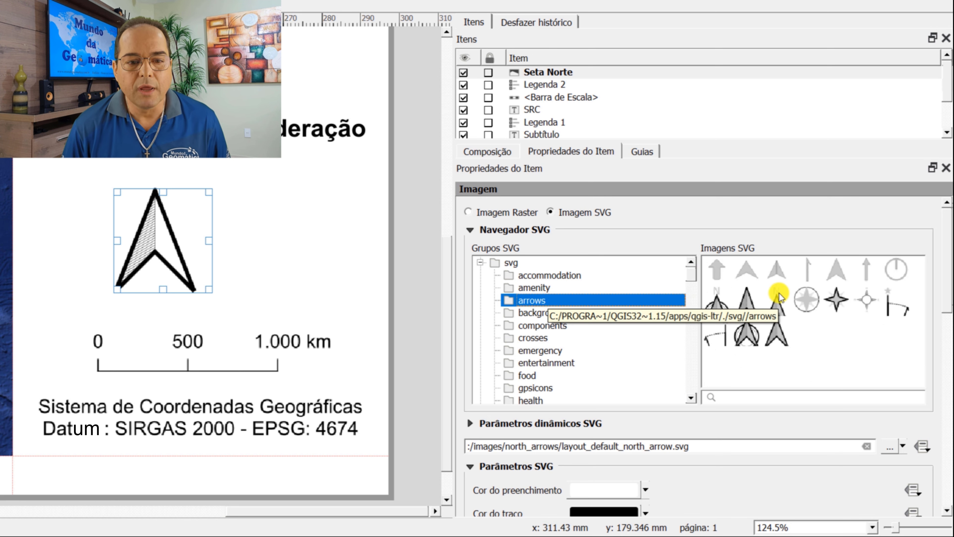
click(839, 303)
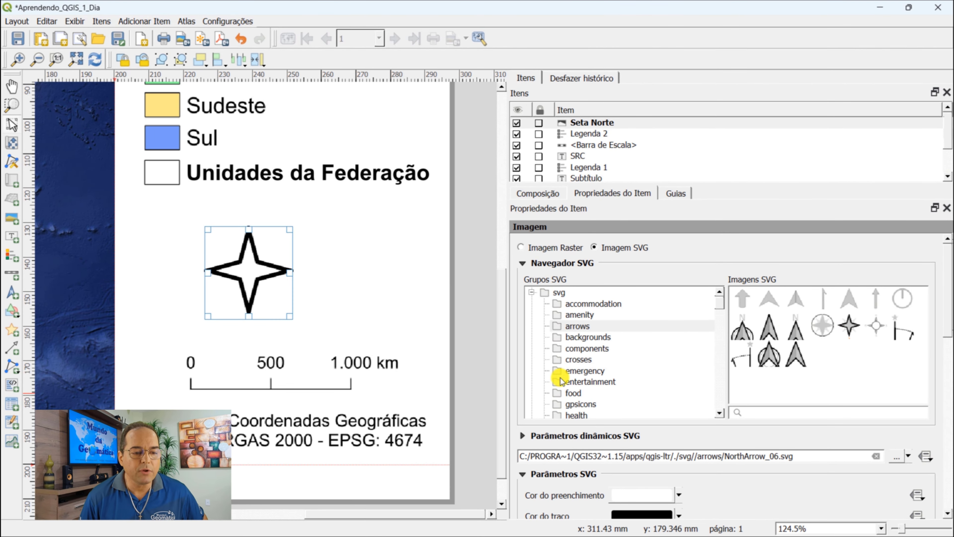
- Move the north arrow down so it sits just above the scale bar's 500 mark with a small gap, then deselect it
drag(508, 382, 724, 384)
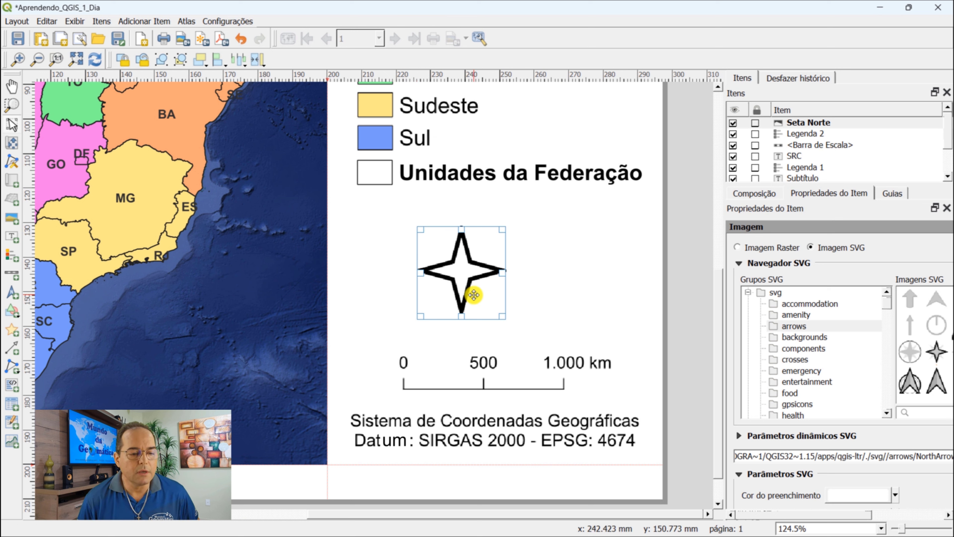
drag(463, 289, 480, 339)
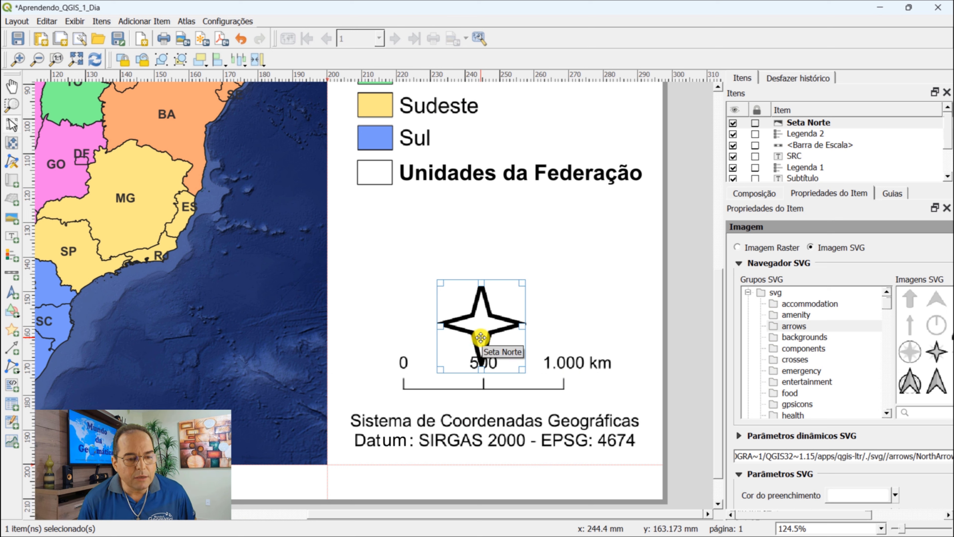
key(Up)
key(Up)
key(Up)
key(Up)
key(Up)
key(Up)
key(Up)
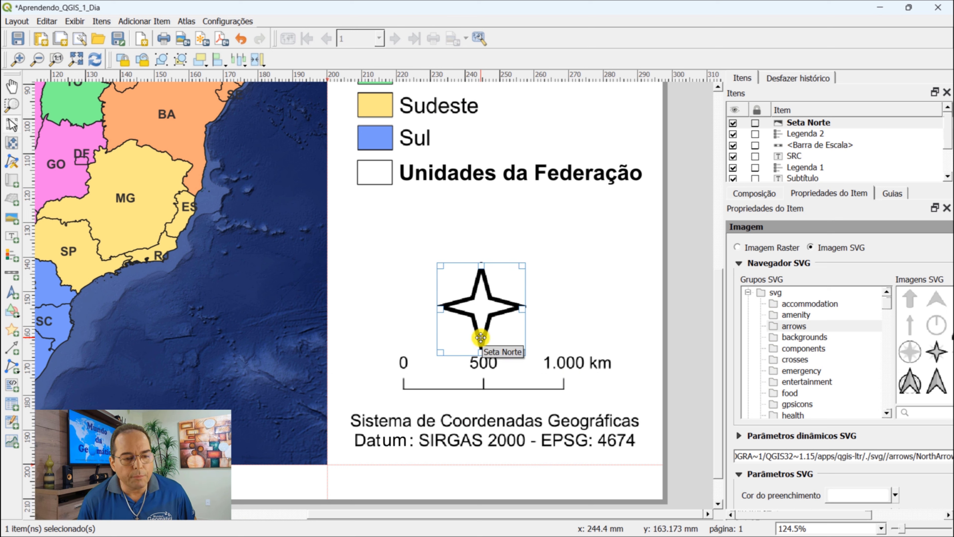
key(Up)
key(Up)
key(Up)
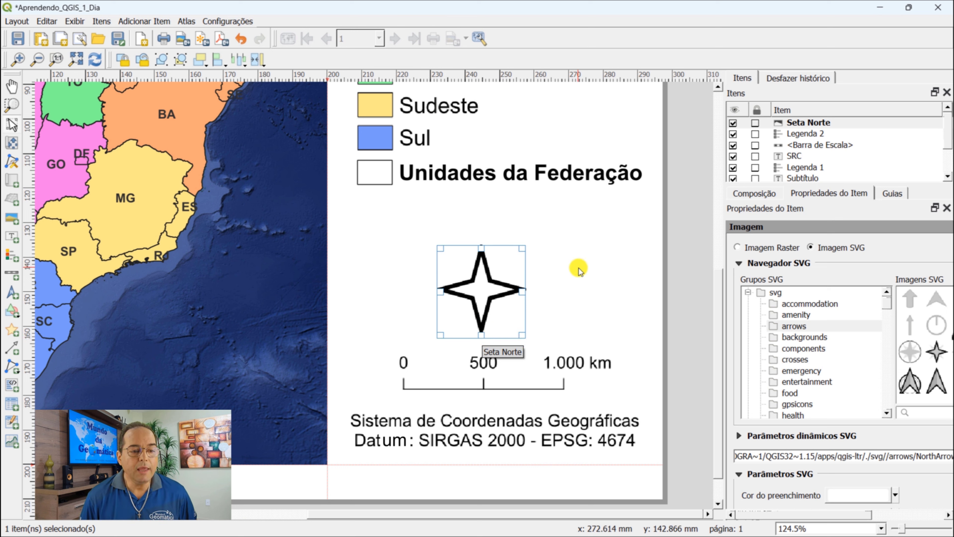
click(545, 248)
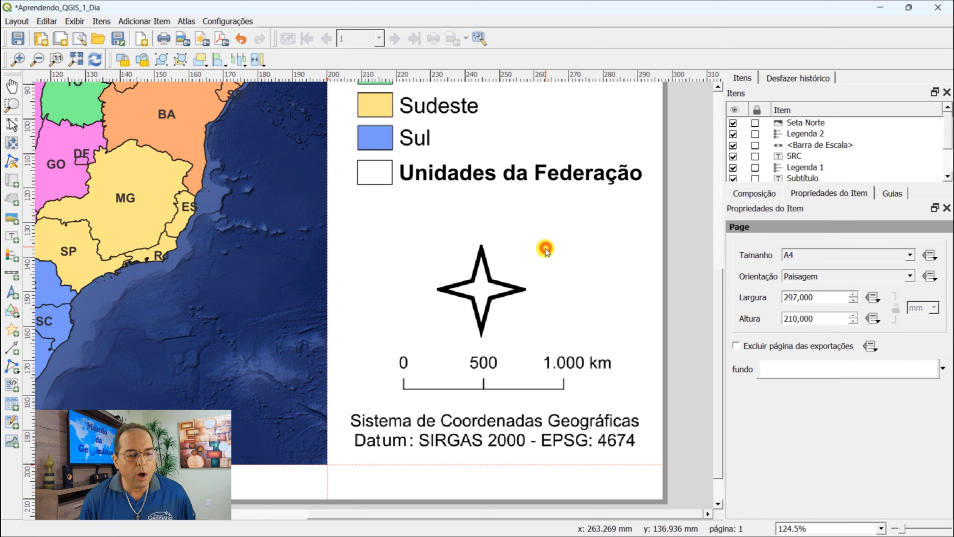
- Duplicate the coordinate system label and place the copy between the legend and the north arrow
click(485, 297)
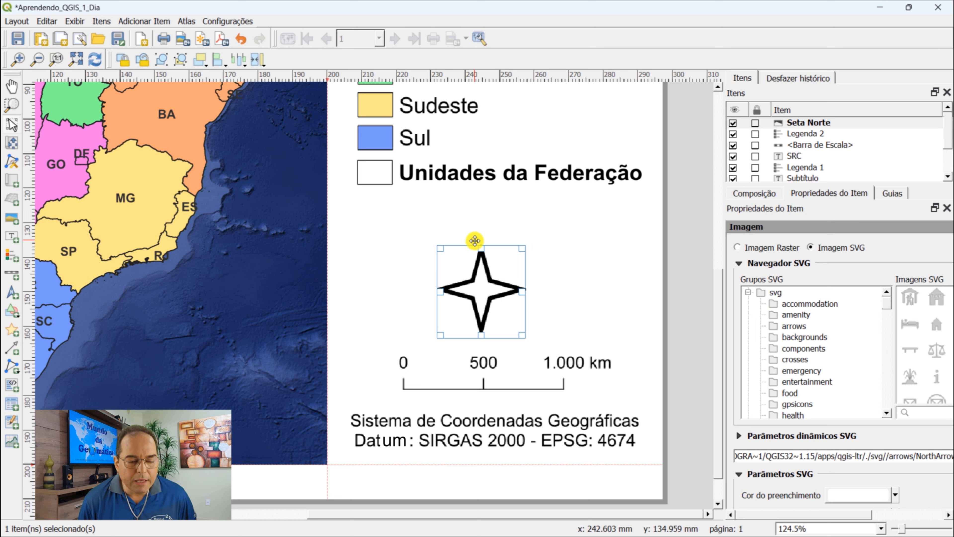
click(469, 429)
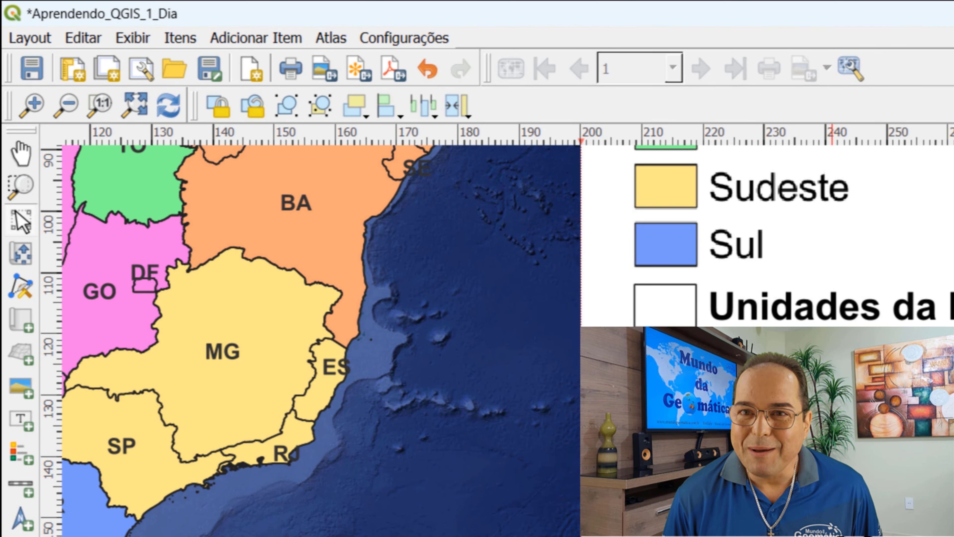
click(86, 38)
click(127, 191)
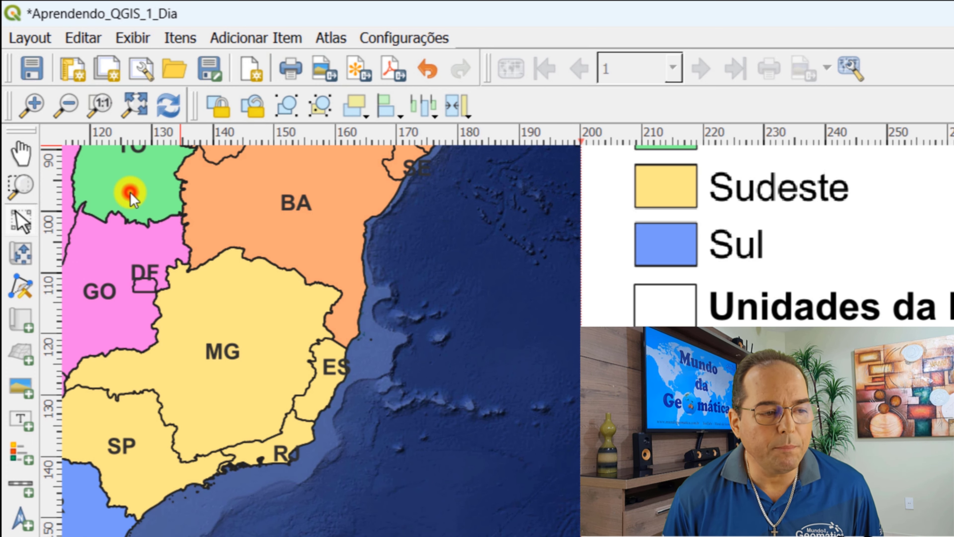
click(84, 37)
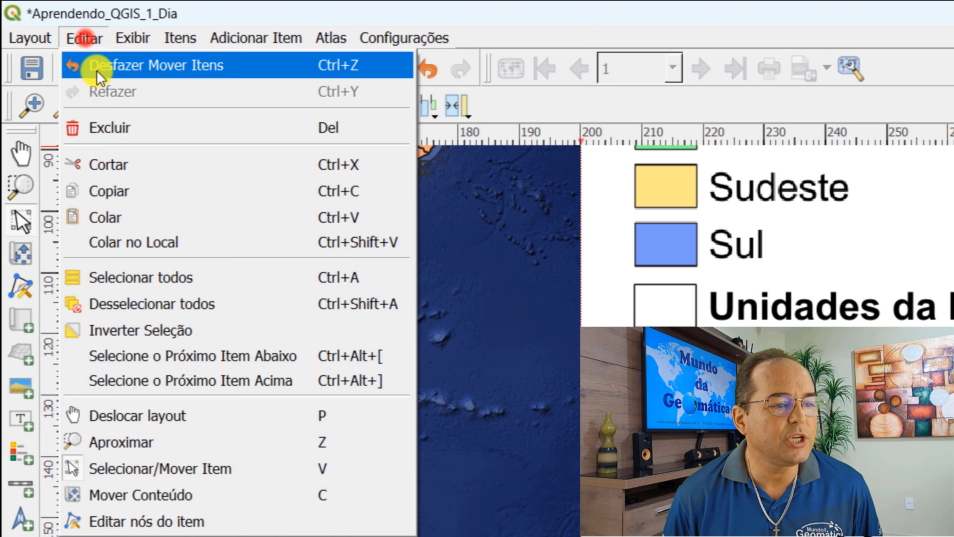
click(138, 217)
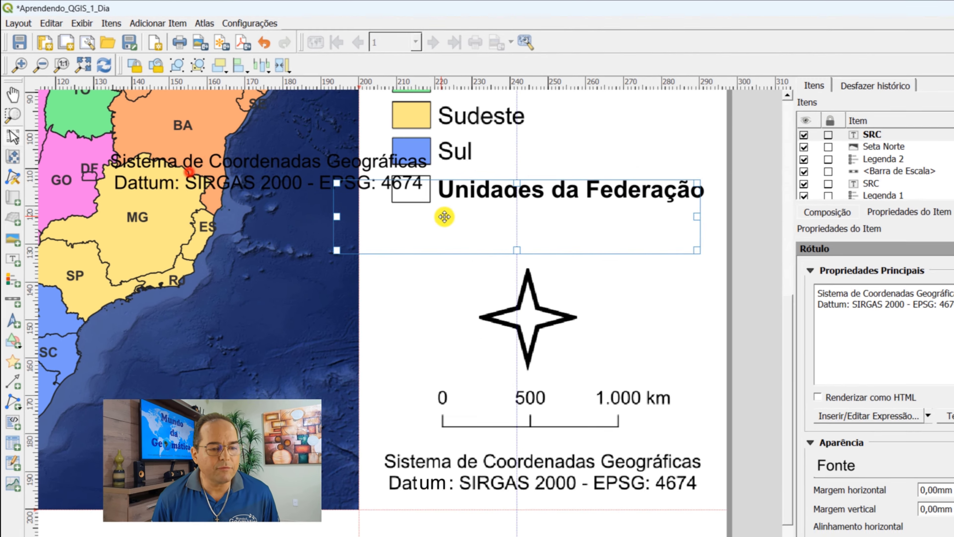
drag(444, 216, 486, 244)
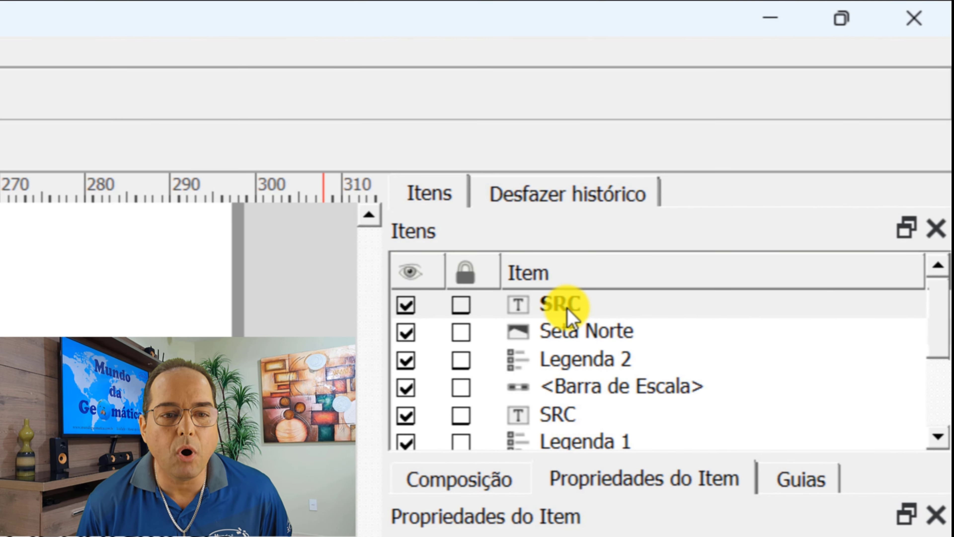
- Rename the copied label's item as N and replace its text with N
double_click(567, 311)
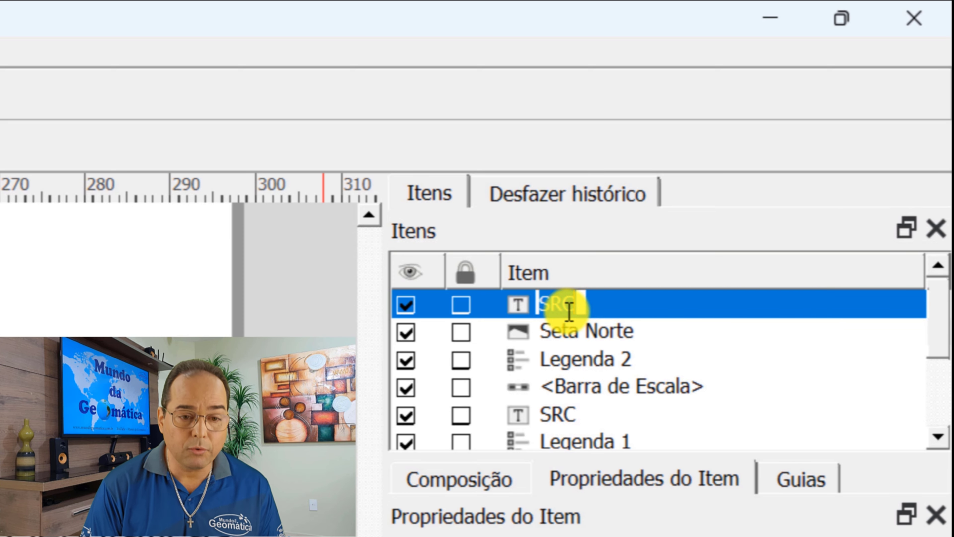
text(N)
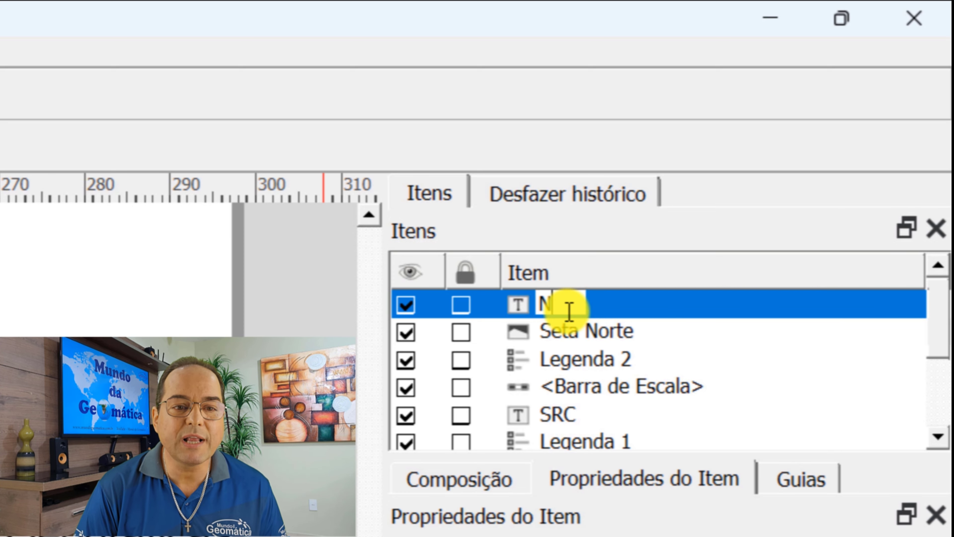
key(Return)
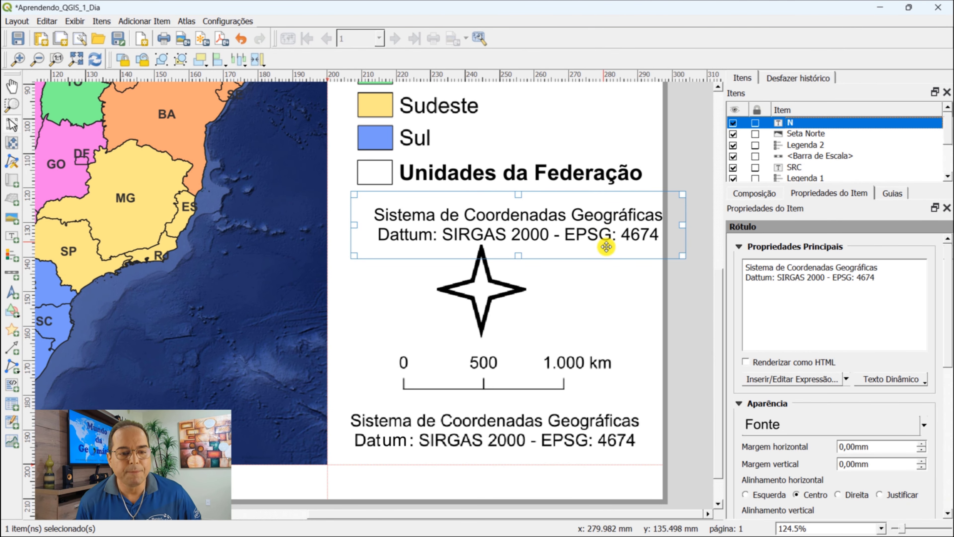
drag(889, 279, 739, 267)
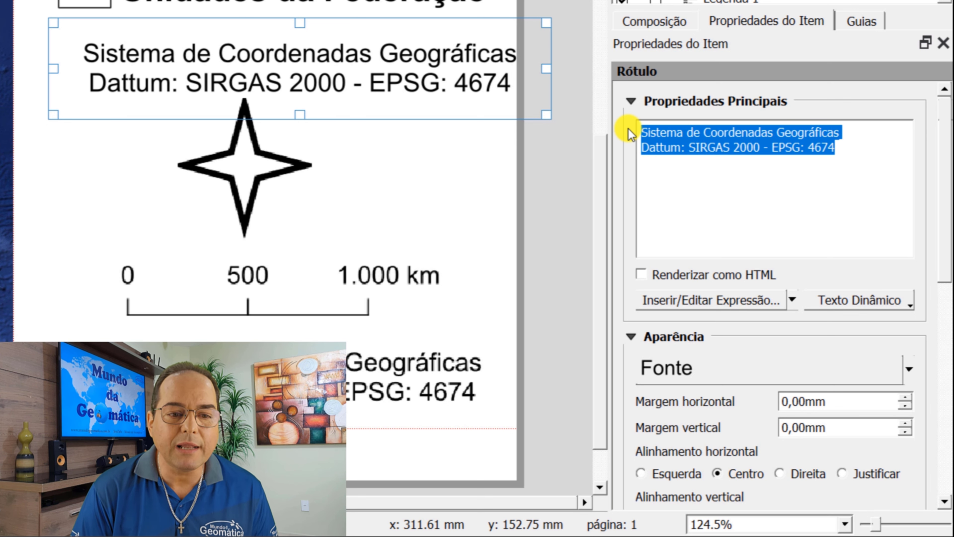
text(N)
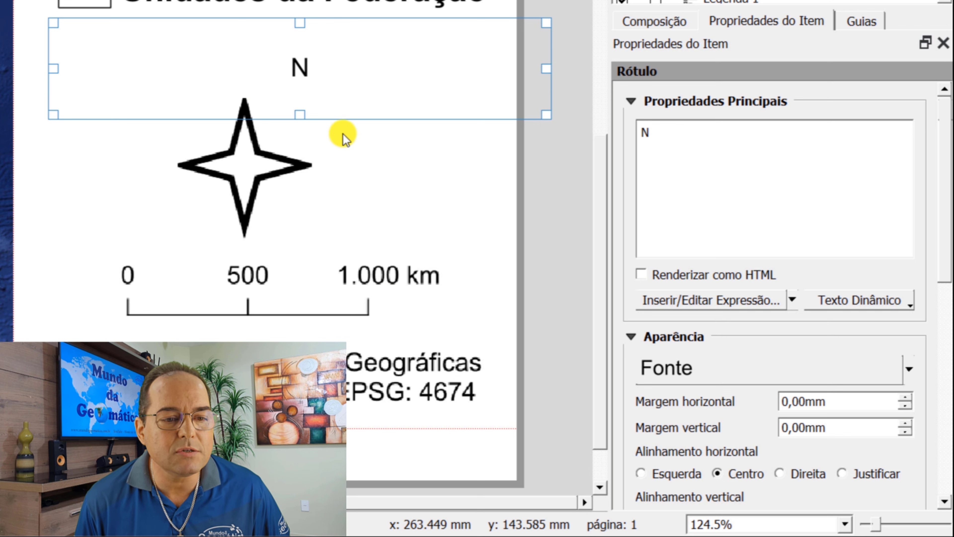
- Shrink the N label's frame to fit the letter, place it directly above the north arrow's upper tip, and deselect it
drag(547, 67, 103, 77)
drag(76, 117, 247, 76)
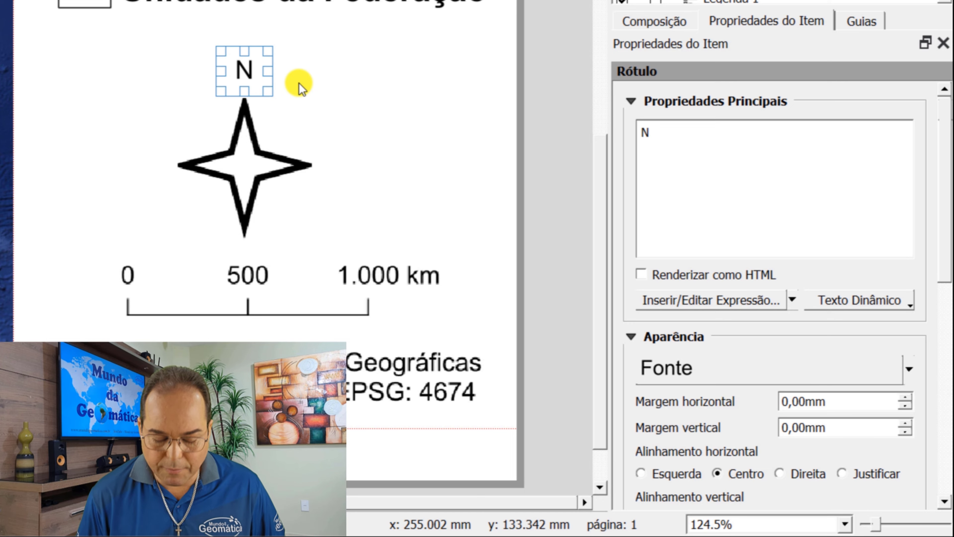
key(Down)
key(Down)
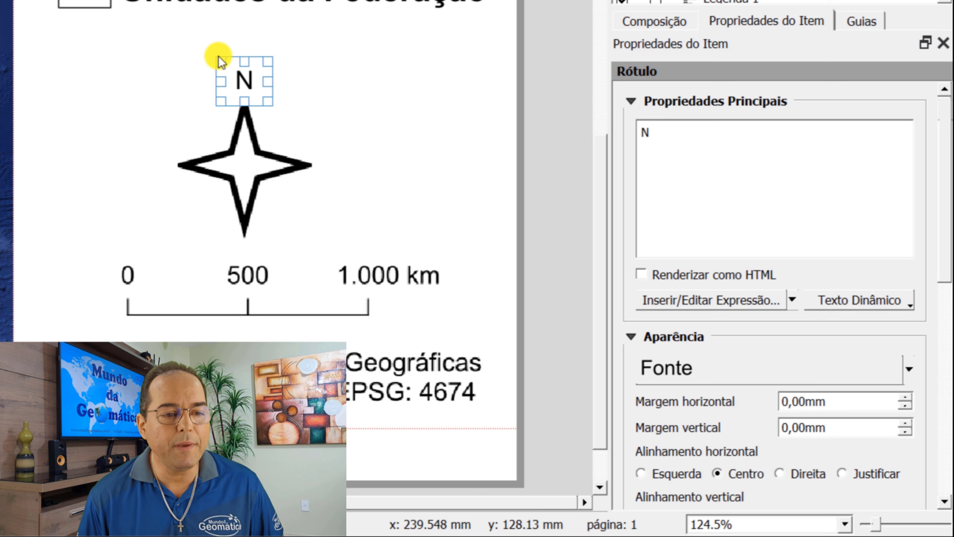
click(383, 64)
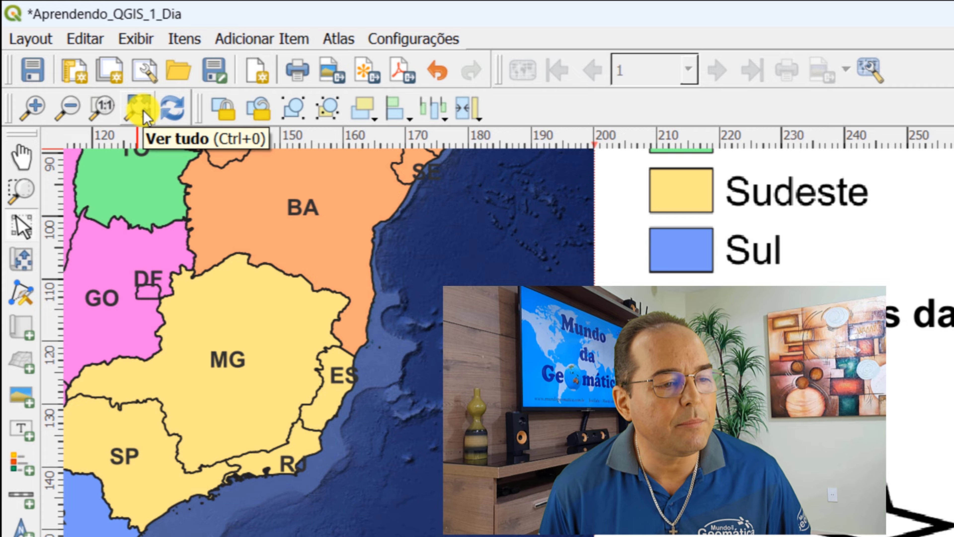
- Fit the full layout page in view and save the project with the finished north arrow
click(142, 113)
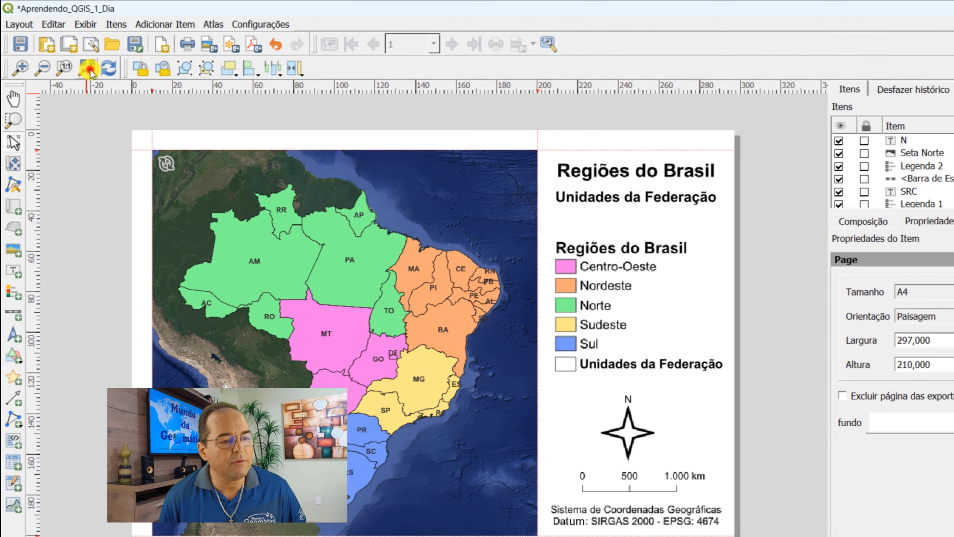
click(18, 38)
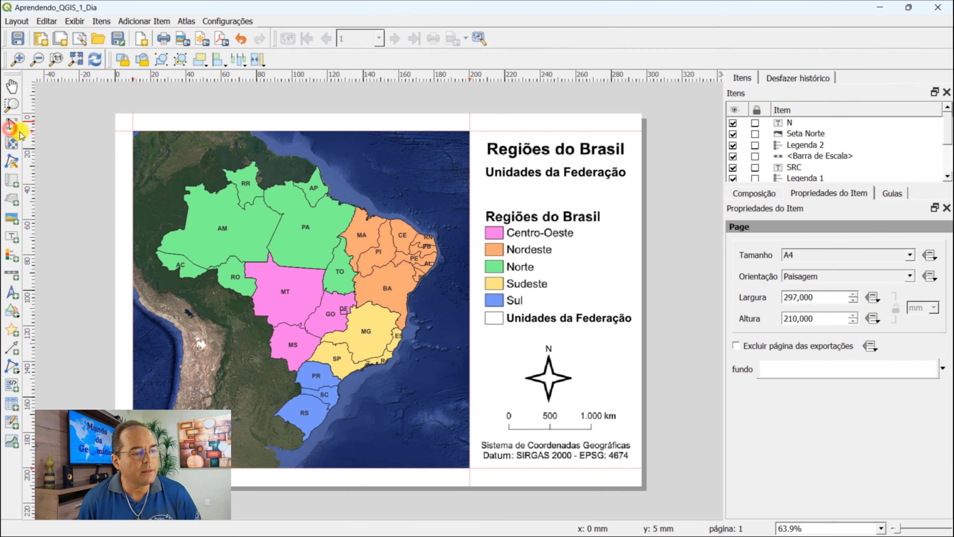
- Enable a frame (Moldura) around the main map, Mapa 1, keeping the black 0,30 mm line
click(18, 130)
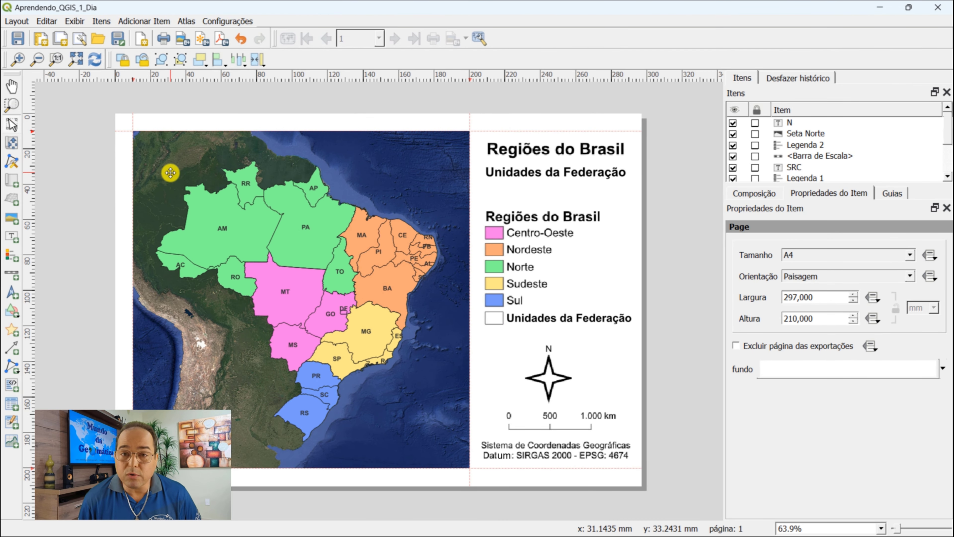
click(176, 155)
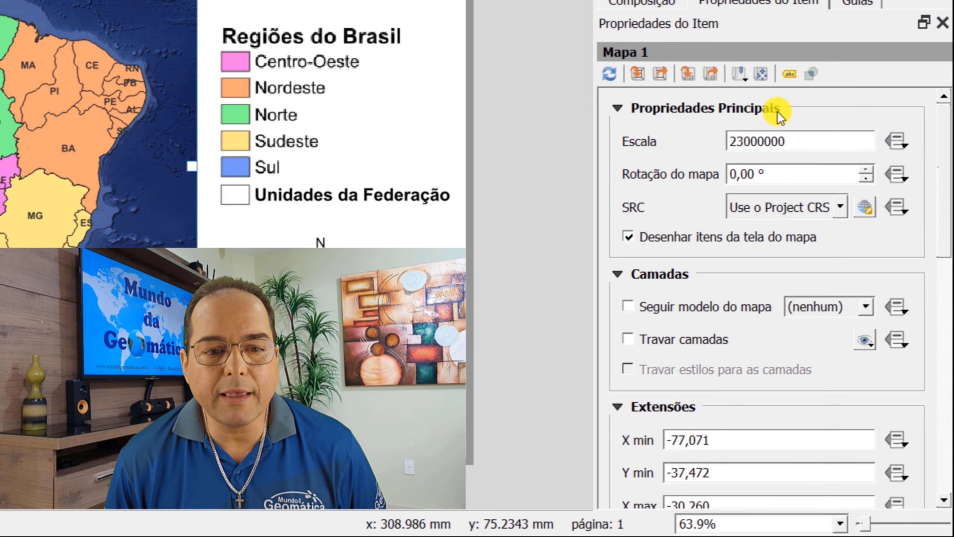
click(618, 107)
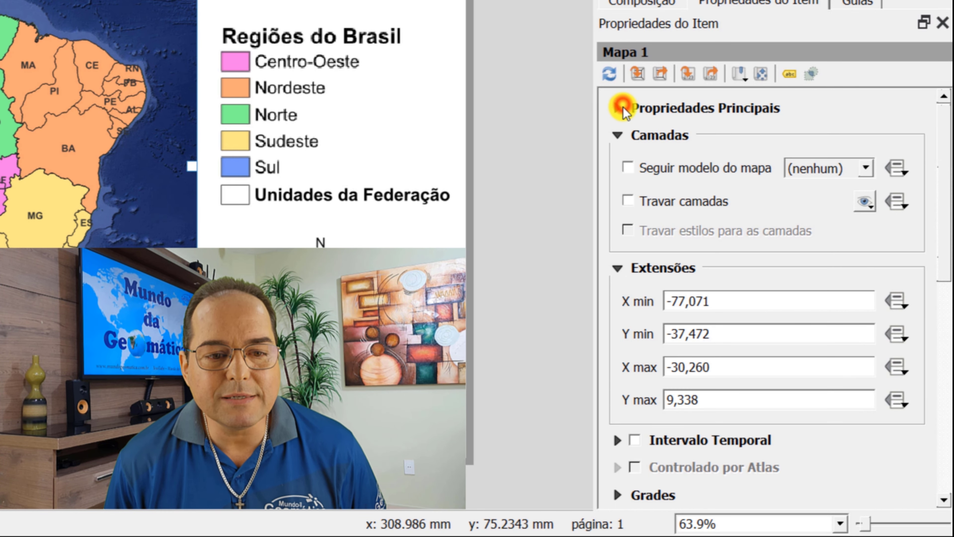
click(617, 136)
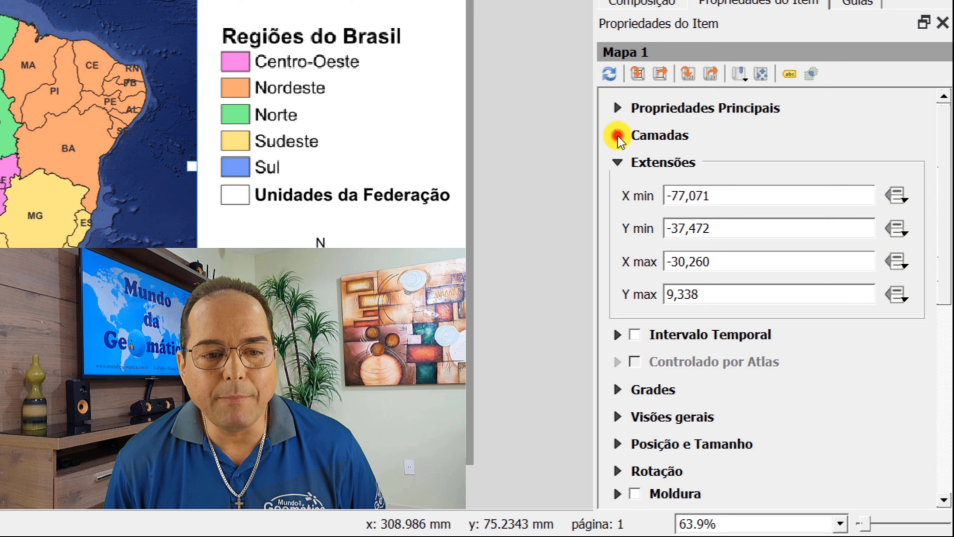
click(616, 163)
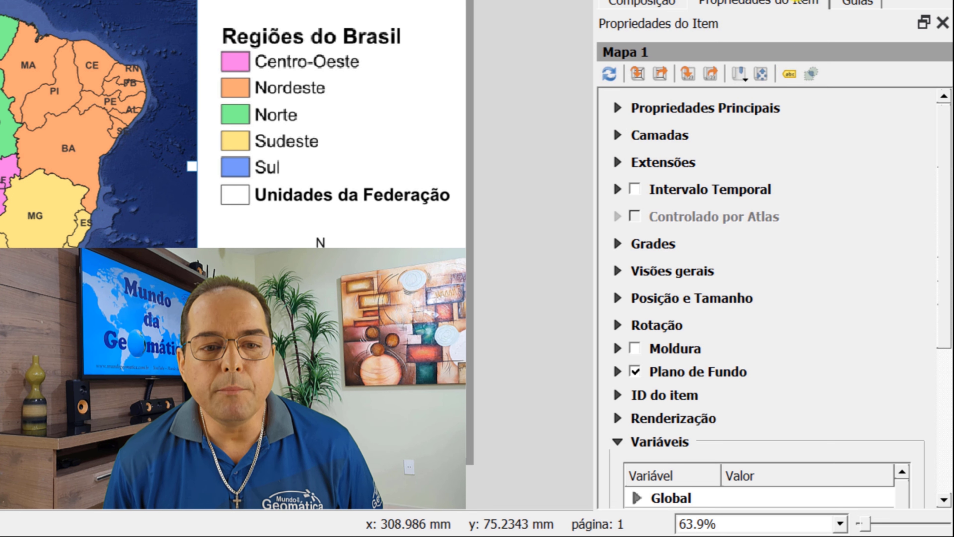
scroll(788, 46, down, 1)
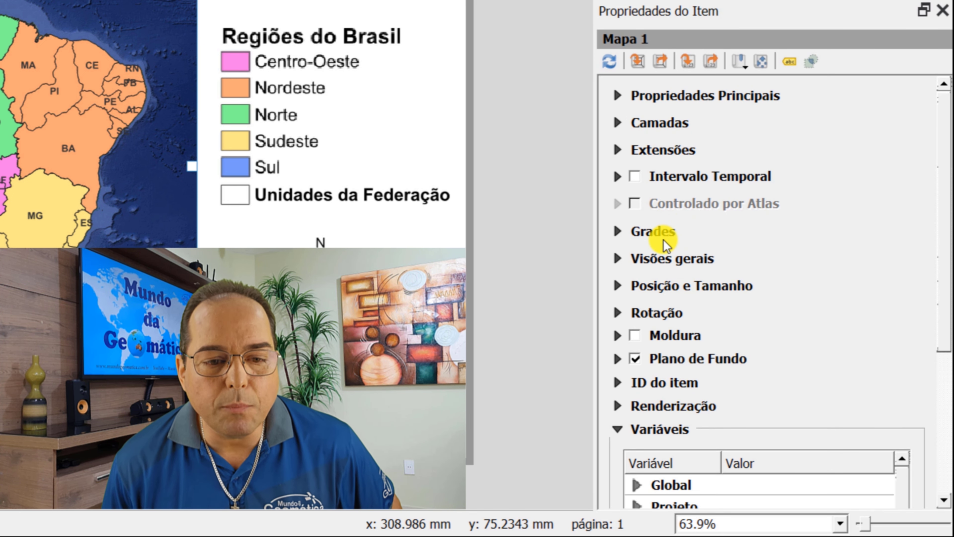
click(635, 334)
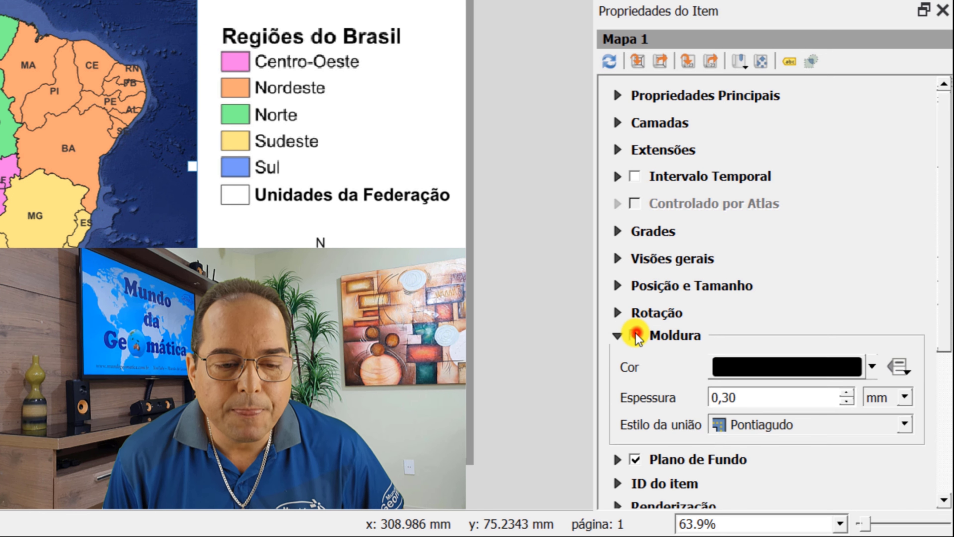
click(616, 335)
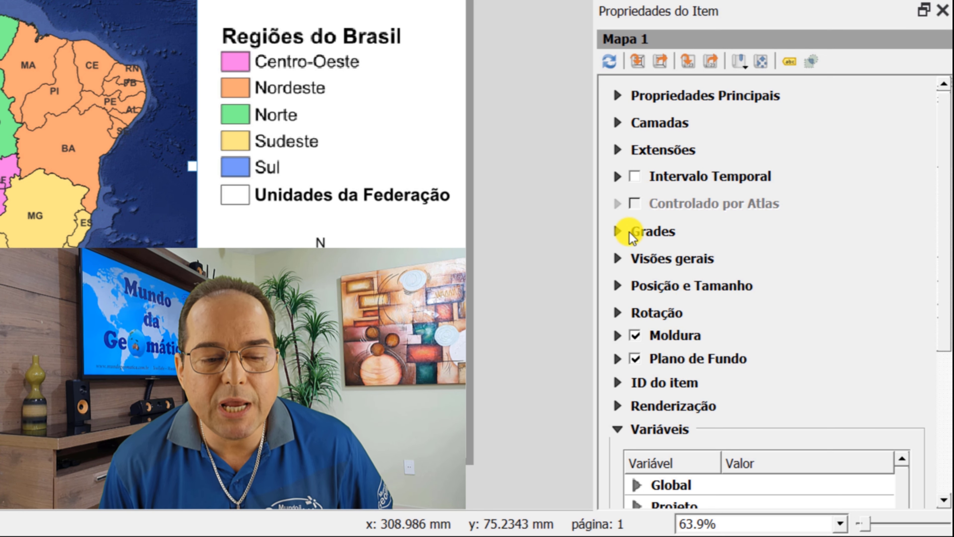
- Add a coordinate grid to the main map and set its type to Apenas molduras e anotações
click(619, 231)
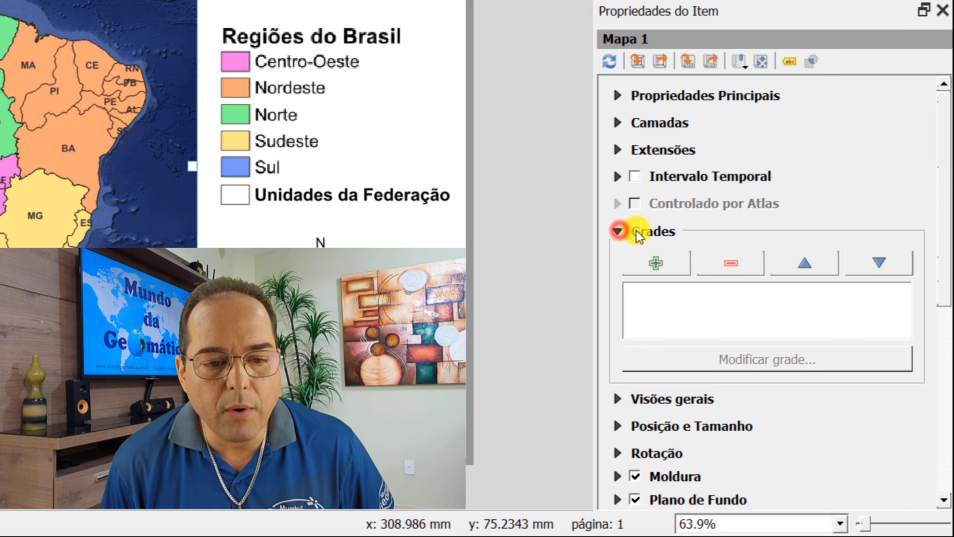
click(655, 263)
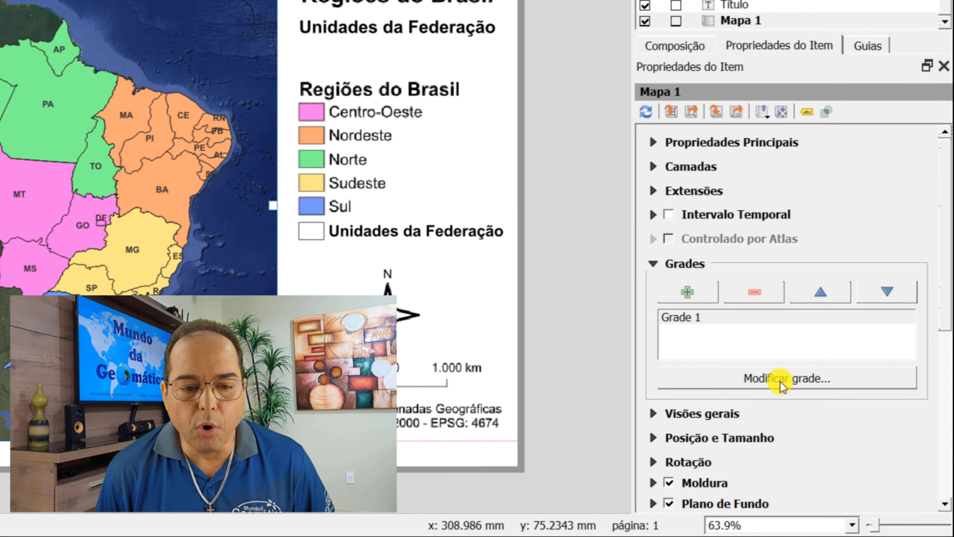
click(759, 358)
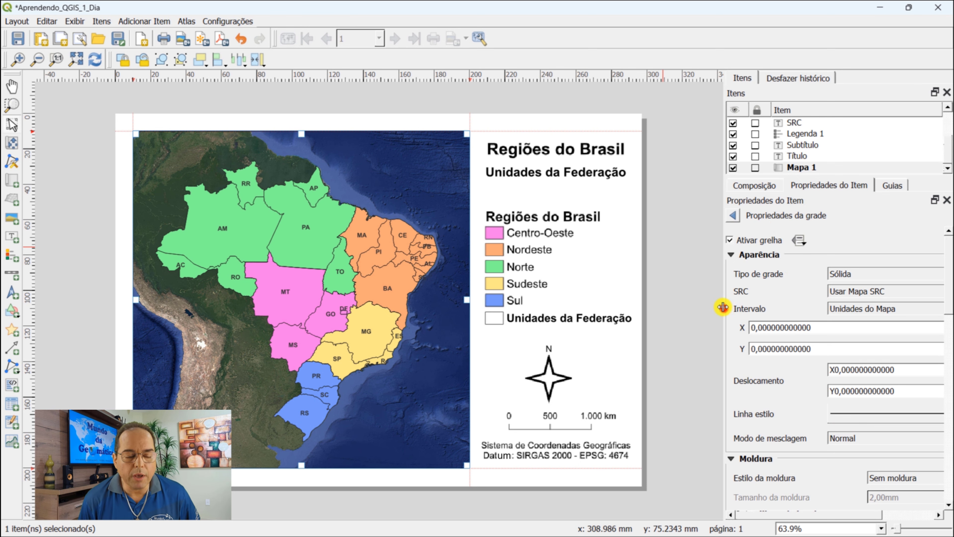
drag(723, 307, 636, 299)
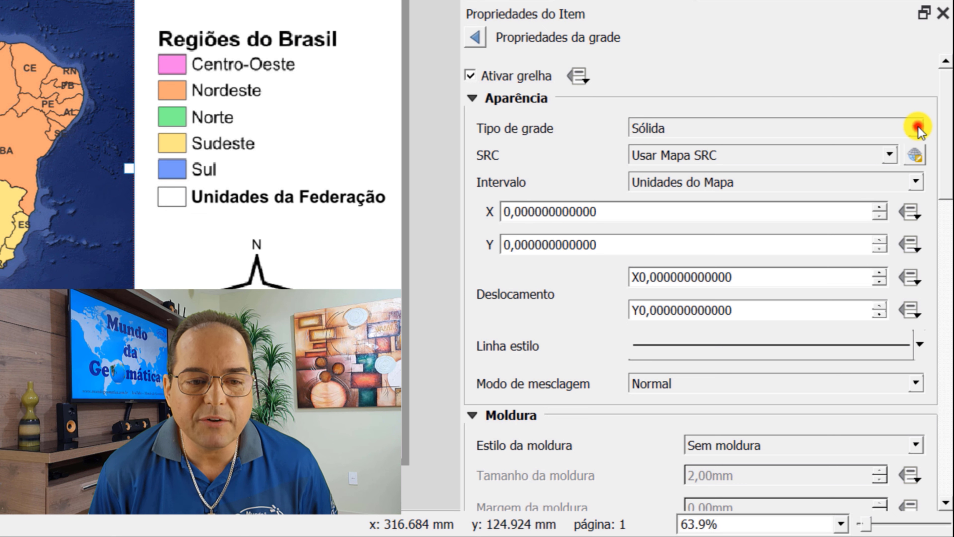
click(916, 128)
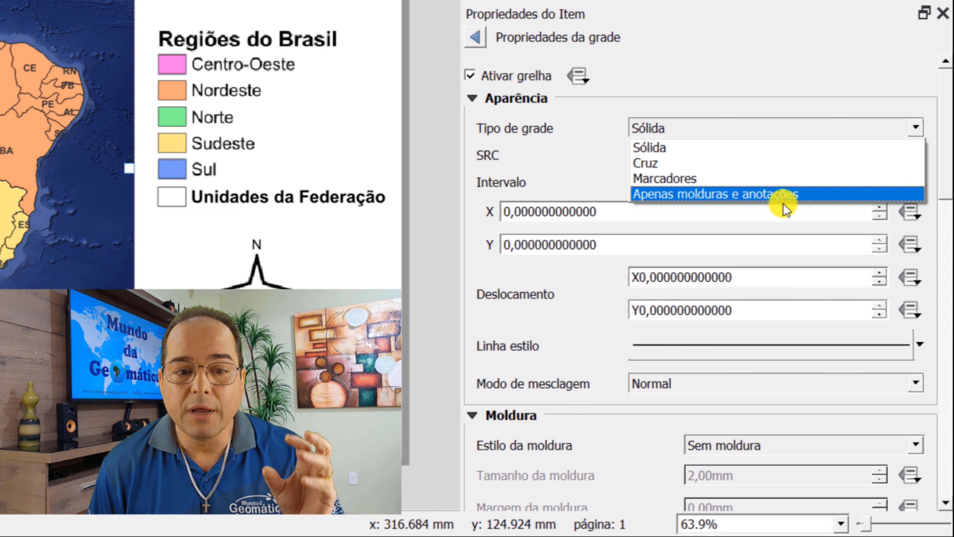
click(784, 195)
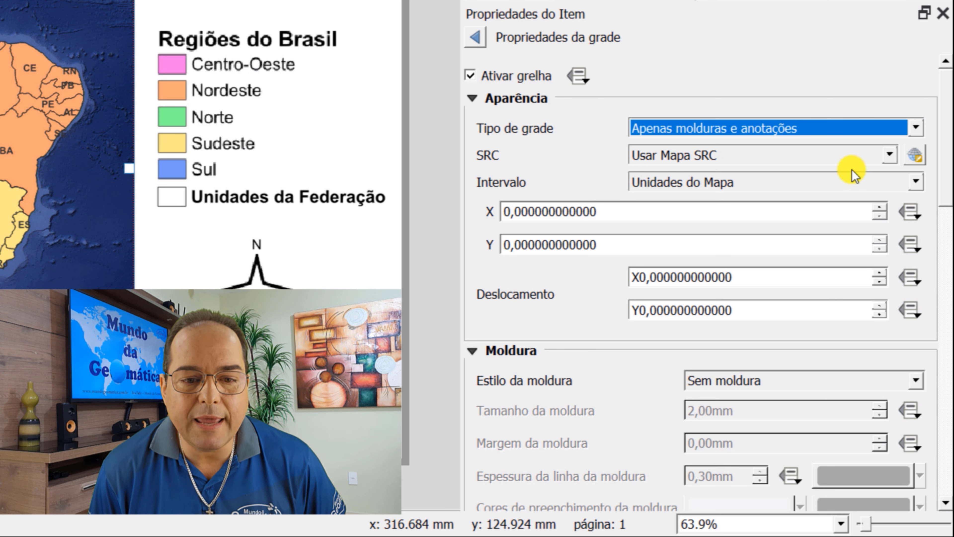
- Set the grid's SRC to the project's EPSG:4674 - SIRGAS 2000 and its X and Y intervals to 5 map units
click(889, 155)
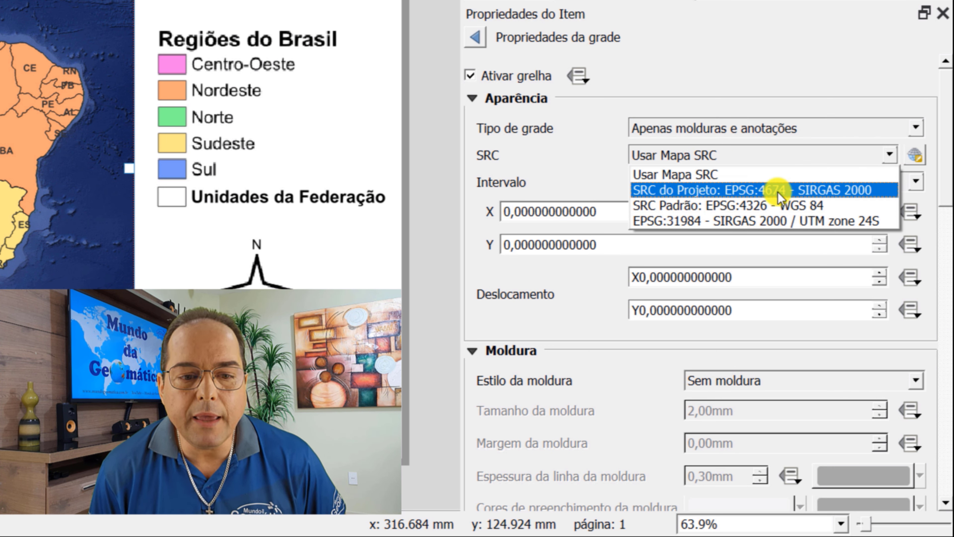
click(796, 189)
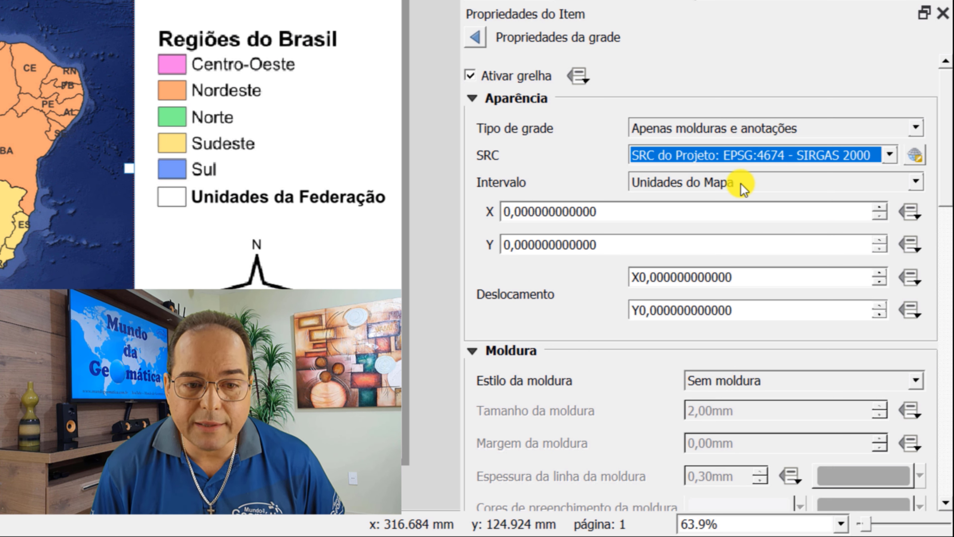
click(511, 211)
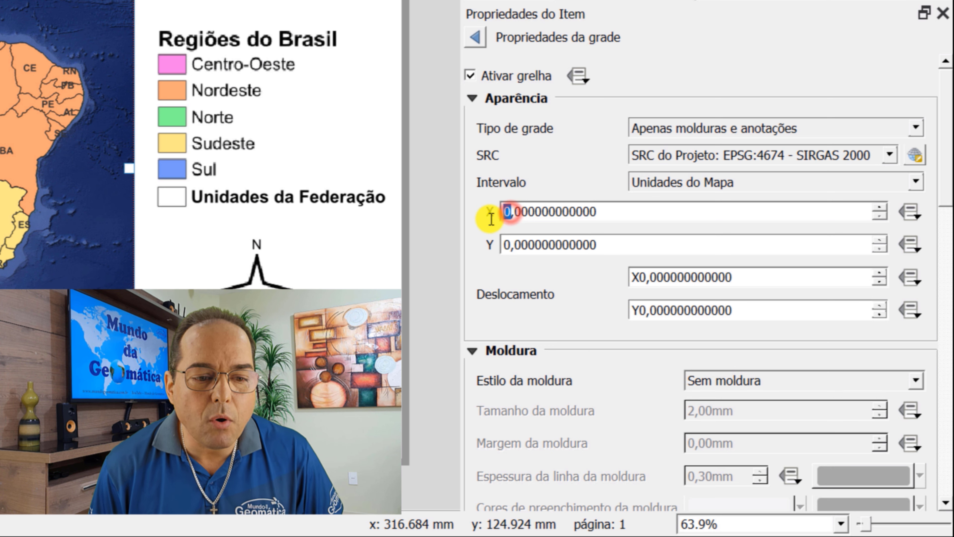
drag(496, 209, 522, 213)
text(5)
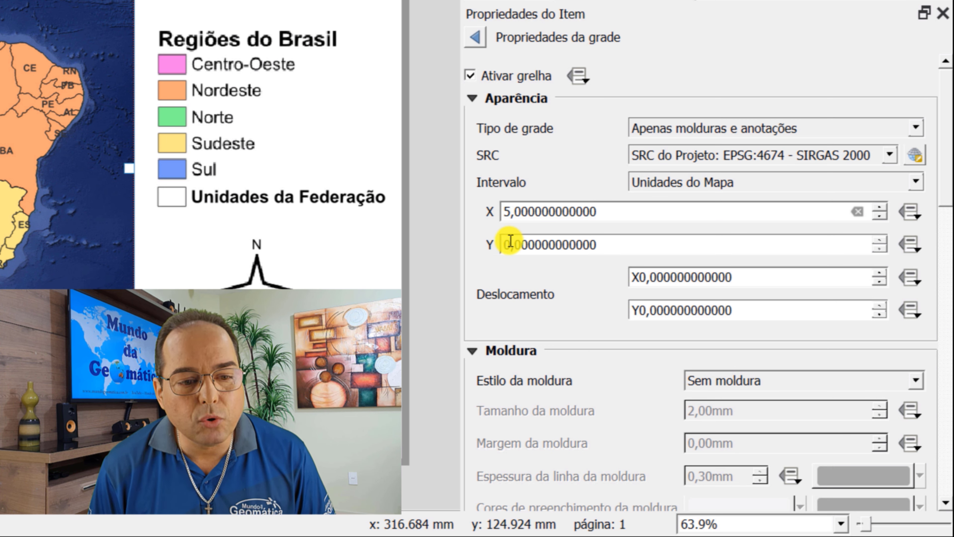
text(5)
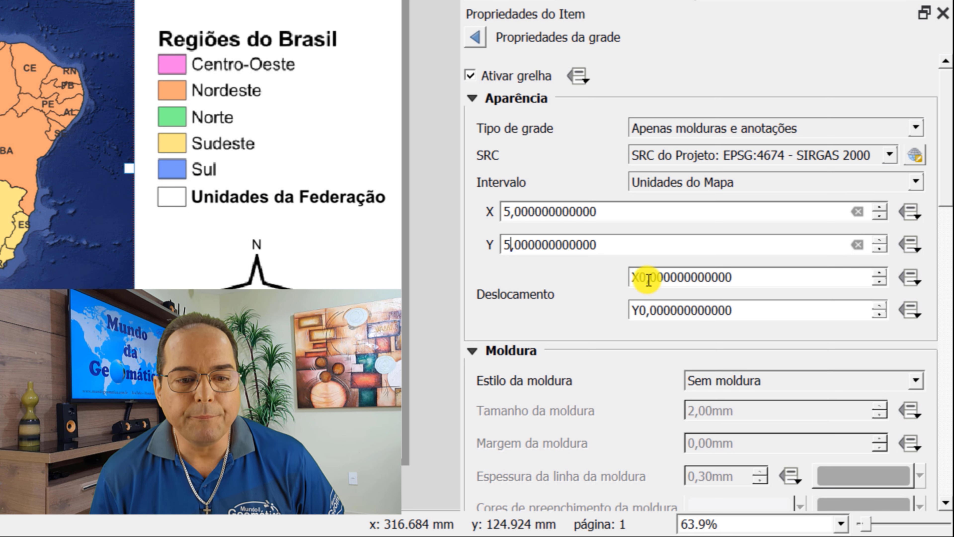
- Set the grid's frame style (Estilo da moldura) to Linhas exteriores
click(472, 99)
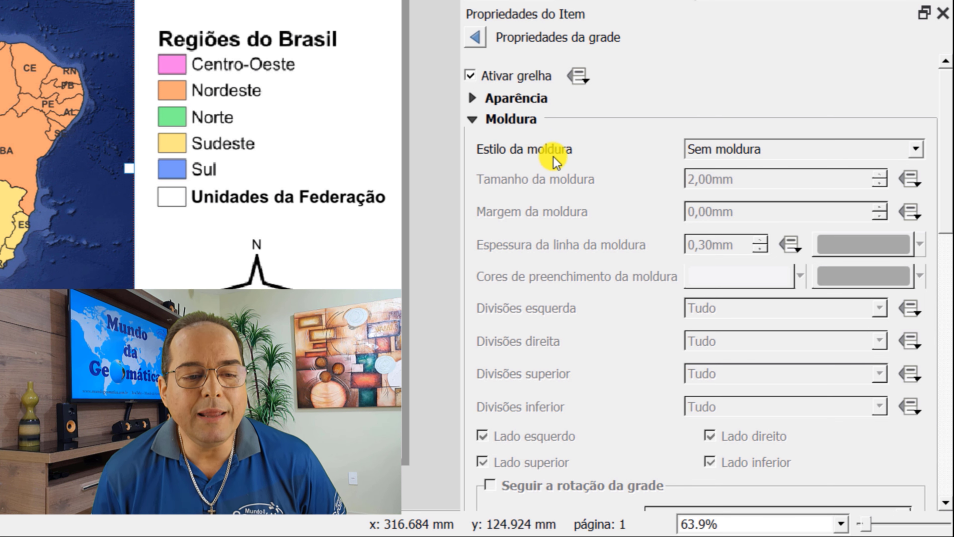
click(918, 149)
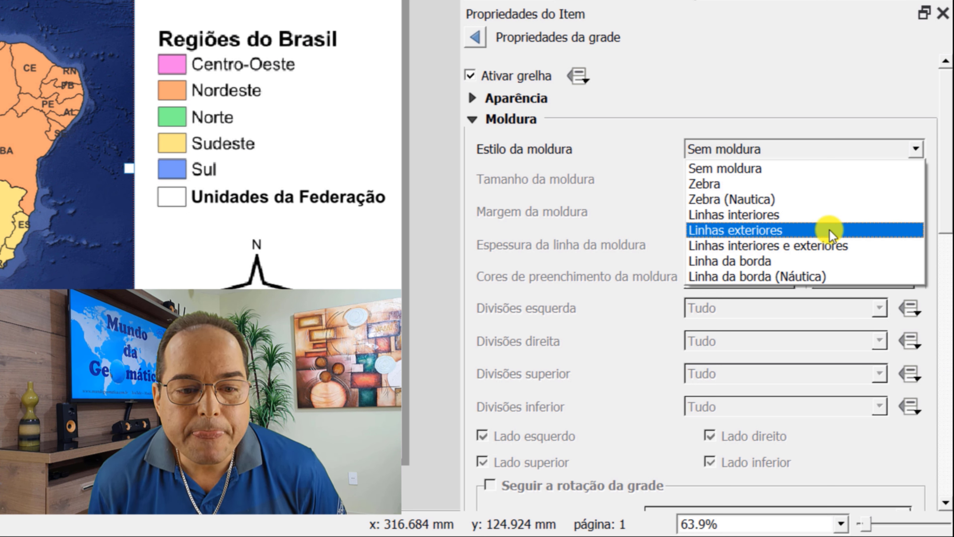
click(779, 236)
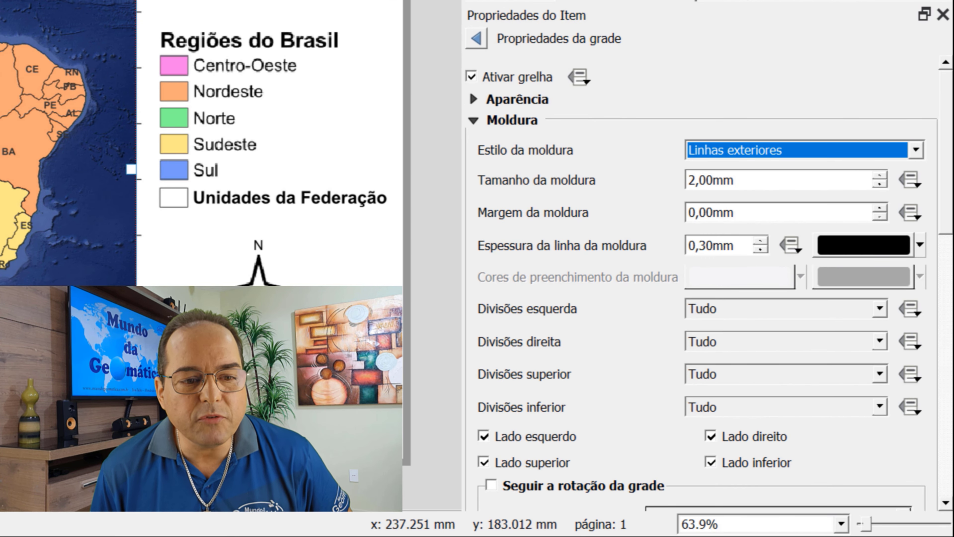
- Set the grid's X and Y intervals to 20 map units
click(474, 99)
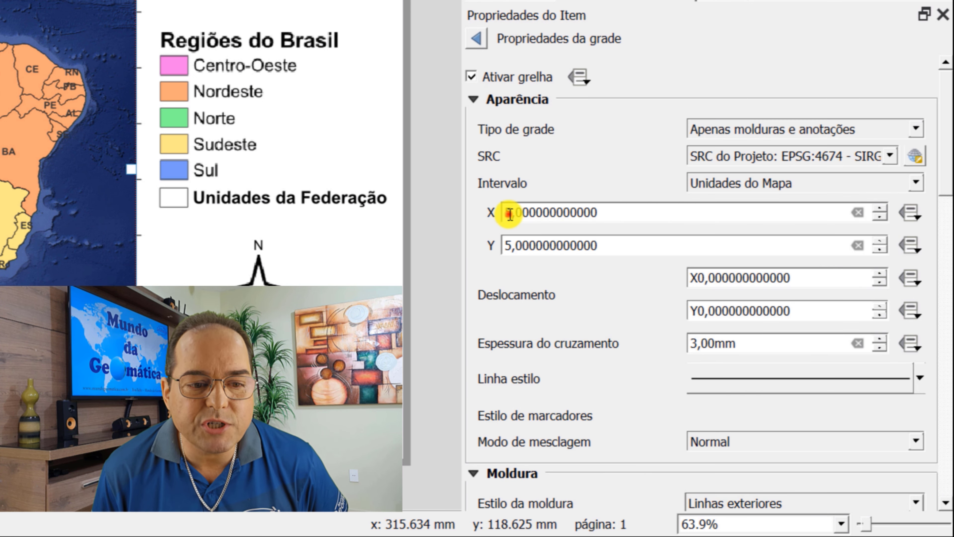
drag(509, 213, 473, 210)
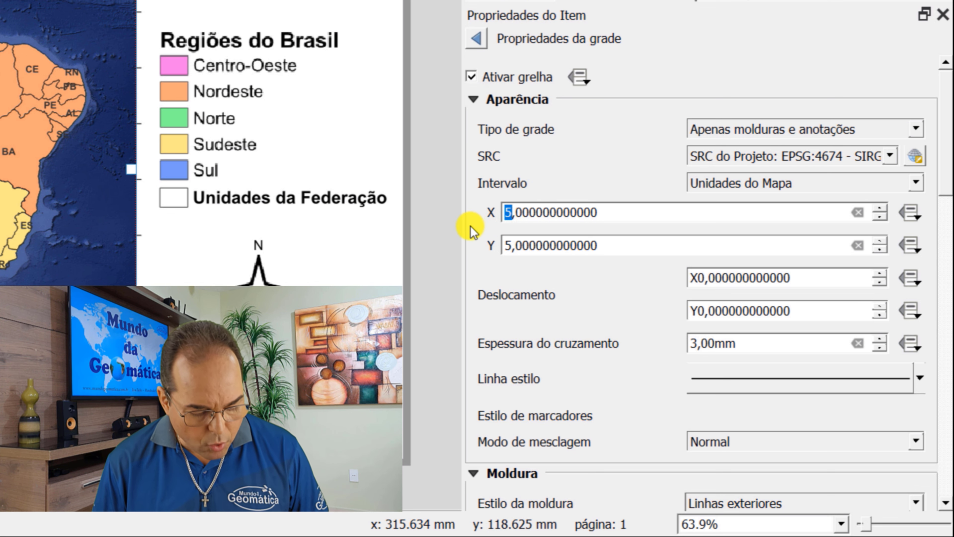
text(2)
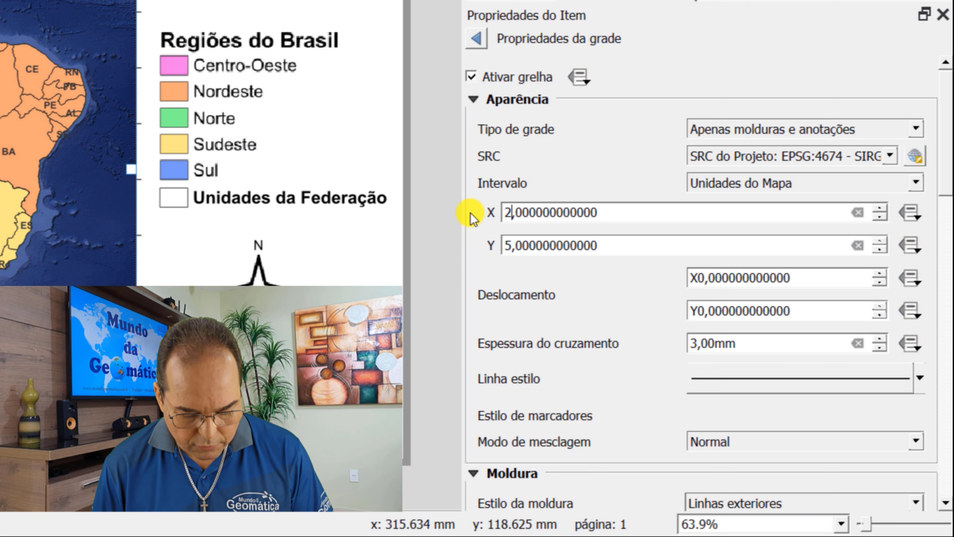
text(0)
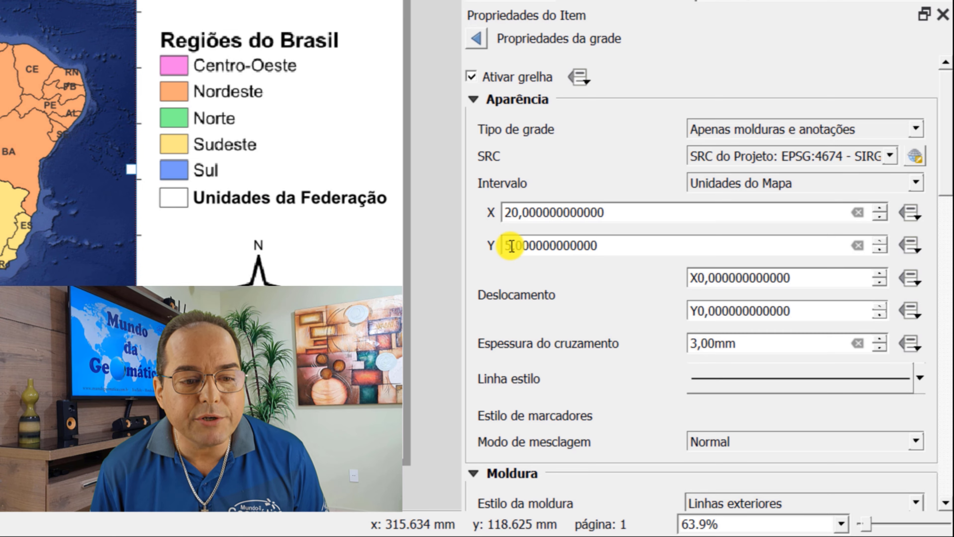
text(20)
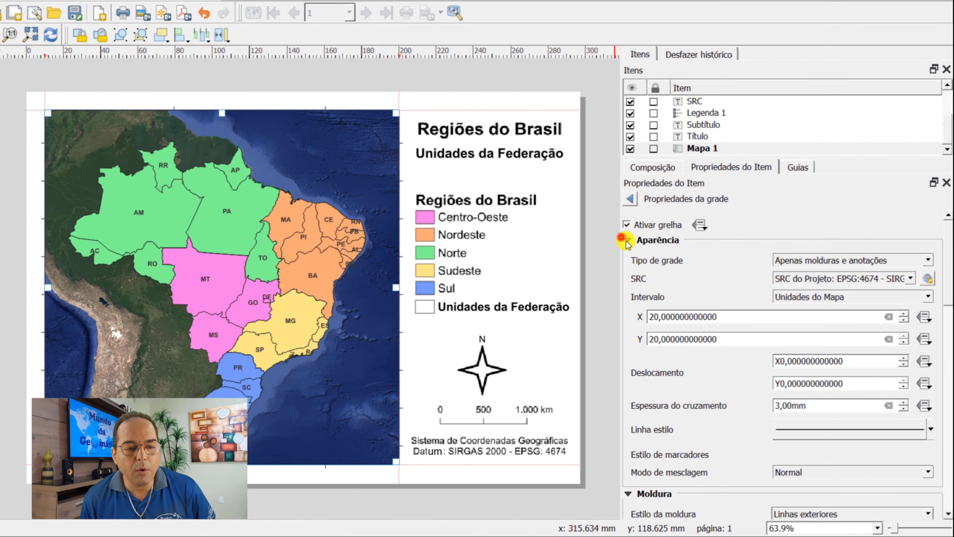
- Turn off the grid frame's tick lines on the map's upper and right sides (Lado superior and Lado direito)
click(473, 98)
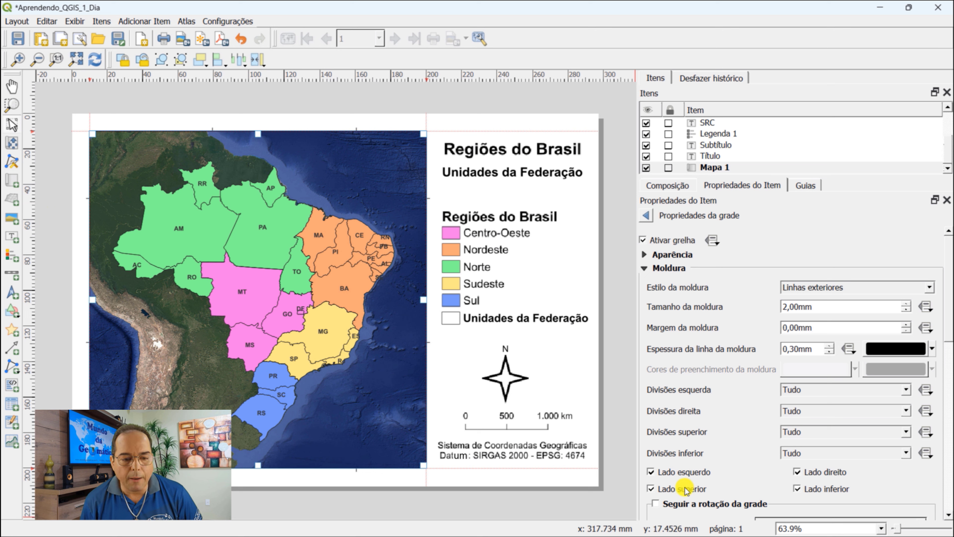
click(651, 488)
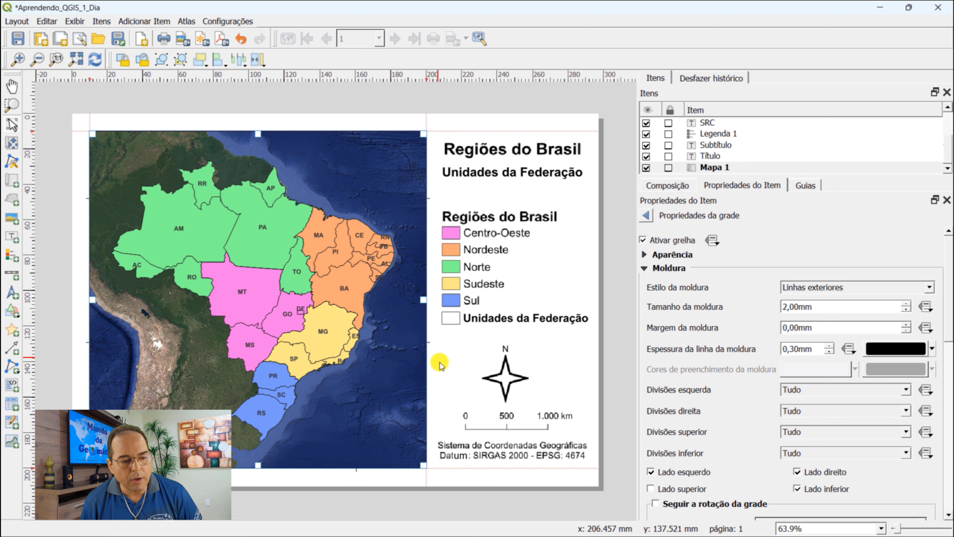
click(795, 471)
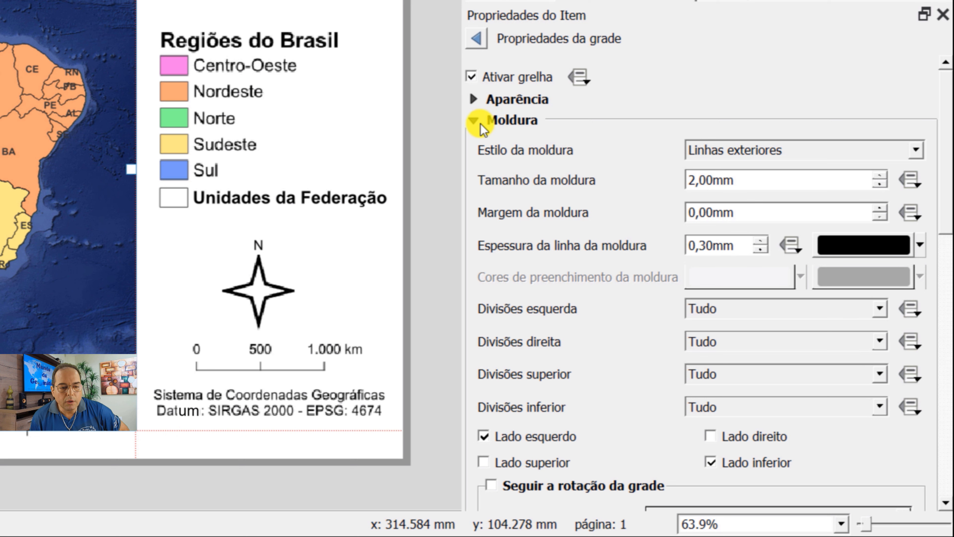
- Enable coordinate labels (Desenhar coordenadas) for the grid in the format Grau, minuto, segundo com sufixo
click(475, 121)
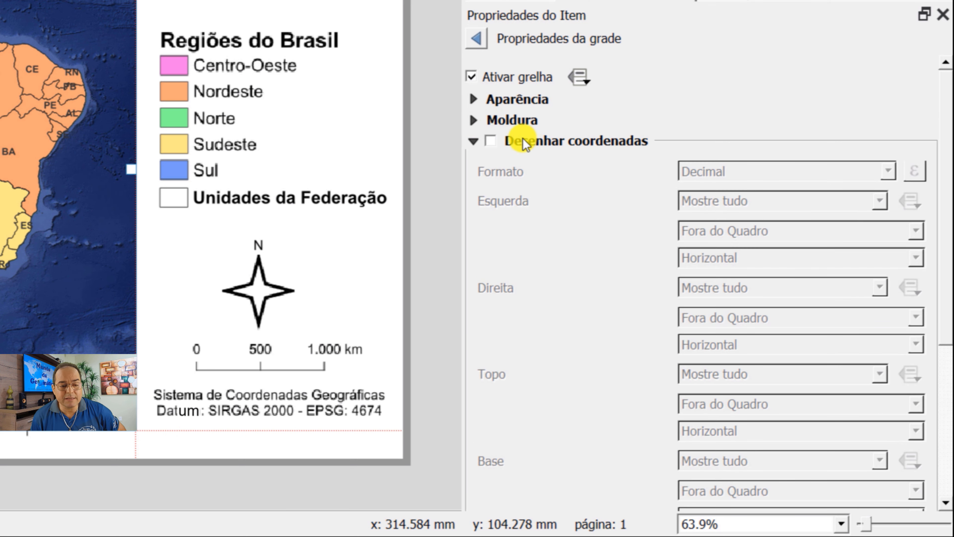
click(491, 140)
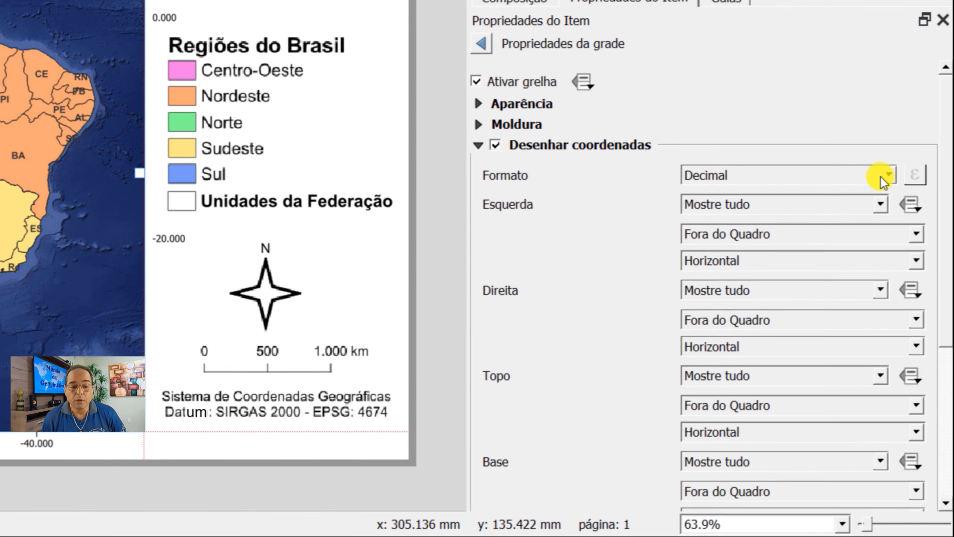
click(890, 171)
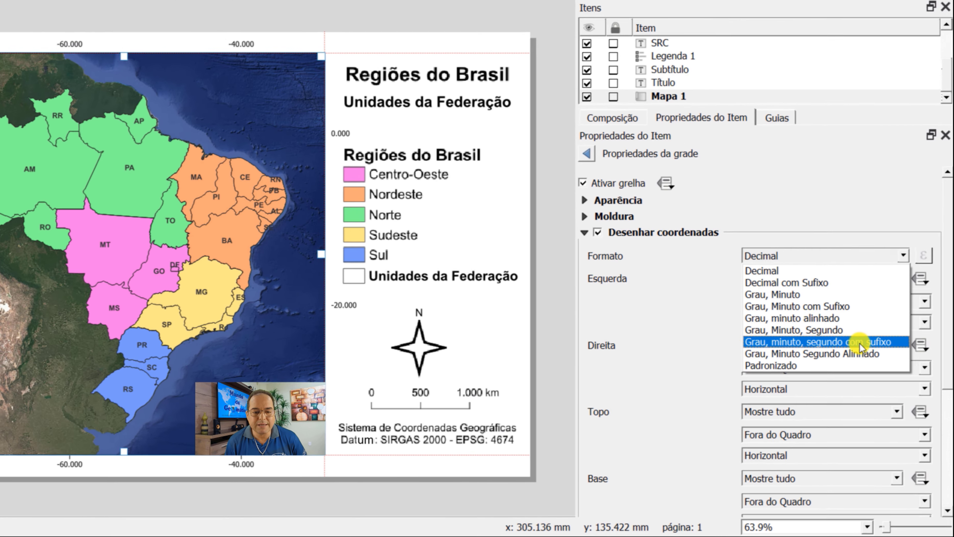
click(831, 285)
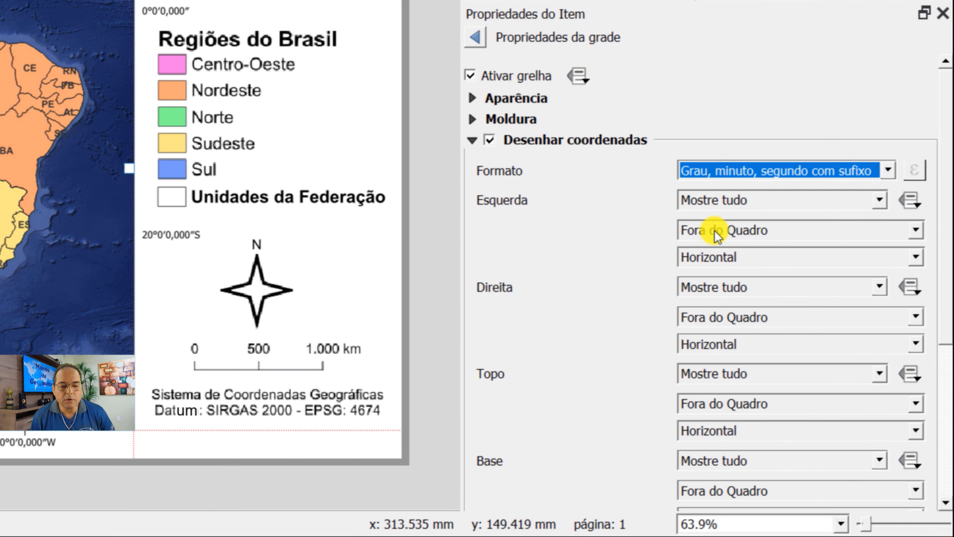
- Orient the left (Esquerda) coordinates as Vertical Ascendente and disable the Direita and Topo coordinates
click(916, 257)
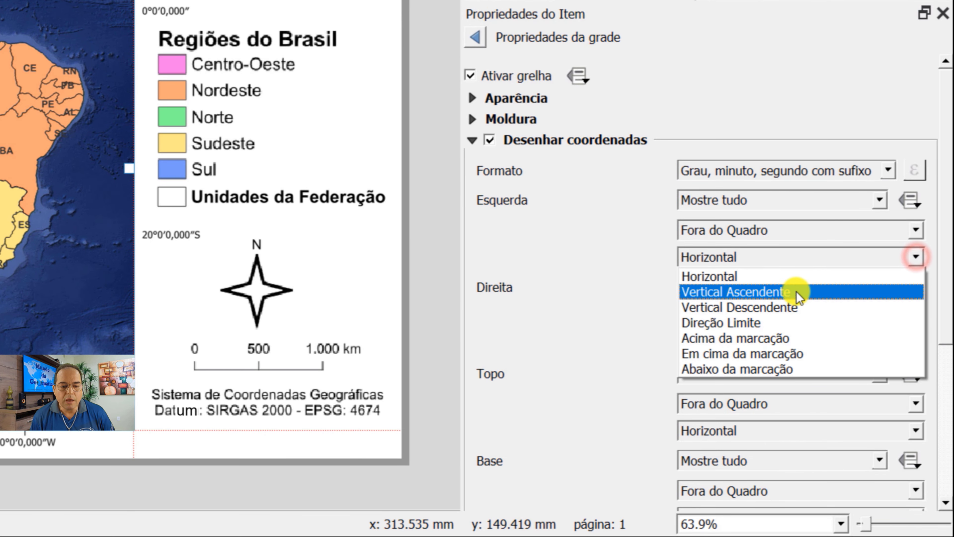
click(762, 294)
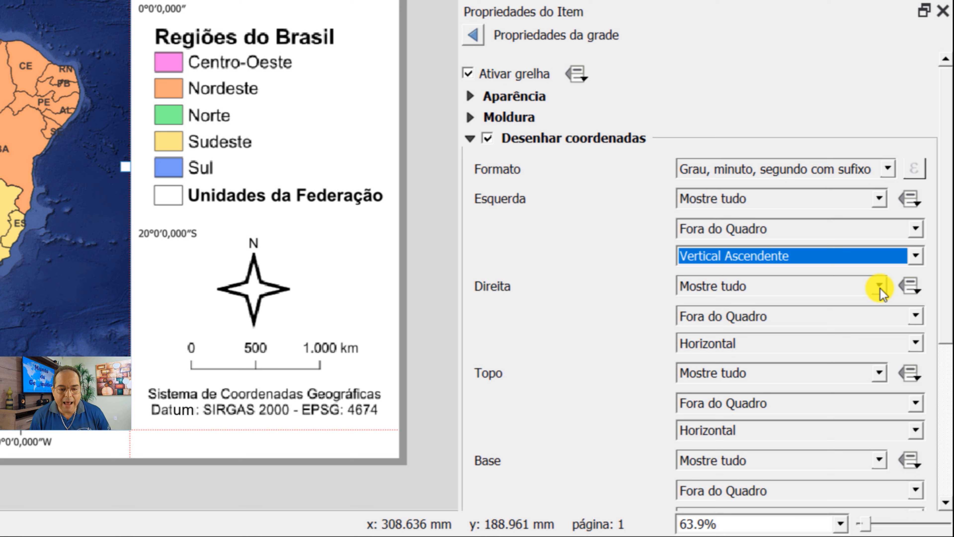
click(878, 287)
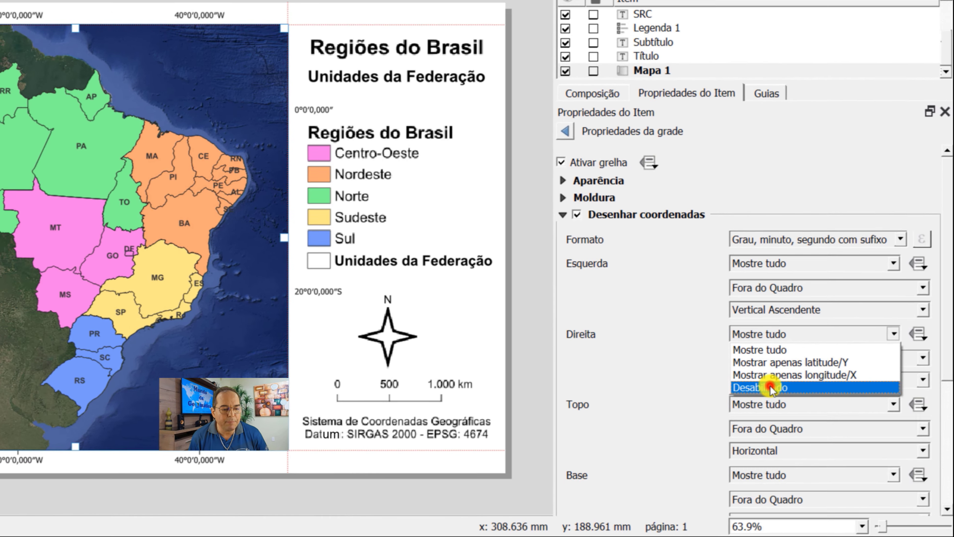
click(726, 353)
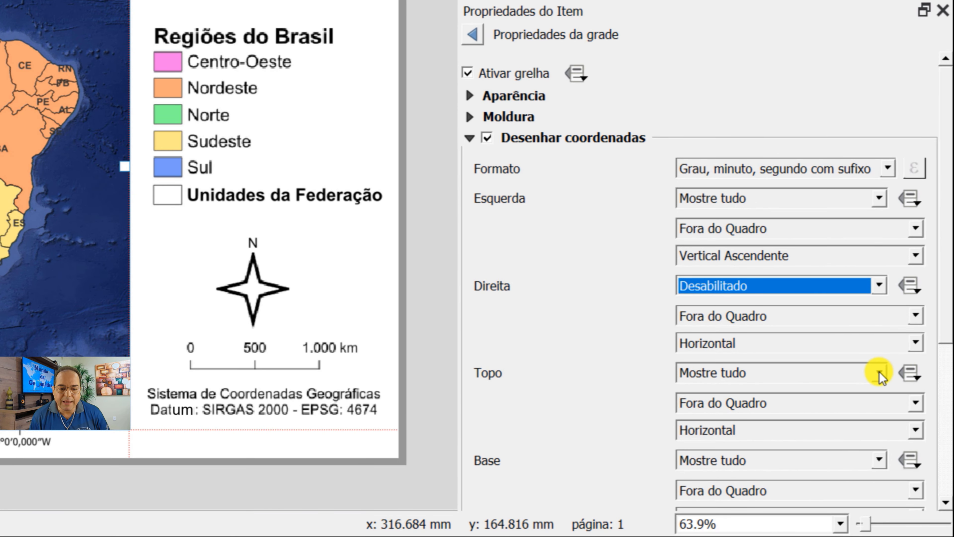
click(879, 373)
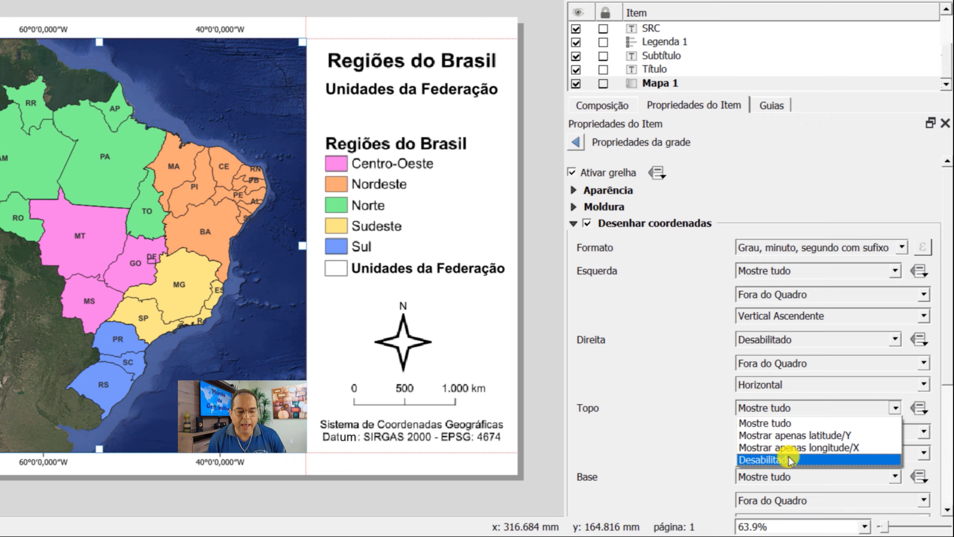
click(789, 459)
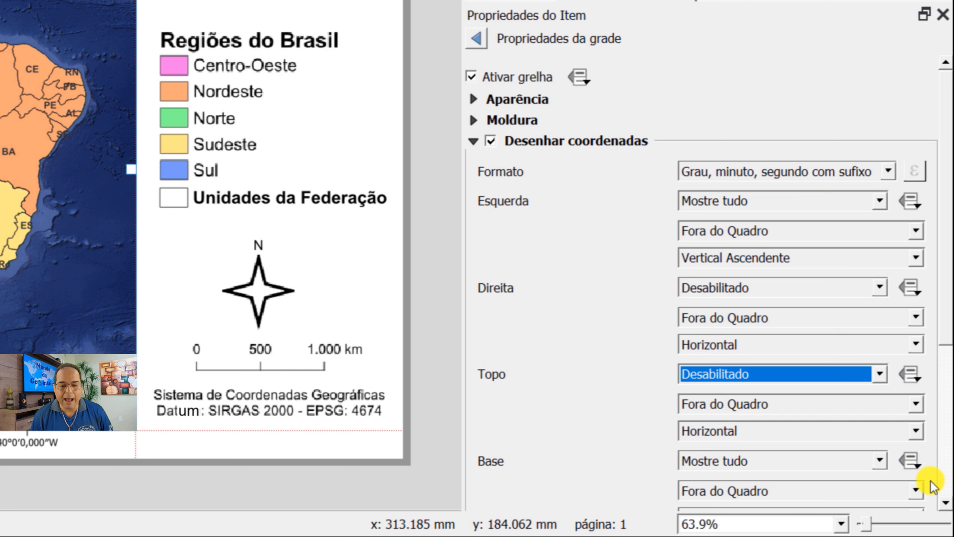
- Set the grid annotation font to Arial with a size of 14 points
click(946, 504)
click(947, 504)
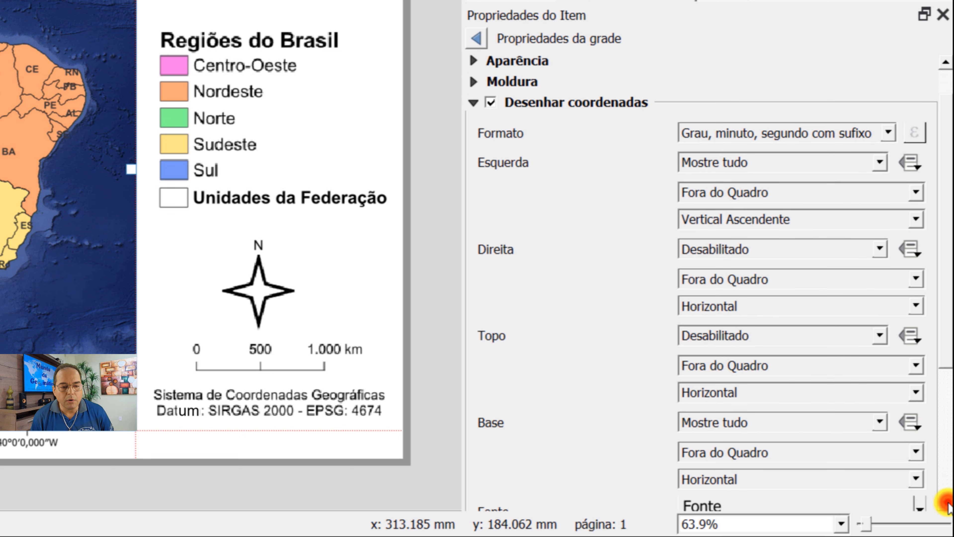
click(946, 504)
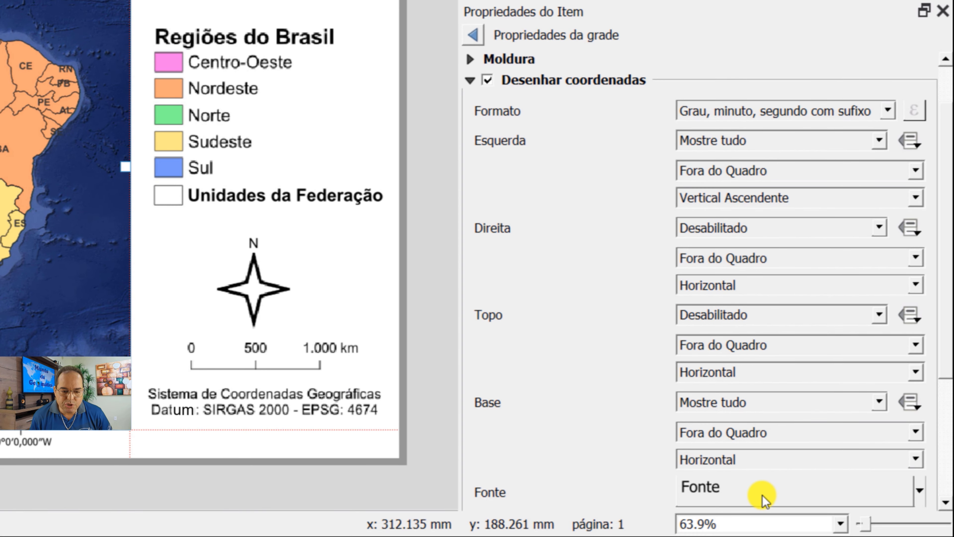
click(759, 488)
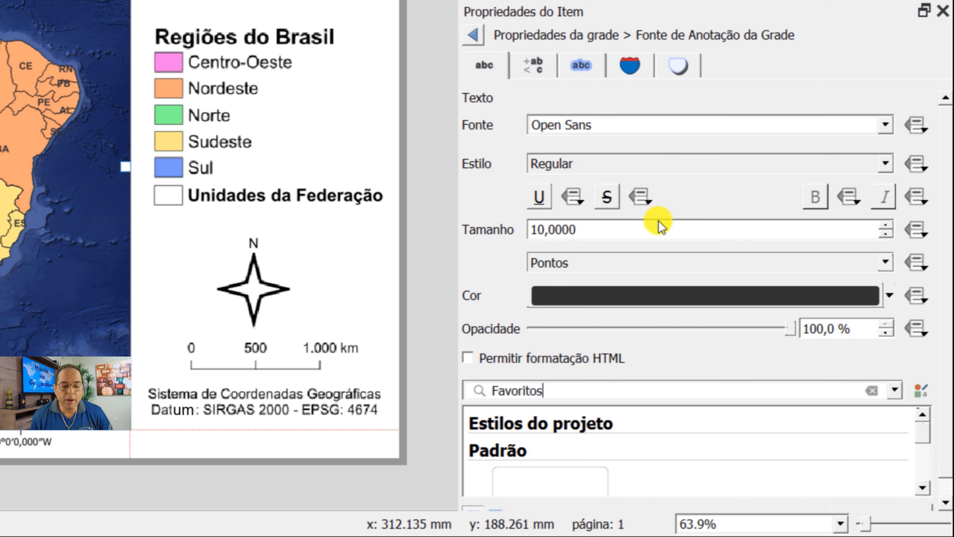
double_click(578, 226)
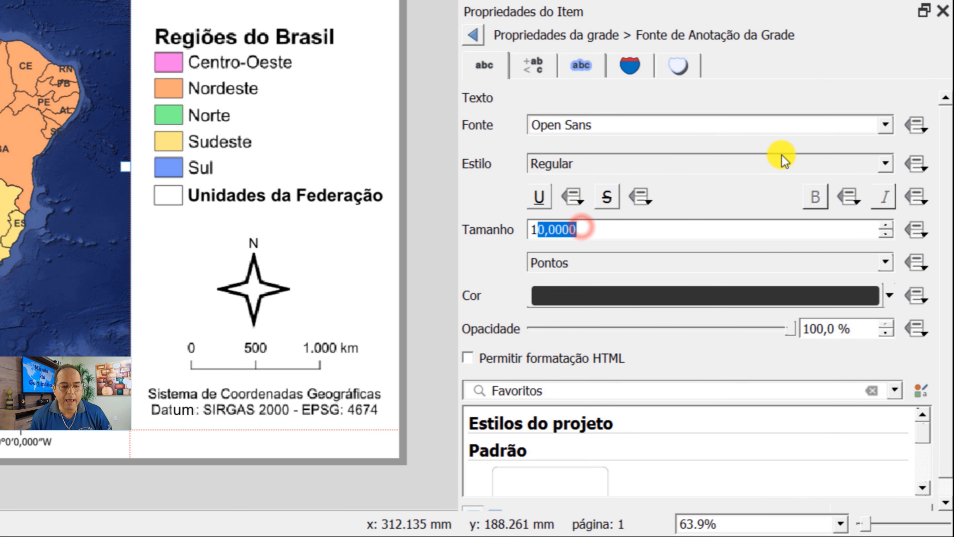
click(885, 126)
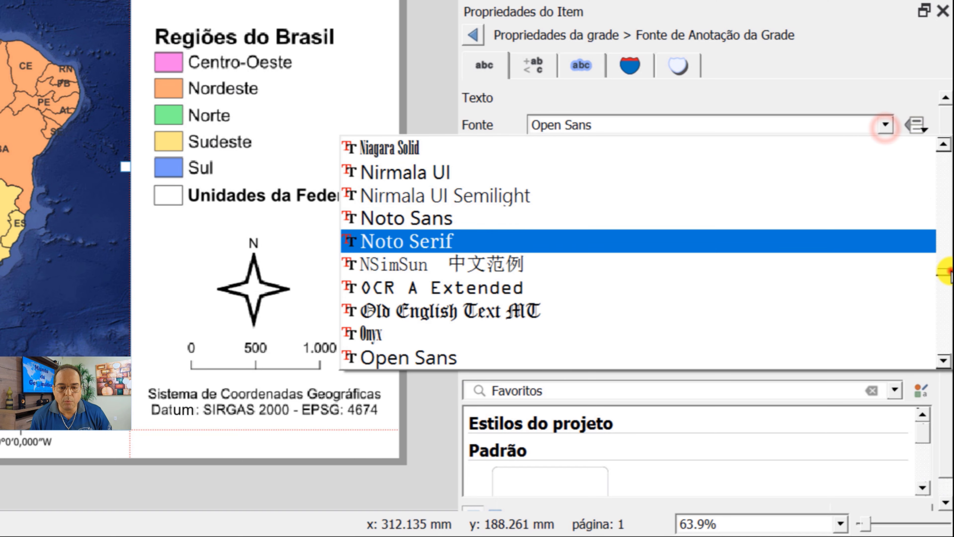
scroll(937, 240, up, 20)
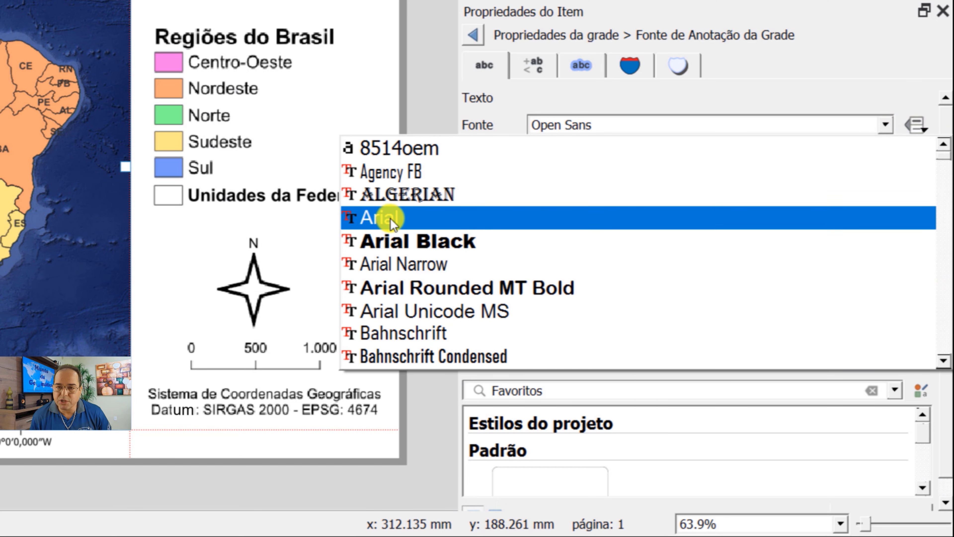
click(394, 218)
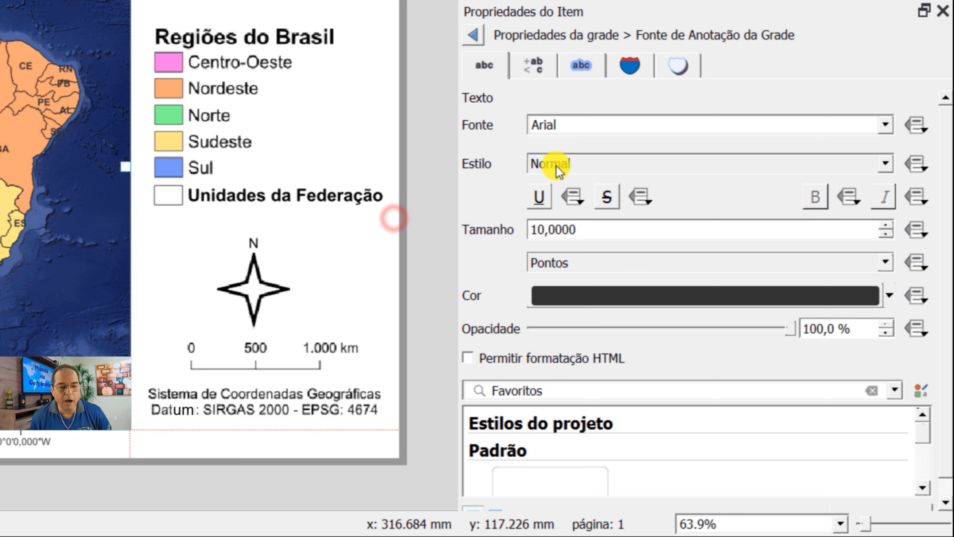
double_click(606, 228)
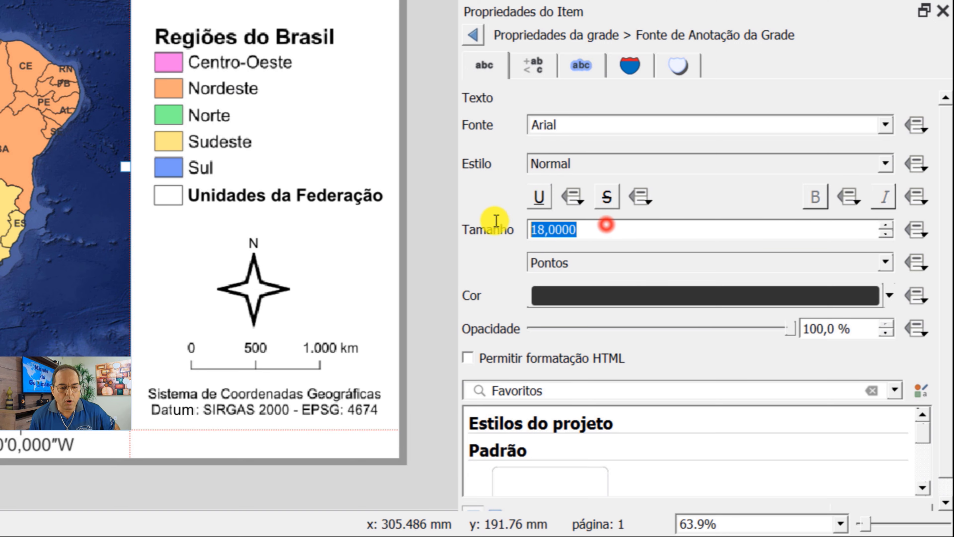
text(14)
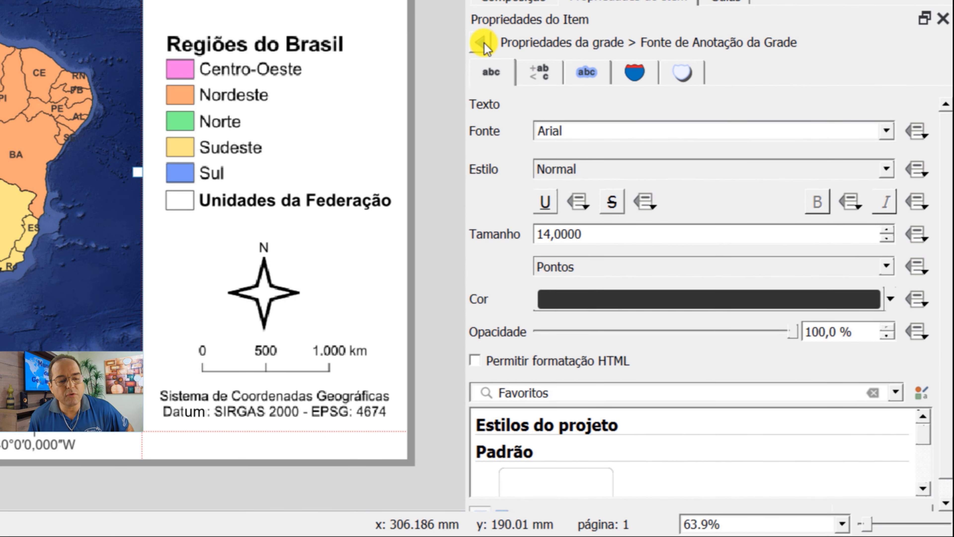
- Return from the annotation font settings to the grid properties
click(482, 44)
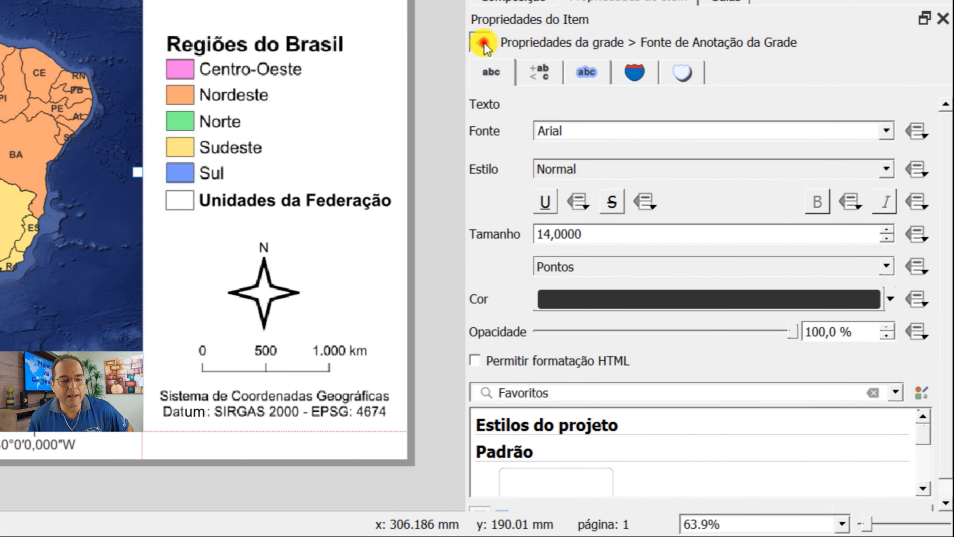
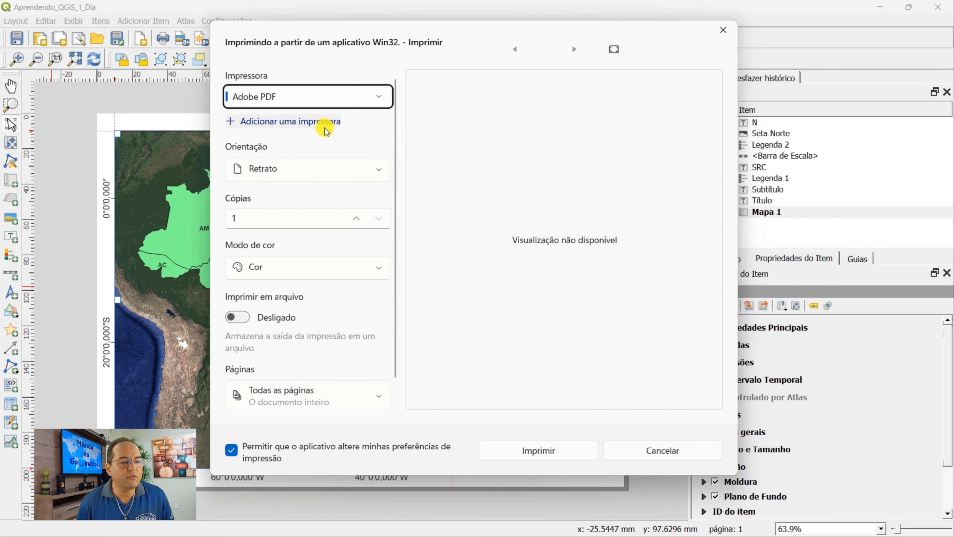
- Look through the available printers in the print dialog and cancel printing
click(381, 95)
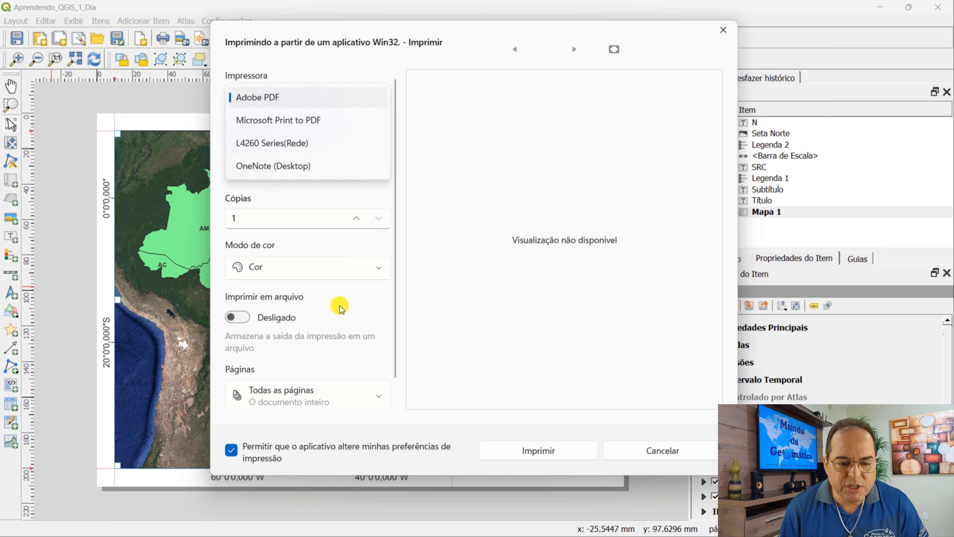
click(646, 447)
click(646, 448)
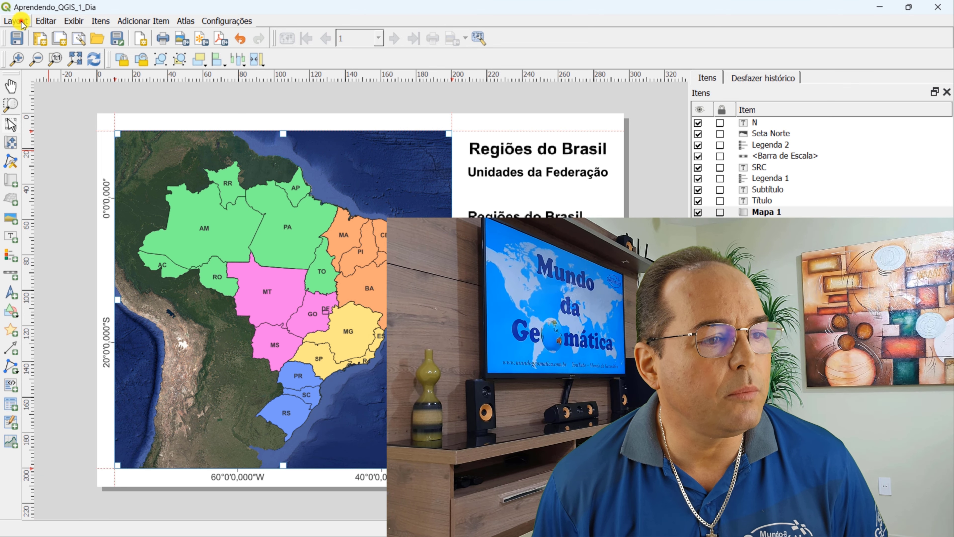
- Start exporting the layout as PDF and browse to the BD_Aprenda_QGIS_1dia folder on drive C
click(21, 24)
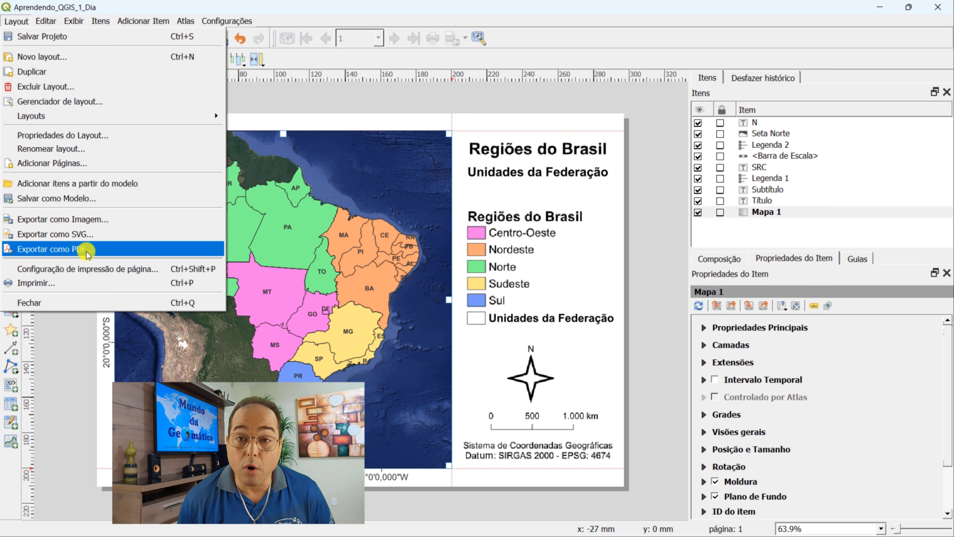
click(86, 252)
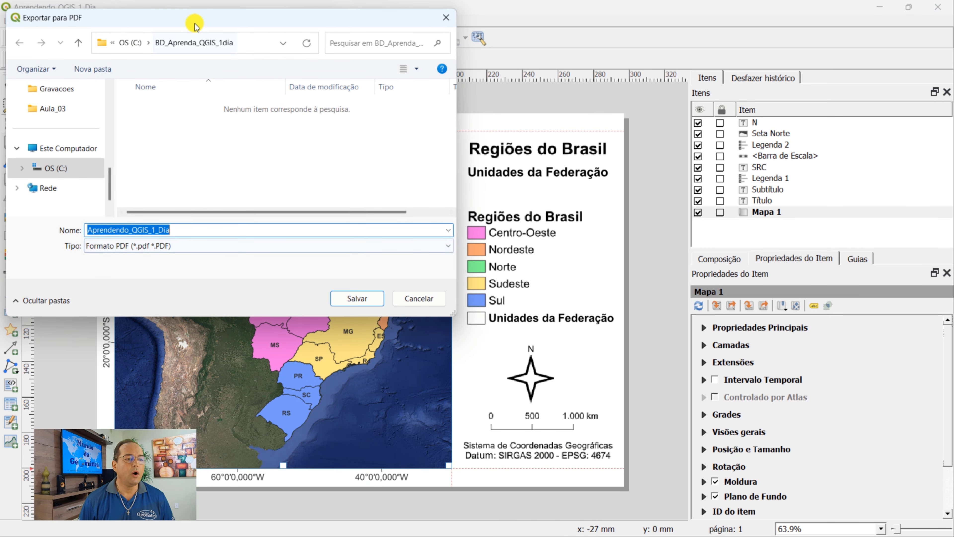
drag(194, 26, 373, 110)
click(239, 259)
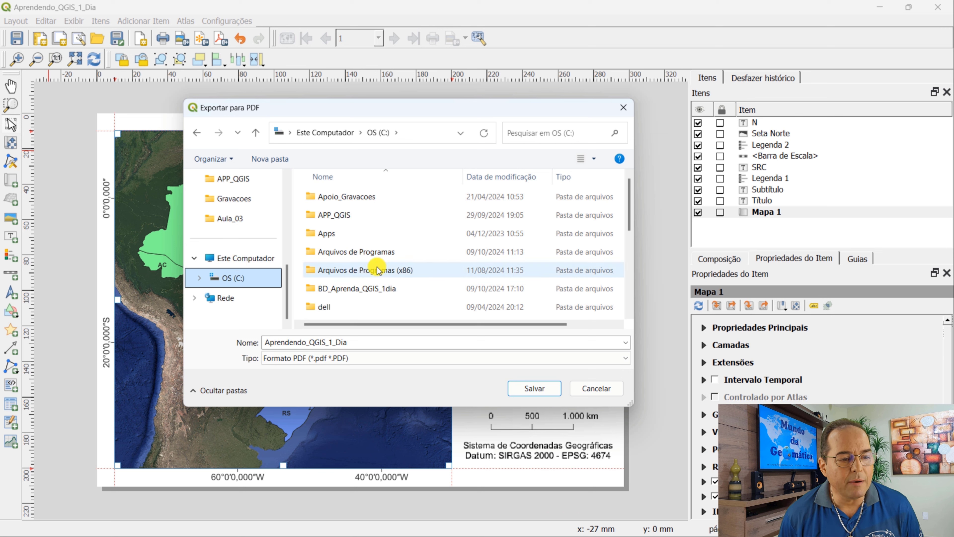
double_click(371, 289)
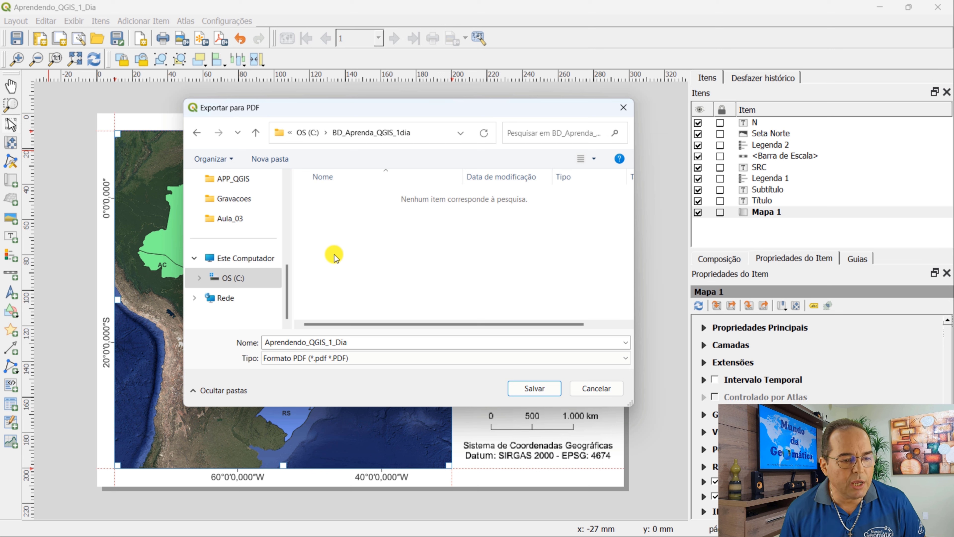
- Create a folder named Layout inside BD_Aprenda_QGIS_1dia and open it
right_click(343, 222)
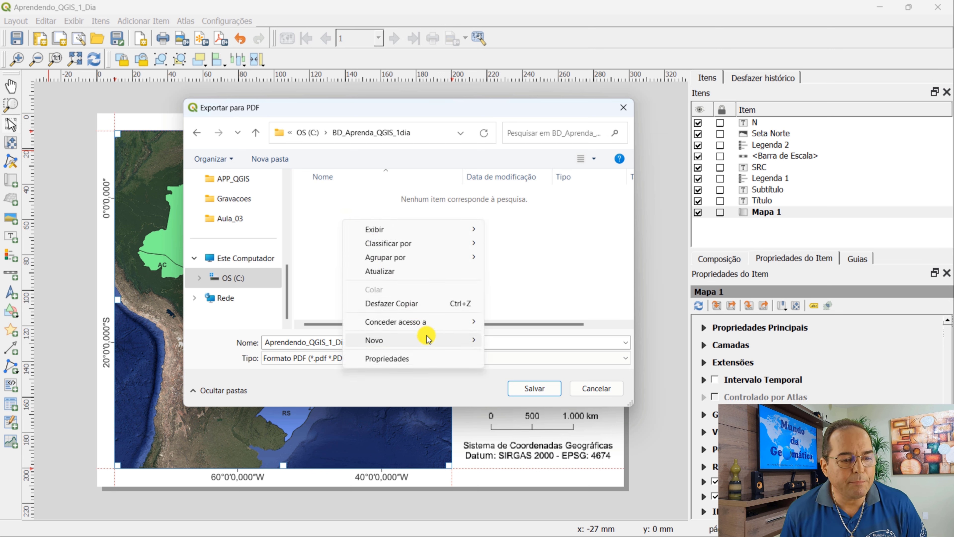
mouse_move(426, 339)
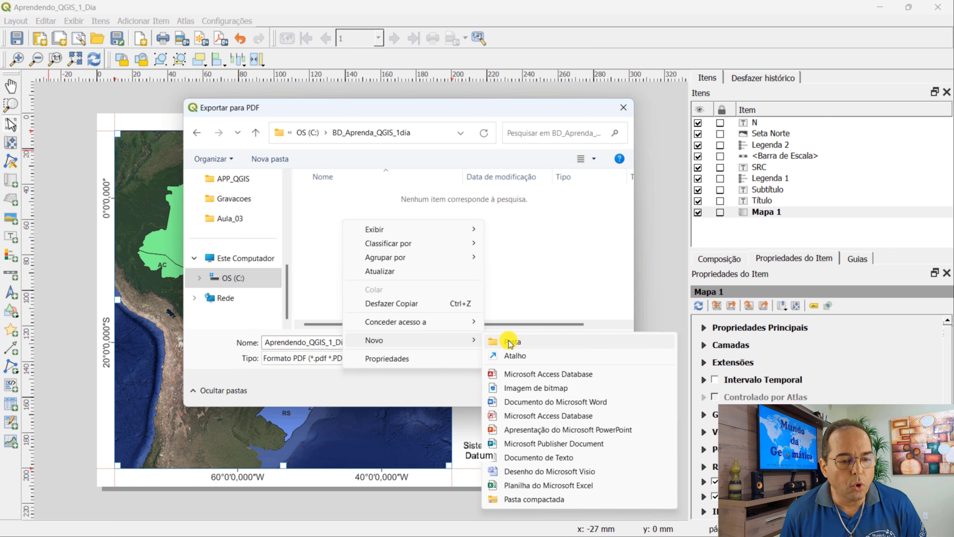
click(522, 343)
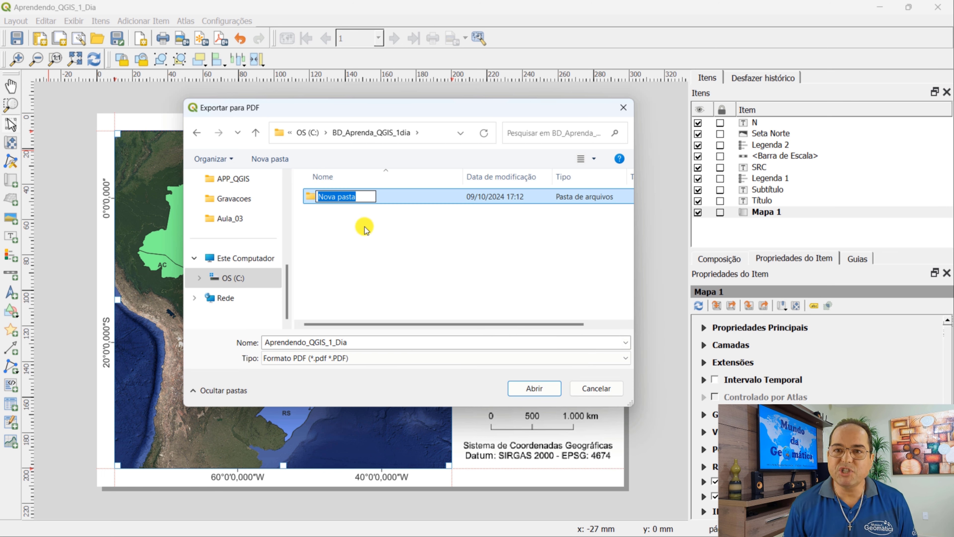
text(Layout)
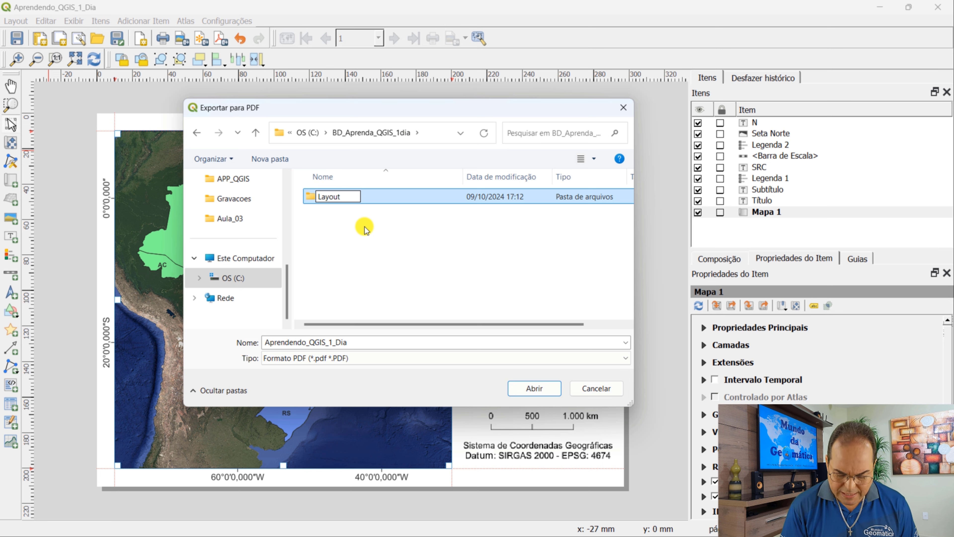
key(Return)
double_click(350, 200)
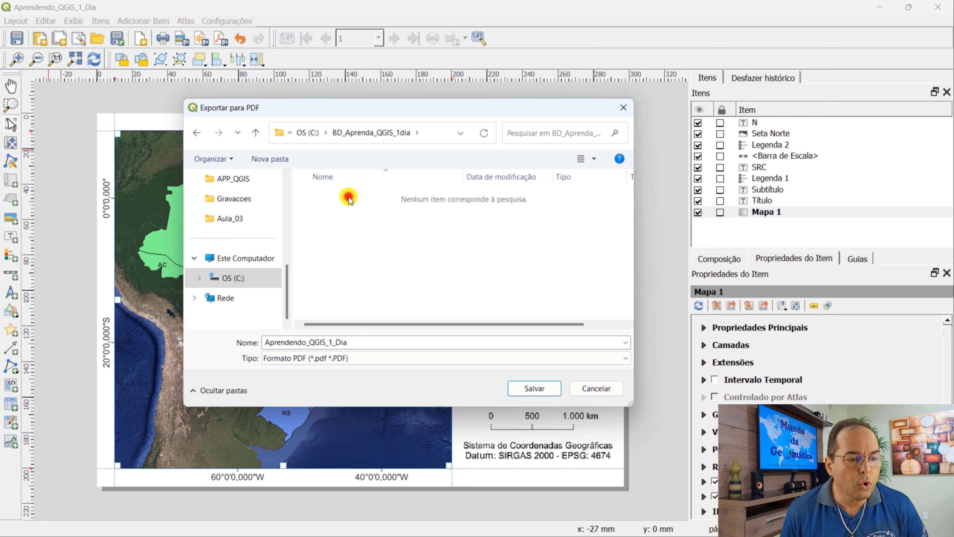
- Create a folder named PDF inside the Layout folder and open it
right_click(339, 218)
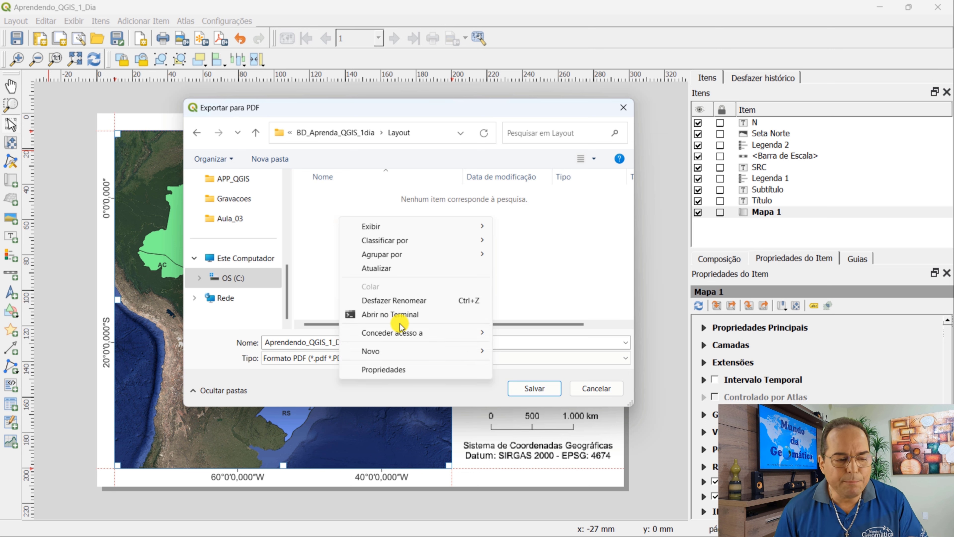
right_click(307, 206)
mouse_move(446, 336)
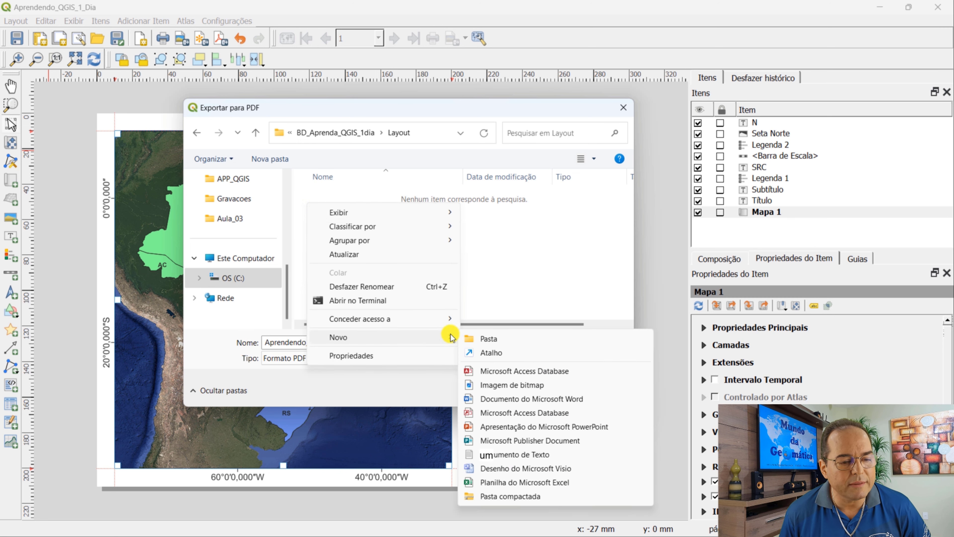
click(500, 340)
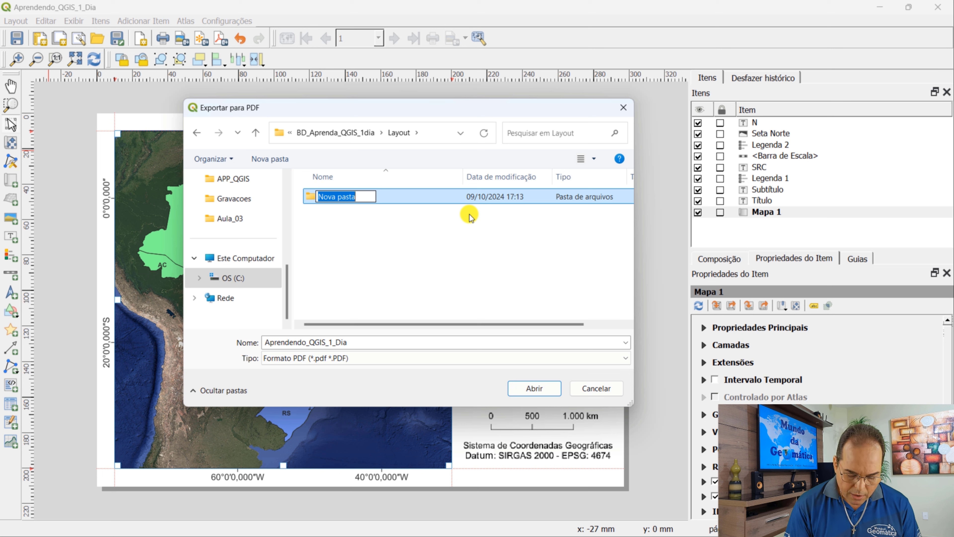
text(p)
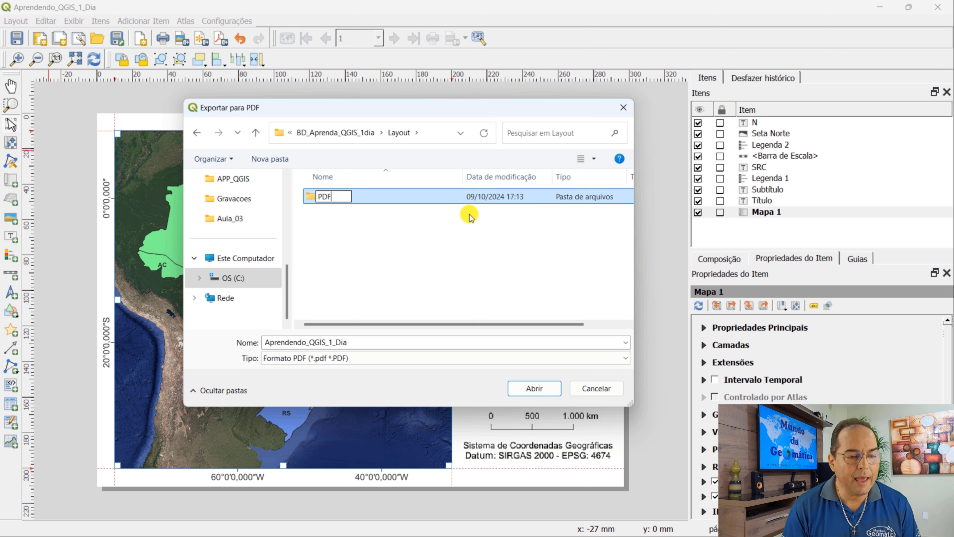
text(DF)
key(Return)
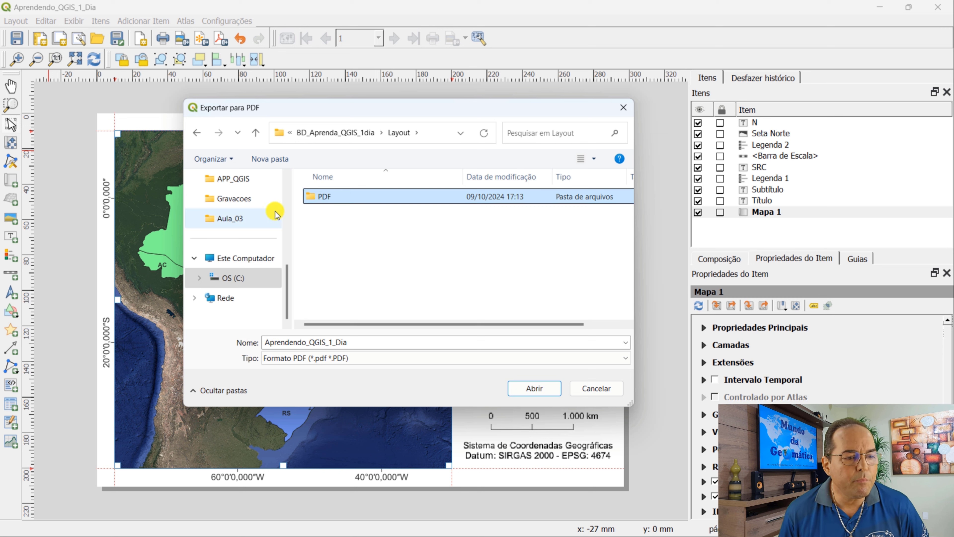
double_click(335, 196)
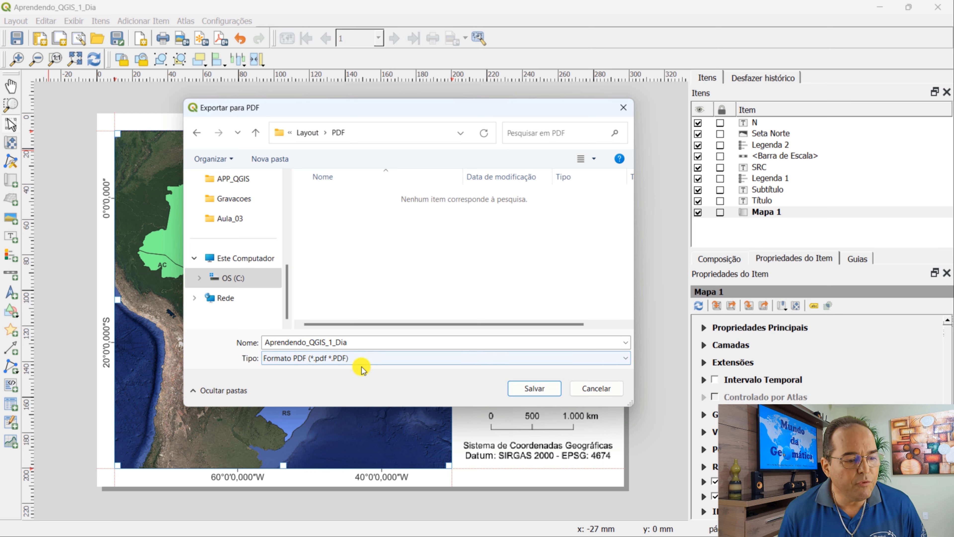
- Export the PDF as Aprendendo_QGIS_1_Dia with Abrir arquivo após exportação enabled and the other export options left at their defaults
click(535, 388)
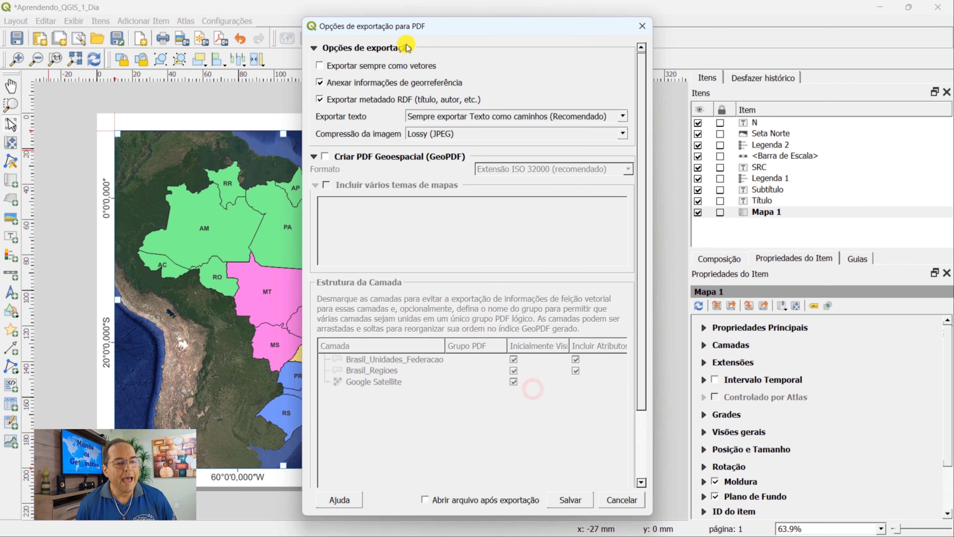
click(397, 28)
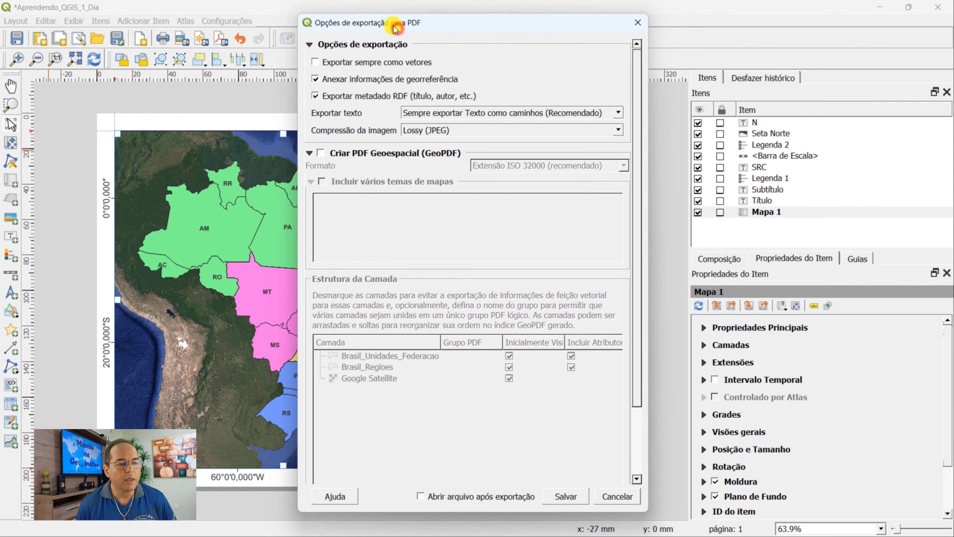
drag(397, 28, 380, 24)
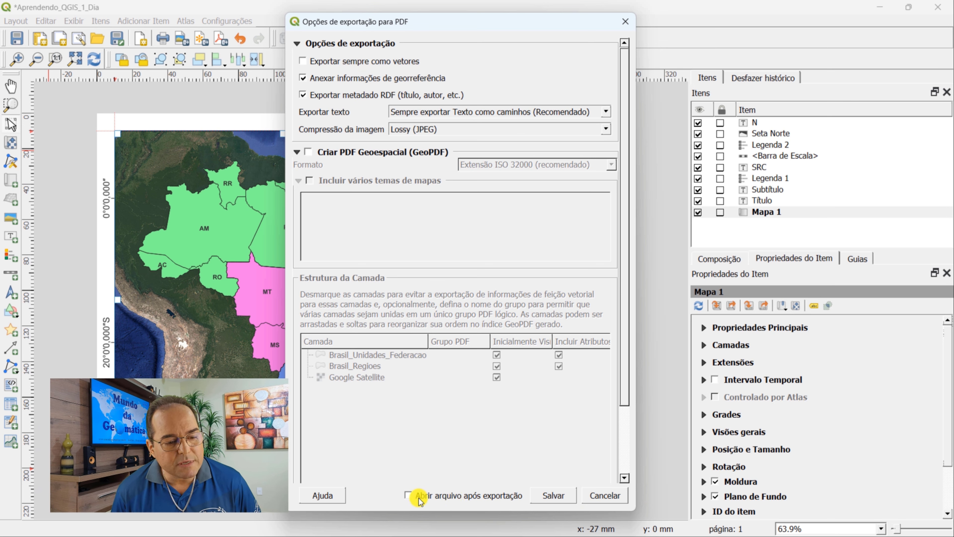
click(408, 496)
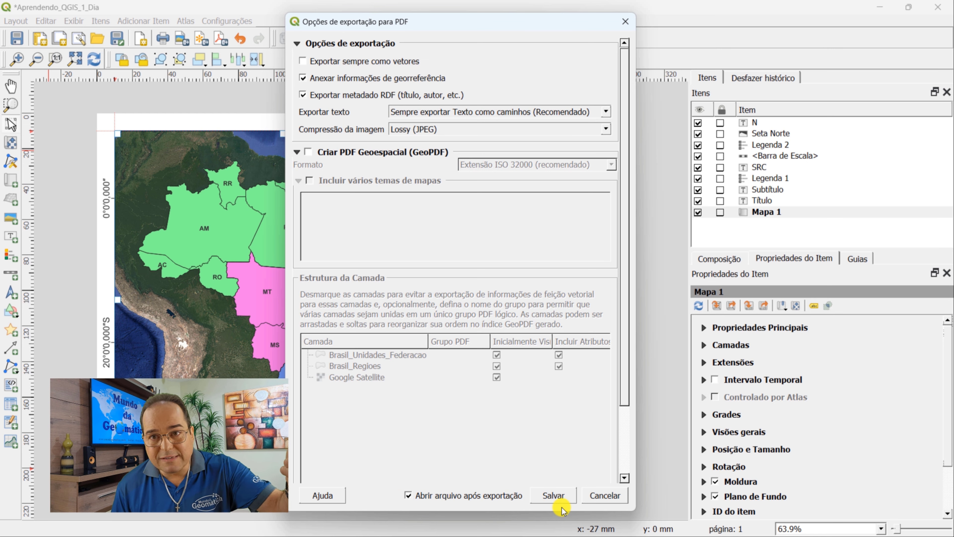
click(554, 495)
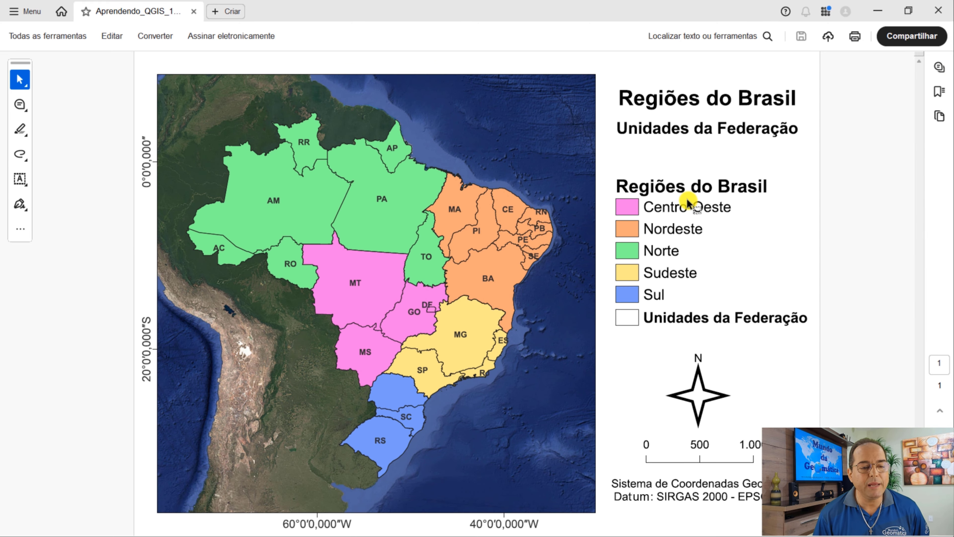
- Examine the whole exported map page in the PDF viewer and return to the QGIS layout, dismissing the export notice
scroll(687, 205, down, 1)
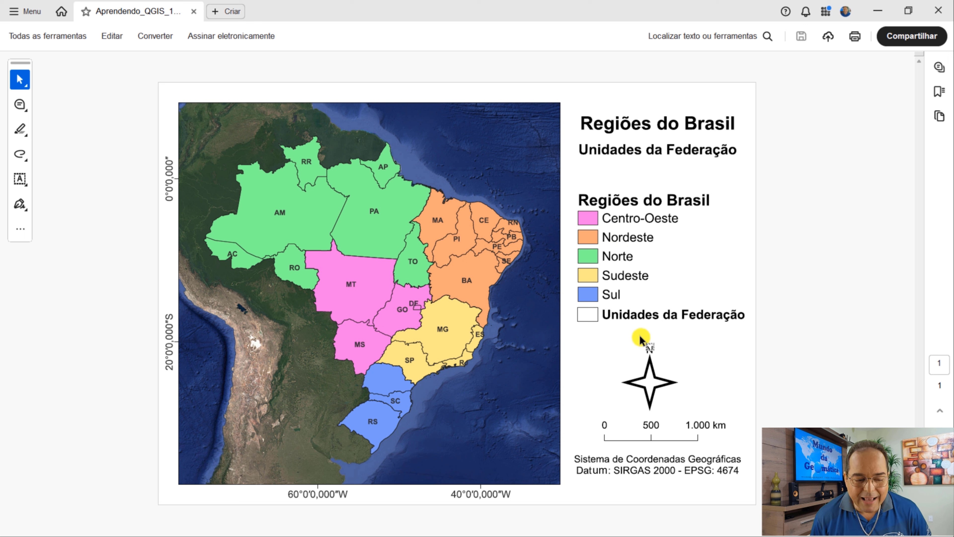
mouse_move(465, 531)
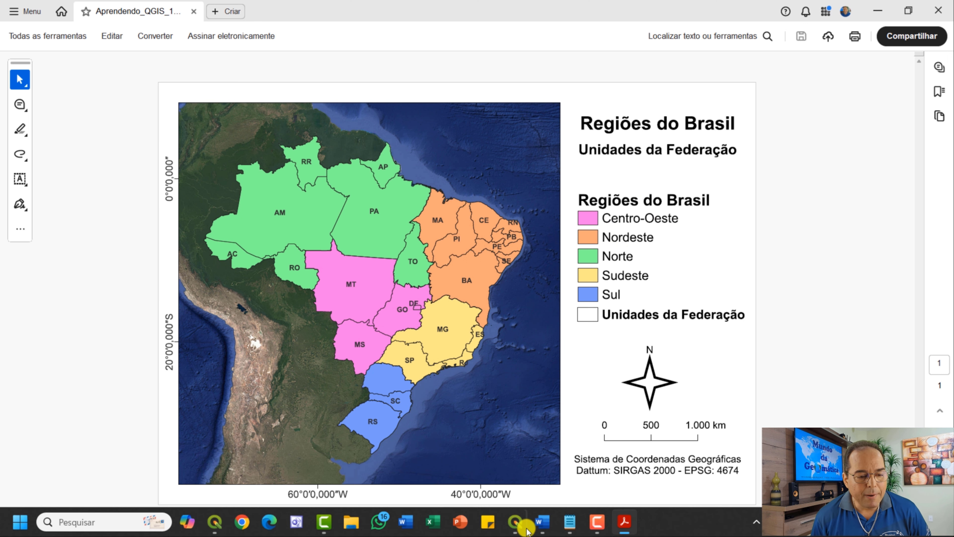
mouse_move(526, 528)
click(564, 474)
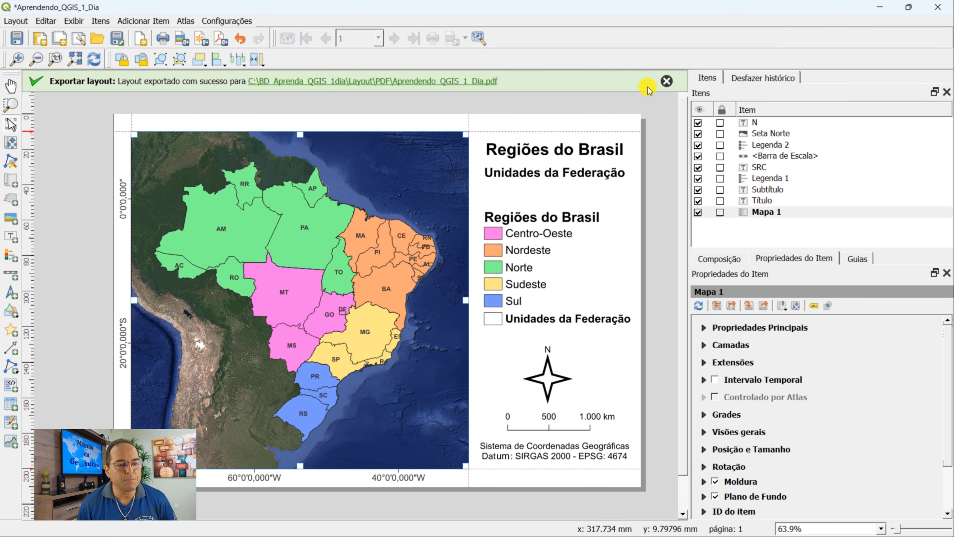
click(668, 82)
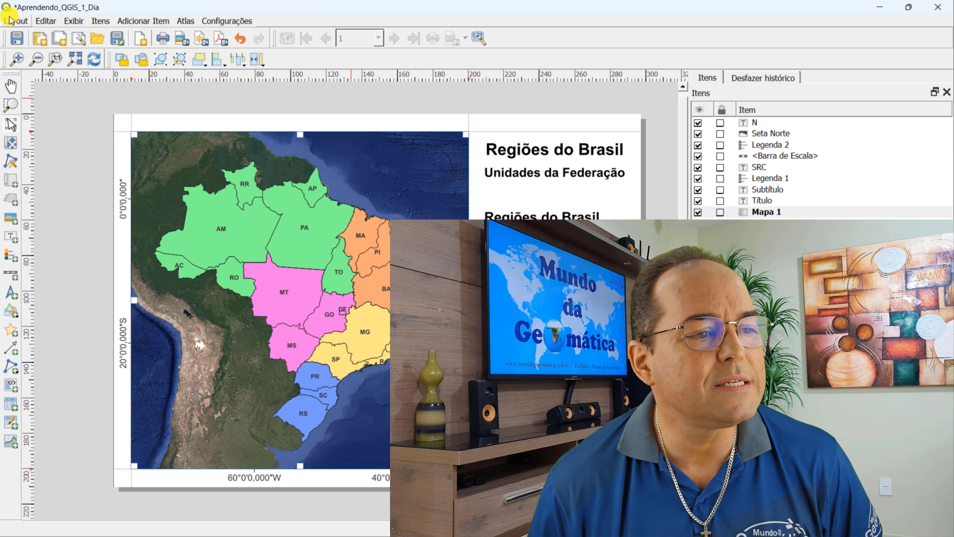
- Start exporting the layout as an image and go up to the Layout folder as the save location
click(25, 25)
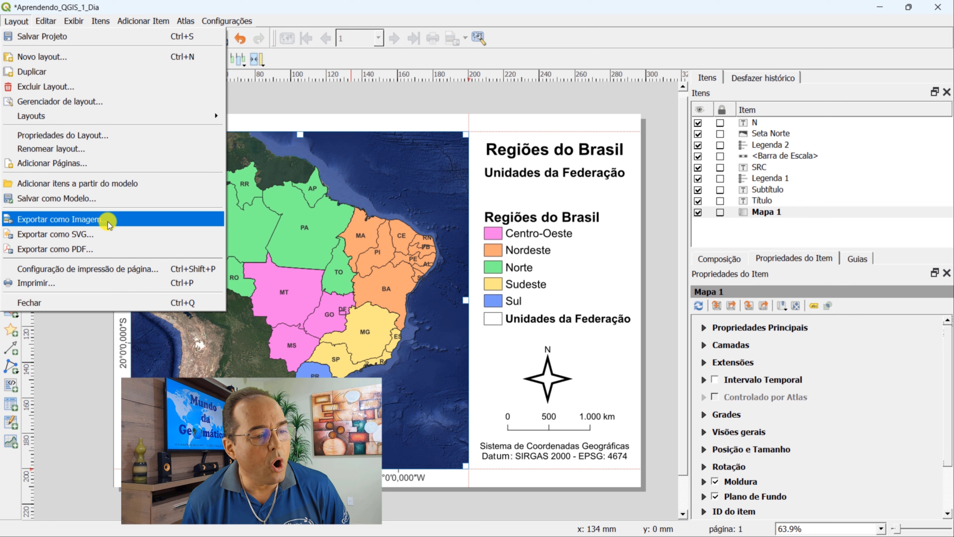
click(108, 224)
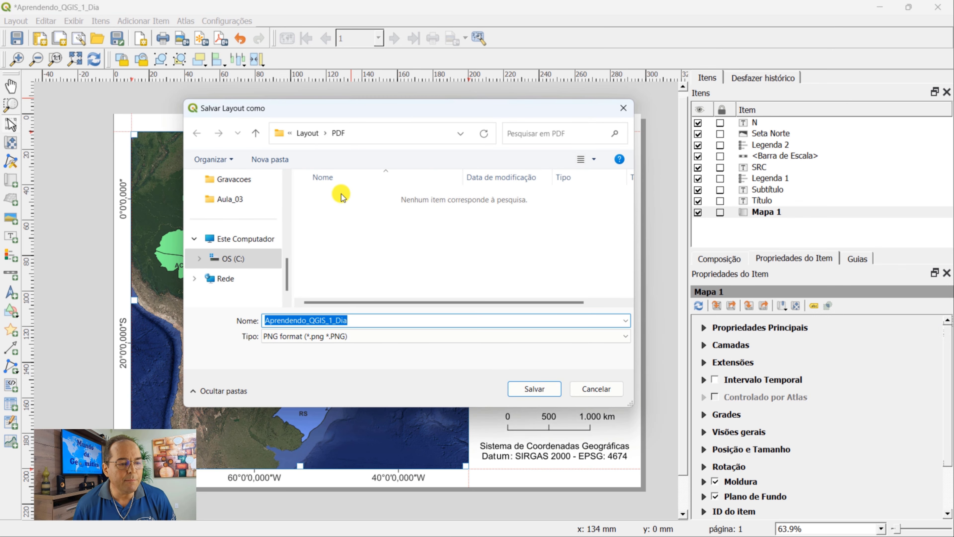
click(309, 136)
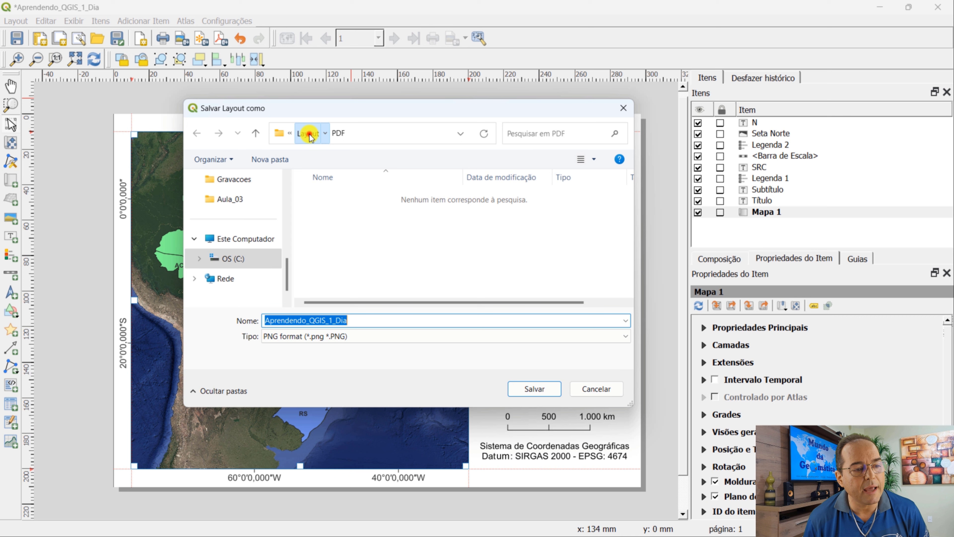
- Create a folder named PNG inside the Layout folder and open it as the image's save location
right_click(332, 232)
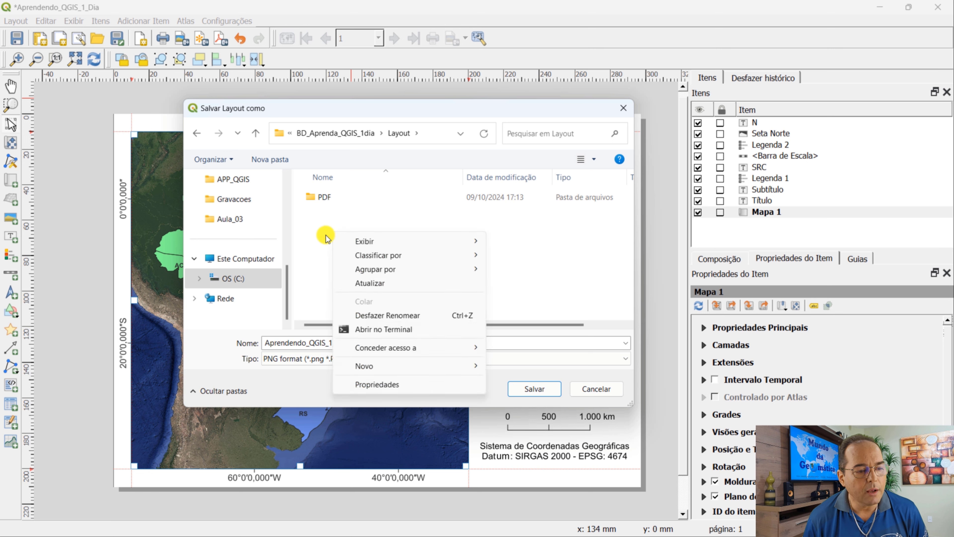
mouse_move(417, 366)
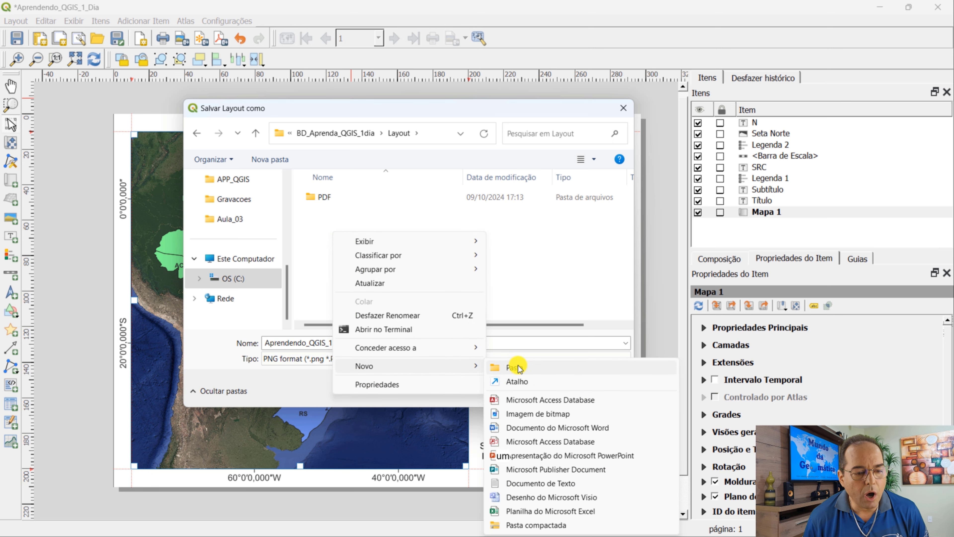
click(518, 367)
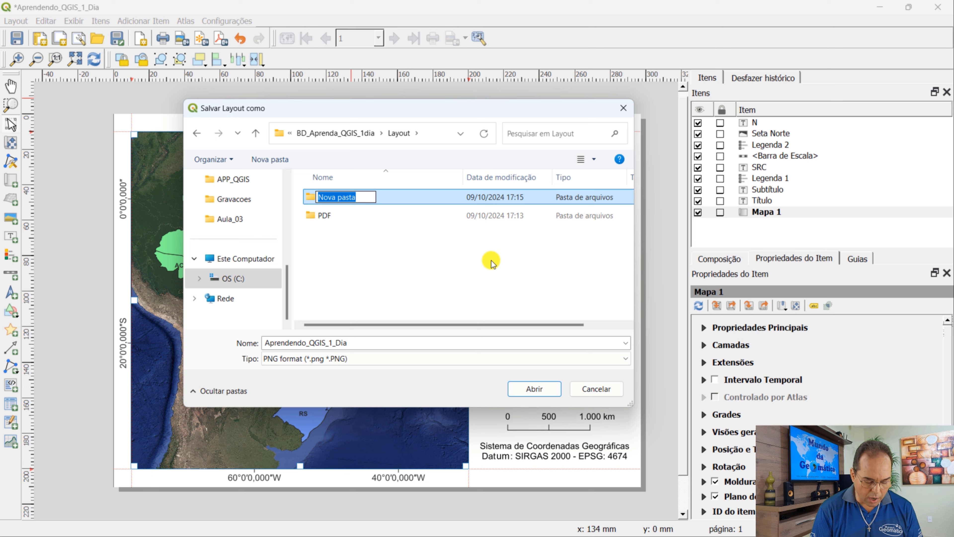
text(PNG)
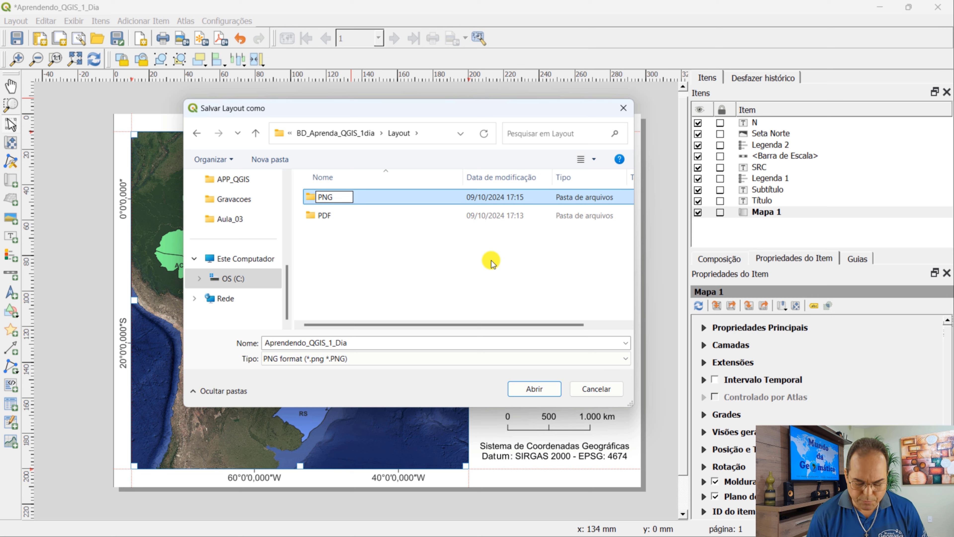
key(Return)
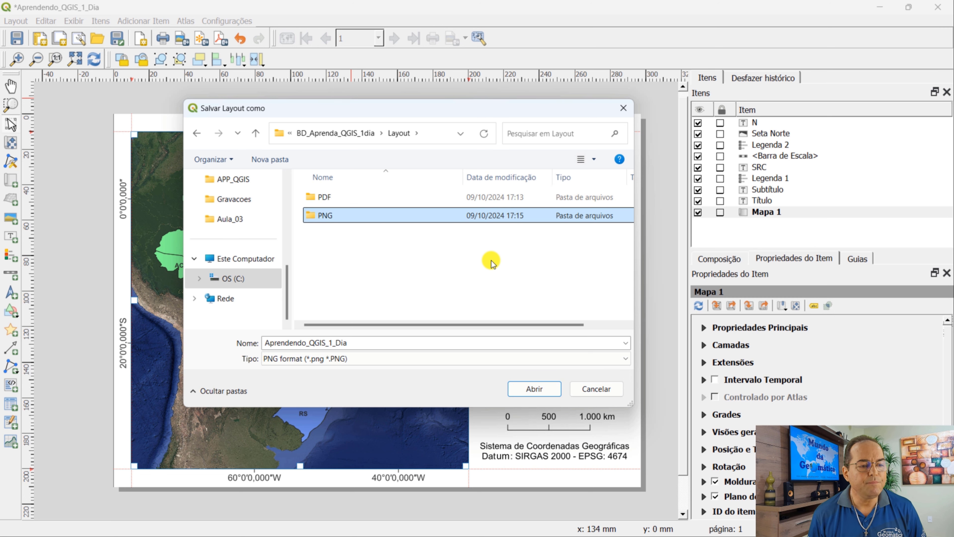
double_click(327, 216)
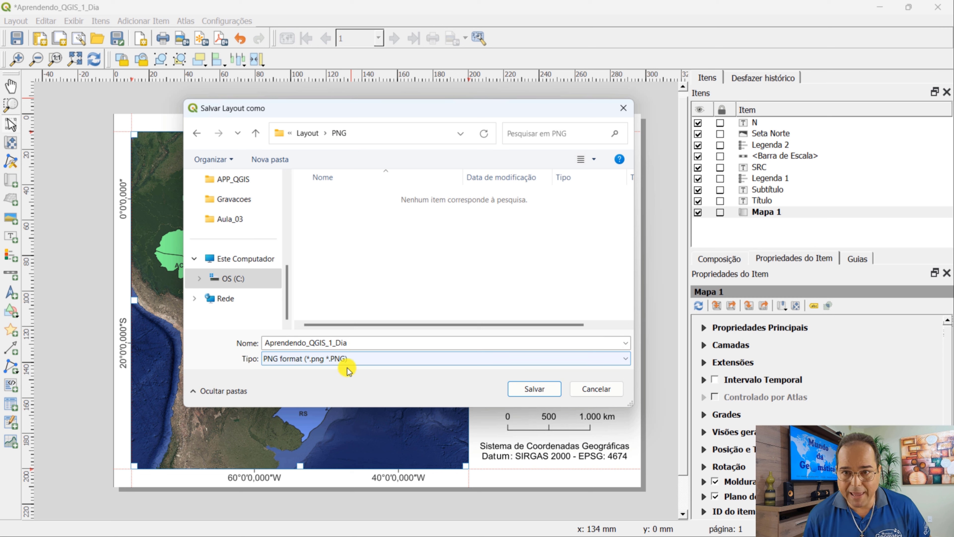
- Export the layout as Aprendendo_QGIS_1_Dia in PNG format at 300 dpi, with Open file after exporting enabled
click(356, 360)
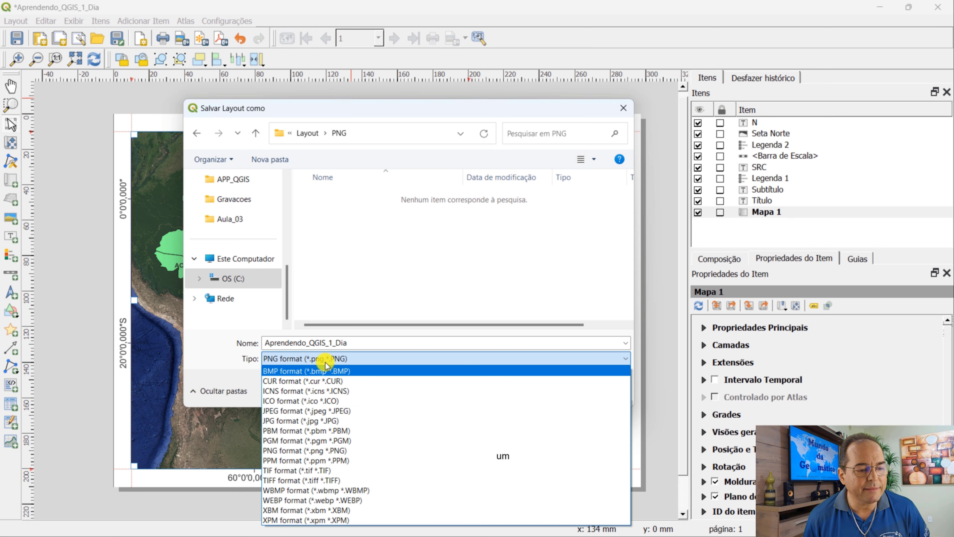
click(213, 345)
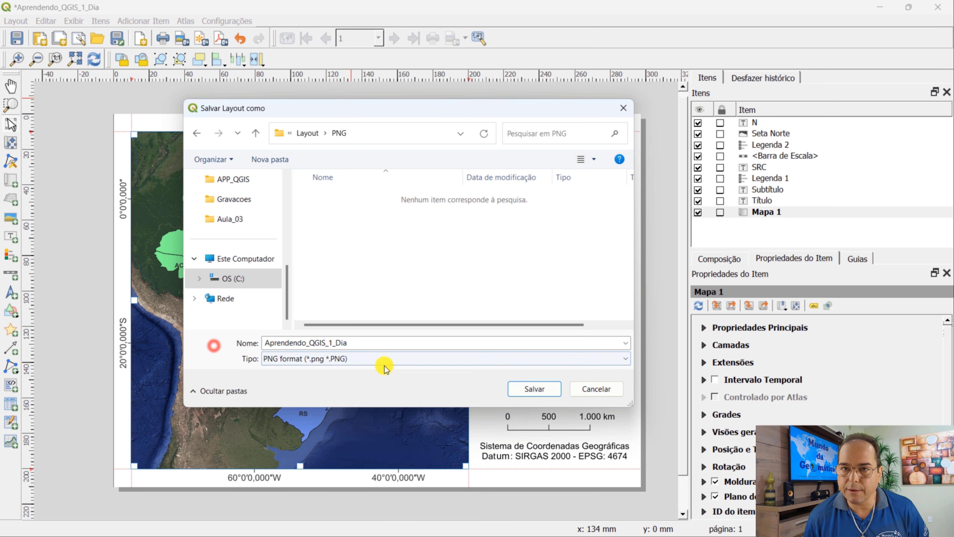
click(544, 390)
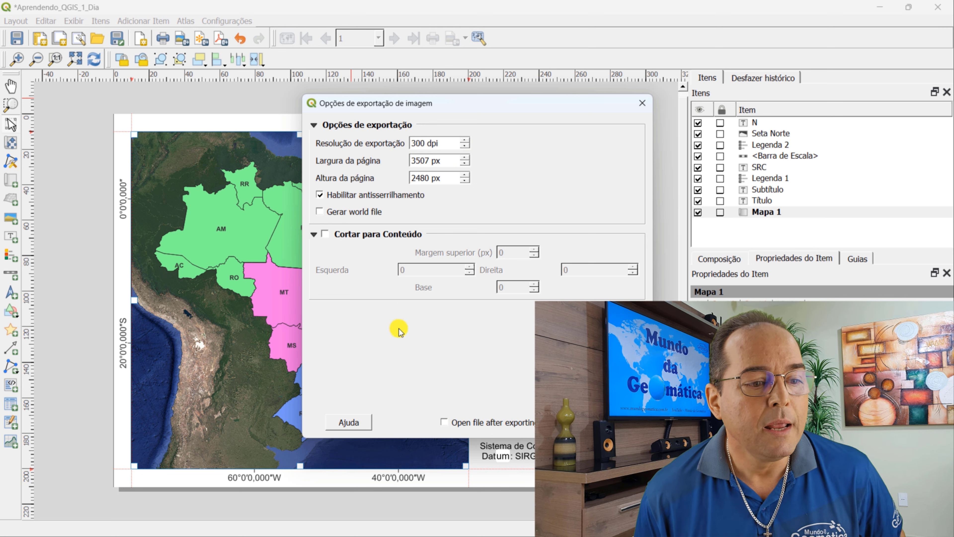
click(444, 422)
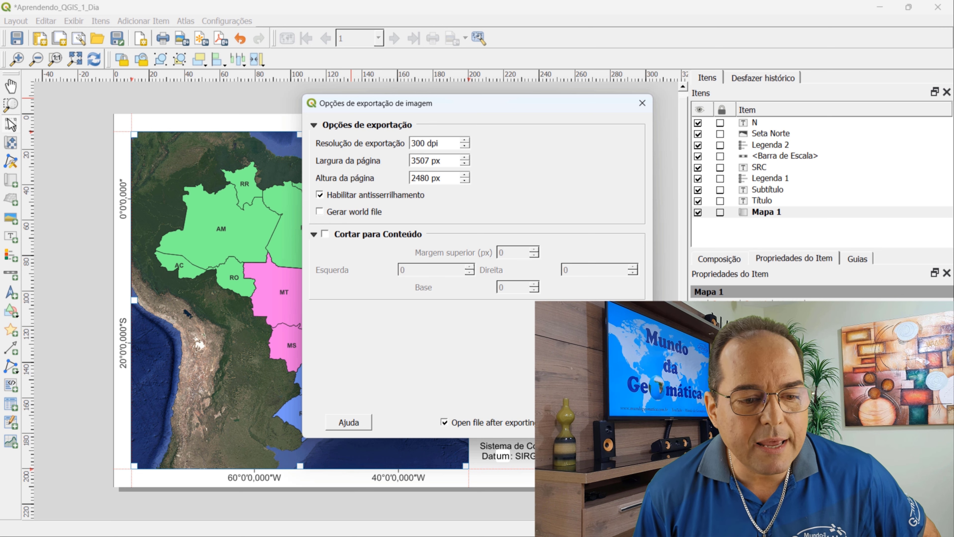
click(573, 422)
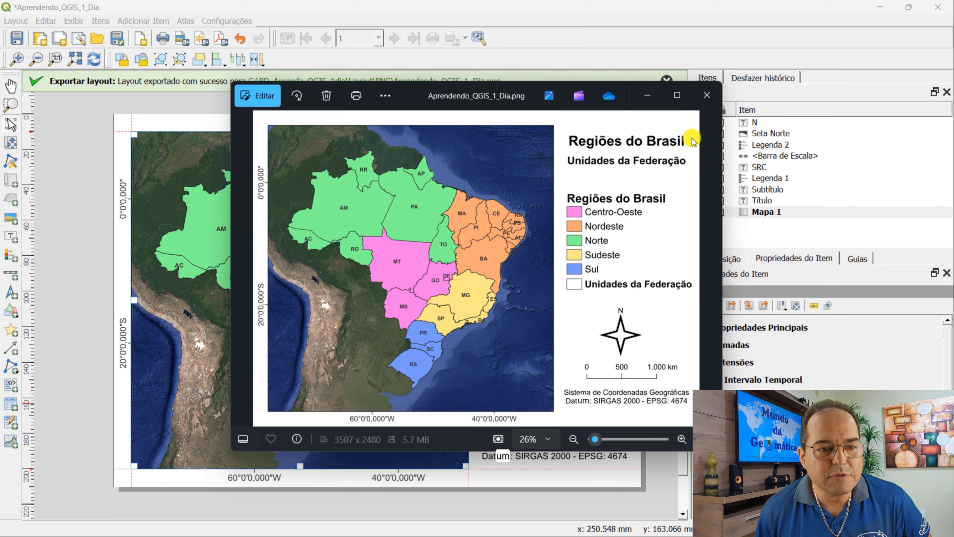
- Close the exported image preview and save the QGIS project from the layout window
click(709, 93)
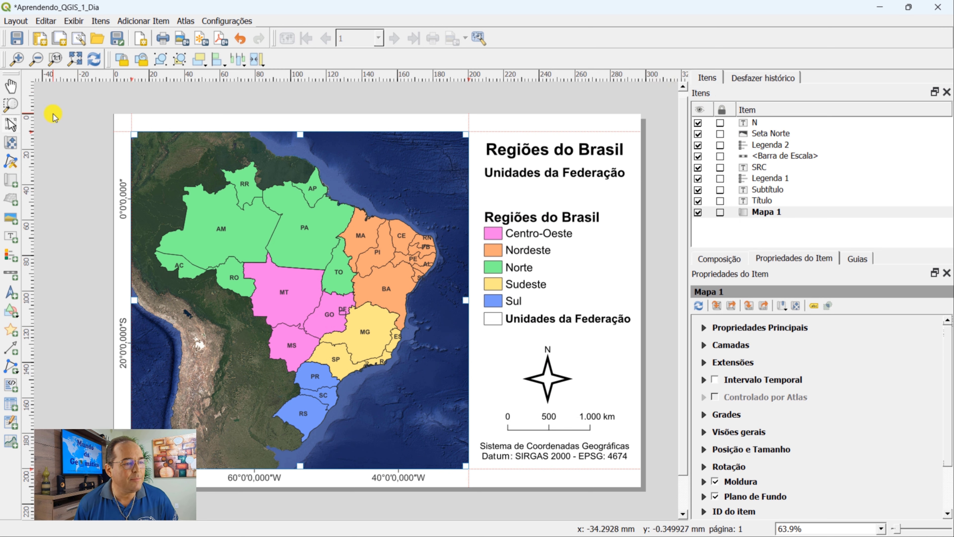
click(18, 38)
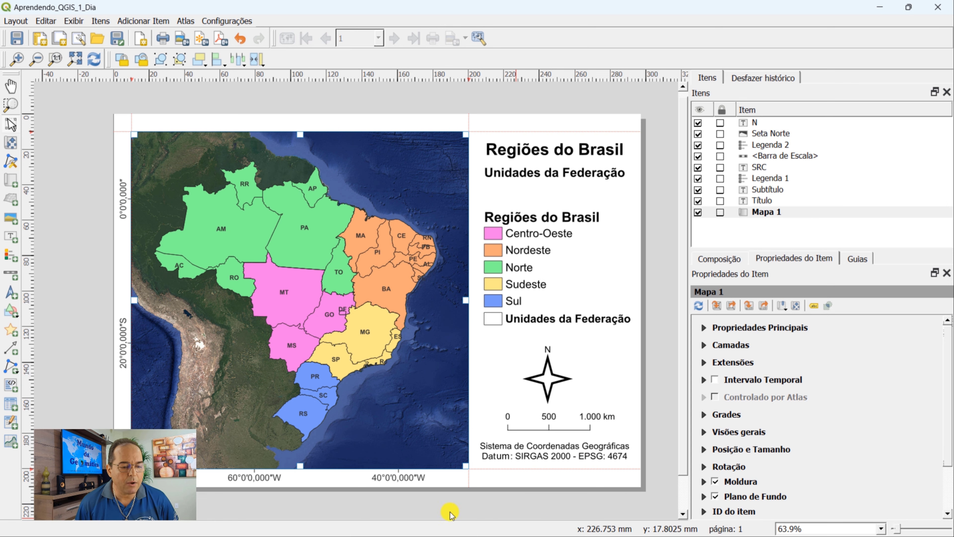
- Switch to File Explorer and inspect the PDF and PNG subfolders of Layout in C:\BD_Aprenda_QGIS_1dia for the exported files
click(352, 523)
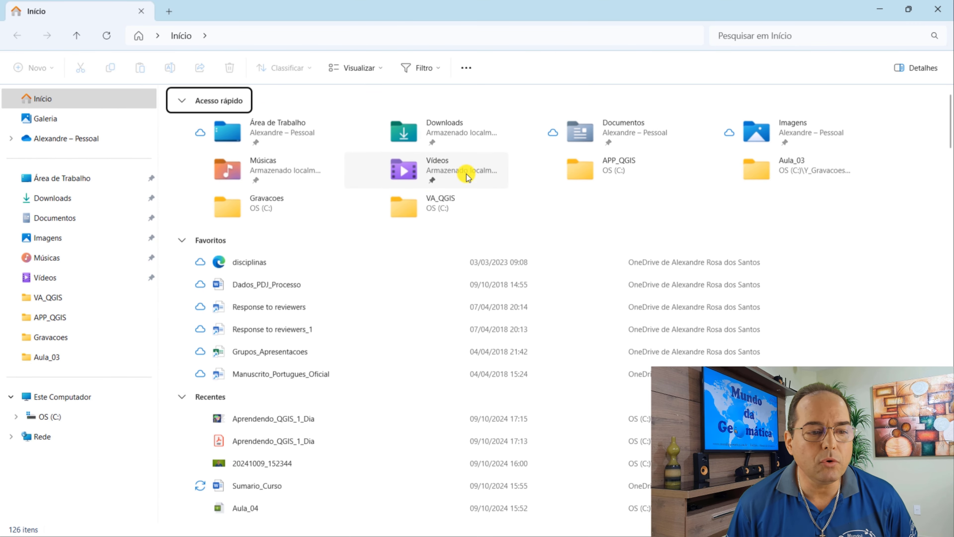
click(49, 416)
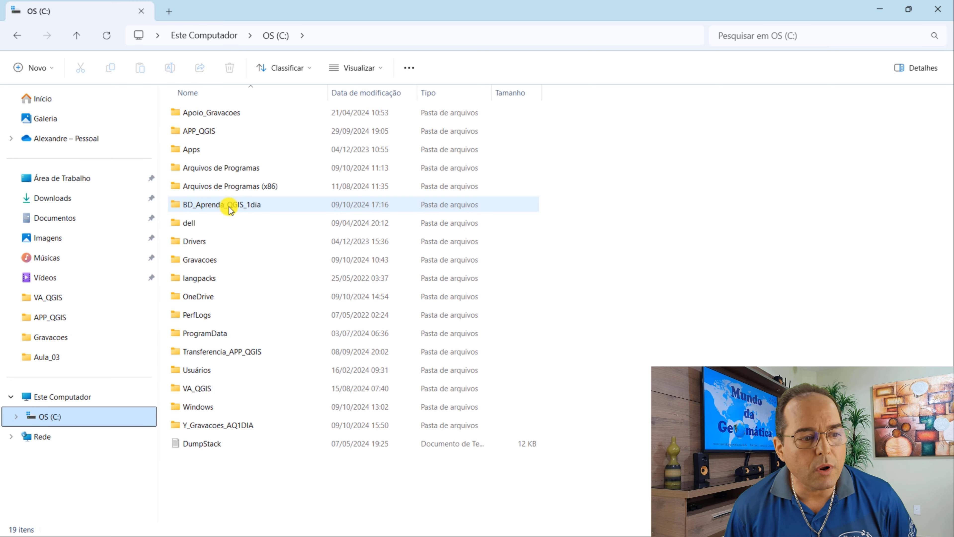
mouse_move(230, 209)
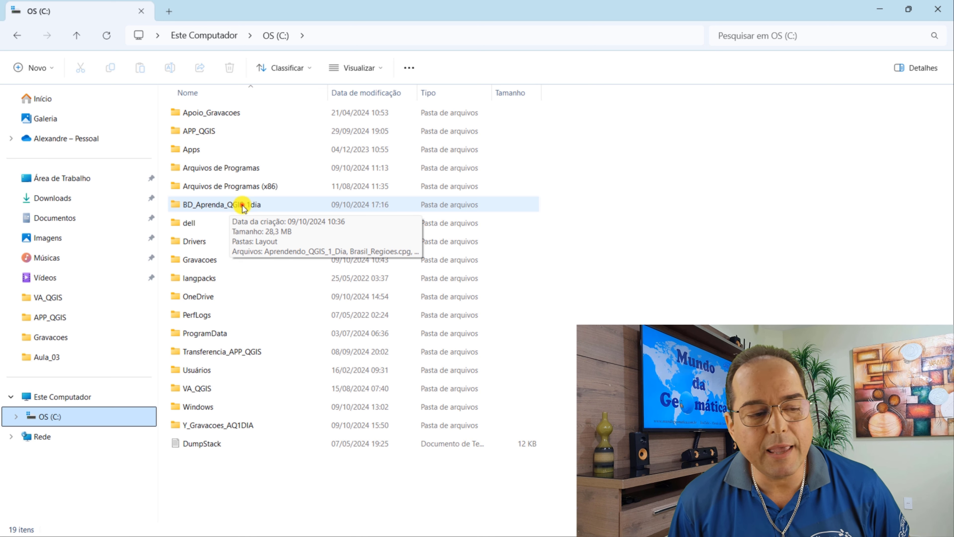
double_click(242, 207)
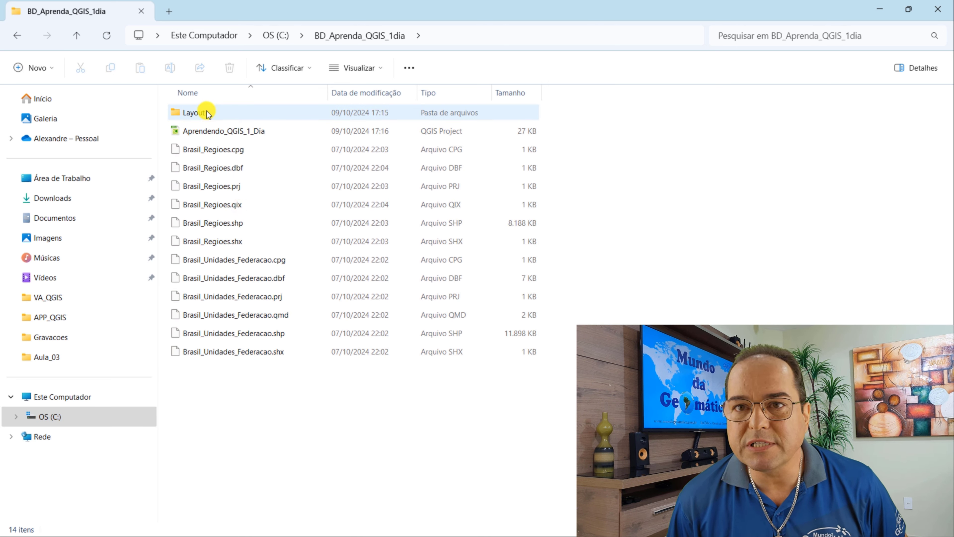
mouse_move(208, 113)
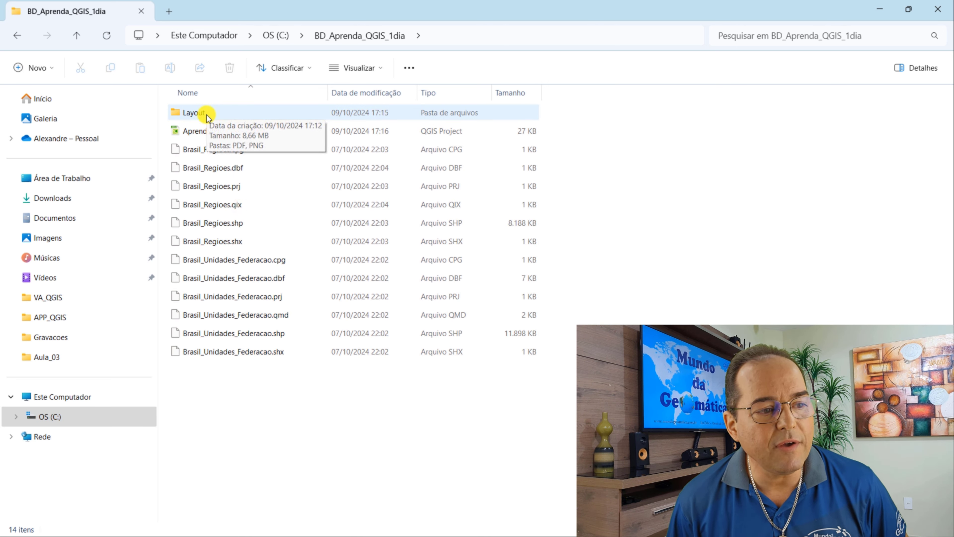
double_click(205, 115)
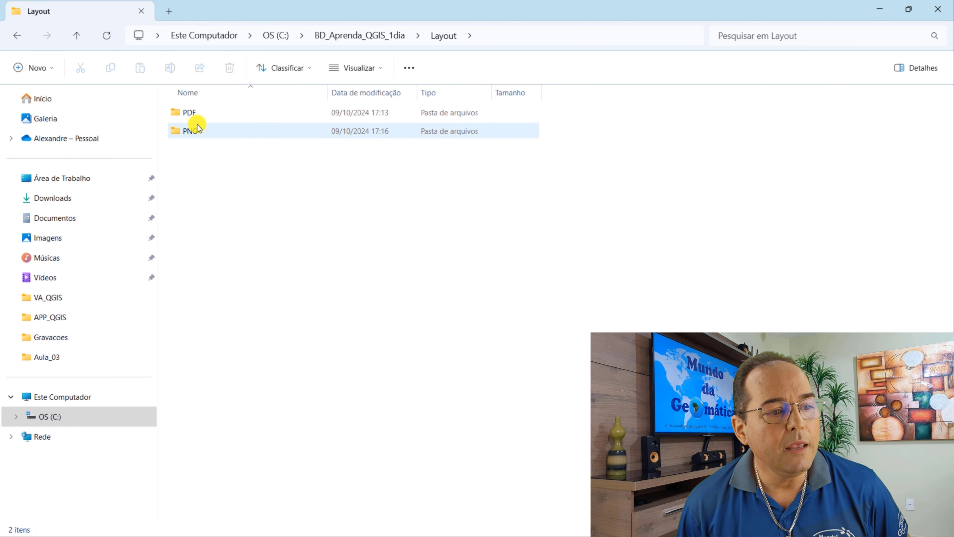
double_click(195, 113)
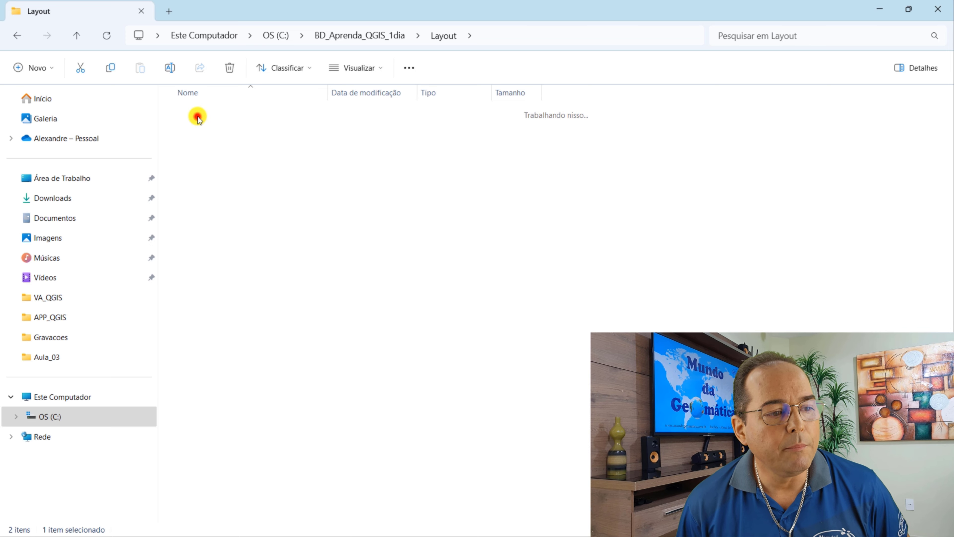
click(17, 36)
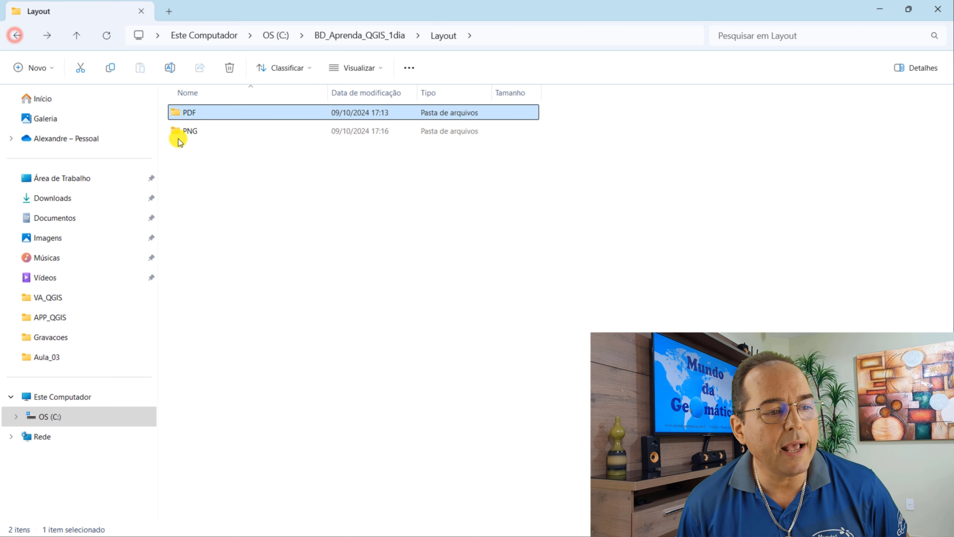
double_click(189, 131)
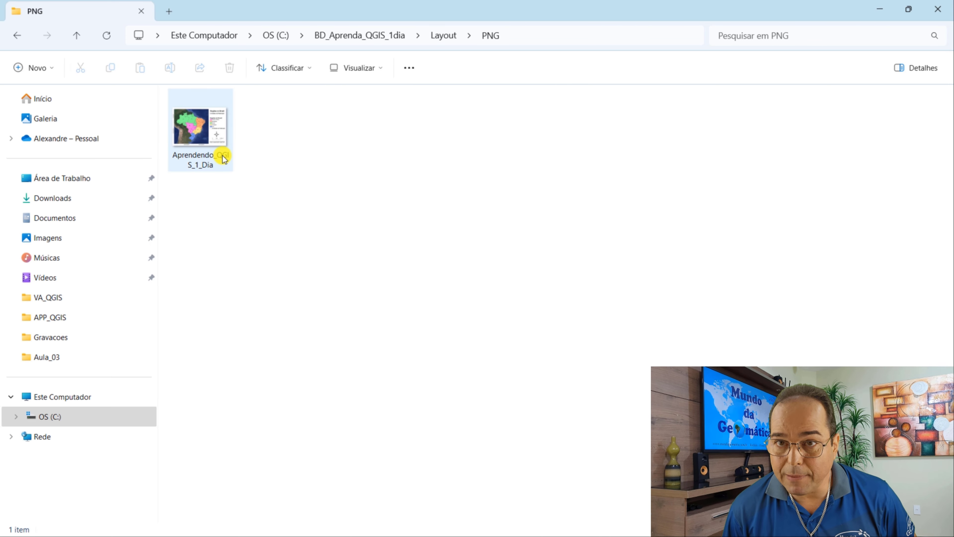
mouse_move(225, 154)
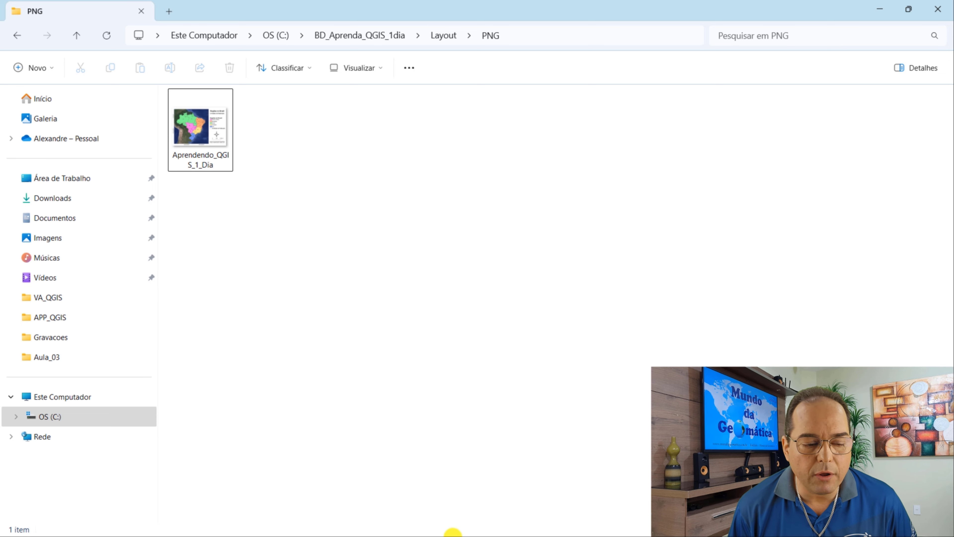
- Start Word in a maximized window and create a blank document
mouse_move(416, 534)
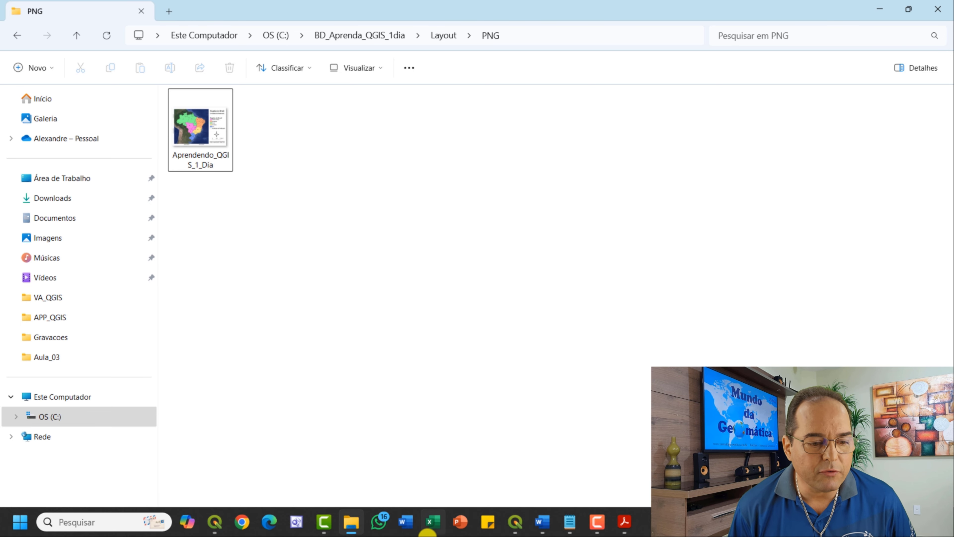
click(410, 526)
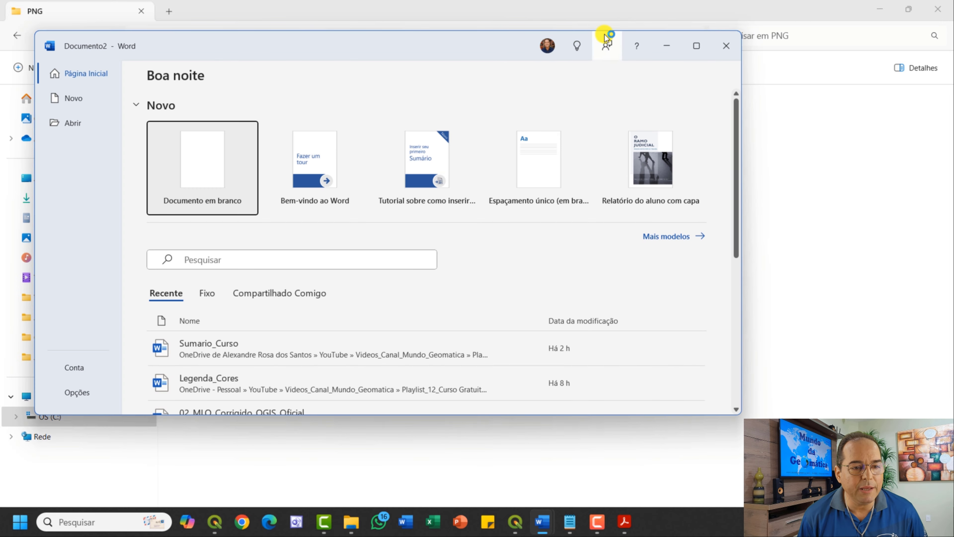
click(697, 45)
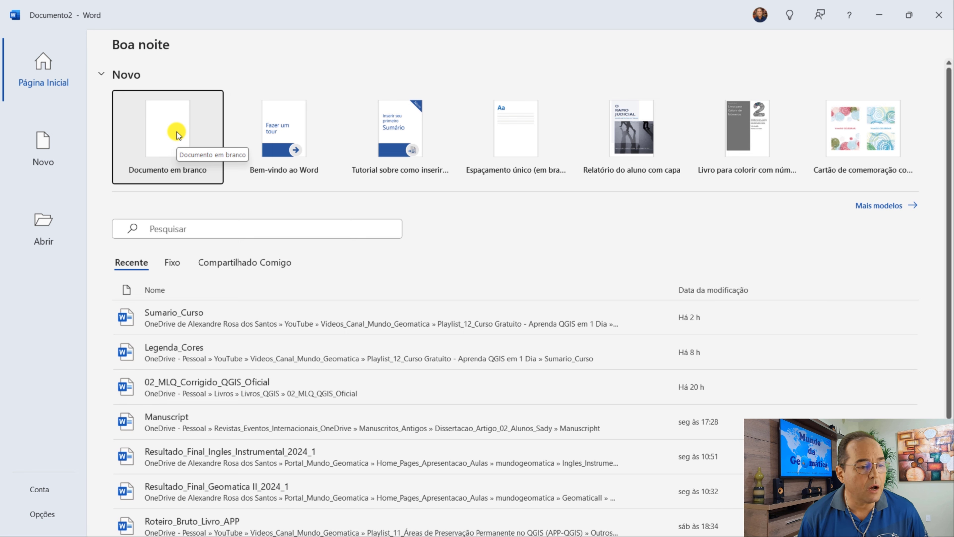
click(175, 129)
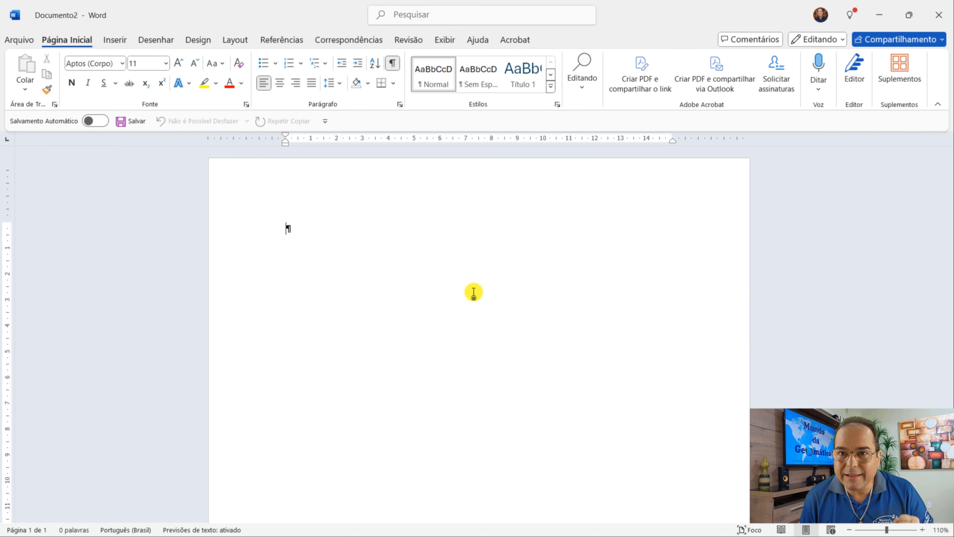
- Set the default image resolution to Alta fidelidade in Word's advanced options for Documento2 and return to the blank page
click(29, 40)
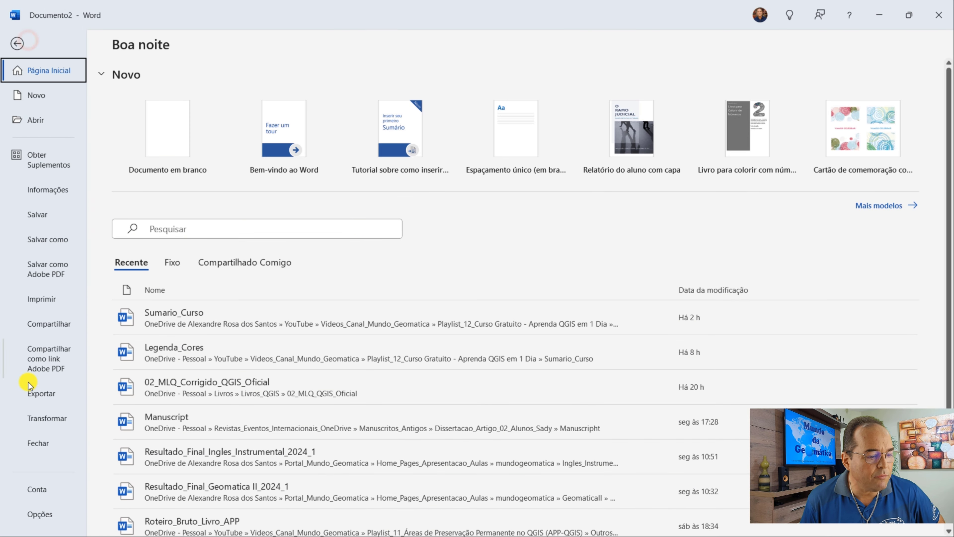
click(44, 514)
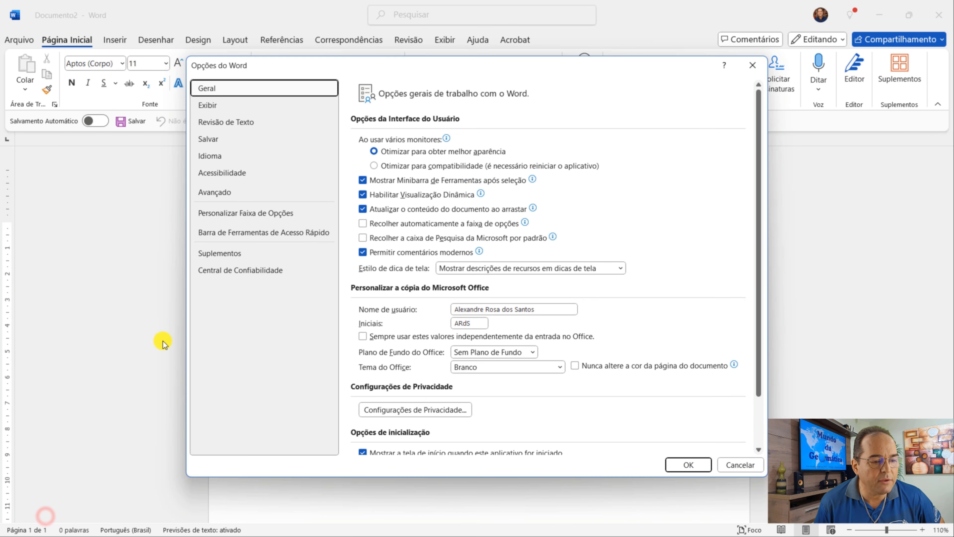
click(229, 195)
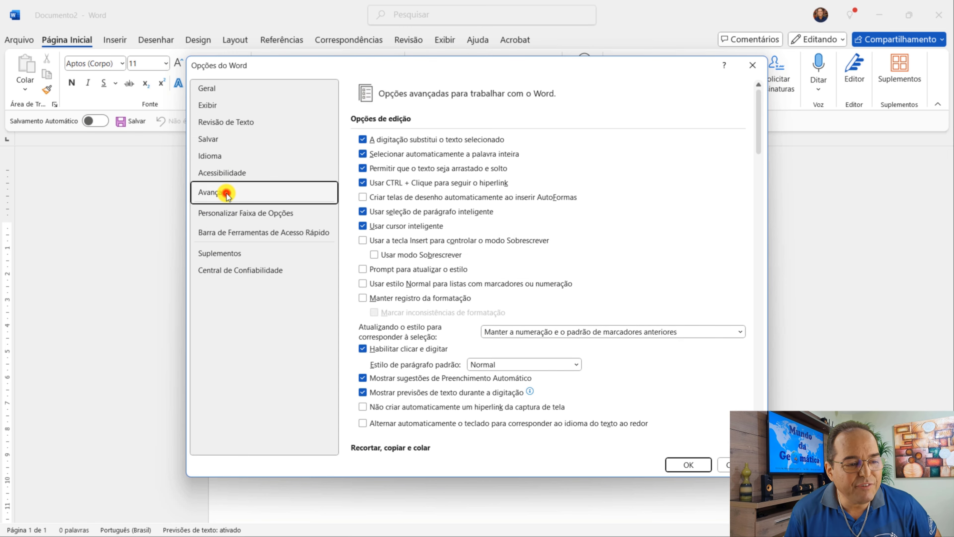
drag(757, 124, 760, 219)
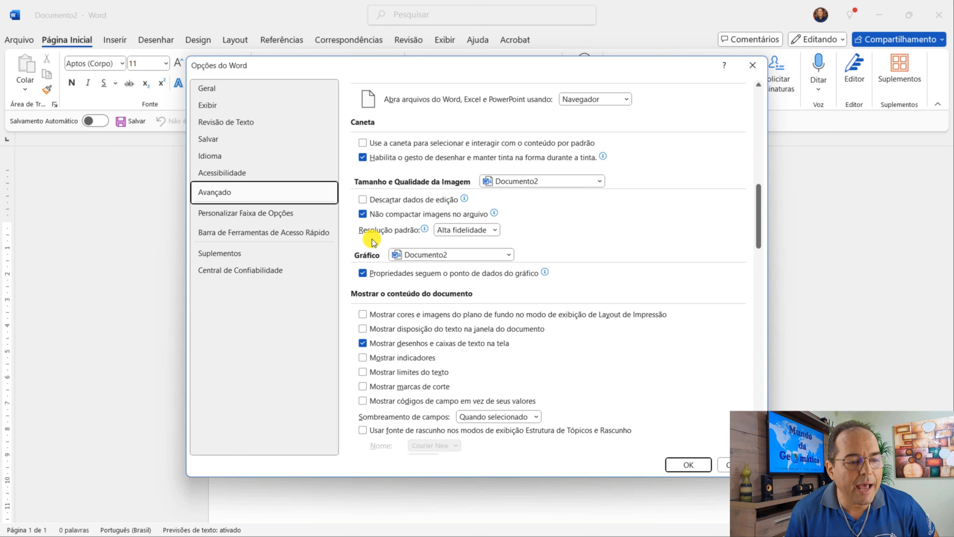
click(495, 231)
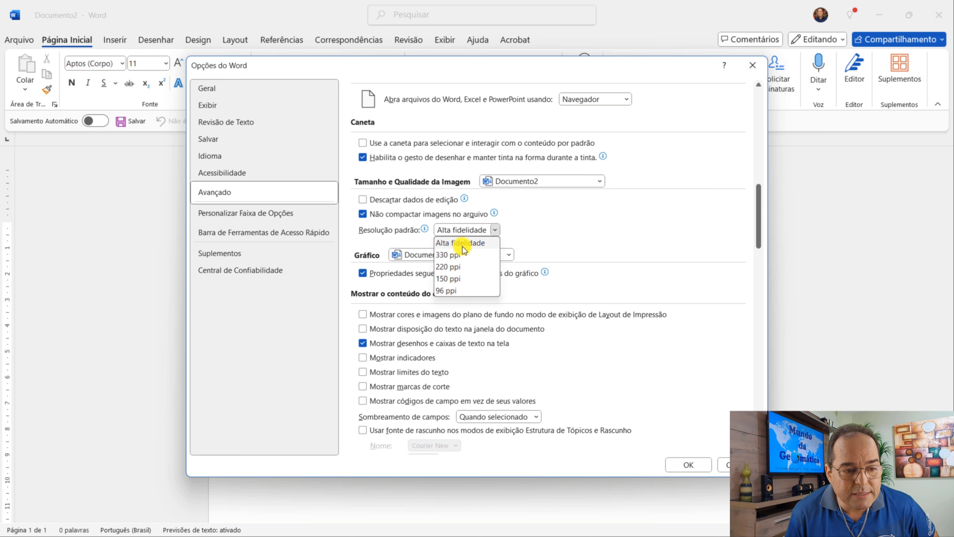
click(466, 244)
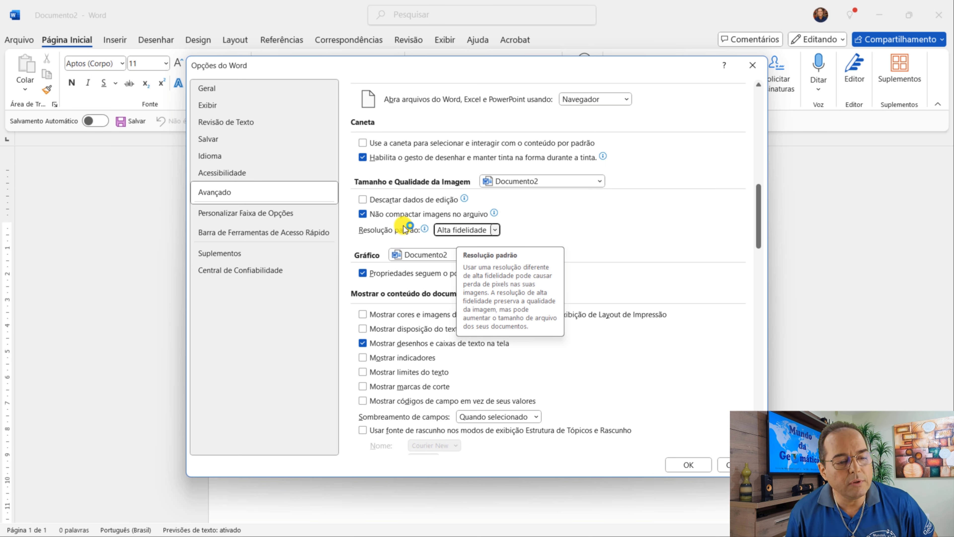
click(692, 466)
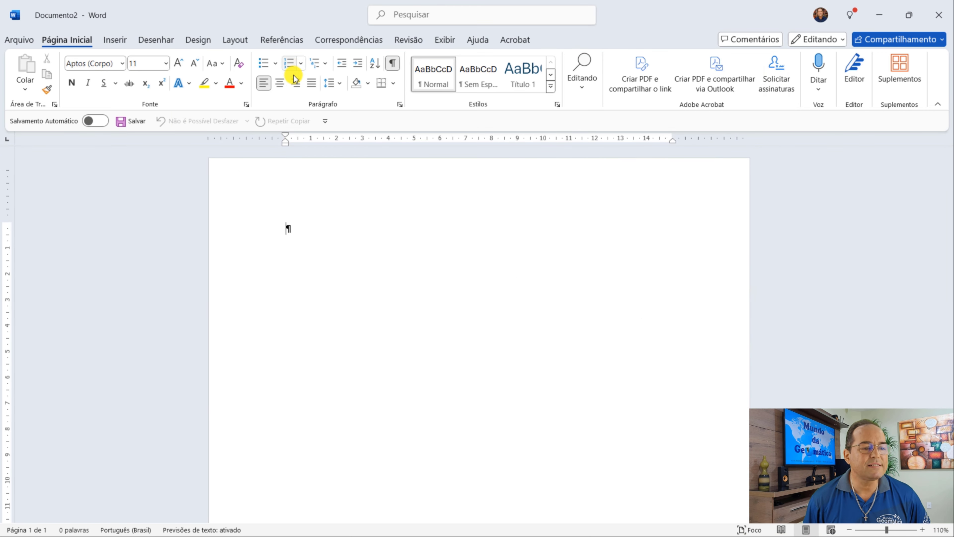
click(293, 231)
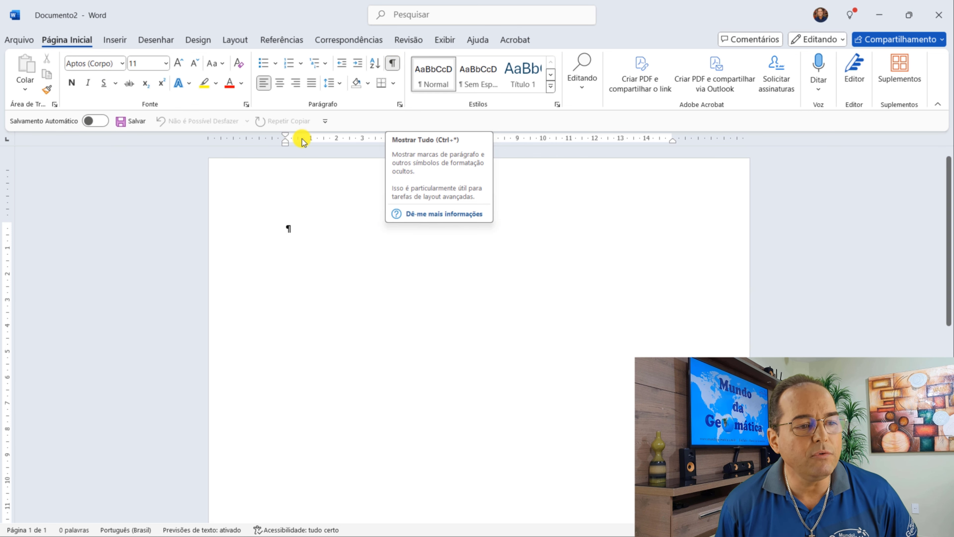
- Center the blank page's paragraph and begin inserting an image stored on this device
click(281, 86)
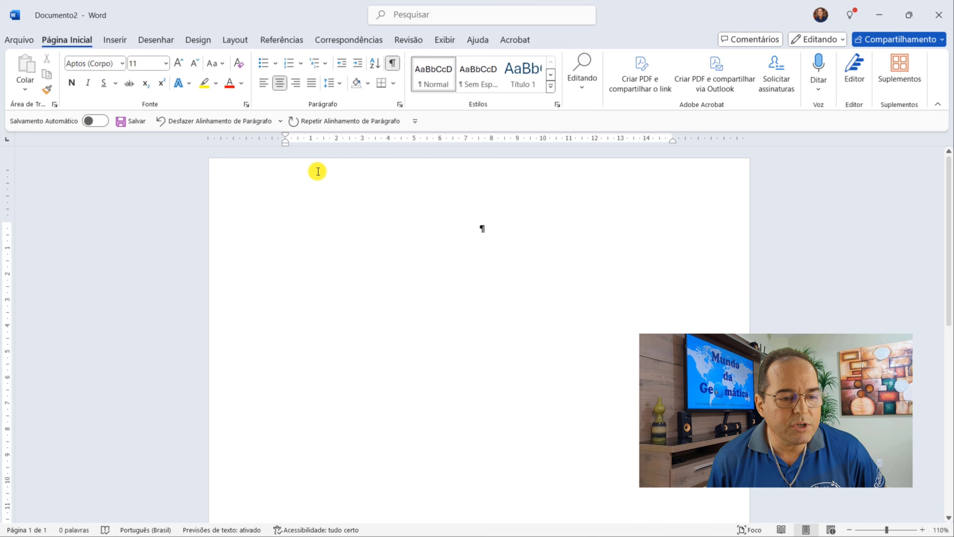
click(122, 44)
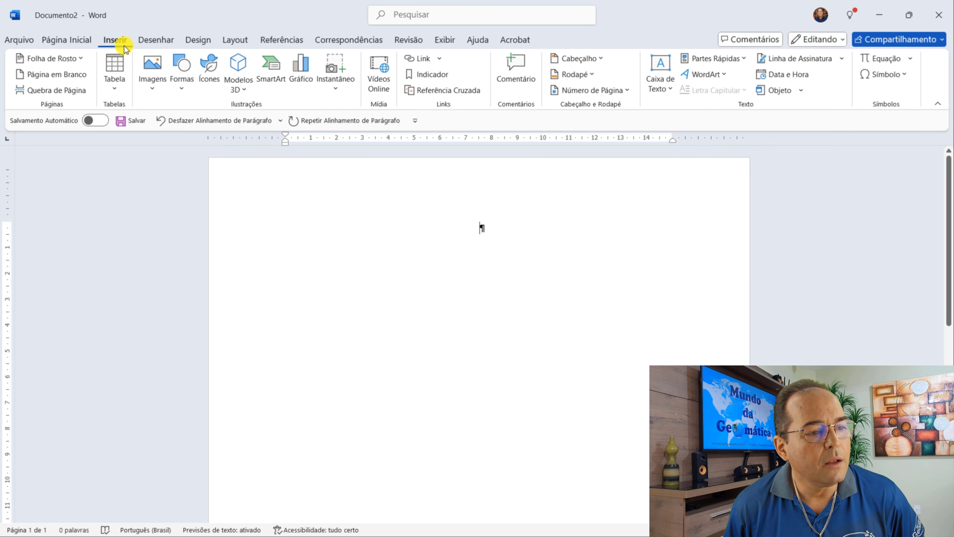
click(155, 89)
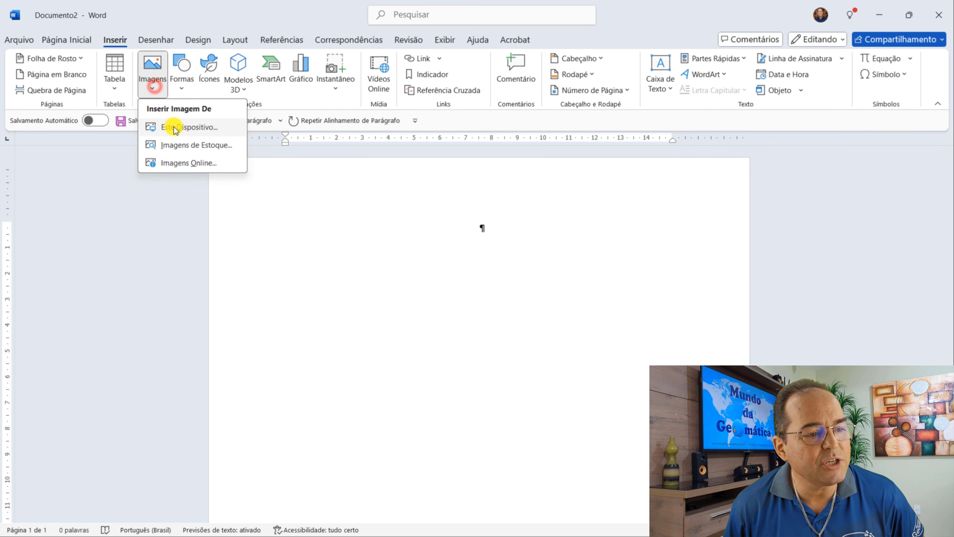
click(196, 129)
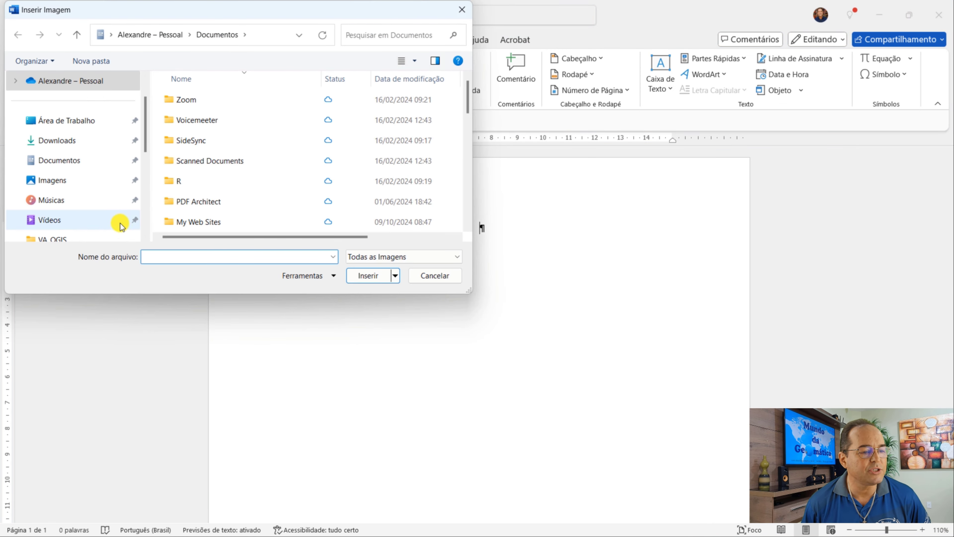
- Select the image Aprendendo_QGIS_1_Dia from C:\BD_Aprenda_QGIS_1dia\Layout\PNG as the picture for the document
drag(142, 144, 130, 209)
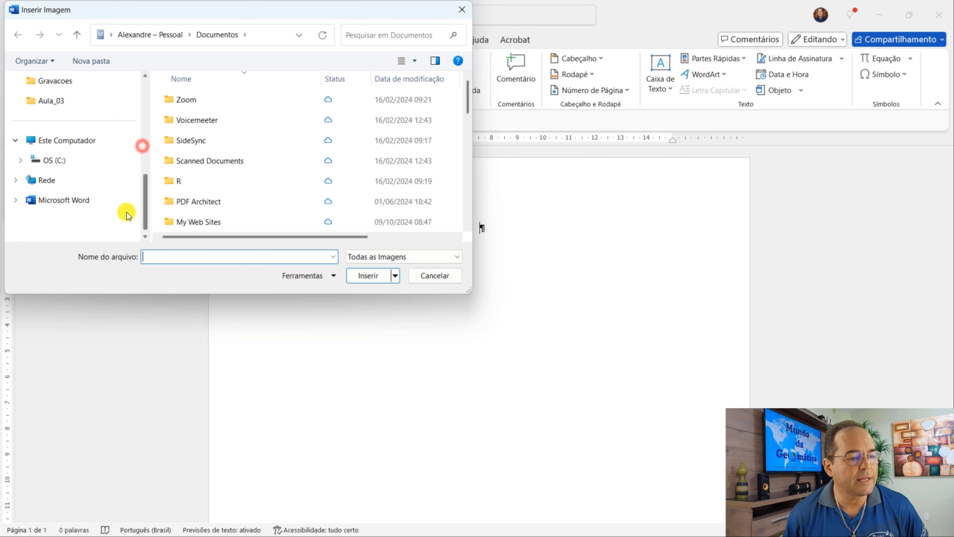
click(62, 167)
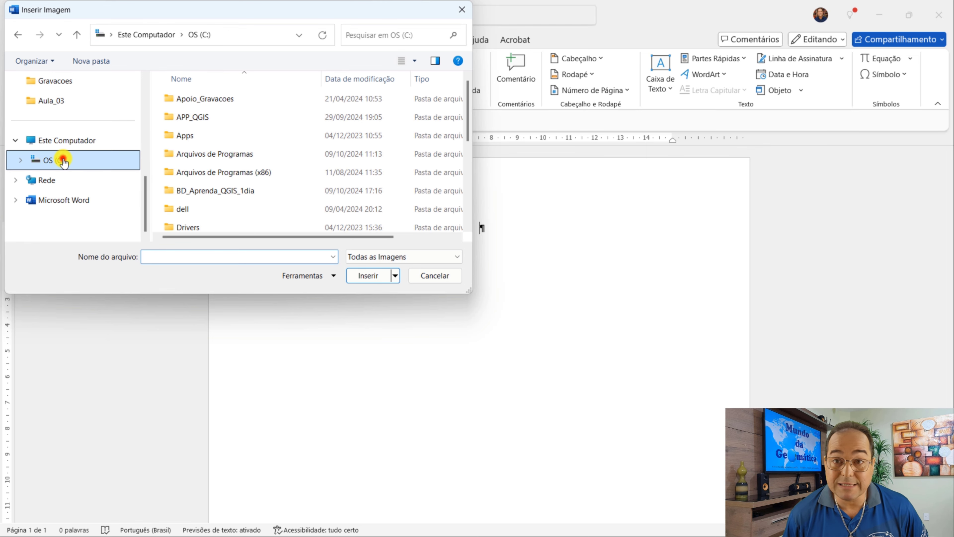
double_click(236, 191)
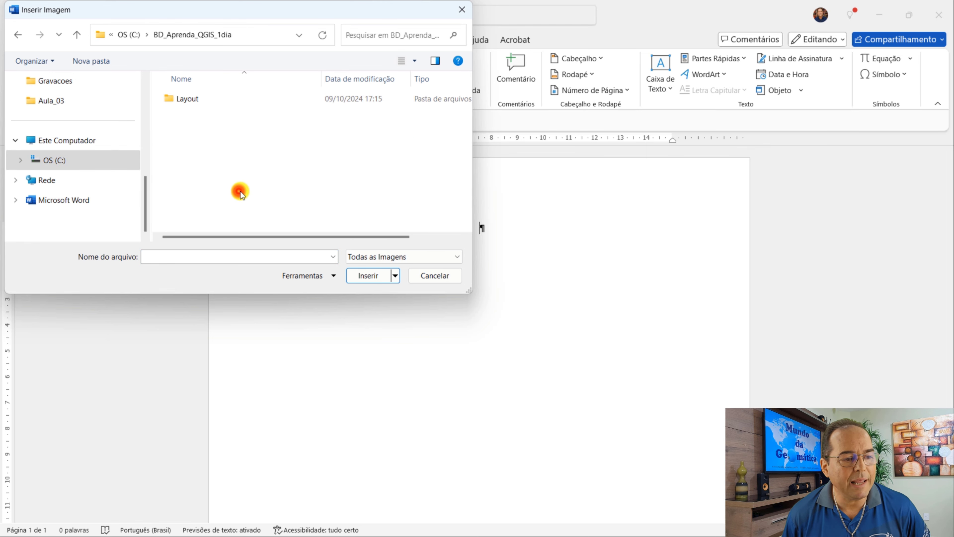
double_click(201, 100)
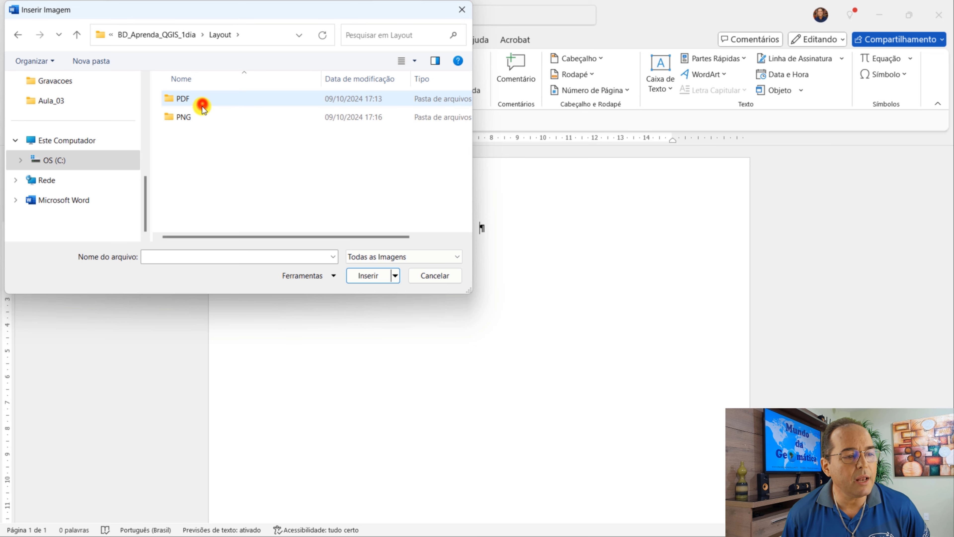
click(195, 118)
double_click(195, 117)
click(209, 125)
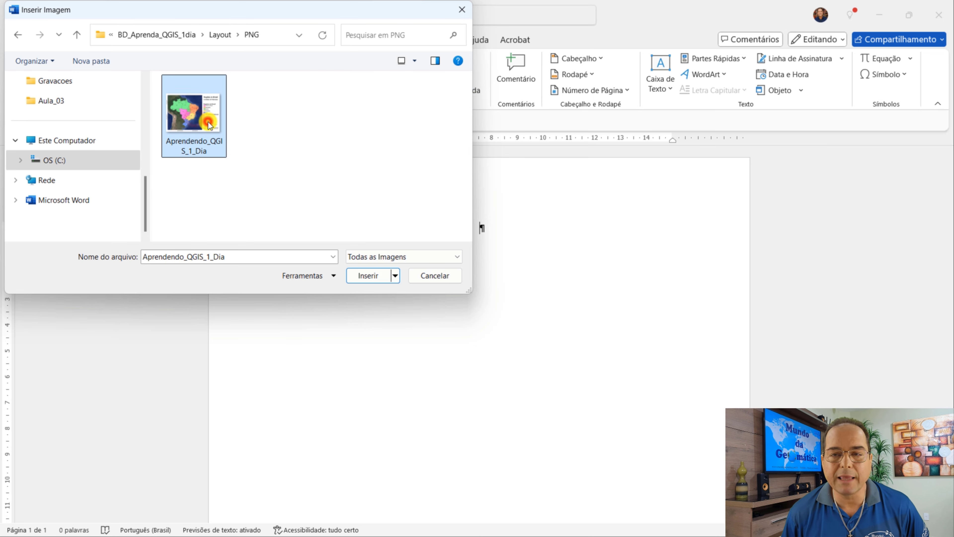